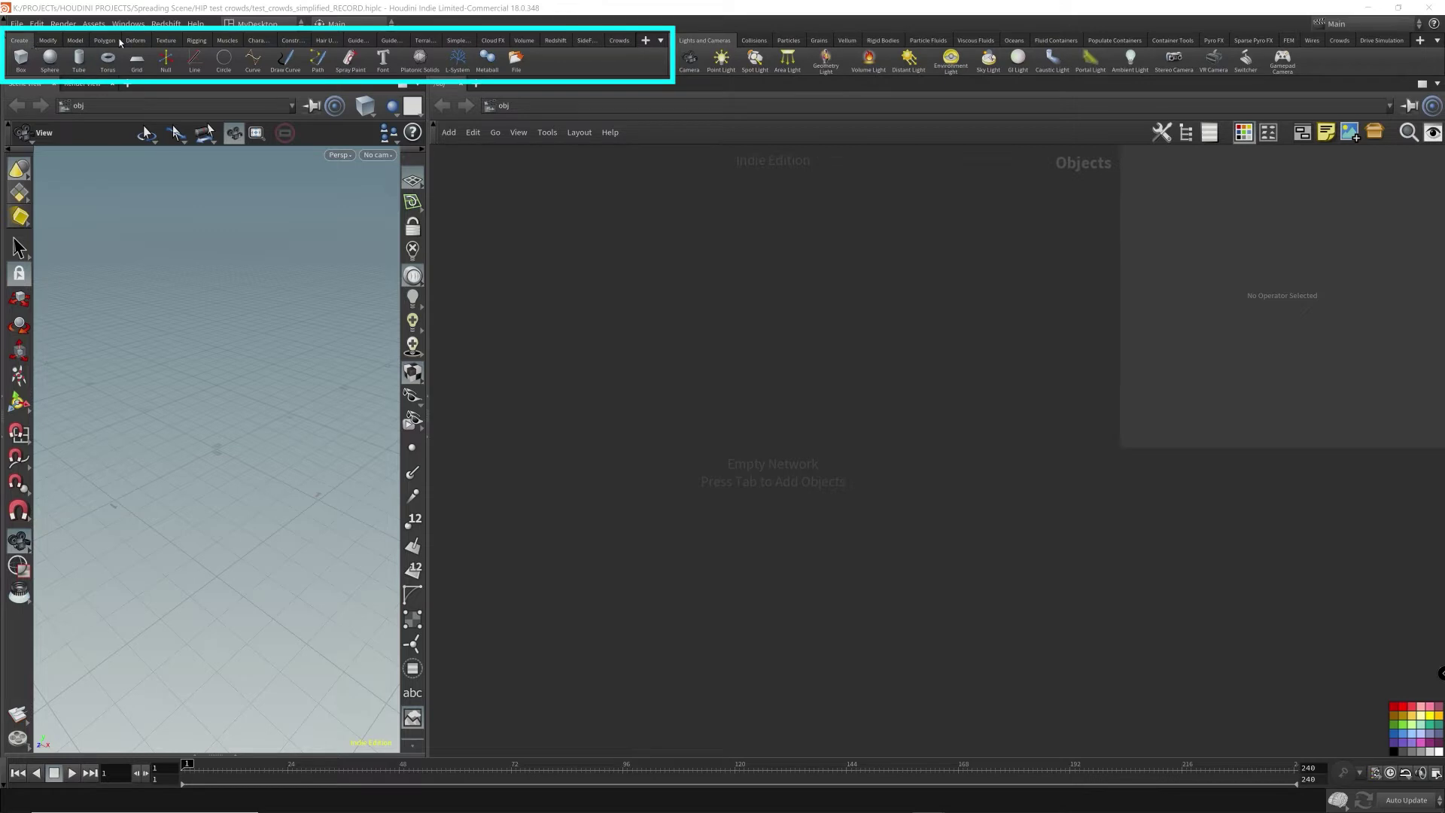
# - Add a Mocap Biped 1 character to the scene and bring its node and figure into view
pyautogui.click(259, 42)
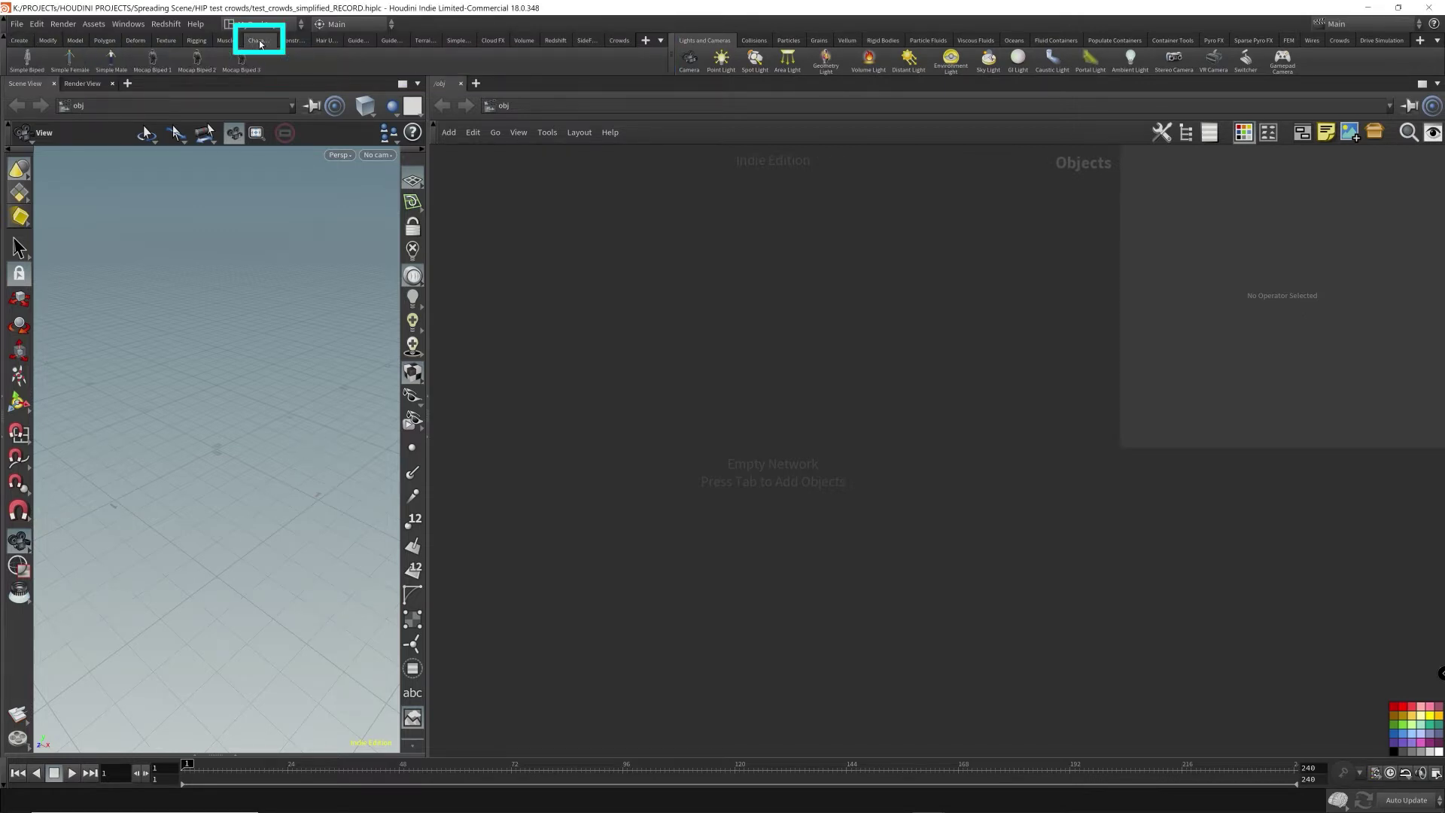
pyautogui.click(152, 59)
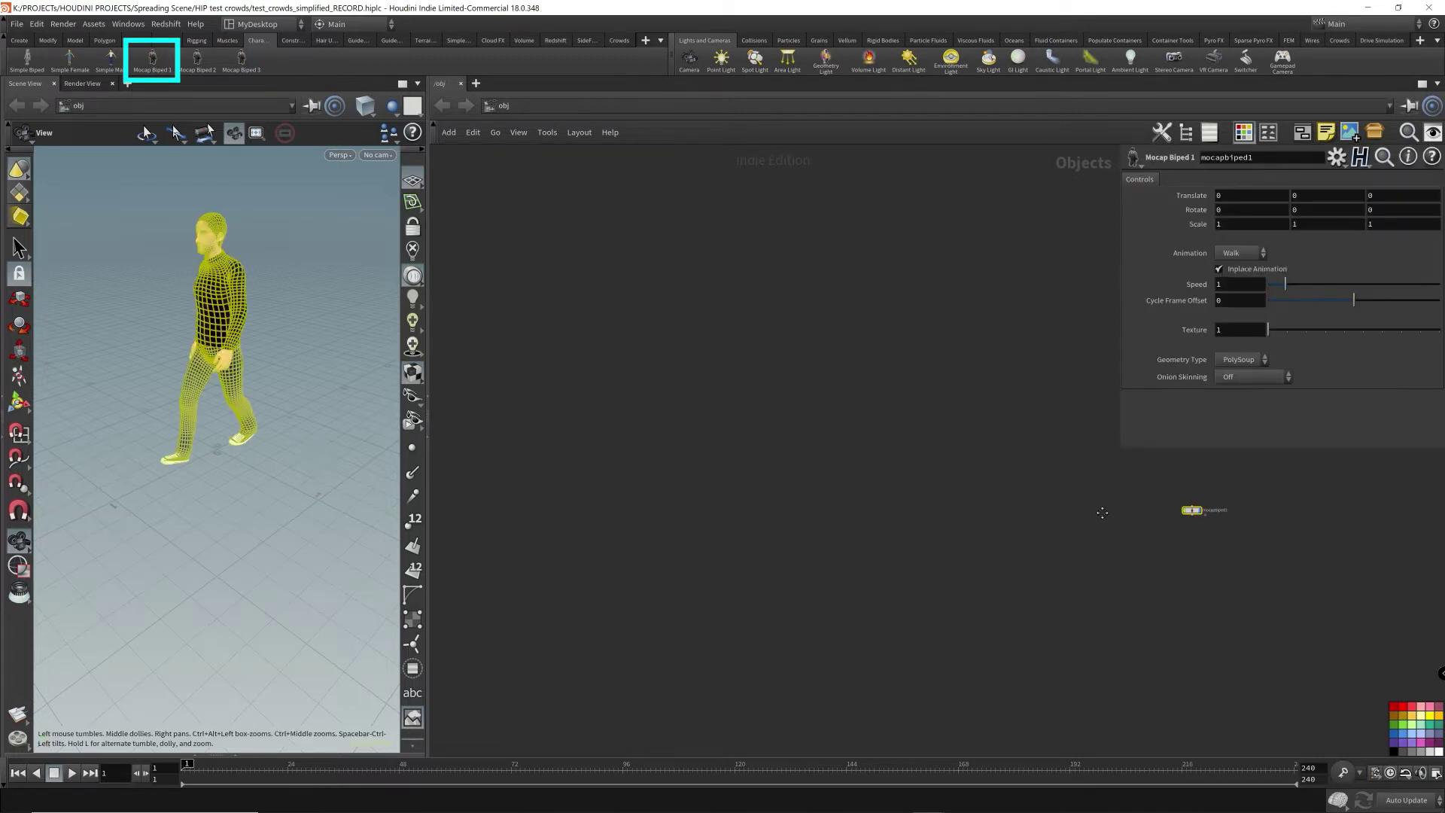
pyautogui.scroll(3, 810, 358)
pyautogui.moveTo(802, 366); pyautogui.dragTo(813, 336, button='middle')
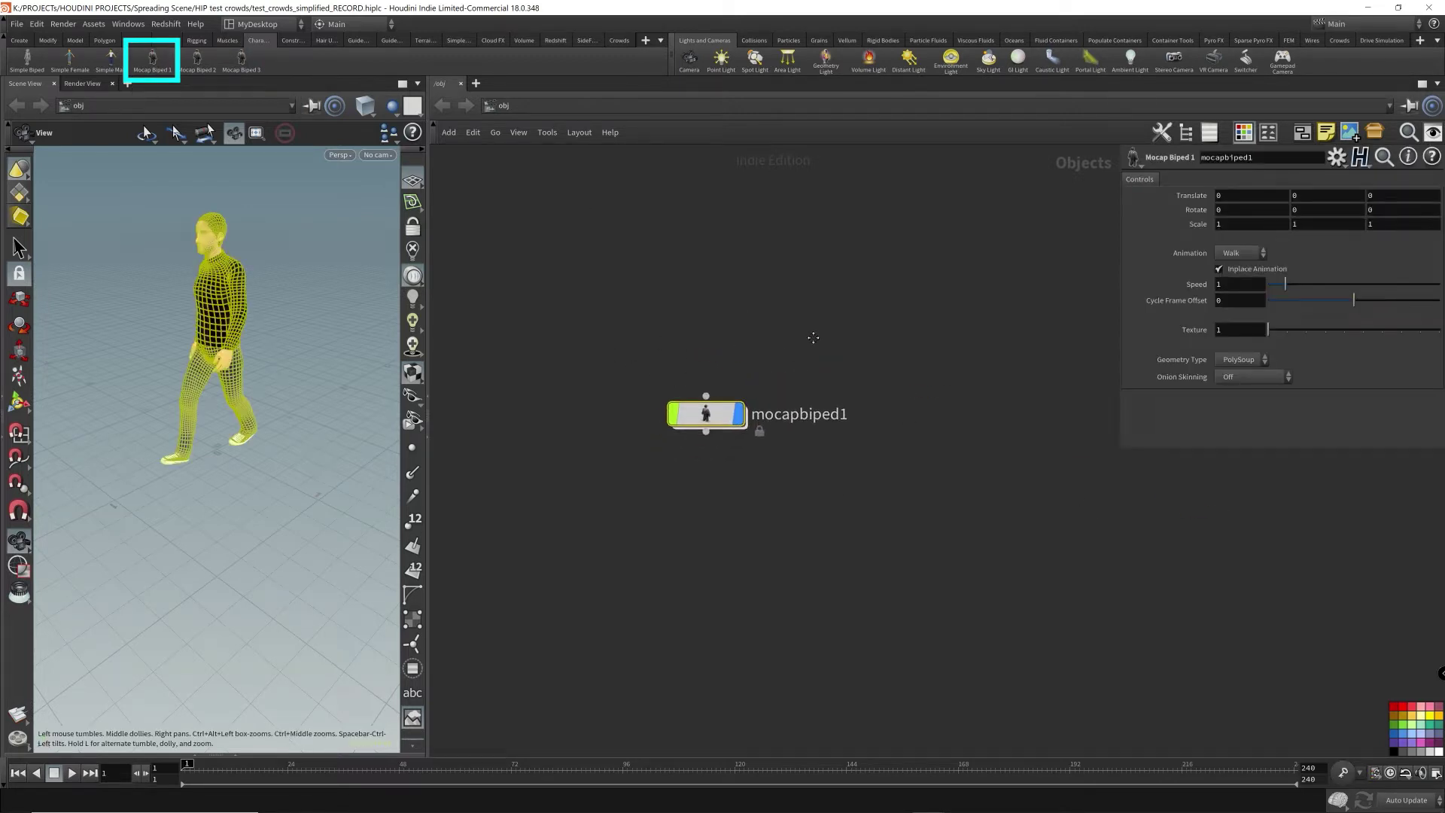
pyautogui.moveTo(252, 300); pyautogui.dragTo(257, 321, button='right')
pyautogui.moveTo(257, 320); pyautogui.dragTo(276, 370, button='right')
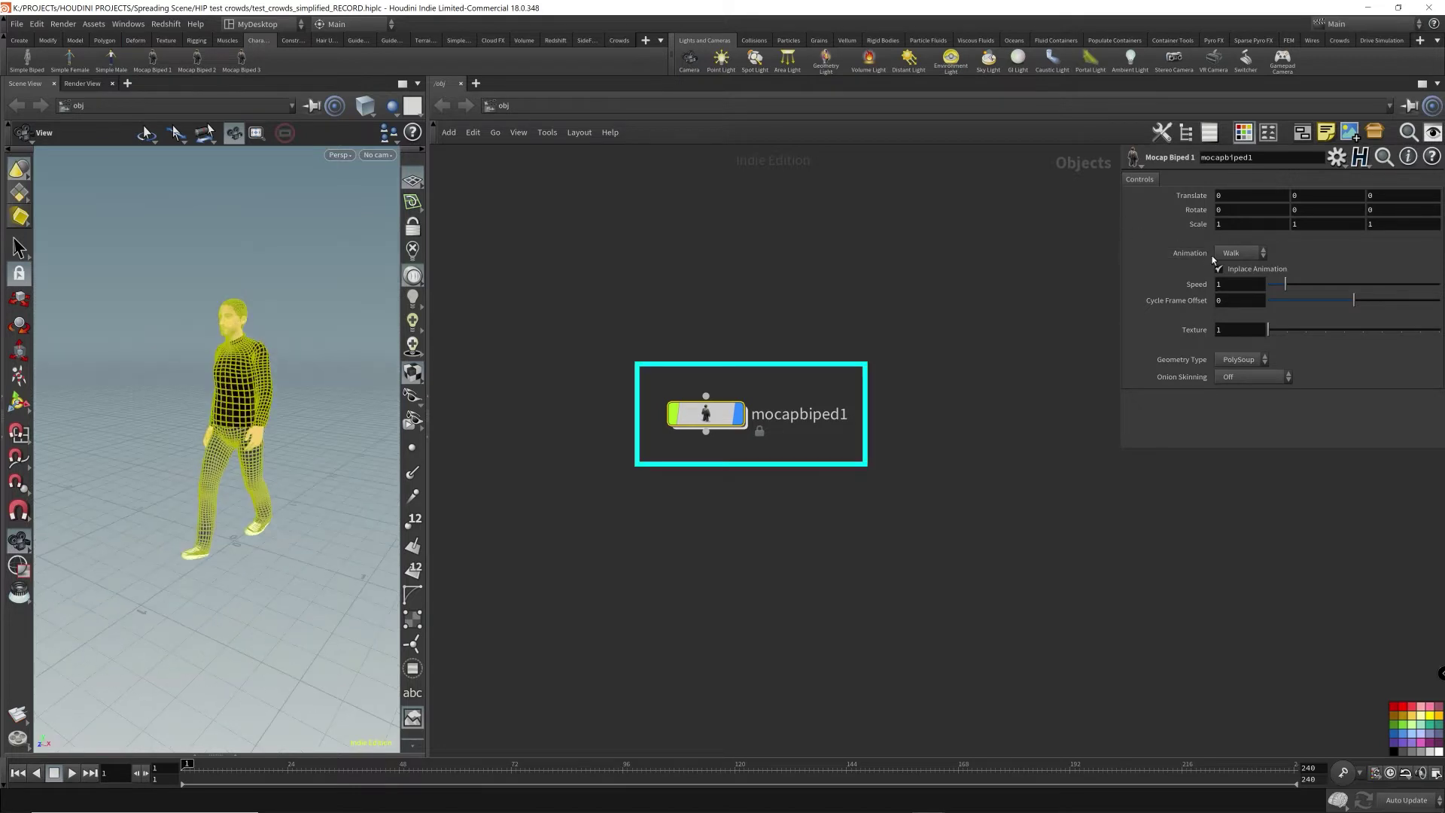
# - Try the Run, Wait and Standing animations on the mocap biped
pyautogui.click(1236, 253)
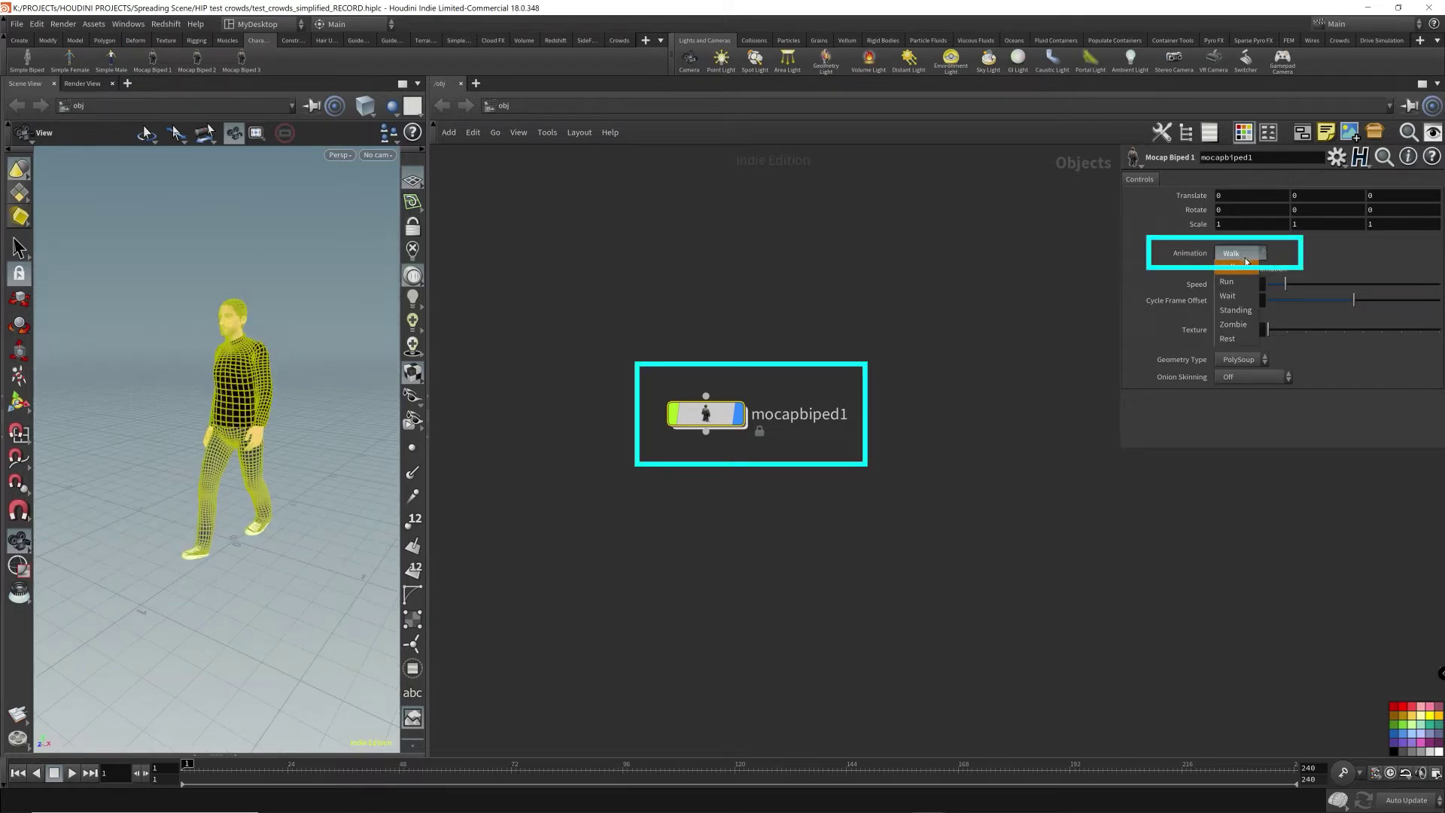
pyautogui.click(1241, 284)
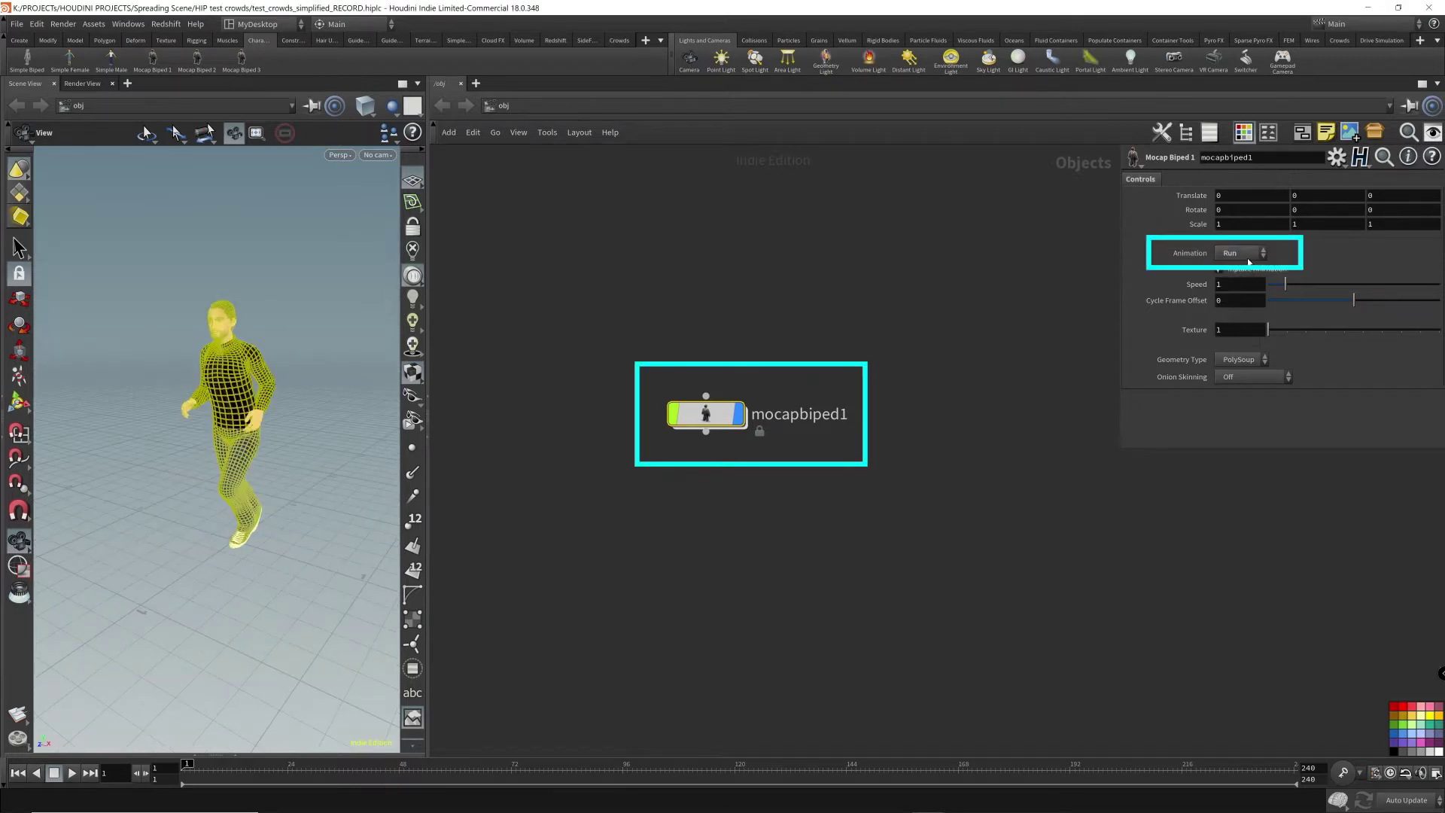
pyautogui.click(1249, 262)
pyautogui.click(1234, 295)
pyautogui.click(1245, 259)
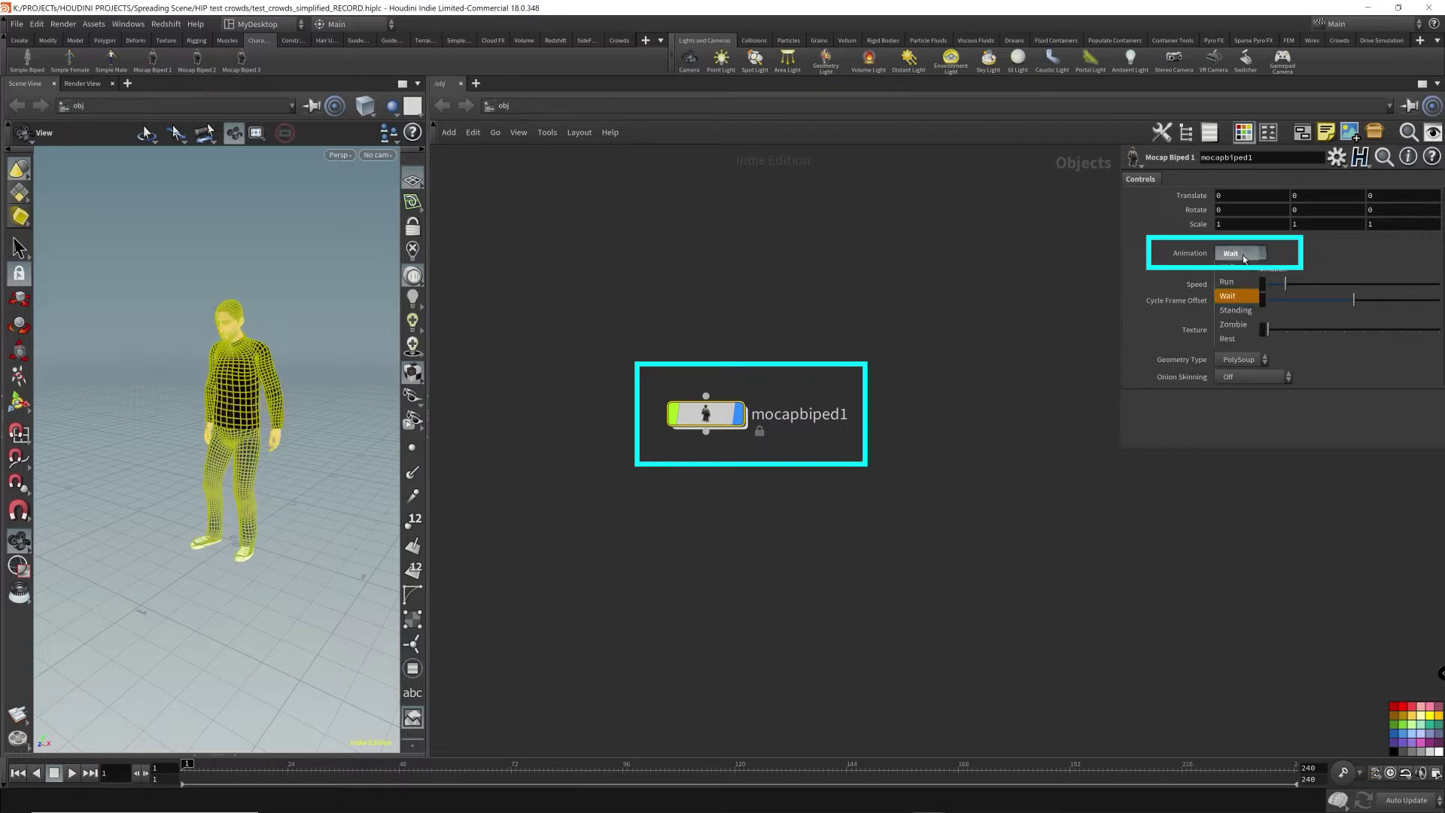
pyautogui.click(1240, 310)
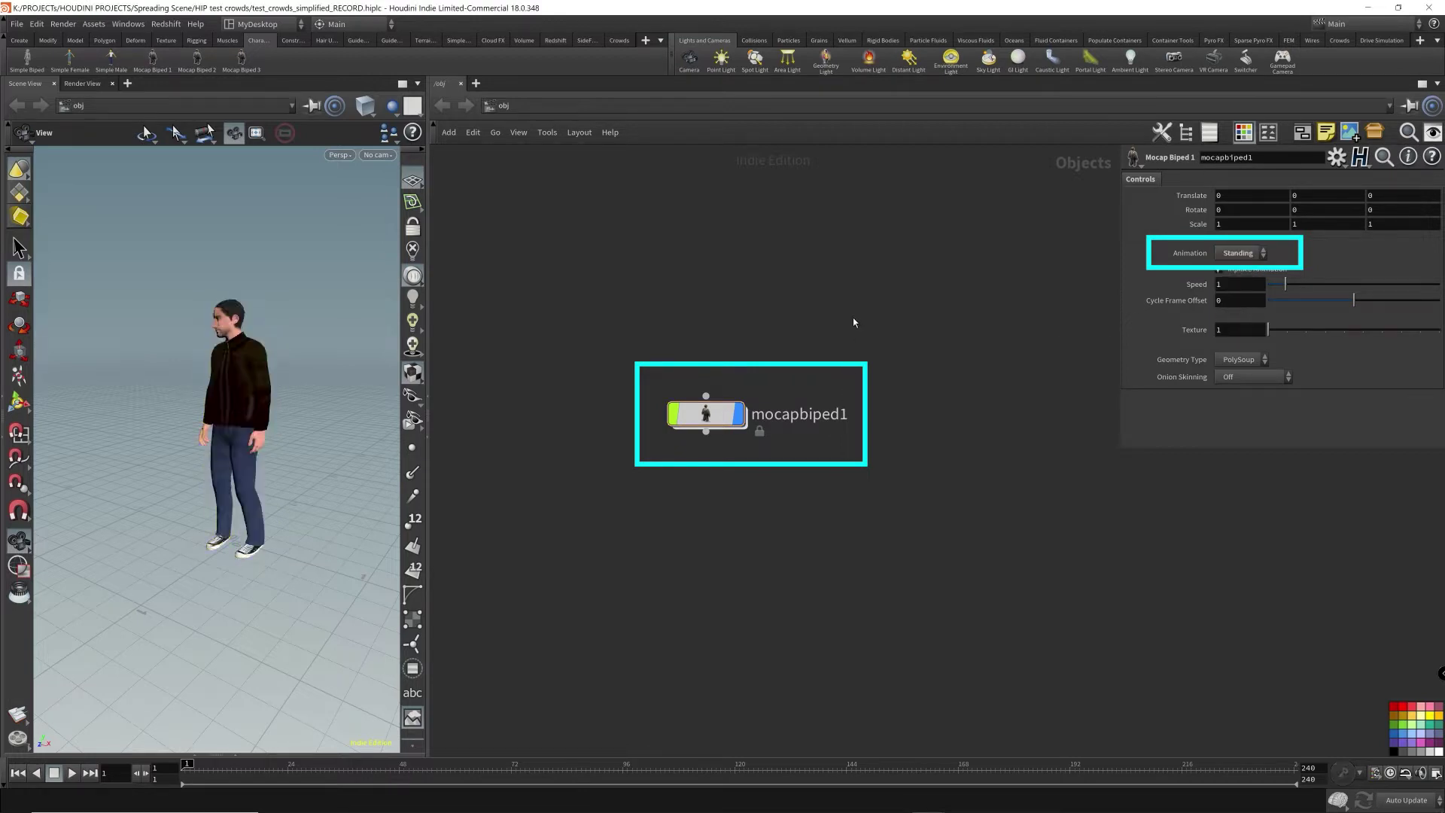
# - Enable real-time playback and play the biped's Standing animation
pyautogui.click(1390, 774)
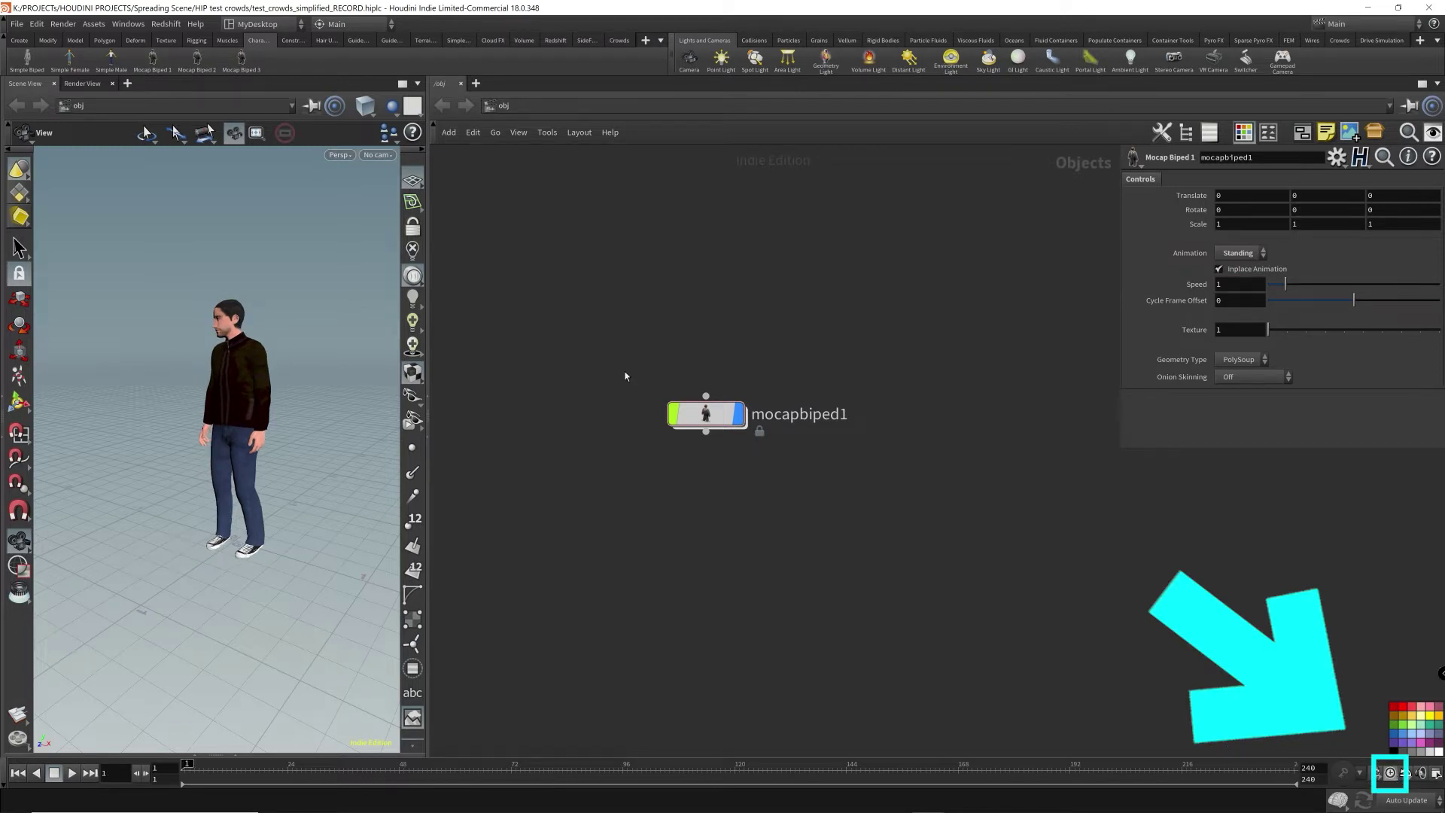
pyautogui.moveTo(564, 331); pyautogui.dragTo(822, 490)
pyautogui.press('Up')
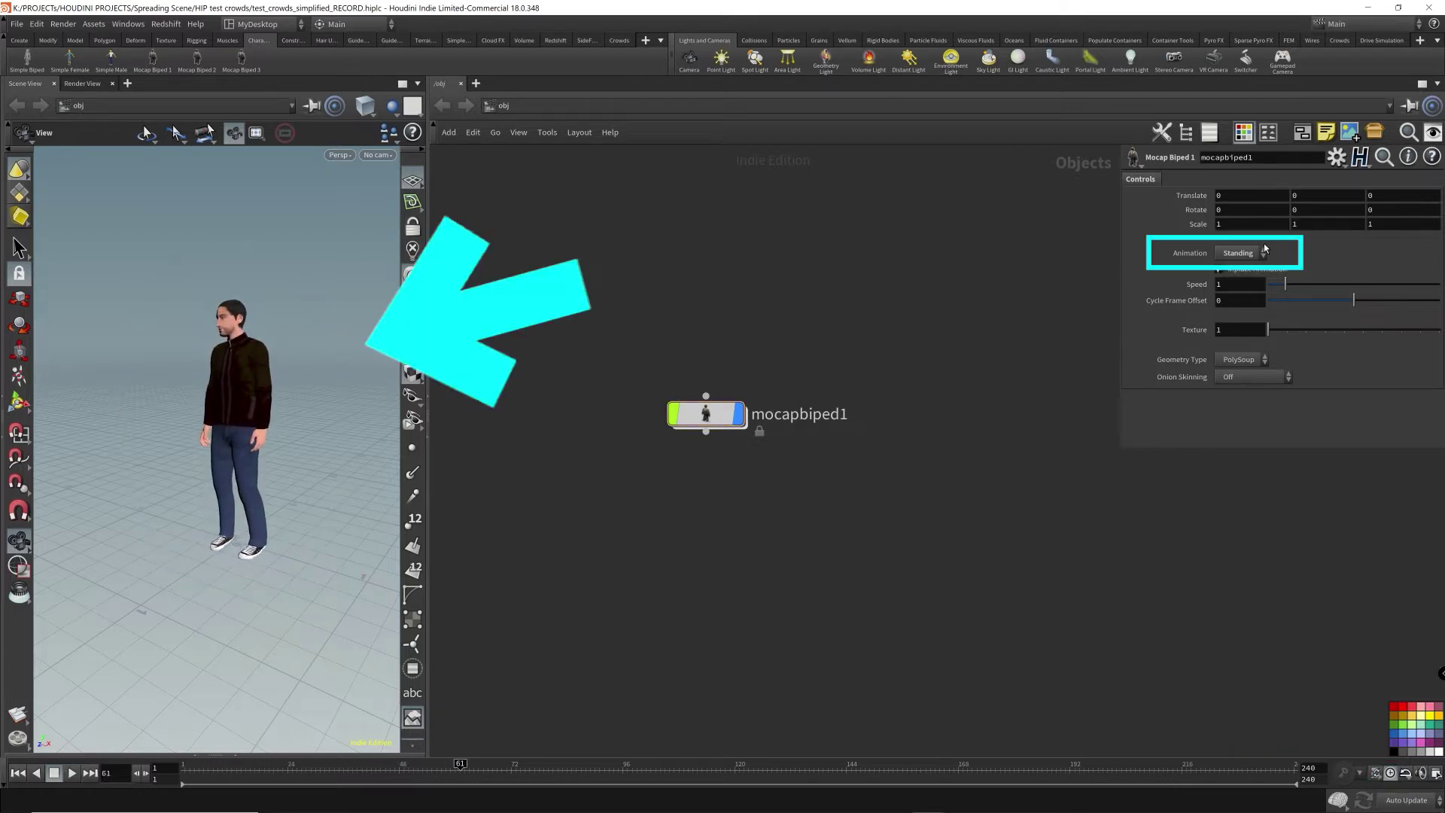
# - Play the biped's Run animation and try the Zombie animation
pyautogui.click(1245, 254)
pyautogui.click(1240, 283)
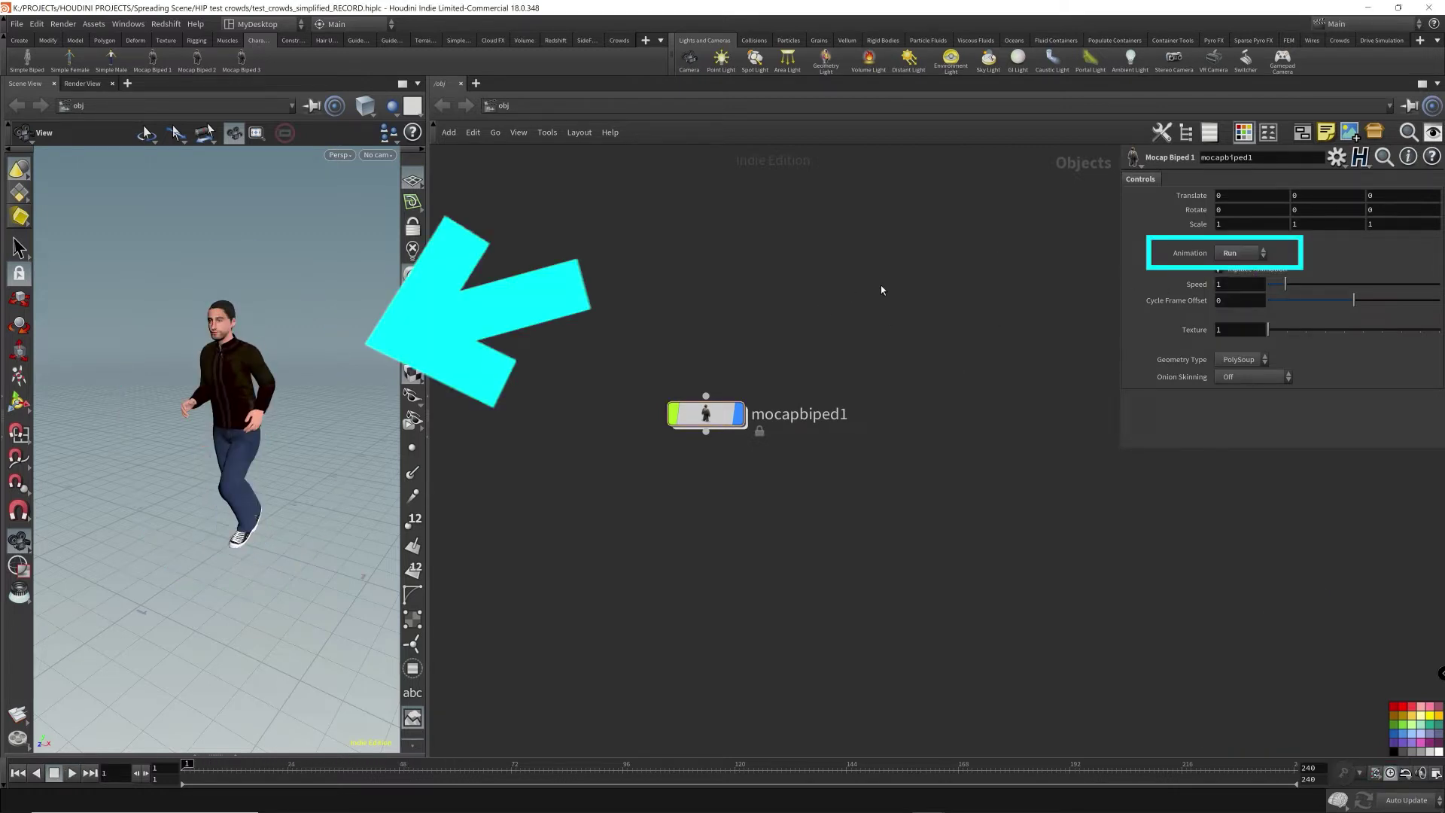
pyautogui.press('Up')
pyautogui.click(1255, 255)
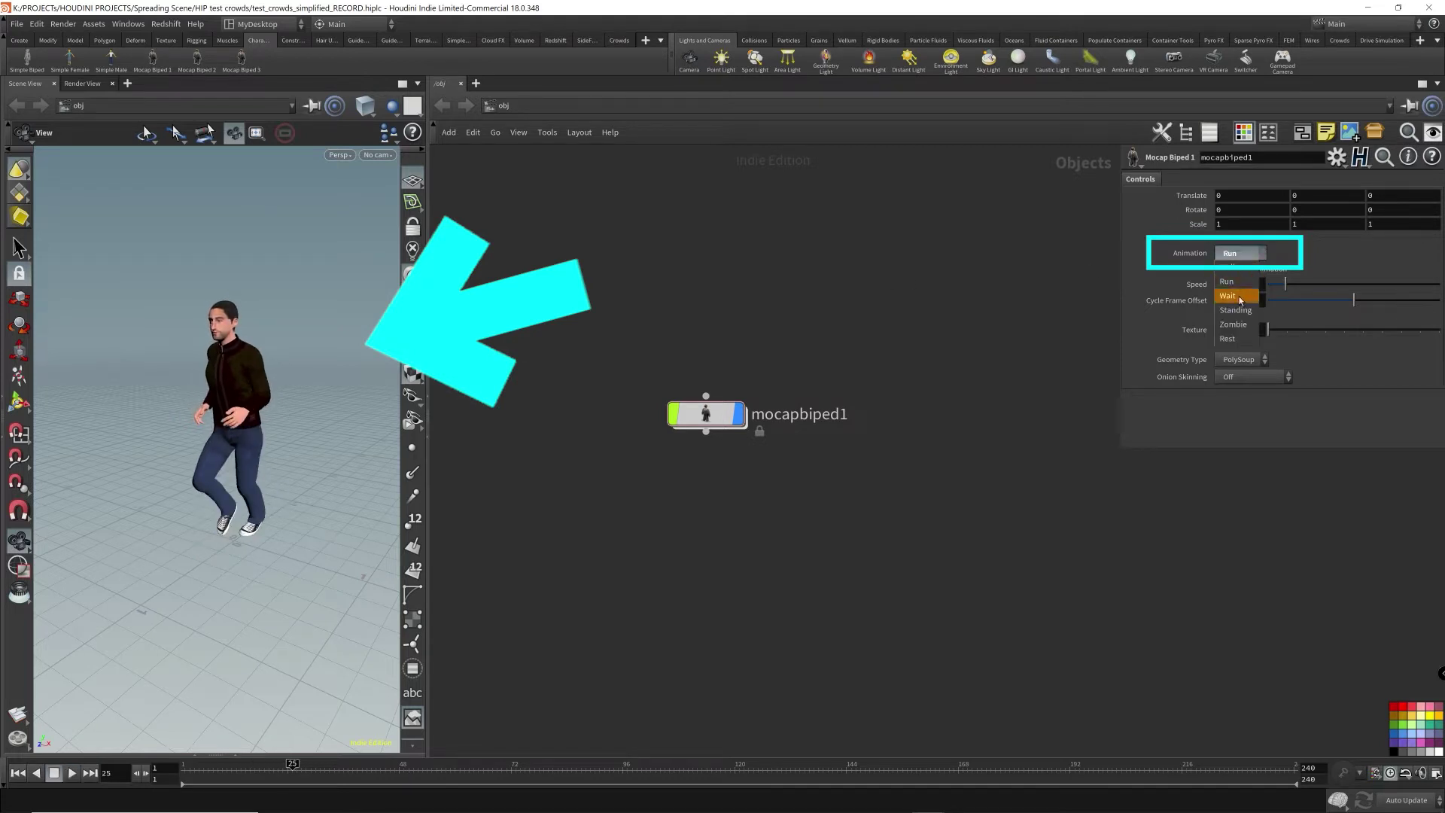
pyautogui.click(1232, 325)
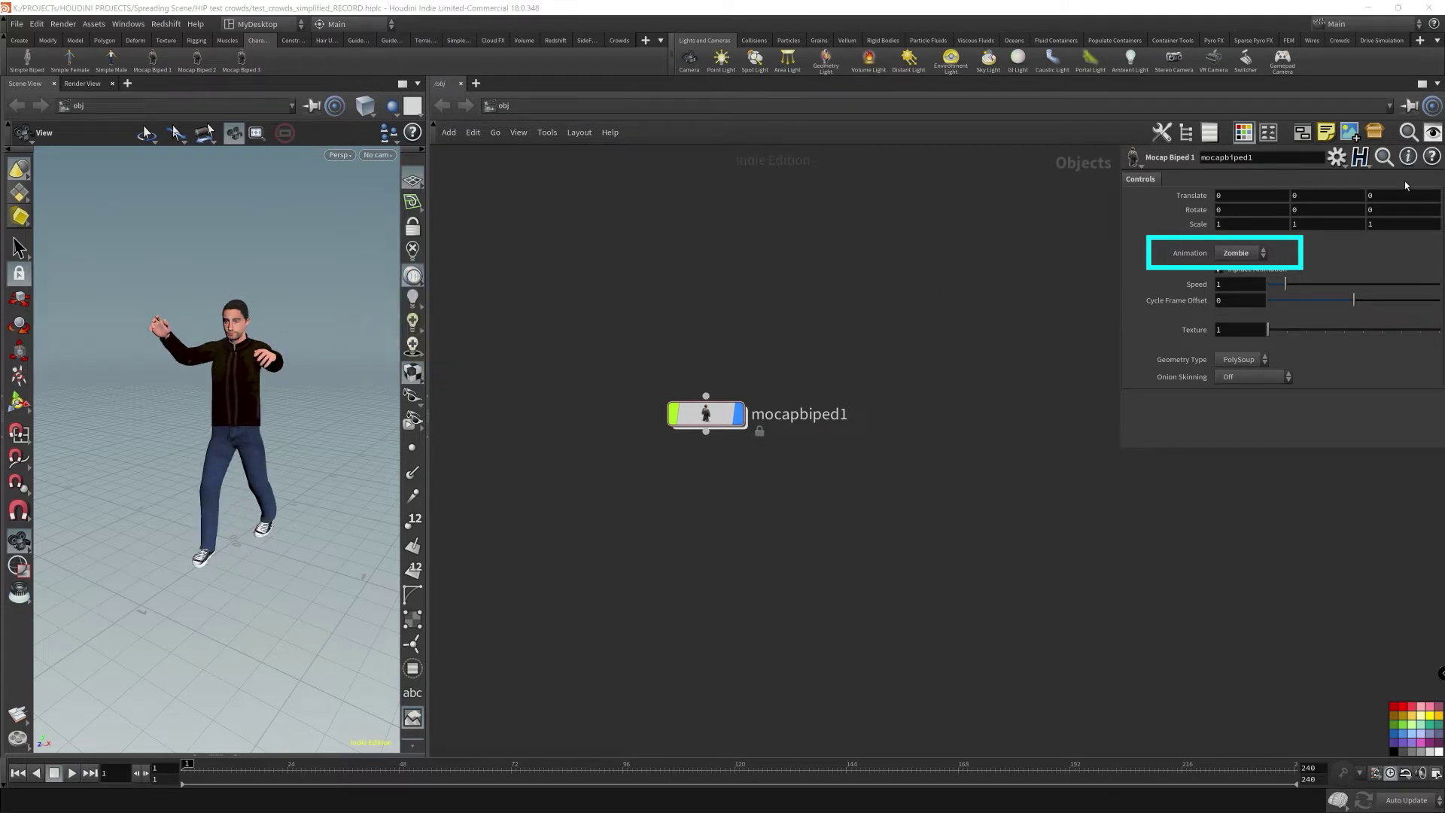
# - Set the mocap biped's animation to Walk and play it
pyautogui.click(1237, 253)
pyautogui.click(1243, 269)
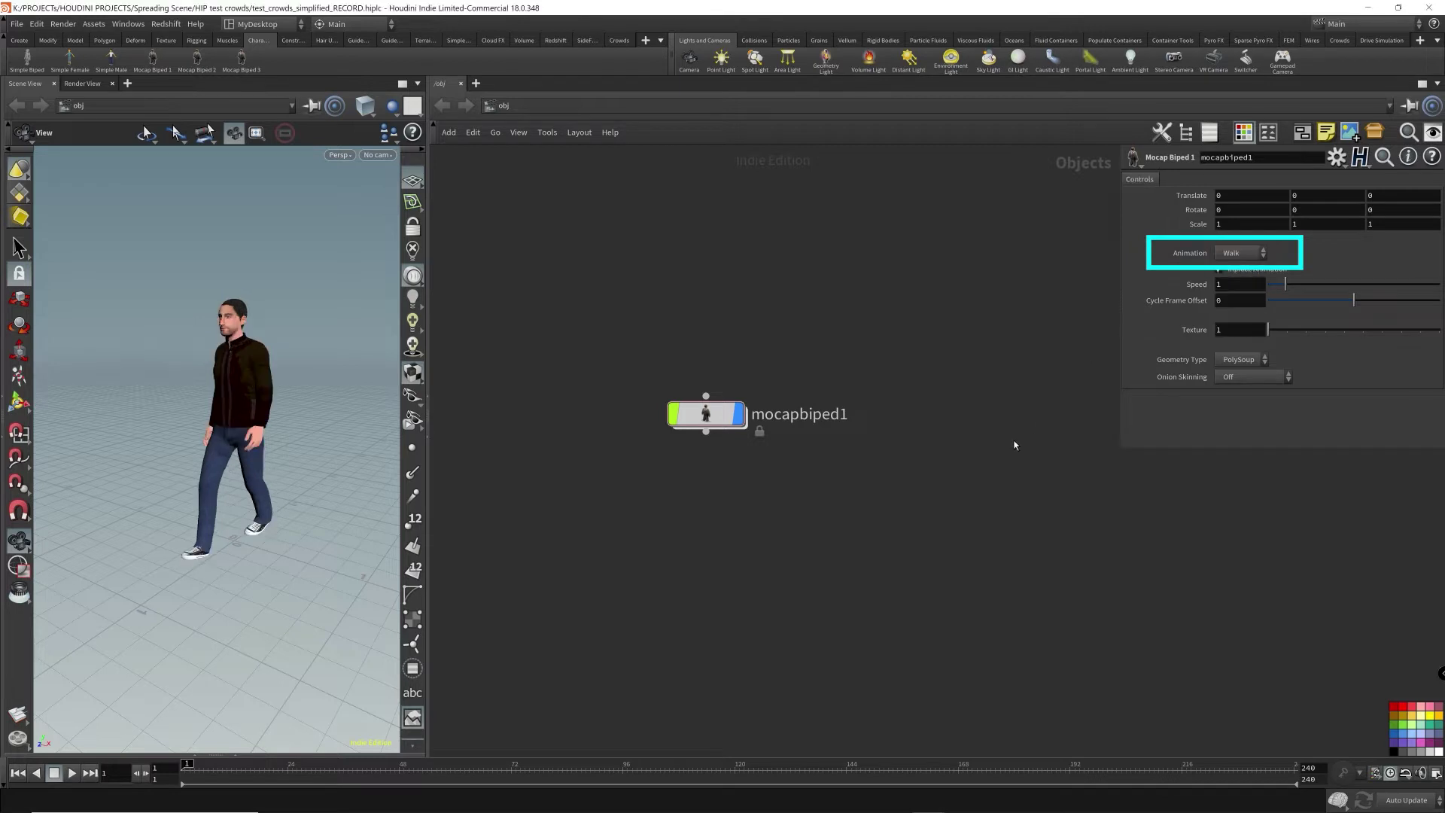
pyautogui.press('Up')
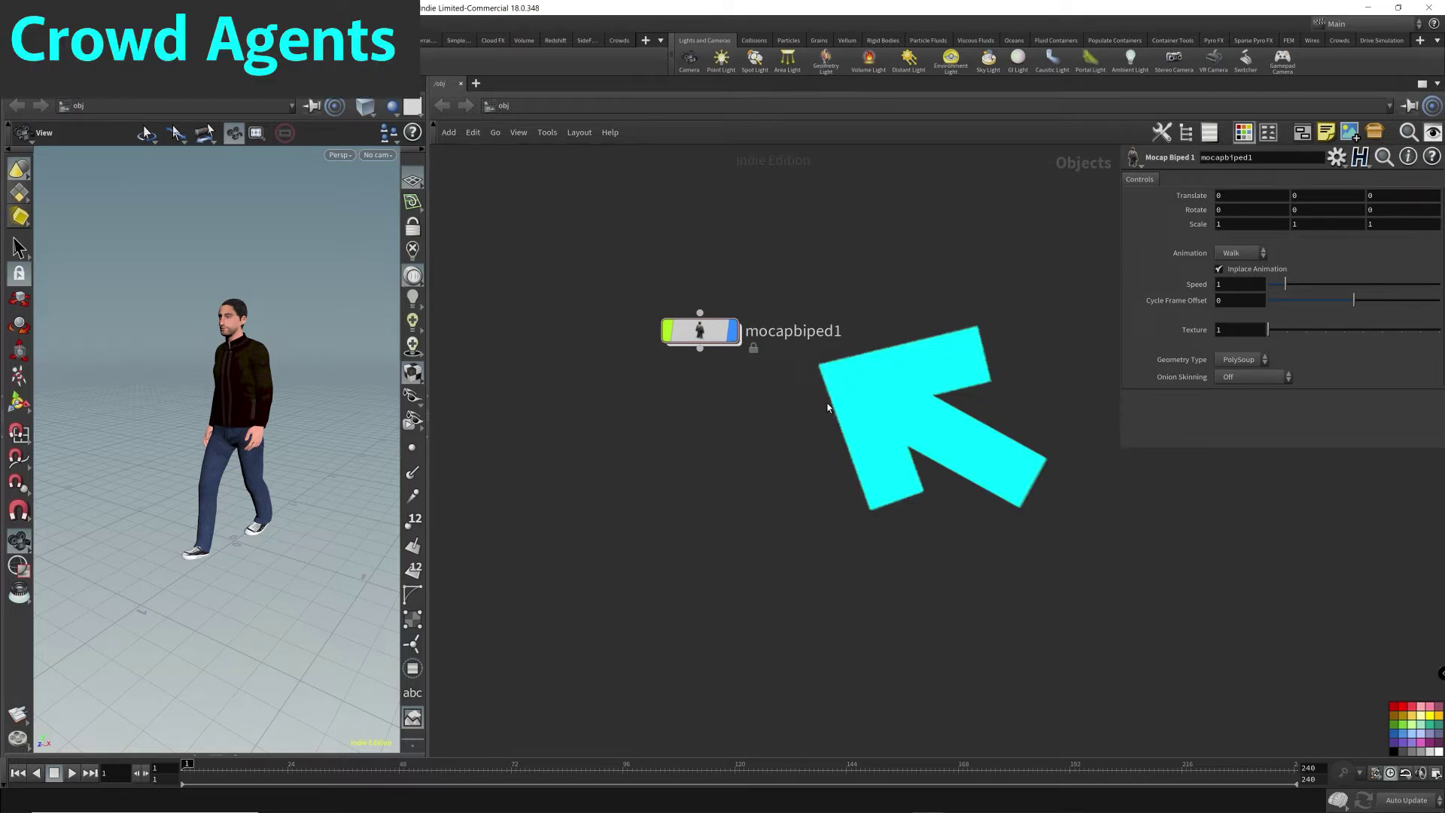
# - Create a Geometry object below the mocap biped node and rename it Agent
pyautogui.press('Tab')
pyautogui.write('geo')
pyautogui.press('Return')
pyautogui.click(757, 413)
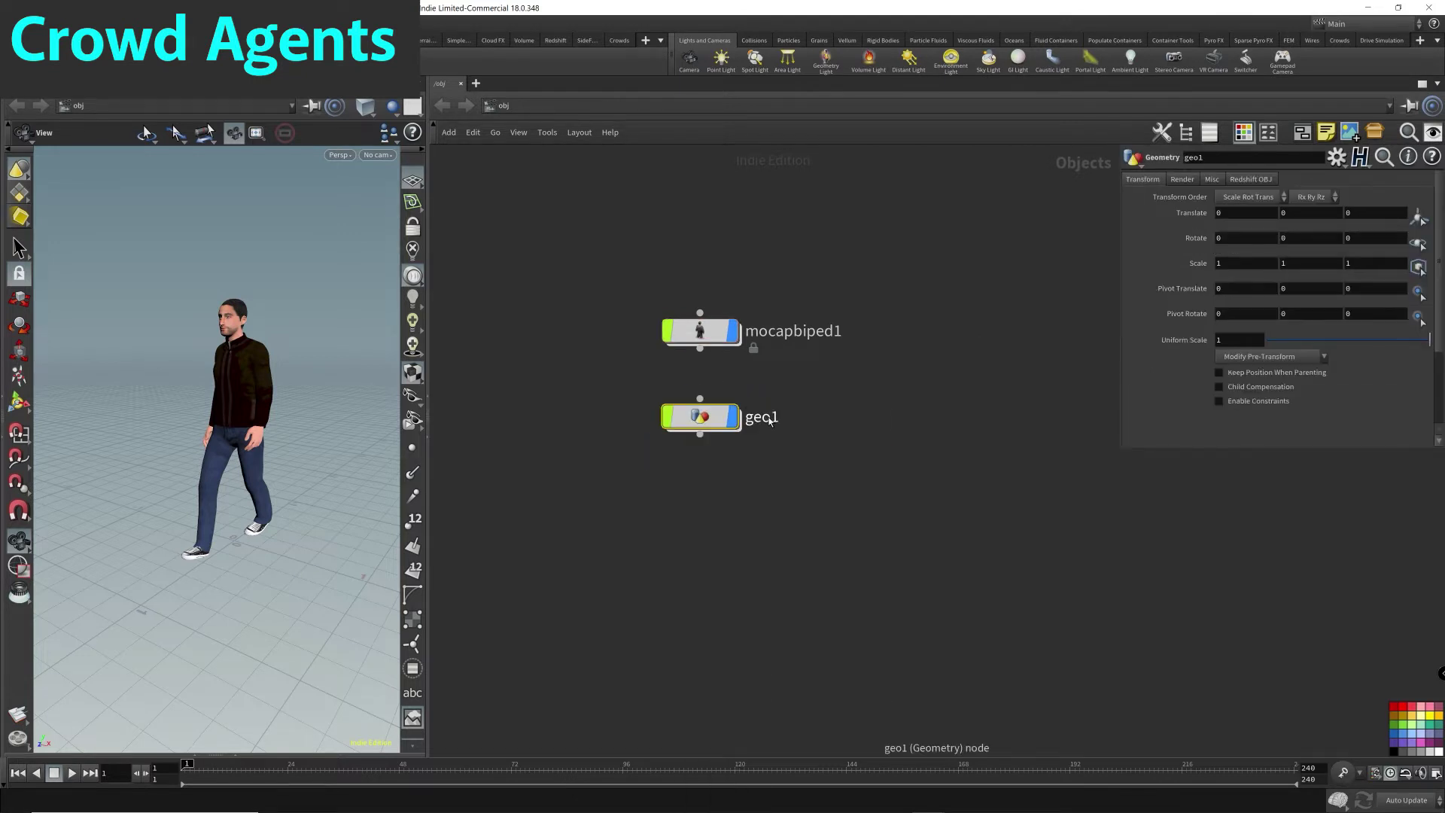
pyautogui.doubleClick(761, 417)
pyautogui.write('Agent')
pyautogui.press('Return')
# - Go inside the Agent object and add an Agent node to its network
pyautogui.doubleClick(708, 423)
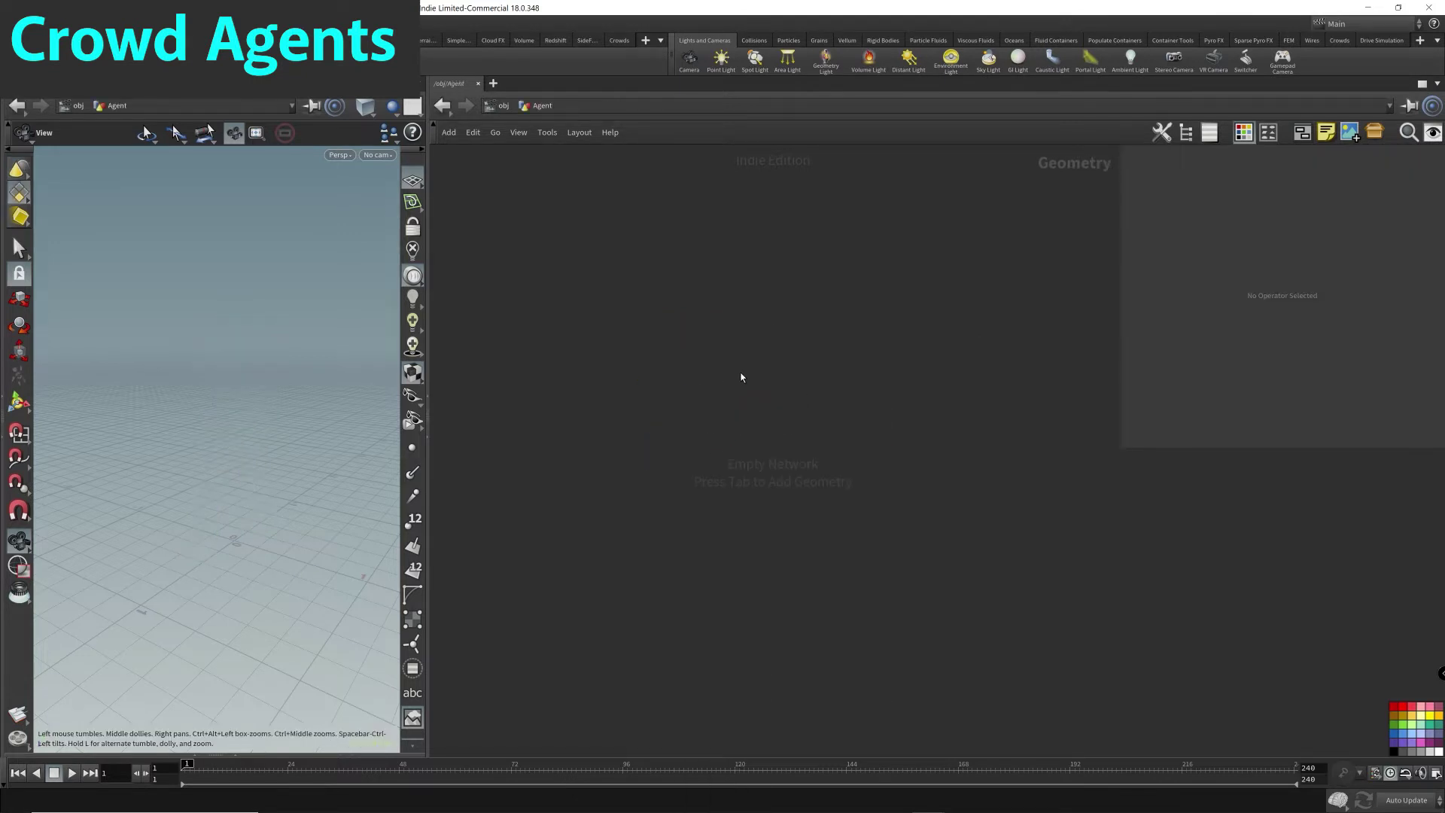
pyautogui.press('Tab')
pyautogui.moveTo(776, 264)
pyautogui.click(887, 262)
pyautogui.click(756, 335)
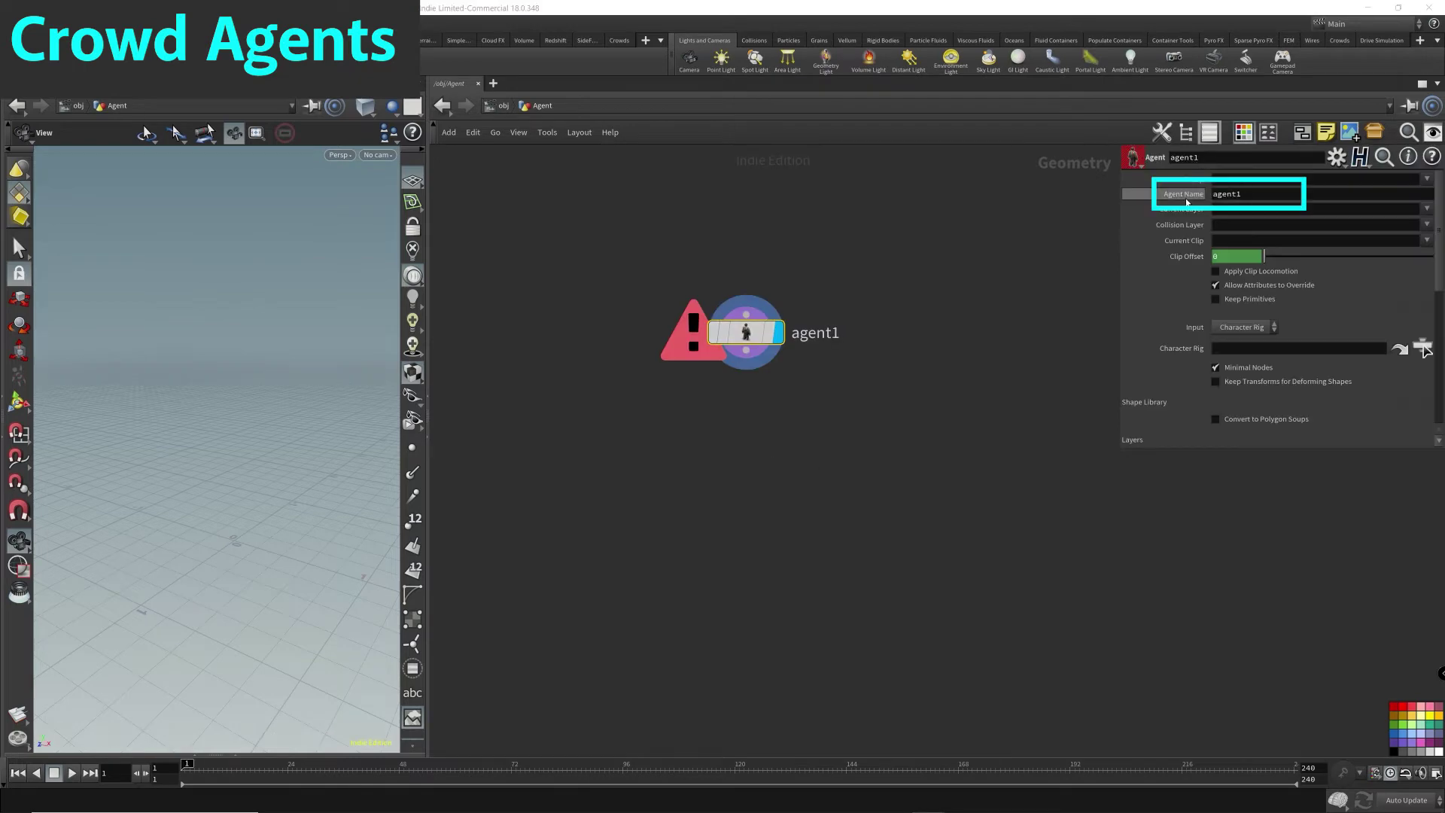
# - Set the Agent node's agent name to WalkingAgent
pyautogui.doubleClick(1227, 193)
pyautogui.write('Walking')
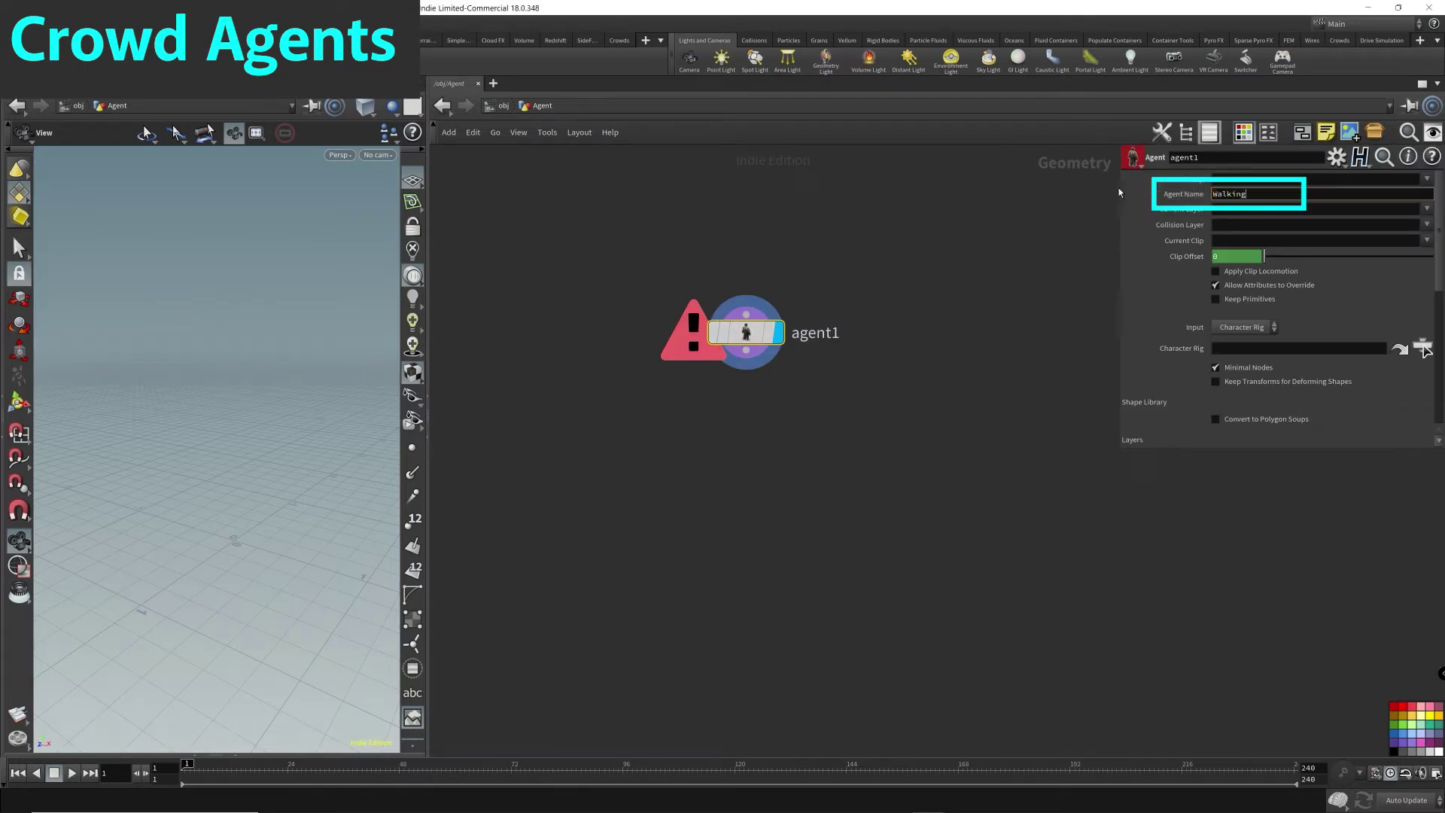
pyautogui.write('_Agent')
pyautogui.press('BackSpace')
pyautogui.press('BackSpace')
pyautogui.press('BackSpace')
pyautogui.press('BackSpace')
pyautogui.press('BackSpace')
pyautogui.press('BackSpace')
pyautogui.write('Agent')
pyautogui.press('Return')
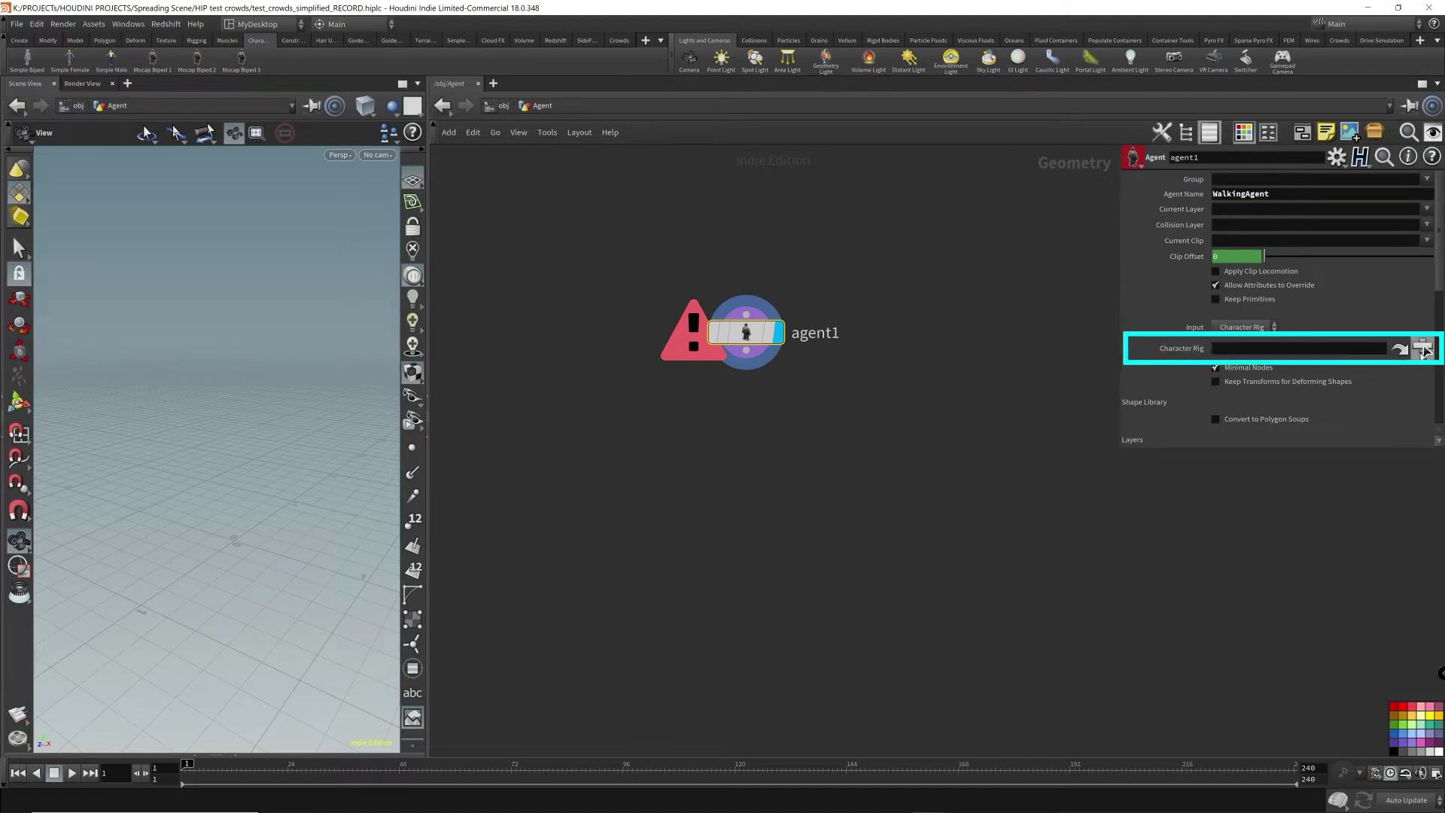
# - Assign /obj/mocapbiped1 as the agent's character rig and play the agent's animation
pyautogui.click(1423, 349)
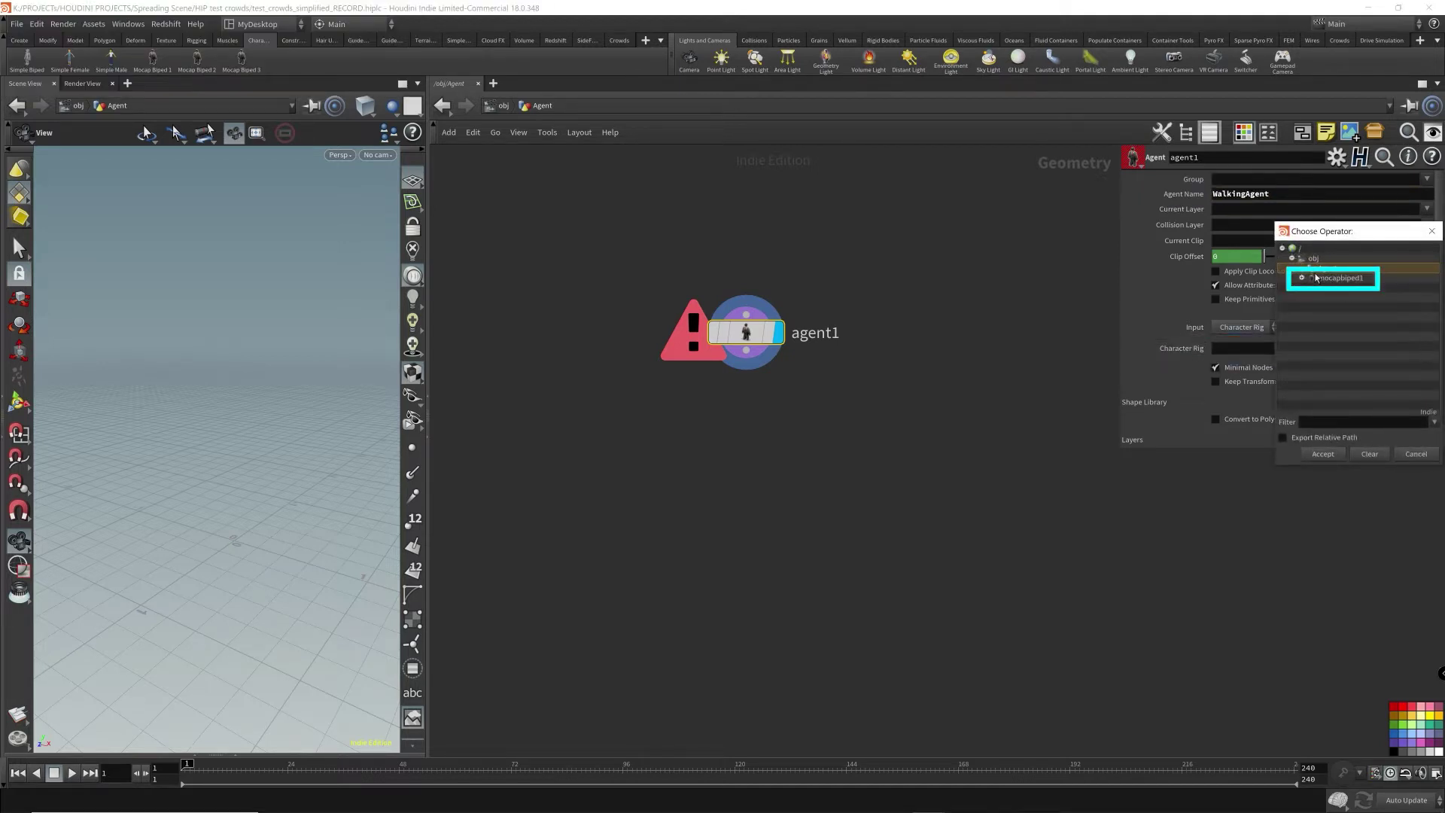
pyautogui.click(1302, 279)
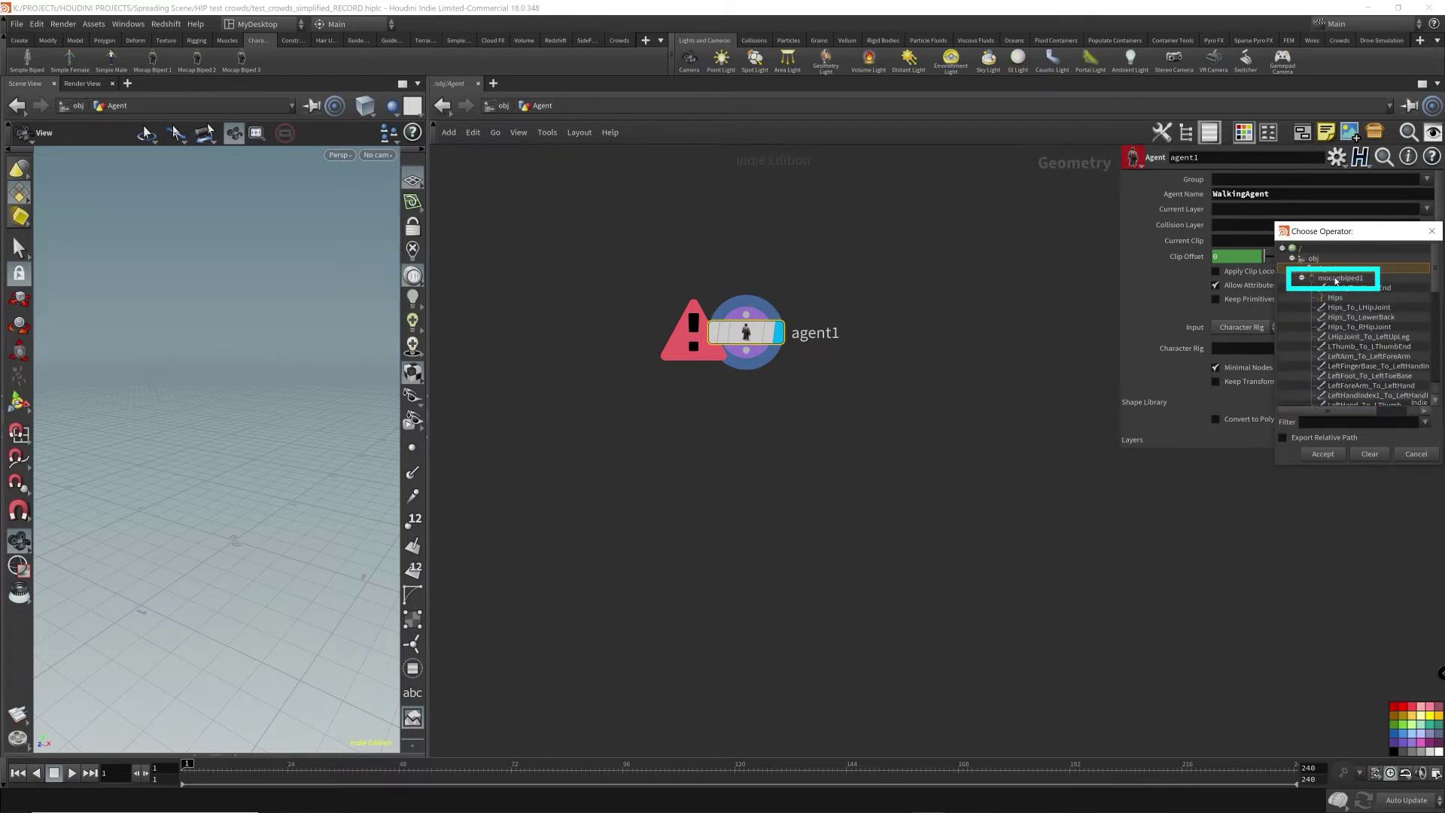
pyautogui.click(1335, 278)
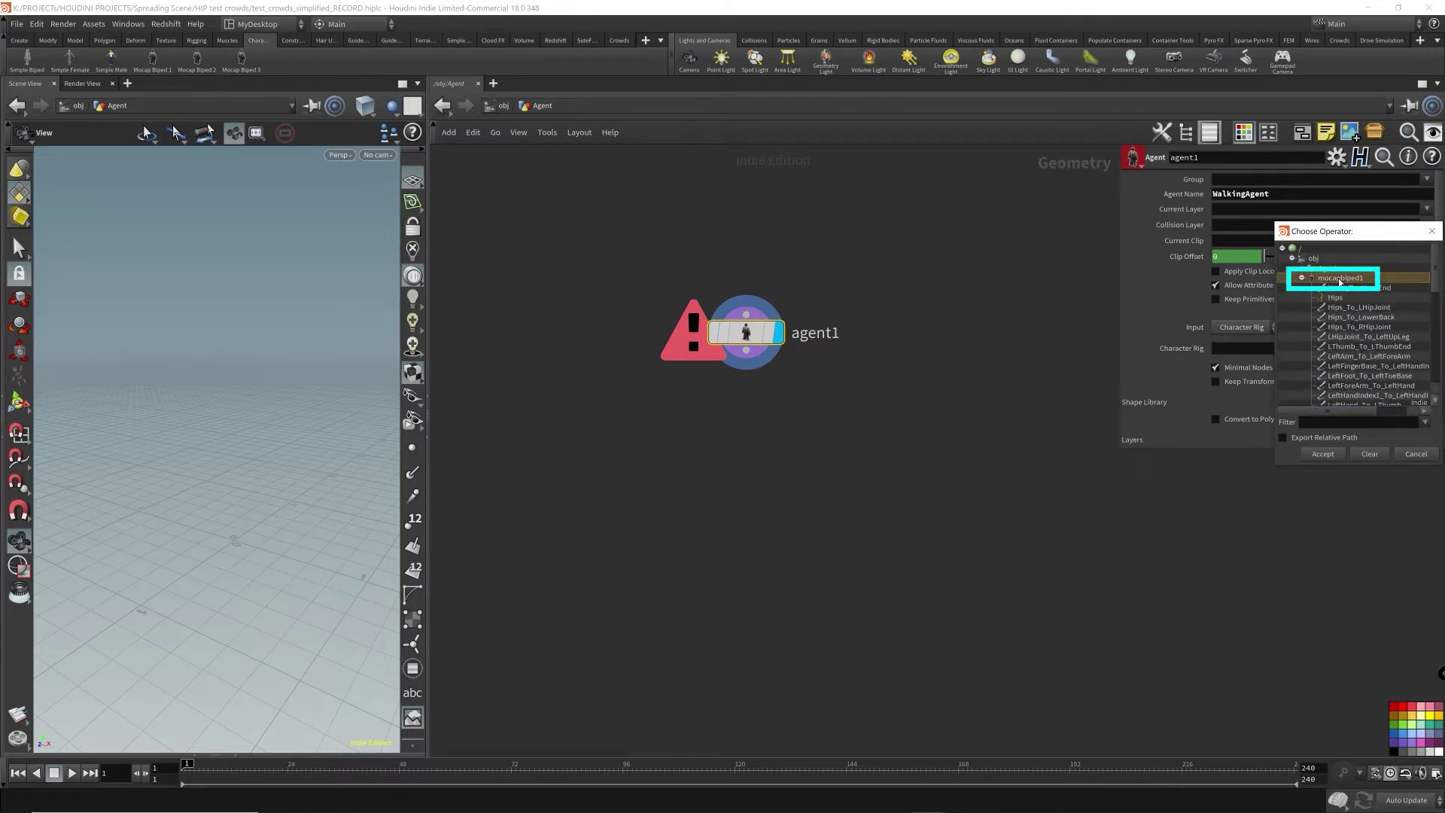
pyautogui.click(1303, 279)
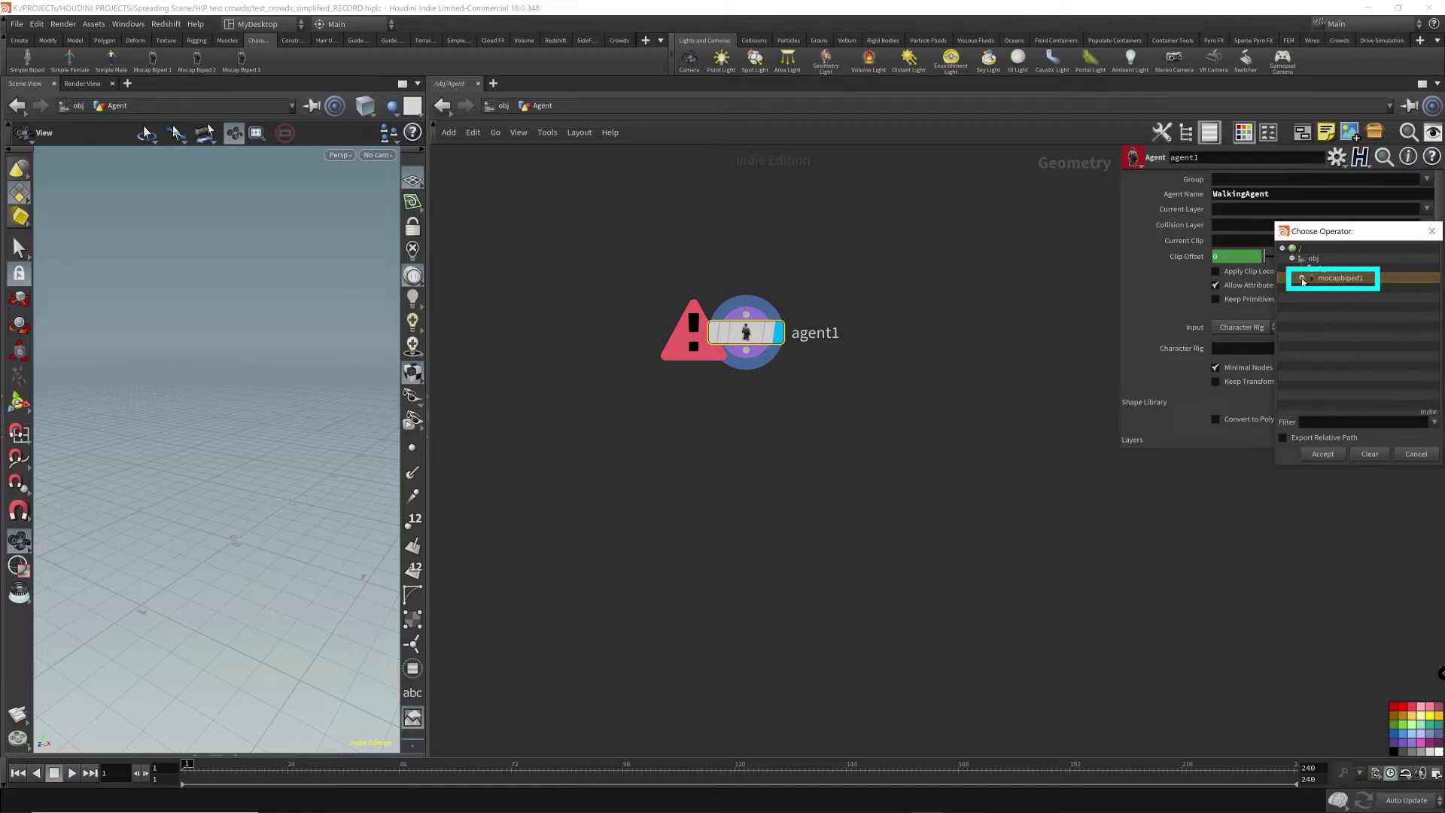
pyautogui.click(1302, 279)
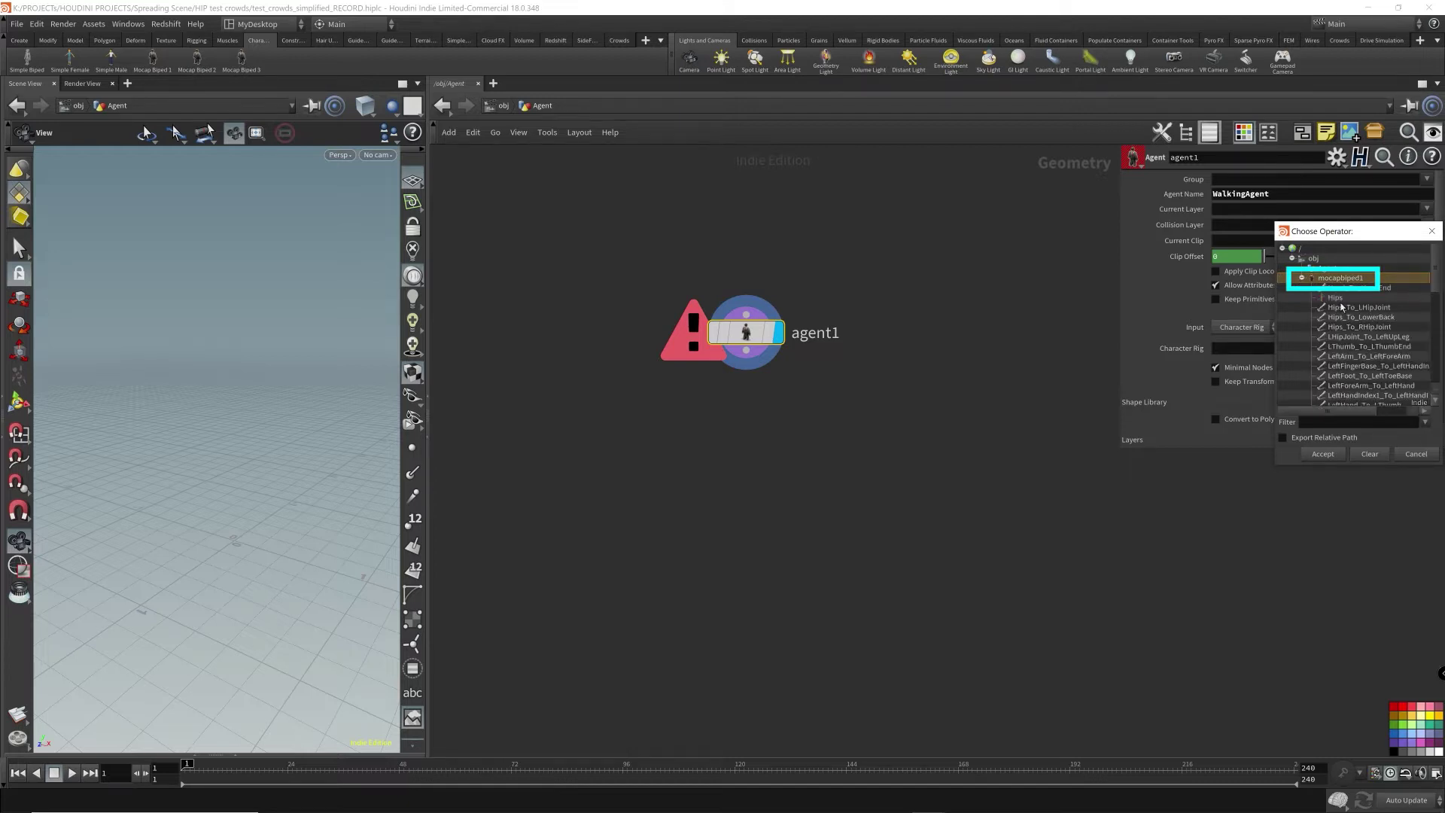
pyautogui.click(1302, 279)
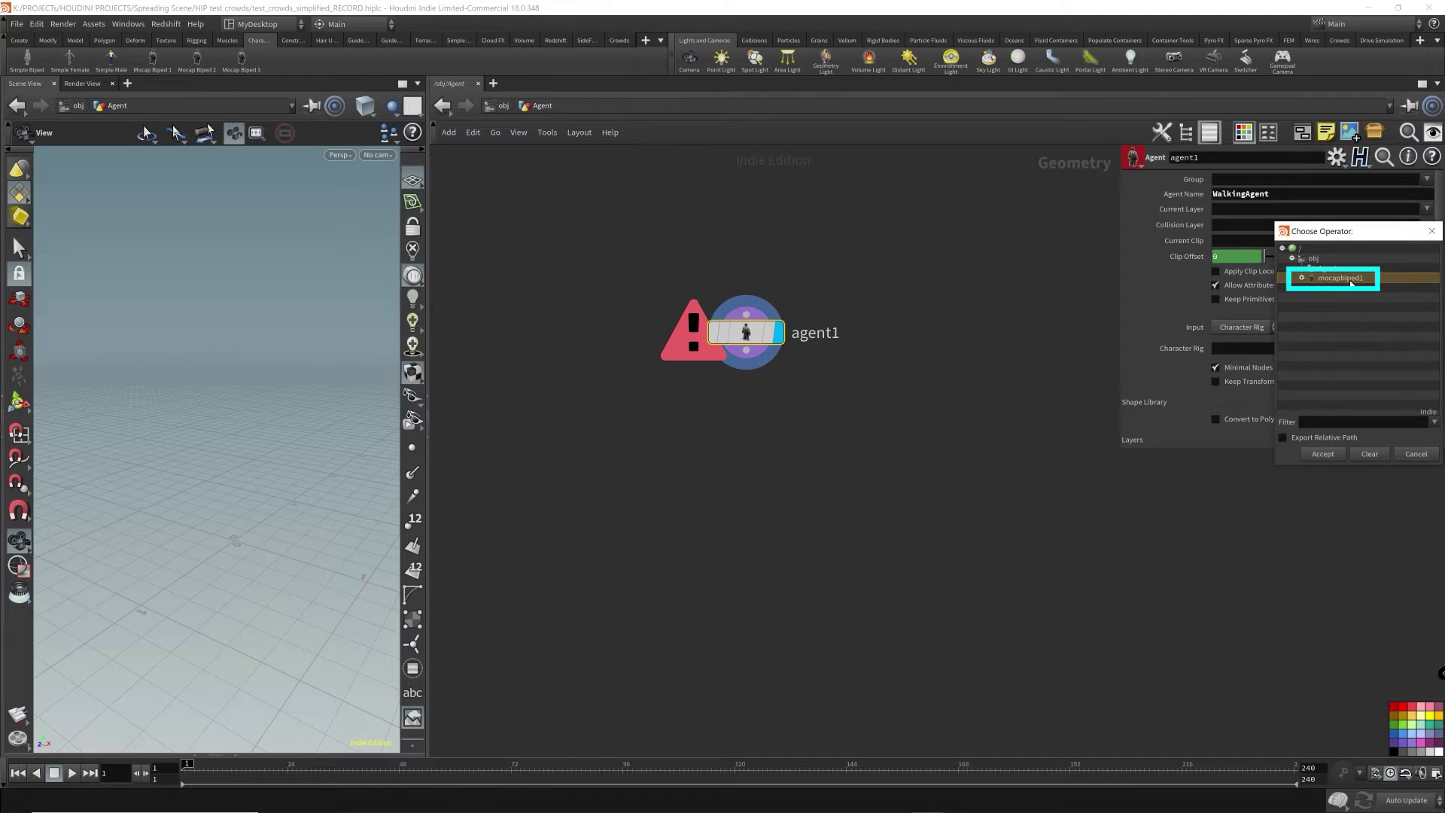
pyautogui.click(1322, 454)
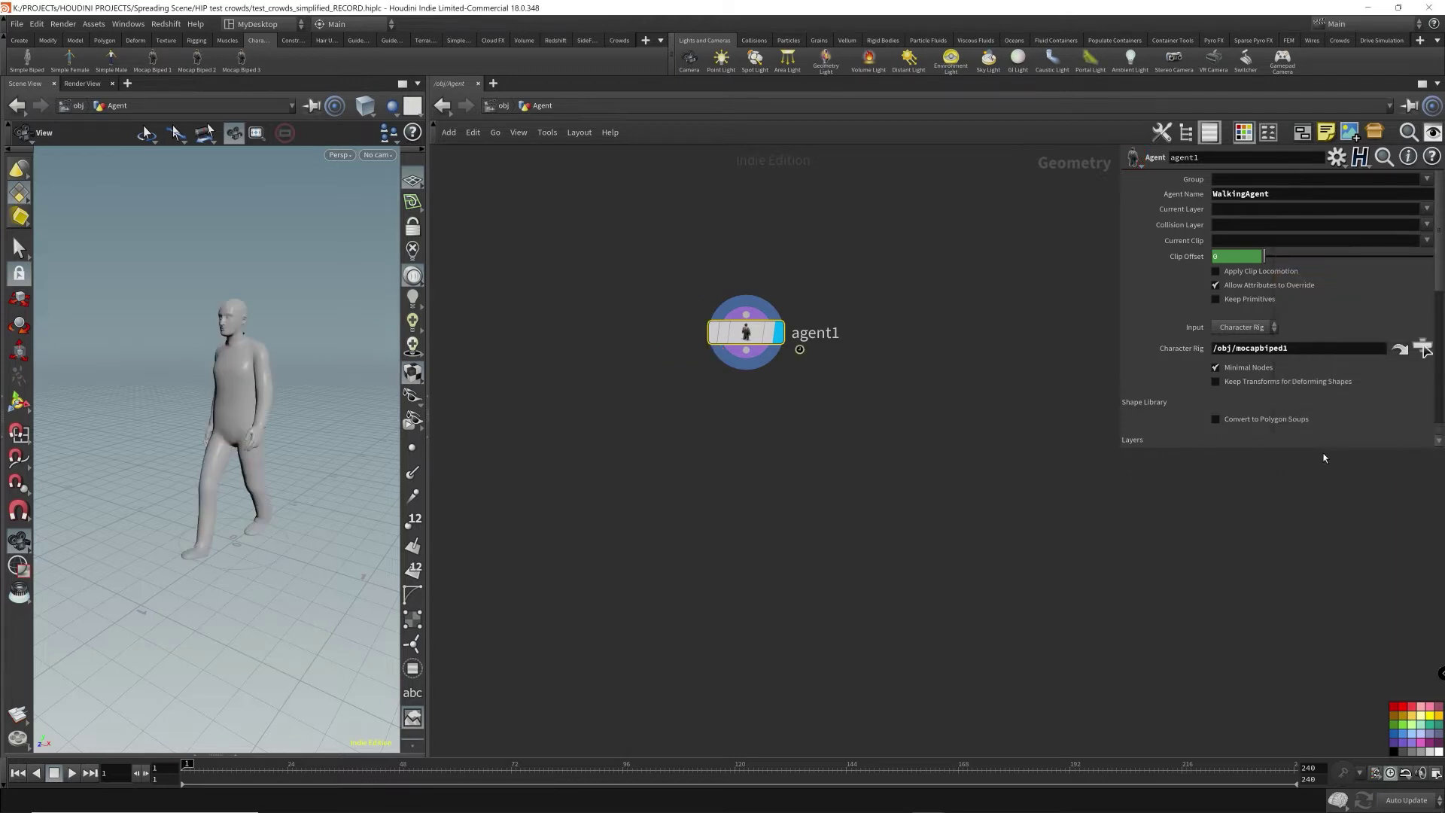
pyautogui.moveTo(254, 352); pyautogui.dragTo(330, 348)
pyautogui.press('Up')
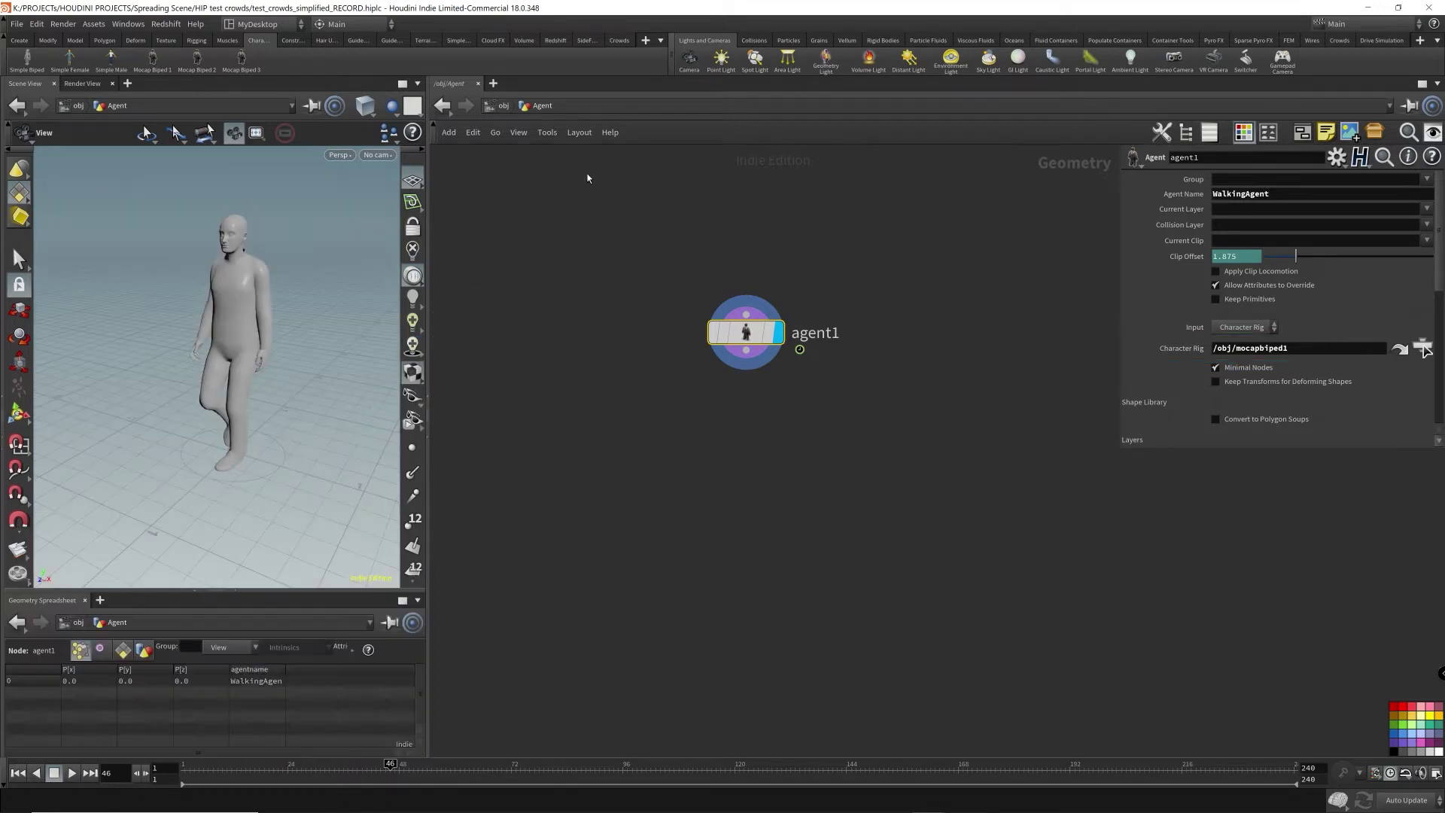
# - Go inside the mocapbiped1 object and examine its point list in the geometry spreadsheet and its figure in the viewport
pyautogui.click(499, 108)
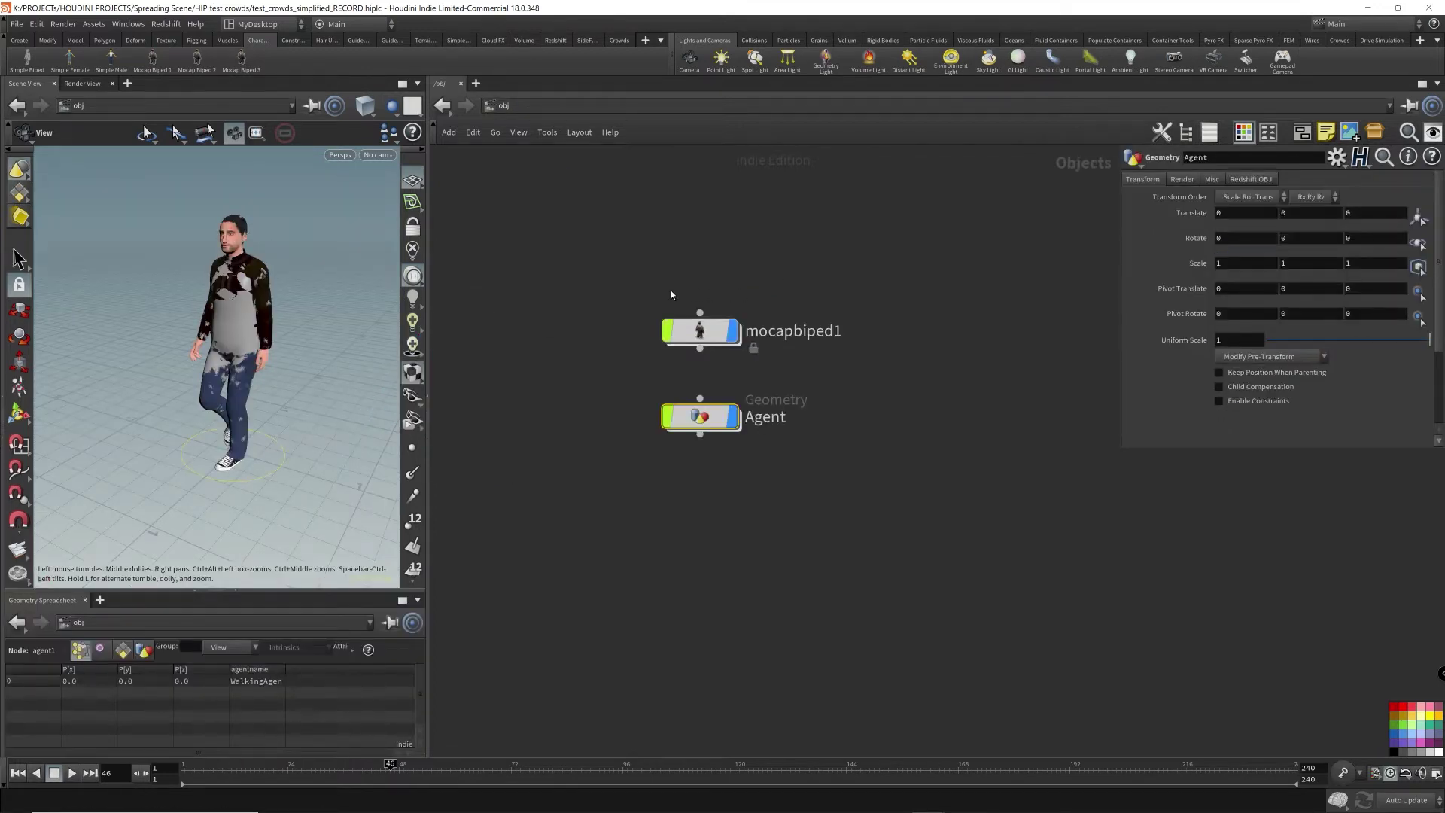
pyautogui.click(699, 331)
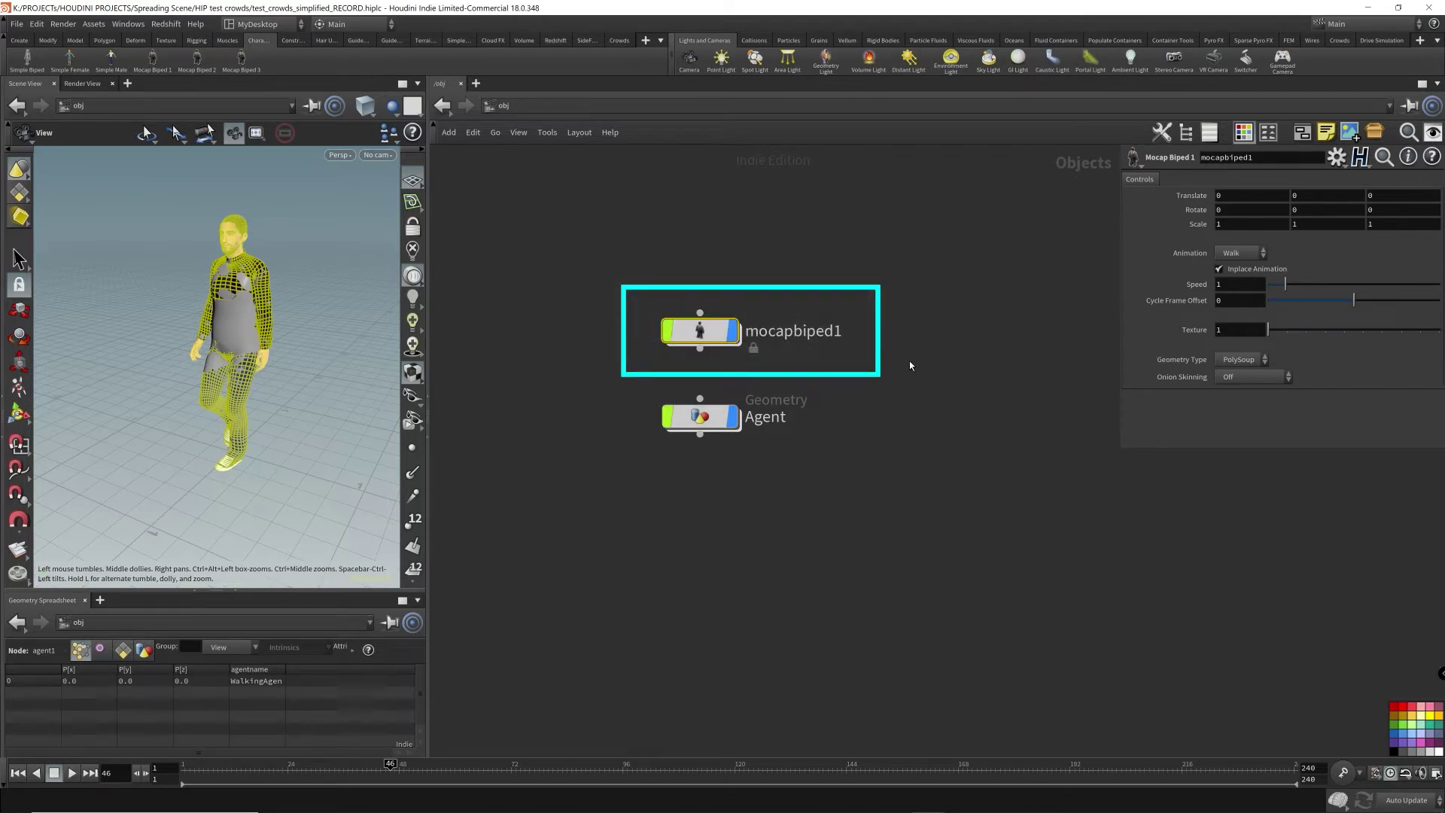
pyautogui.doubleClick(705, 332)
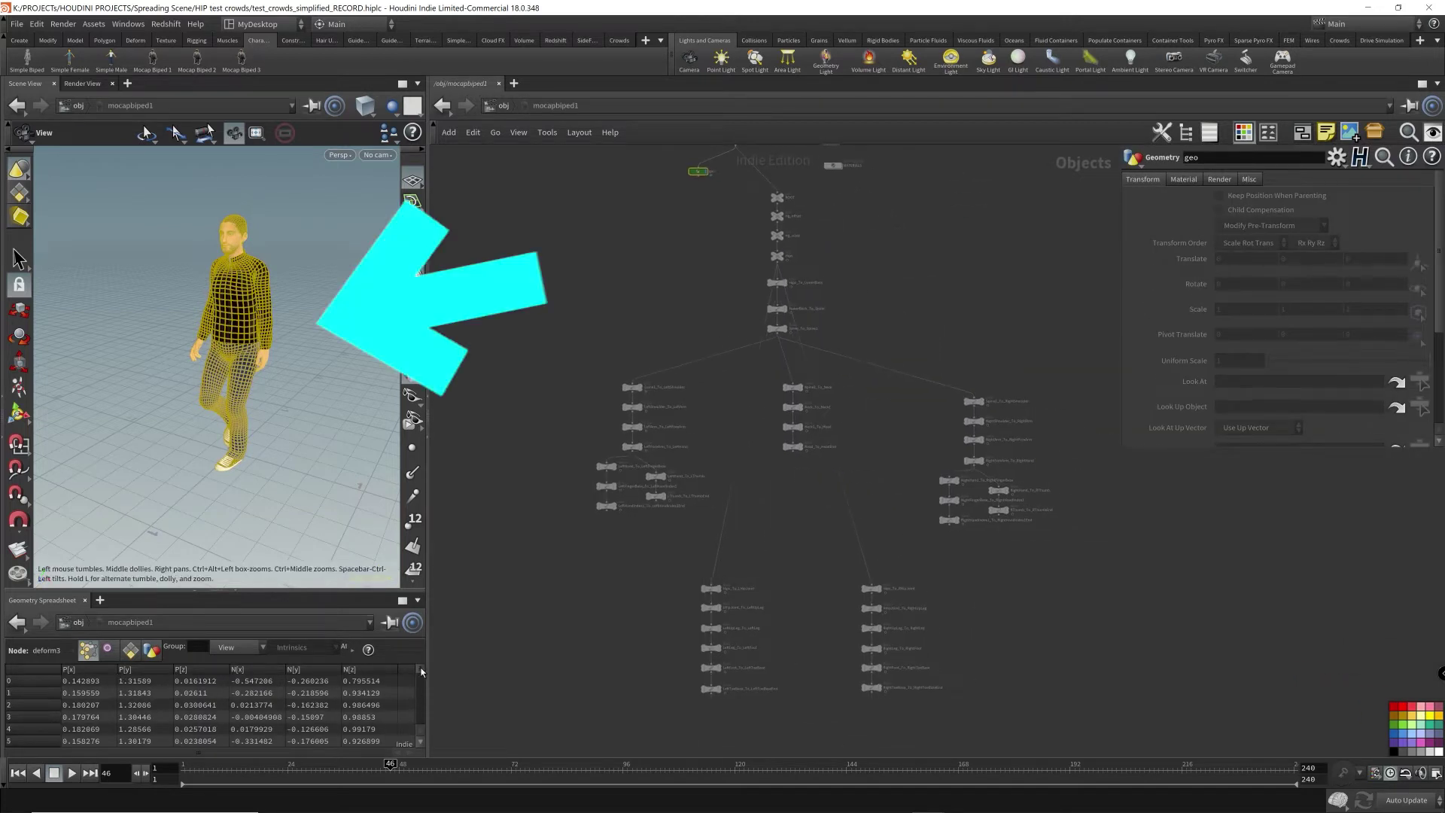
pyautogui.moveTo(421, 670); pyautogui.dragTo(423, 731)
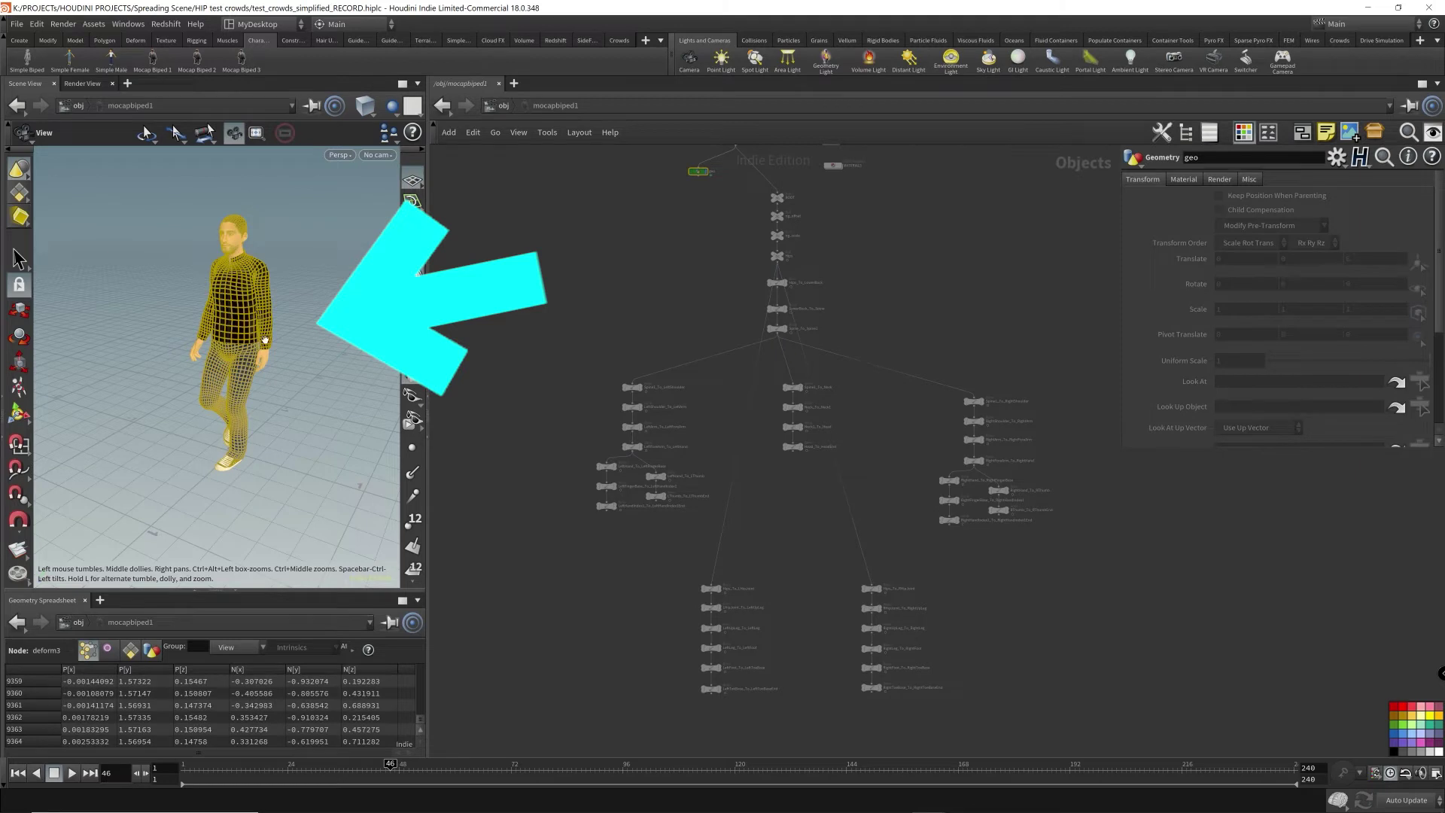
pyautogui.moveTo(265, 340); pyautogui.dragTo(329, 381)
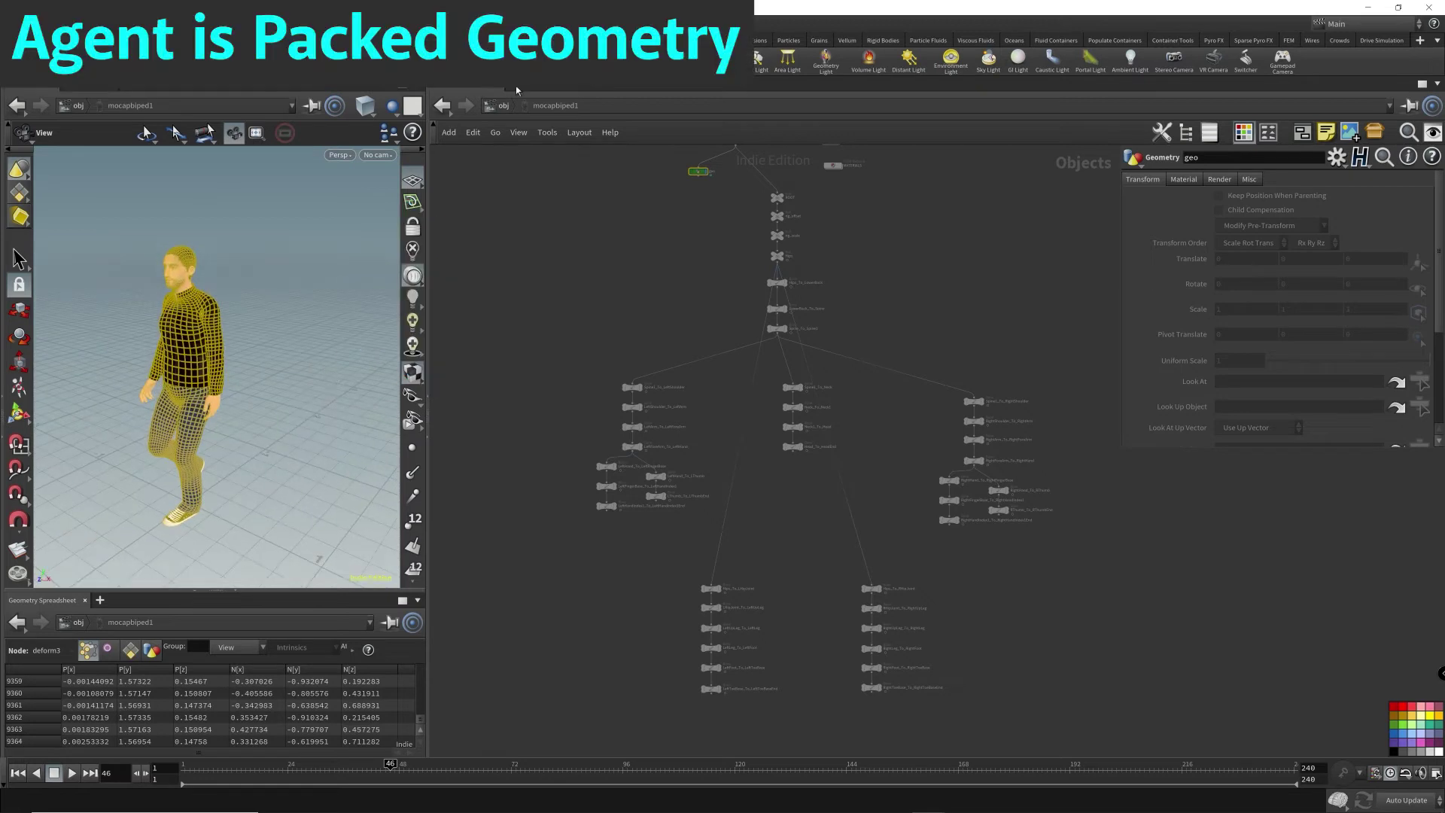
# - Return to the object level, hide mocapbiped1 and display the Agent object instead
pyautogui.click(504, 105)
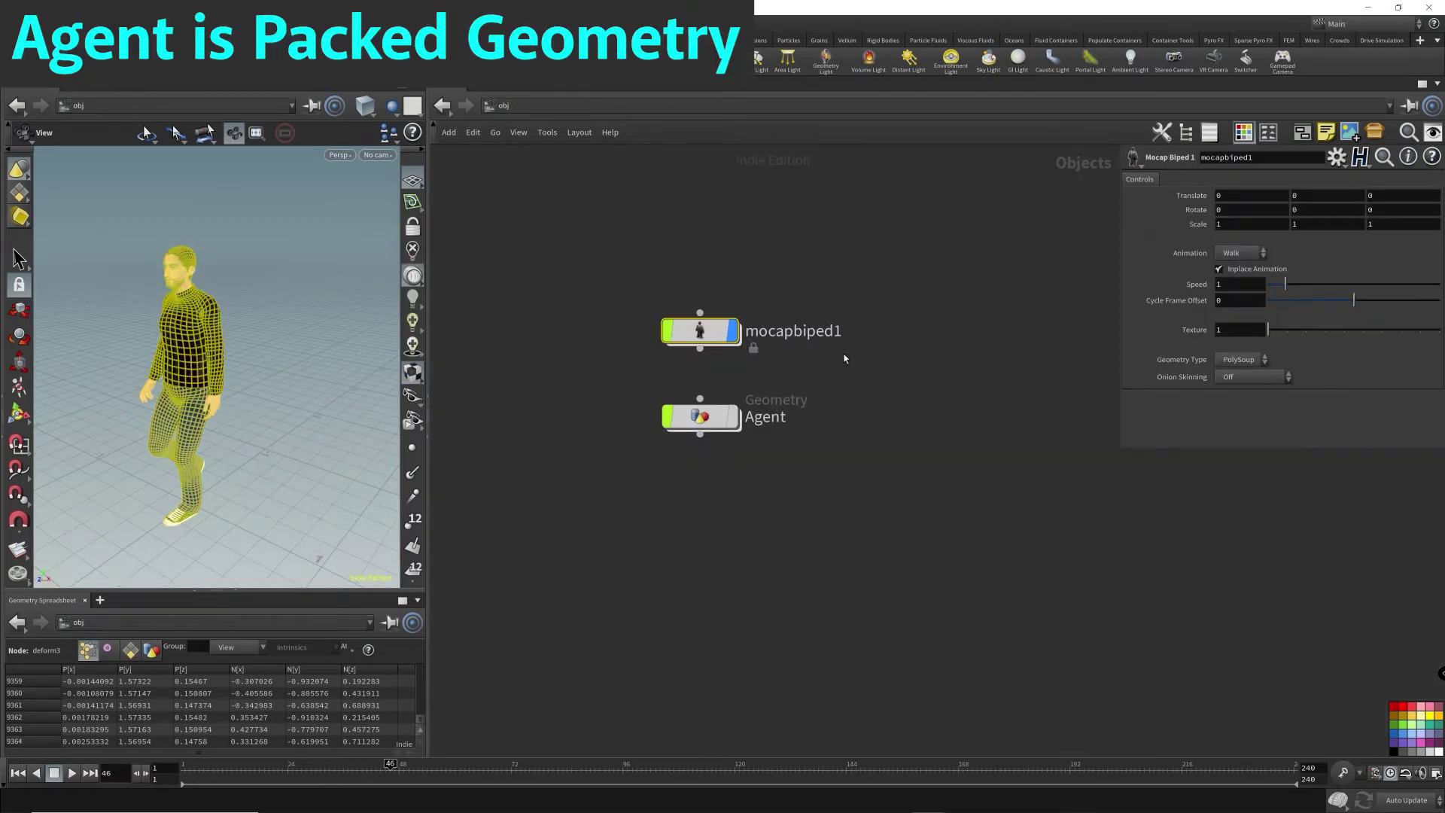
pyautogui.click(737, 332)
pyautogui.click(733, 426)
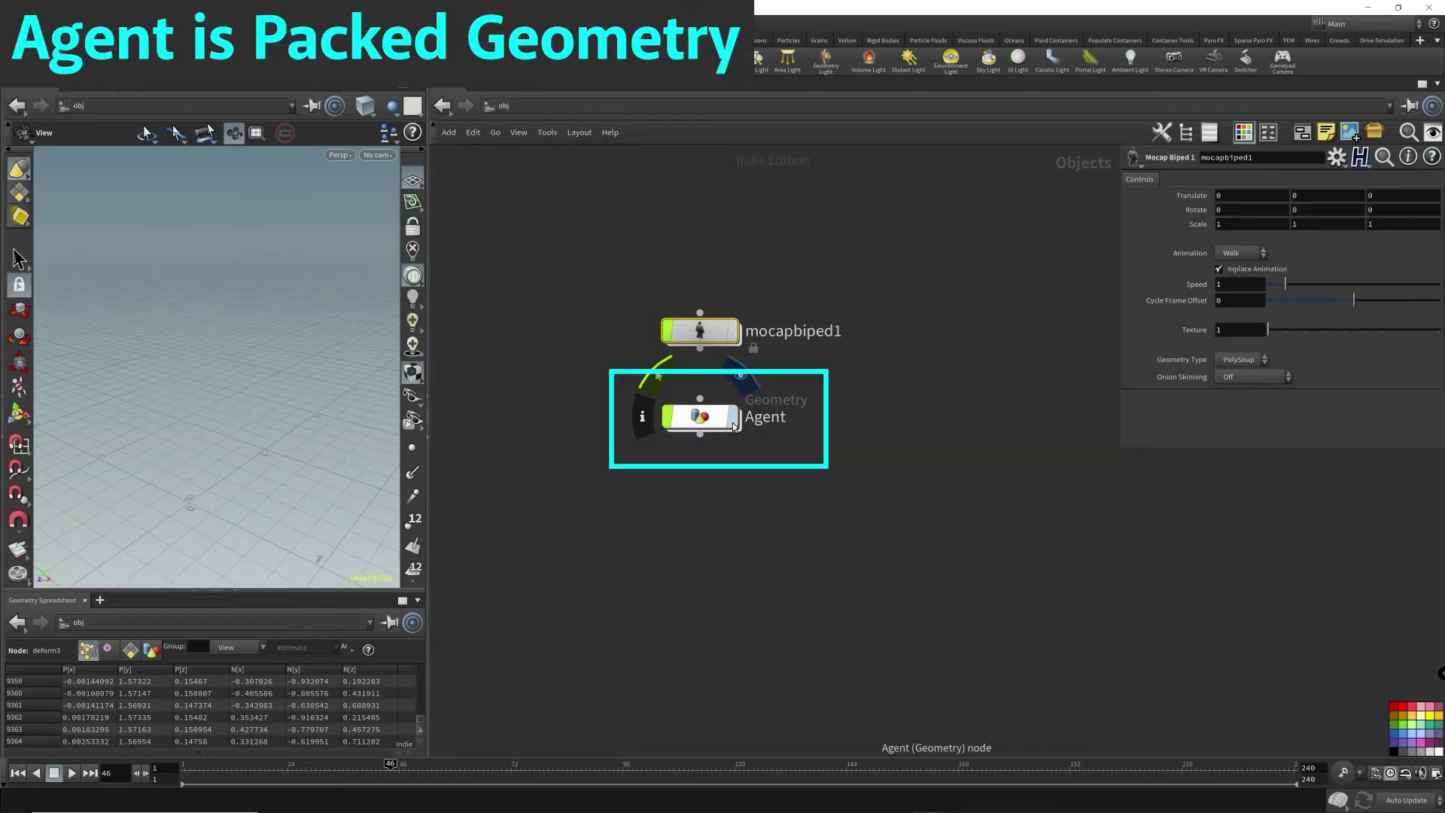
# - Inside the Agent object, add an Agent Clip node, connect it below agent1 and make it the displayed node
pyautogui.doubleClick(700, 416)
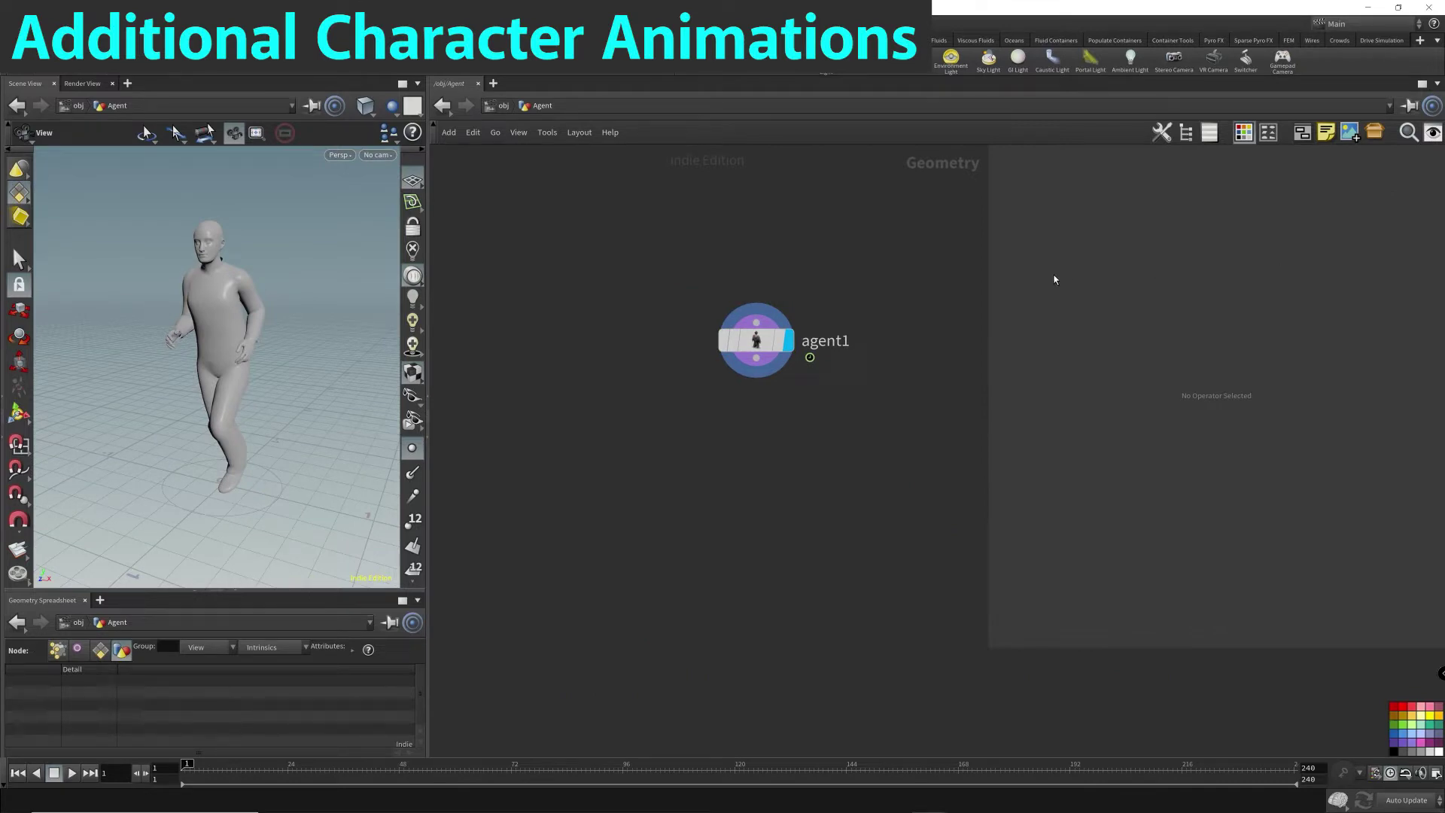
pyautogui.press('Tab')
pyautogui.write('ga')
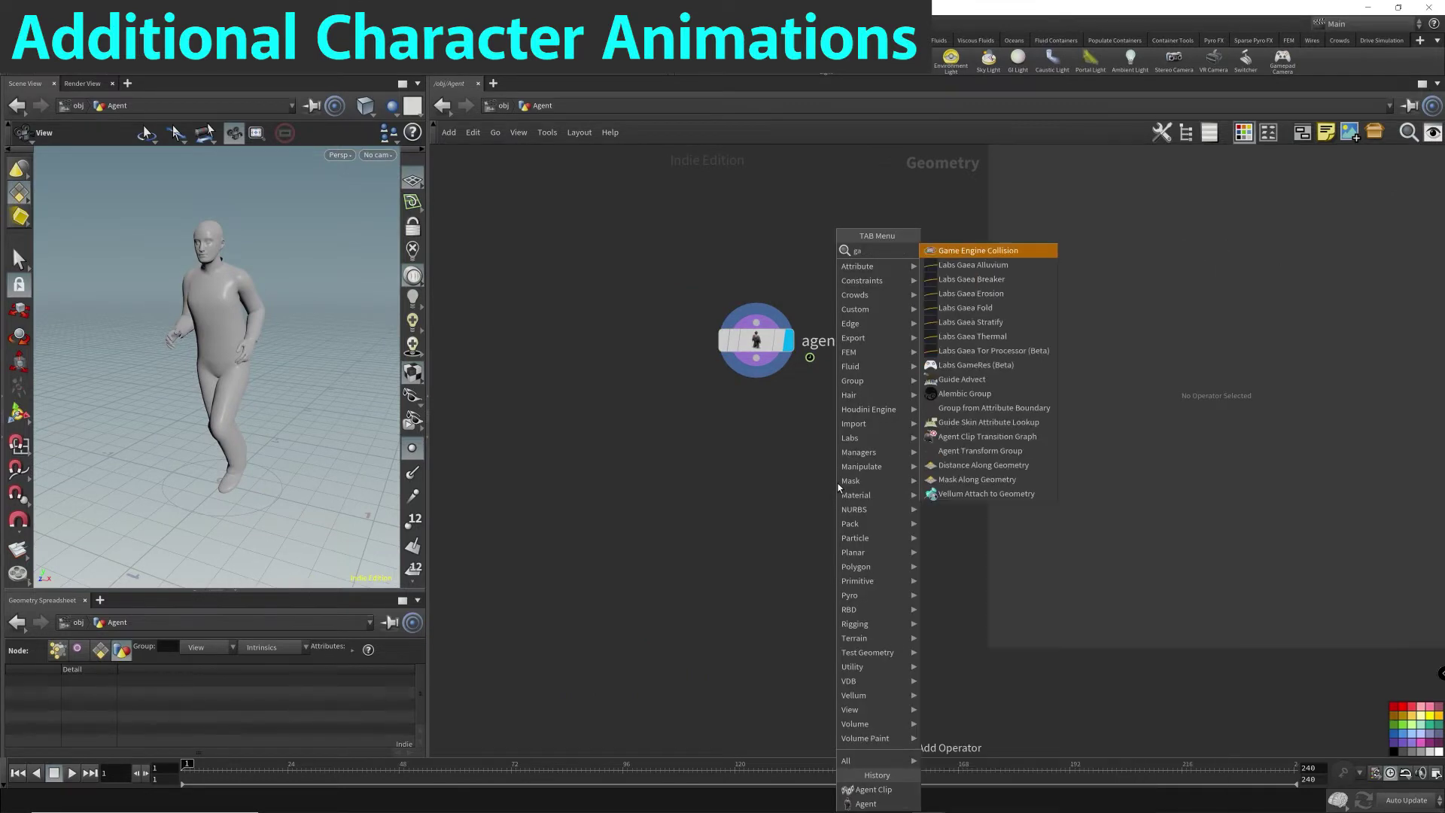
pyautogui.press('BackSpace')
pyautogui.press('BackSpace')
pyautogui.write('agent cl')
pyautogui.press('Return')
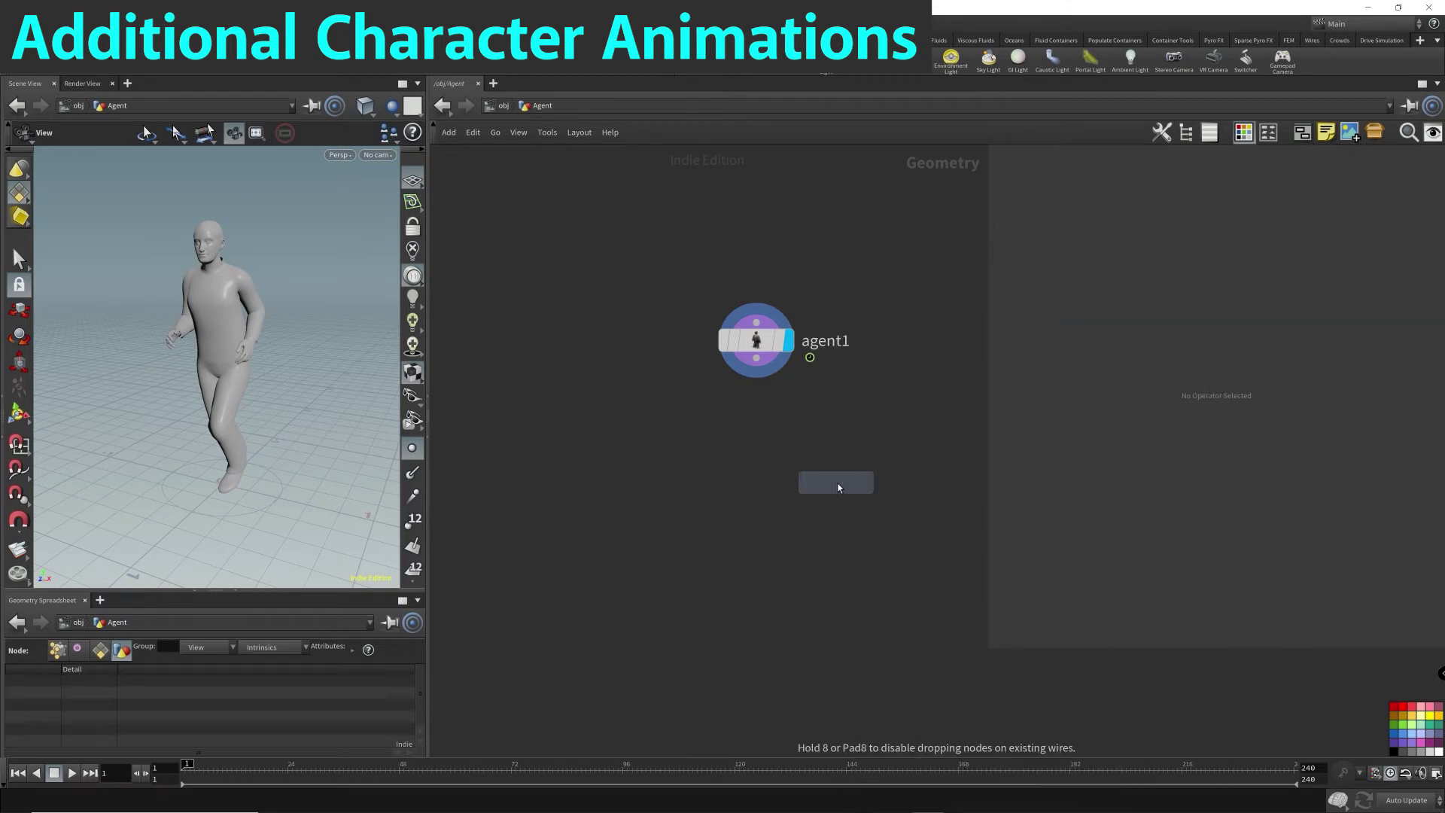
pyautogui.click(838, 483)
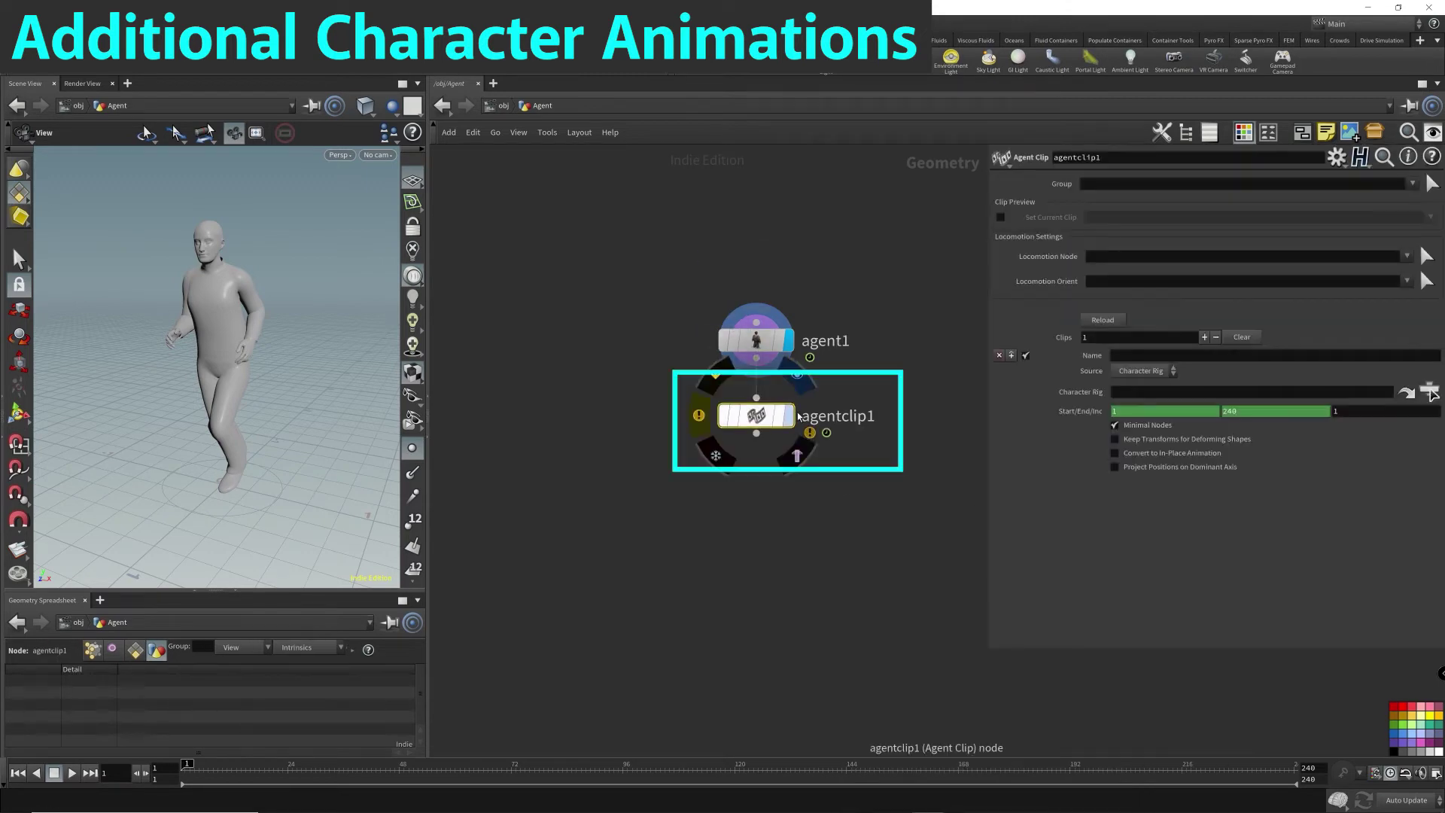
pyautogui.click(798, 416)
pyautogui.click(755, 420)
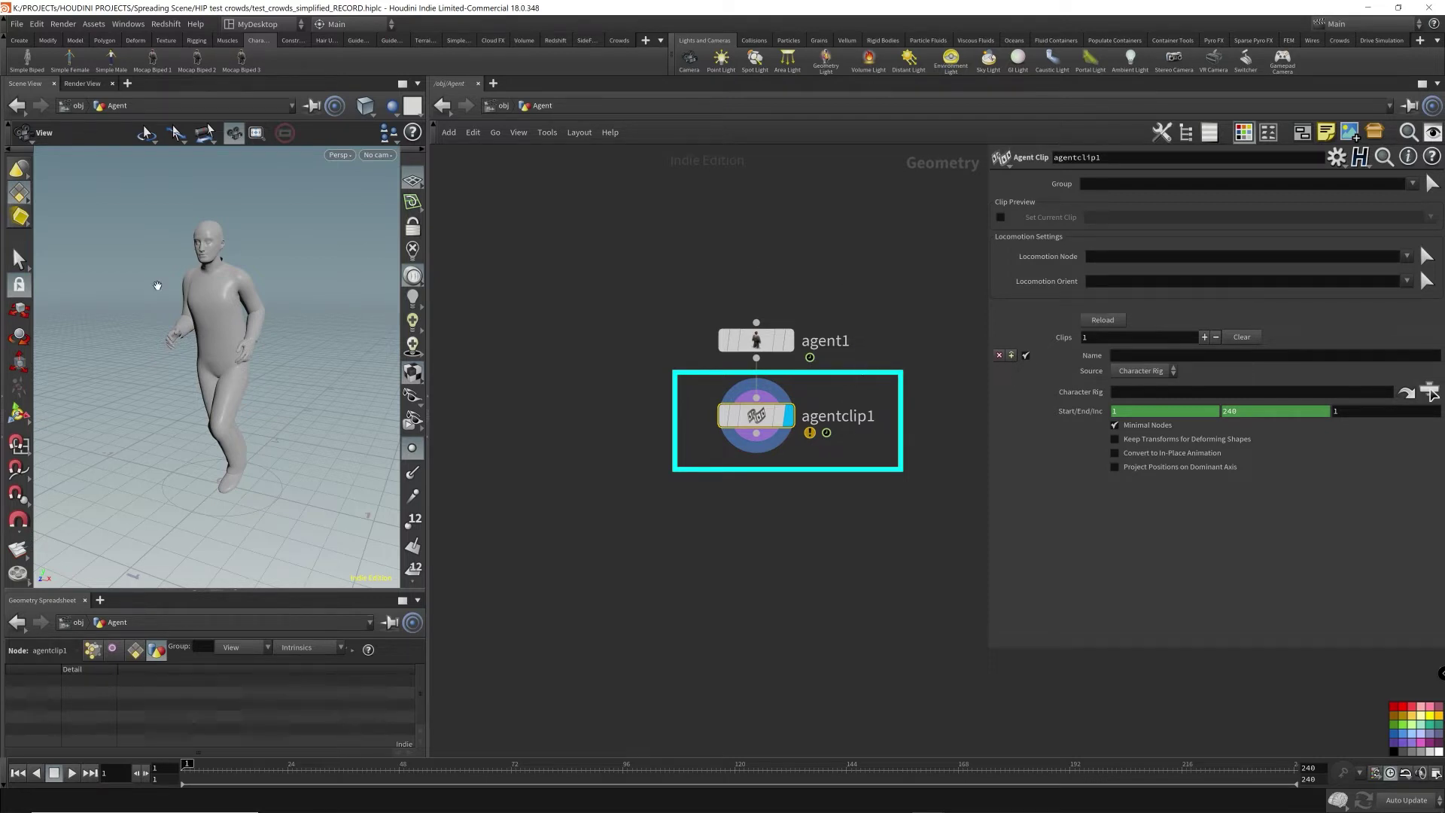
pyautogui.moveTo(256, 324)
pyautogui.mouseDown()
pyautogui.moveTo(184, 323)
pyautogui.moveTo(247, 326)
pyautogui.mouseUp()
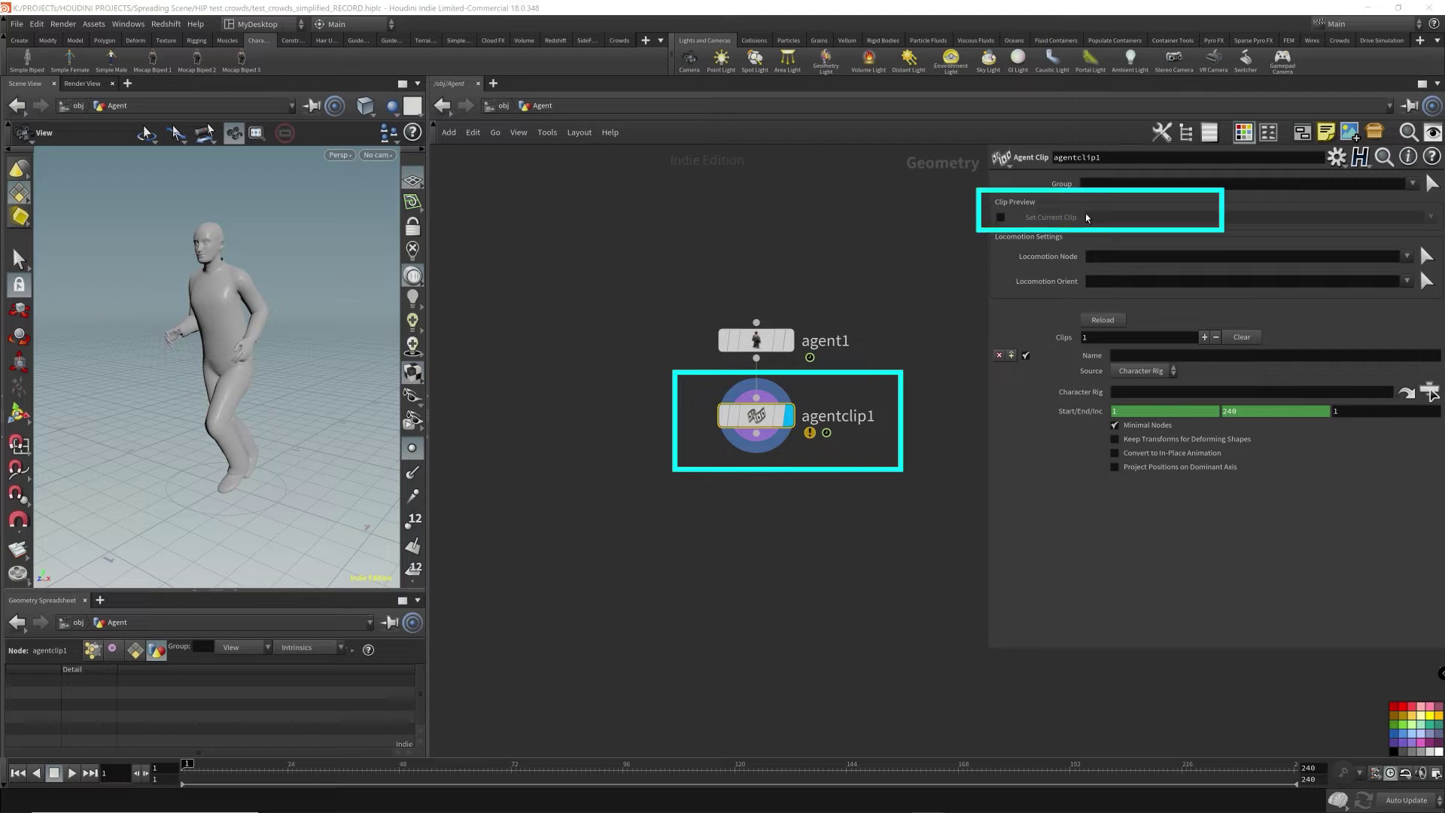
# - Enable Set Current Clip in the Agent Clip node's clip preview and choose the walk clip
pyautogui.click(1001, 217)
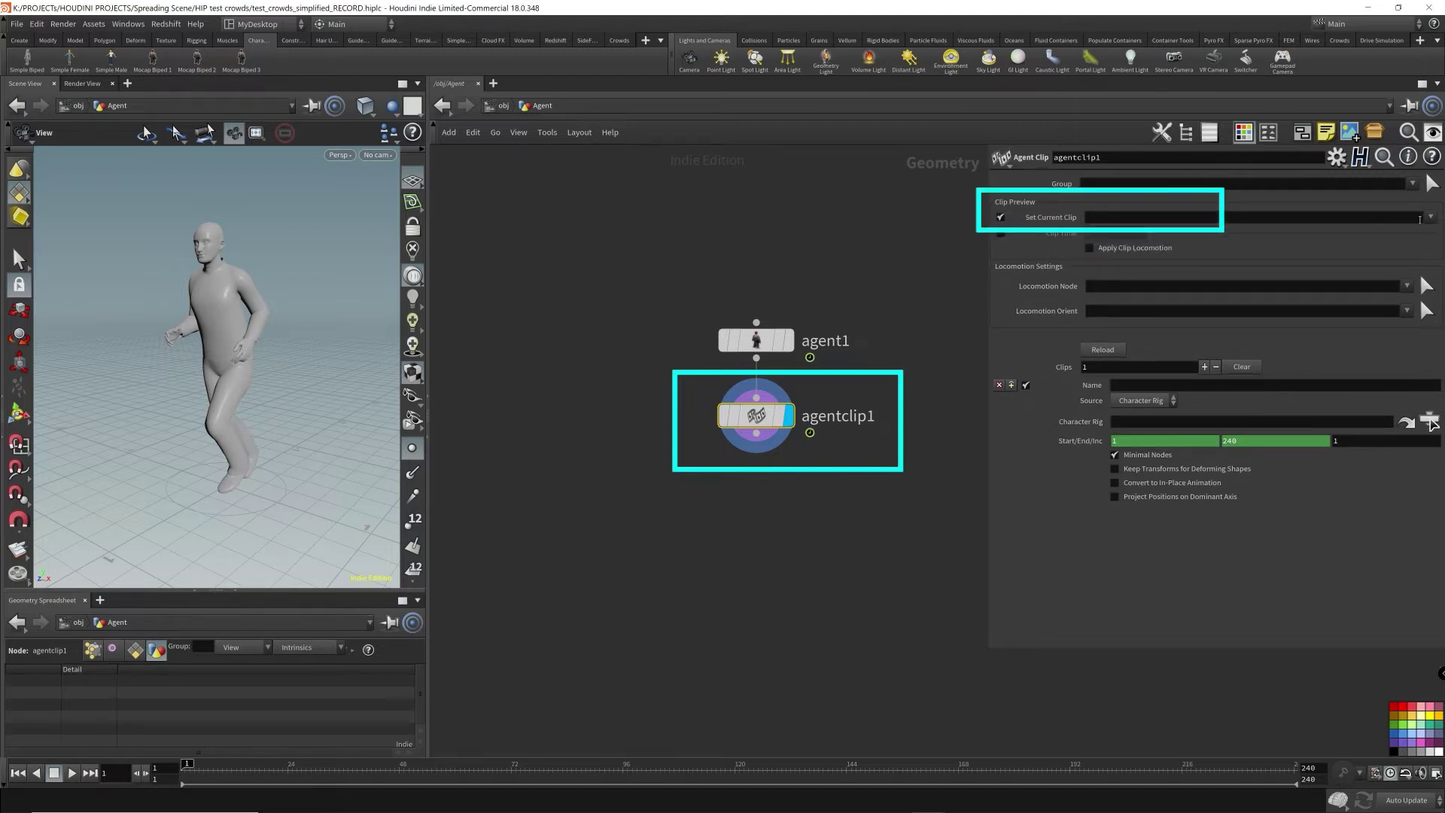
pyautogui.click(1430, 216)
pyautogui.click(1418, 230)
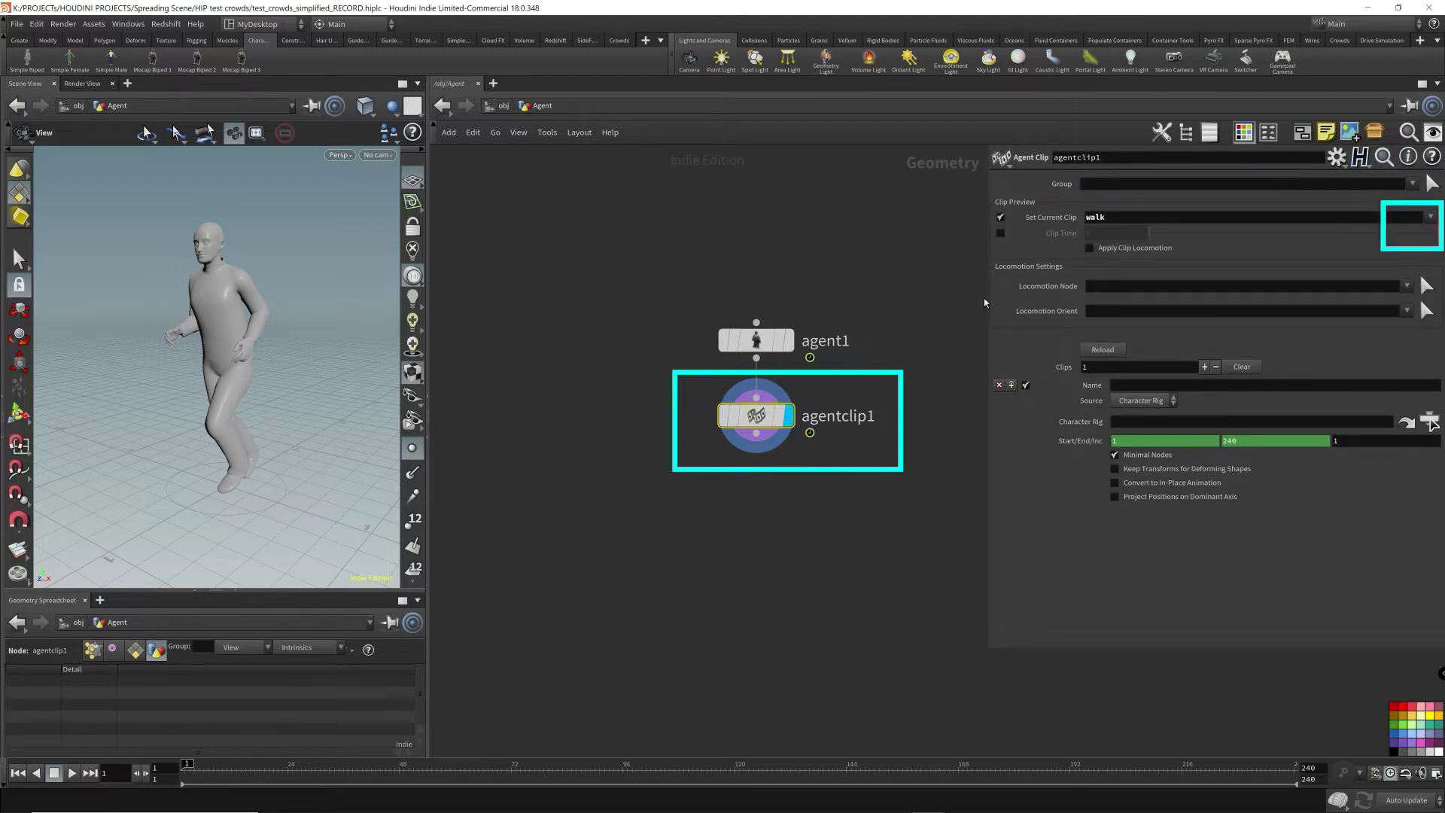
pyautogui.click(1429, 217)
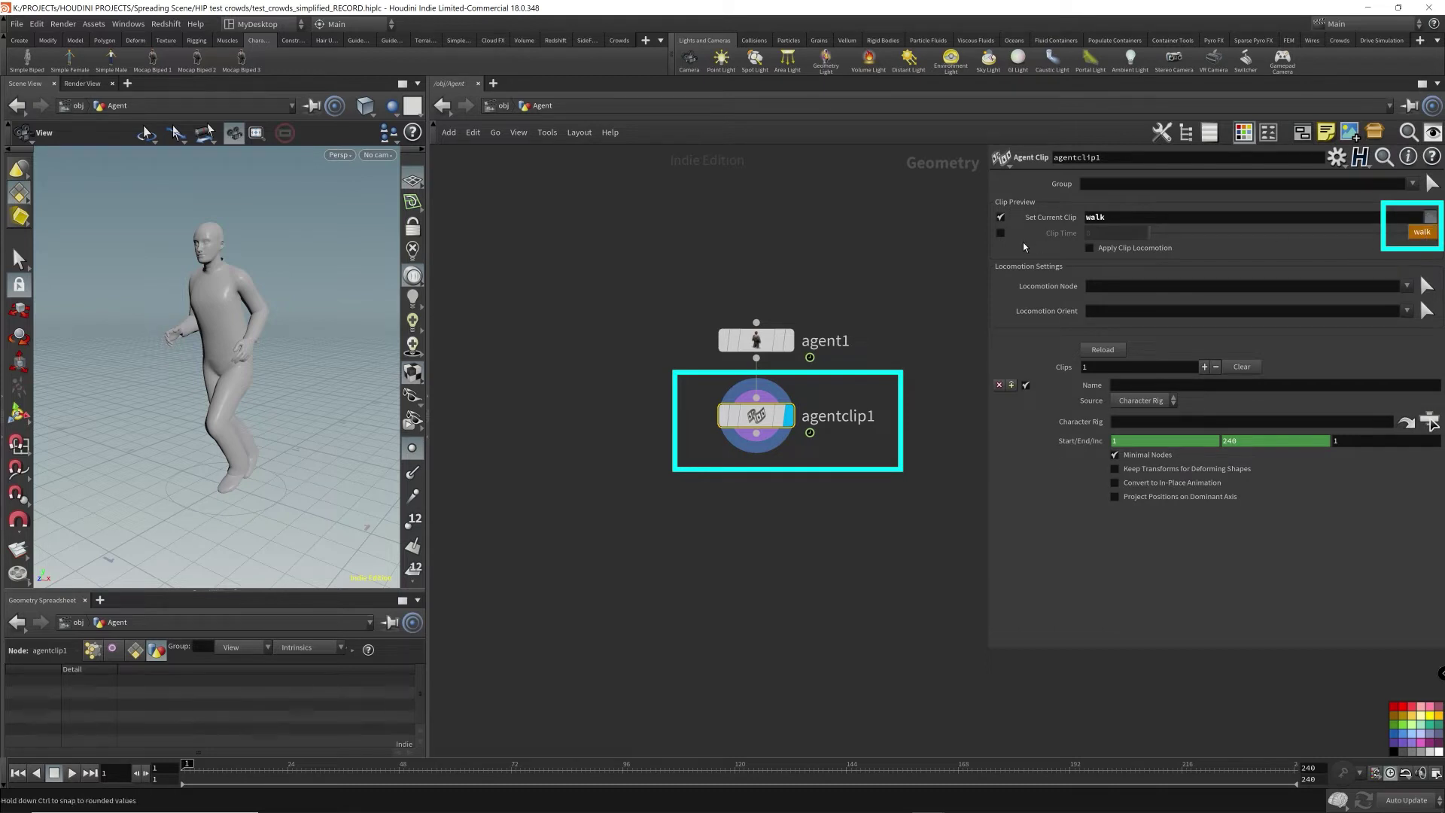
pyautogui.click(924, 235)
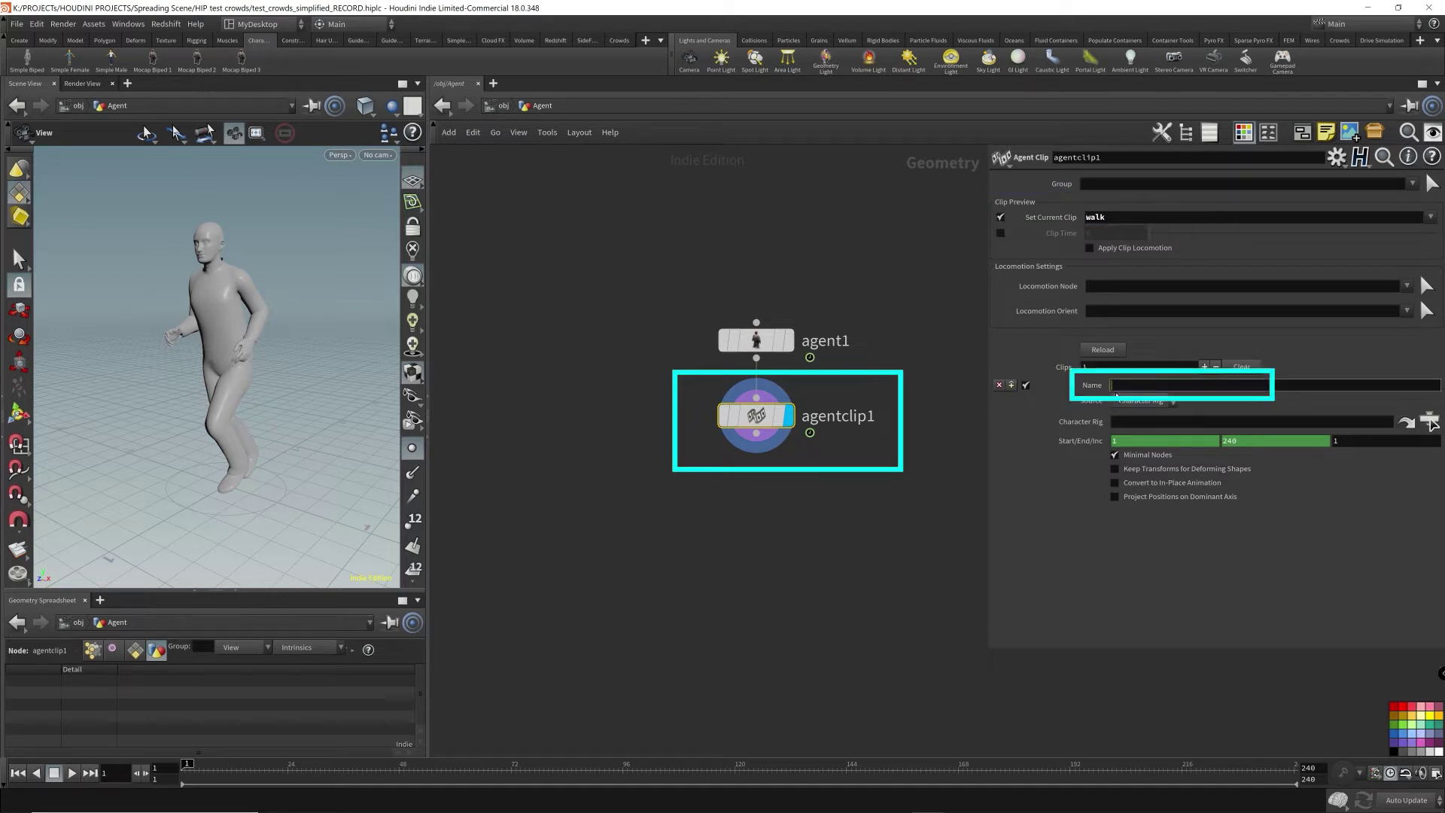
# - Name the node's clip Walking with /obj/mocapbiped1 as its character rig, and play the animation to check it
pyautogui.write('Walking')
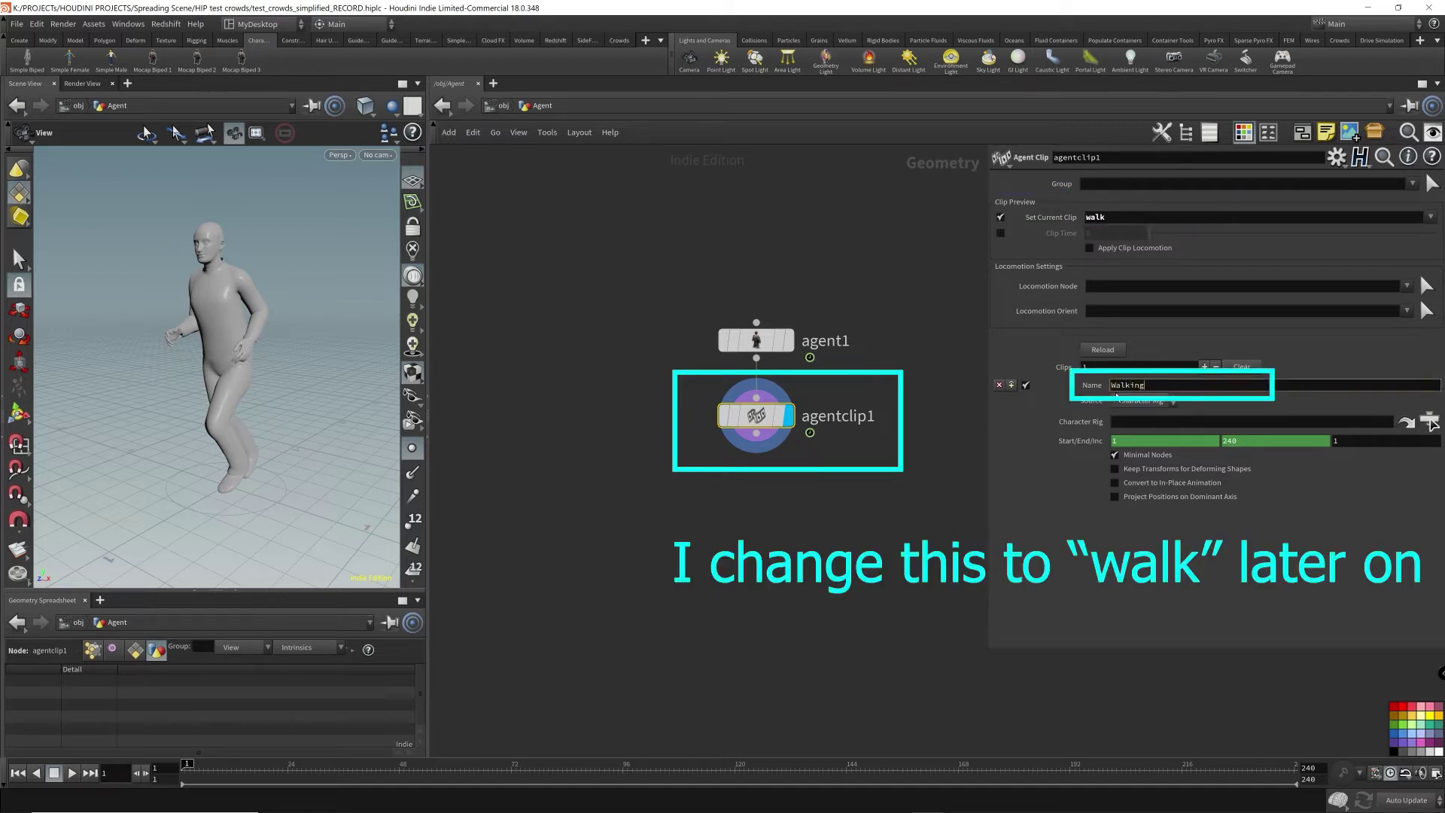
pyautogui.press('Return')
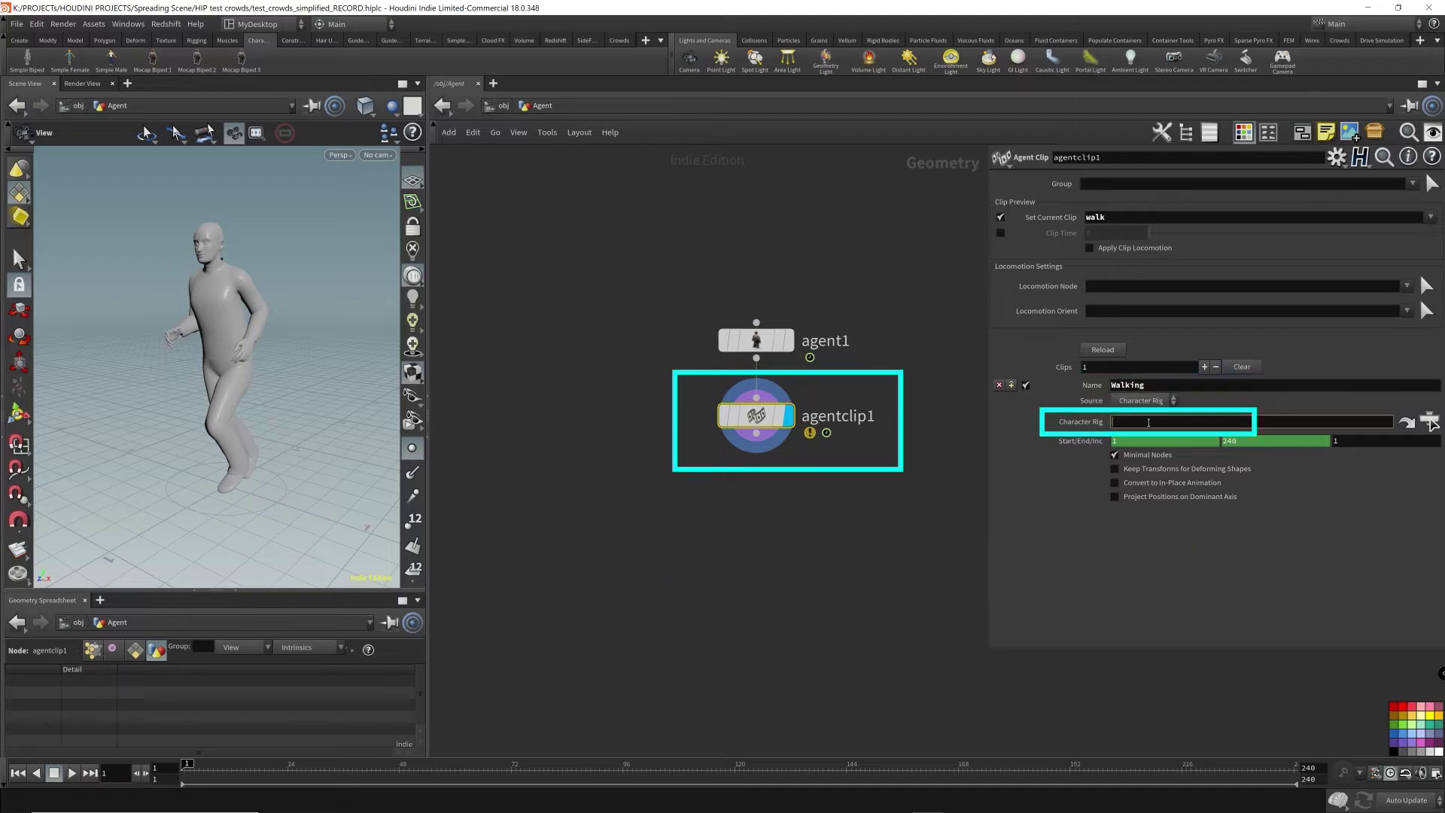
pyautogui.click(1429, 422)
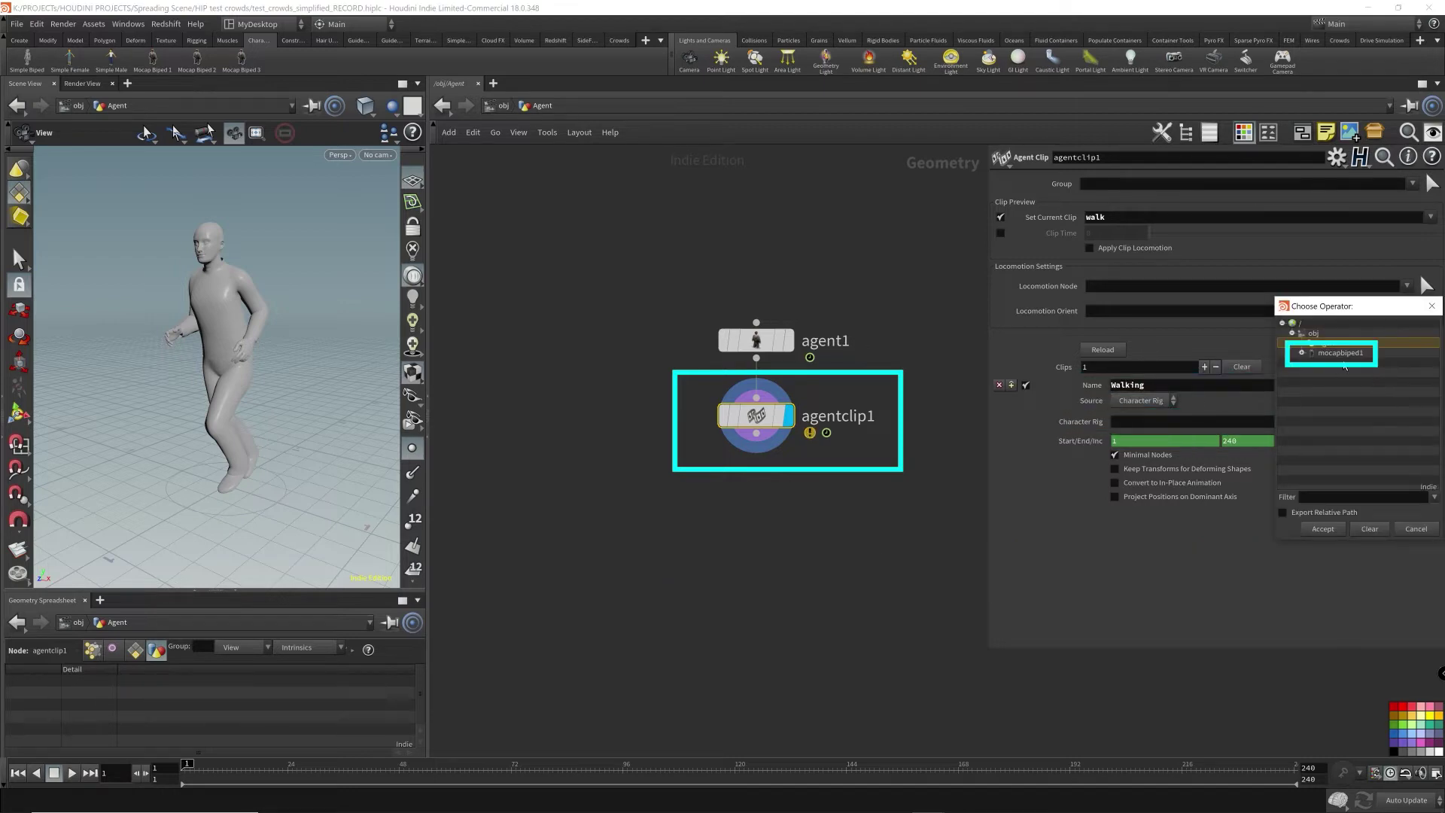
pyautogui.click(1344, 353)
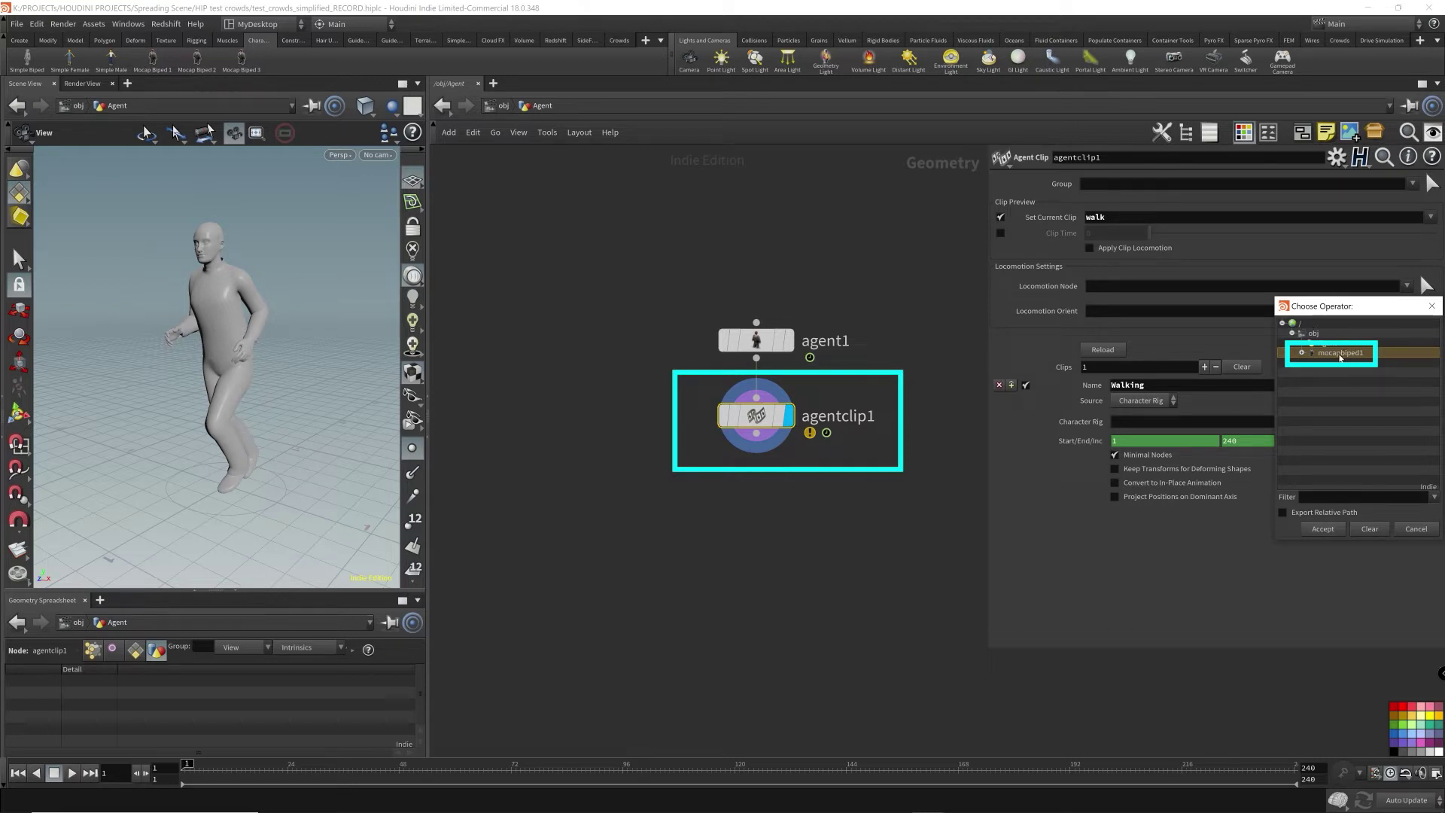
pyautogui.doubleClick(1343, 354)
pyautogui.press('Up')
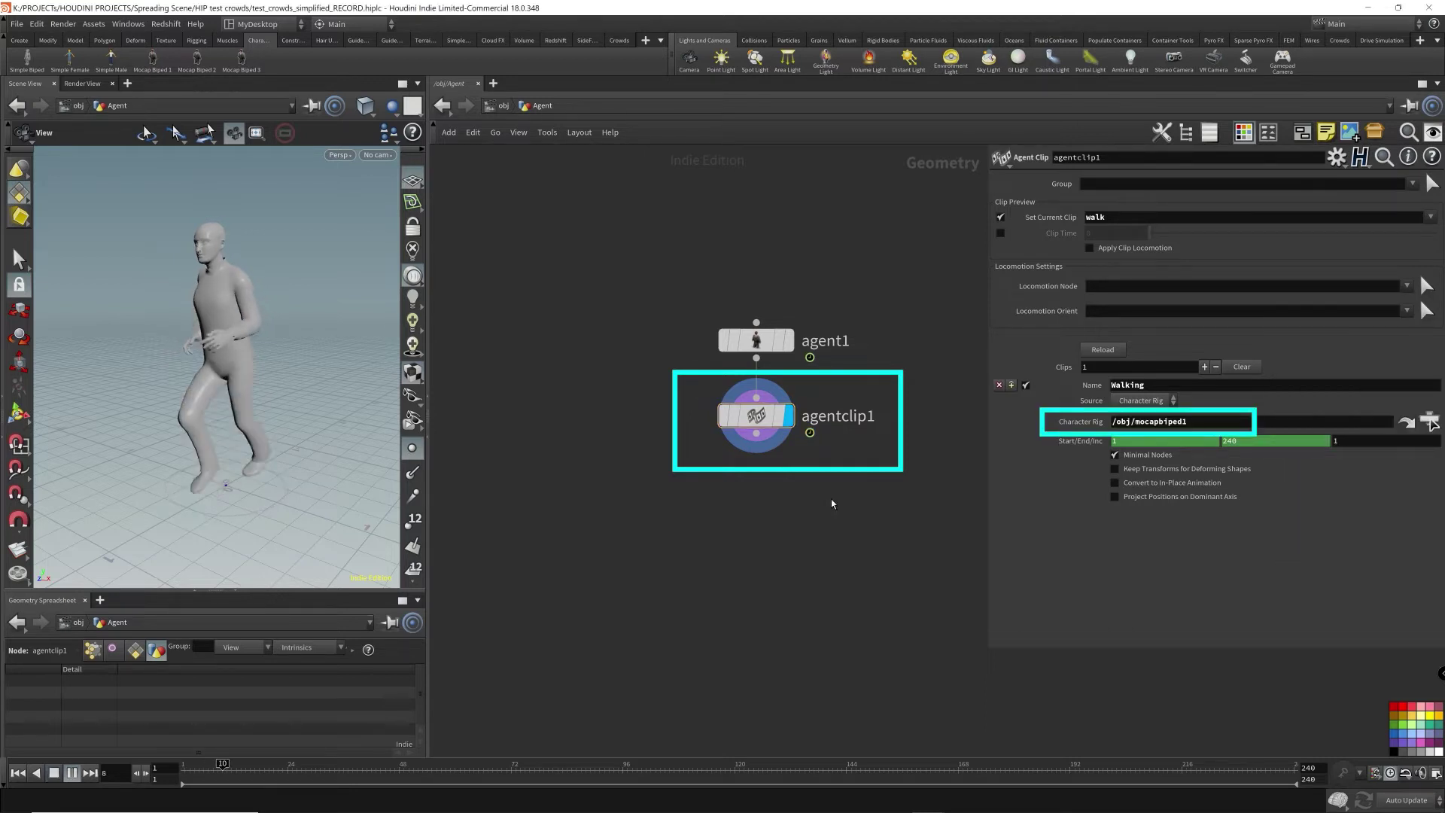
pyautogui.hotkey('ctrl', 'Up')
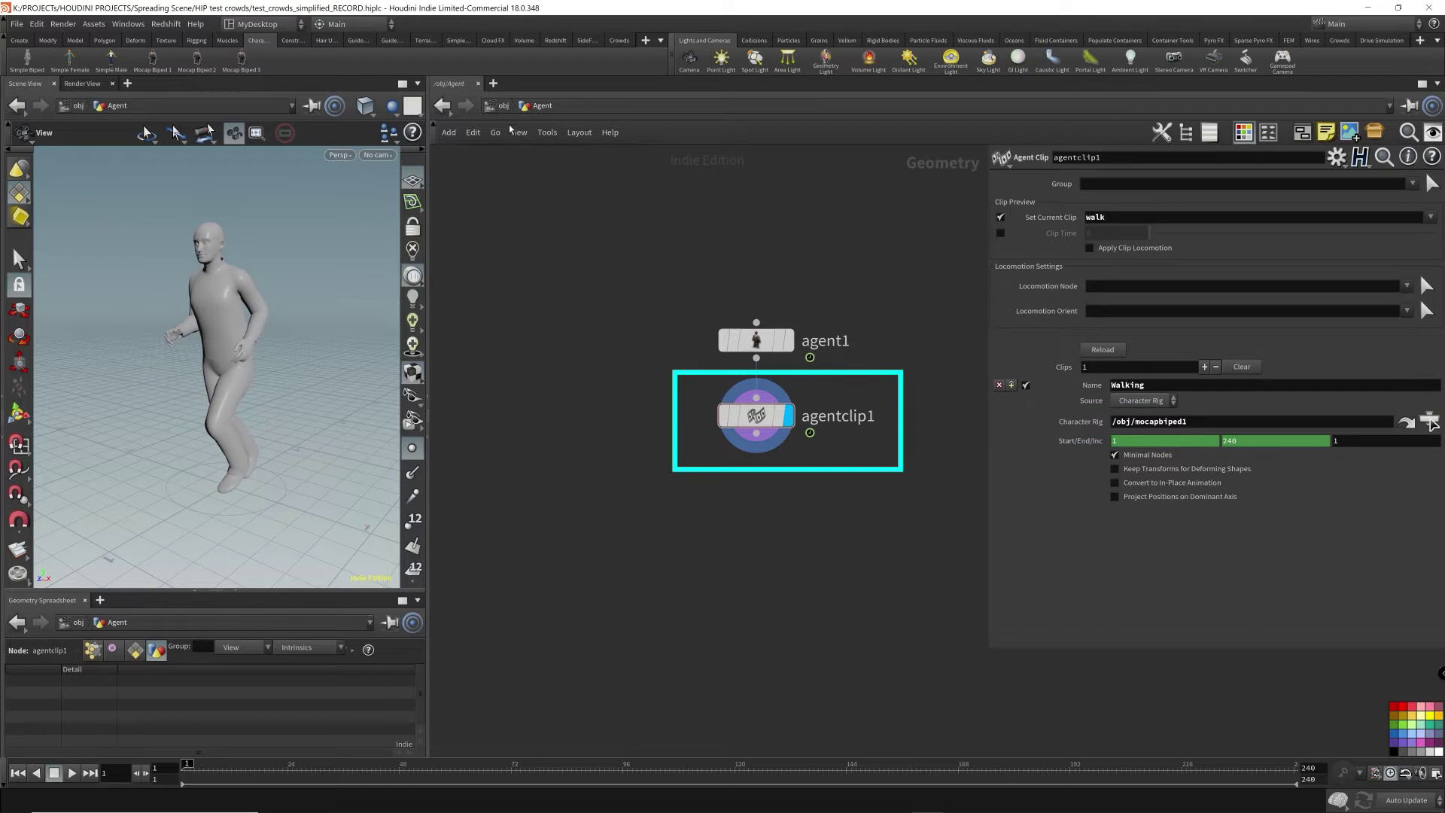
# - Set the animation of mocapbiped1 at object level to Walk and reload the agent1 node inside the Agent object
pyautogui.click(505, 109)
pyautogui.moveTo(601, 277); pyautogui.dragTo(869, 377)
pyautogui.click(1100, 259)
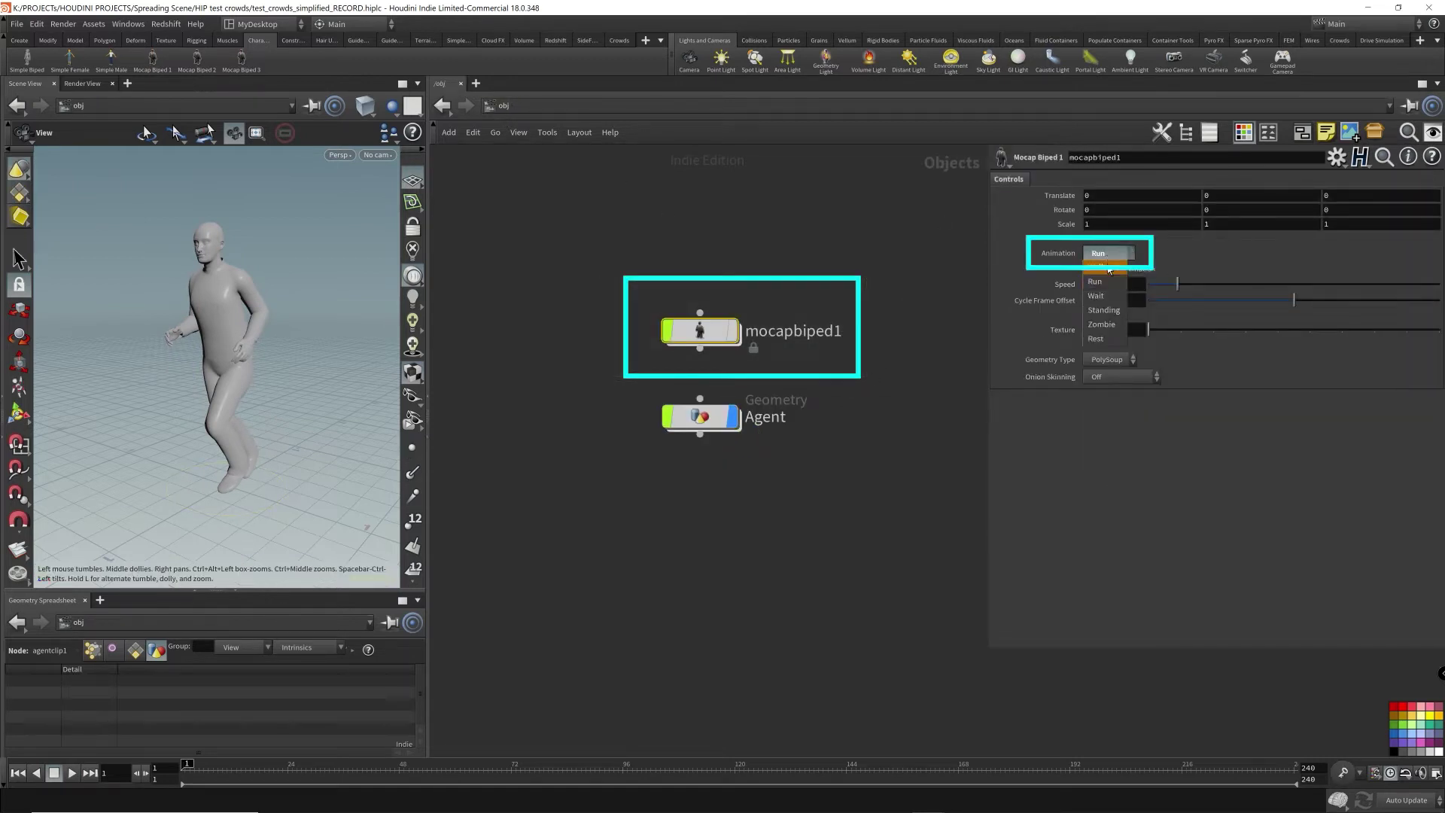
pyautogui.click(1112, 270)
pyautogui.press('Up')
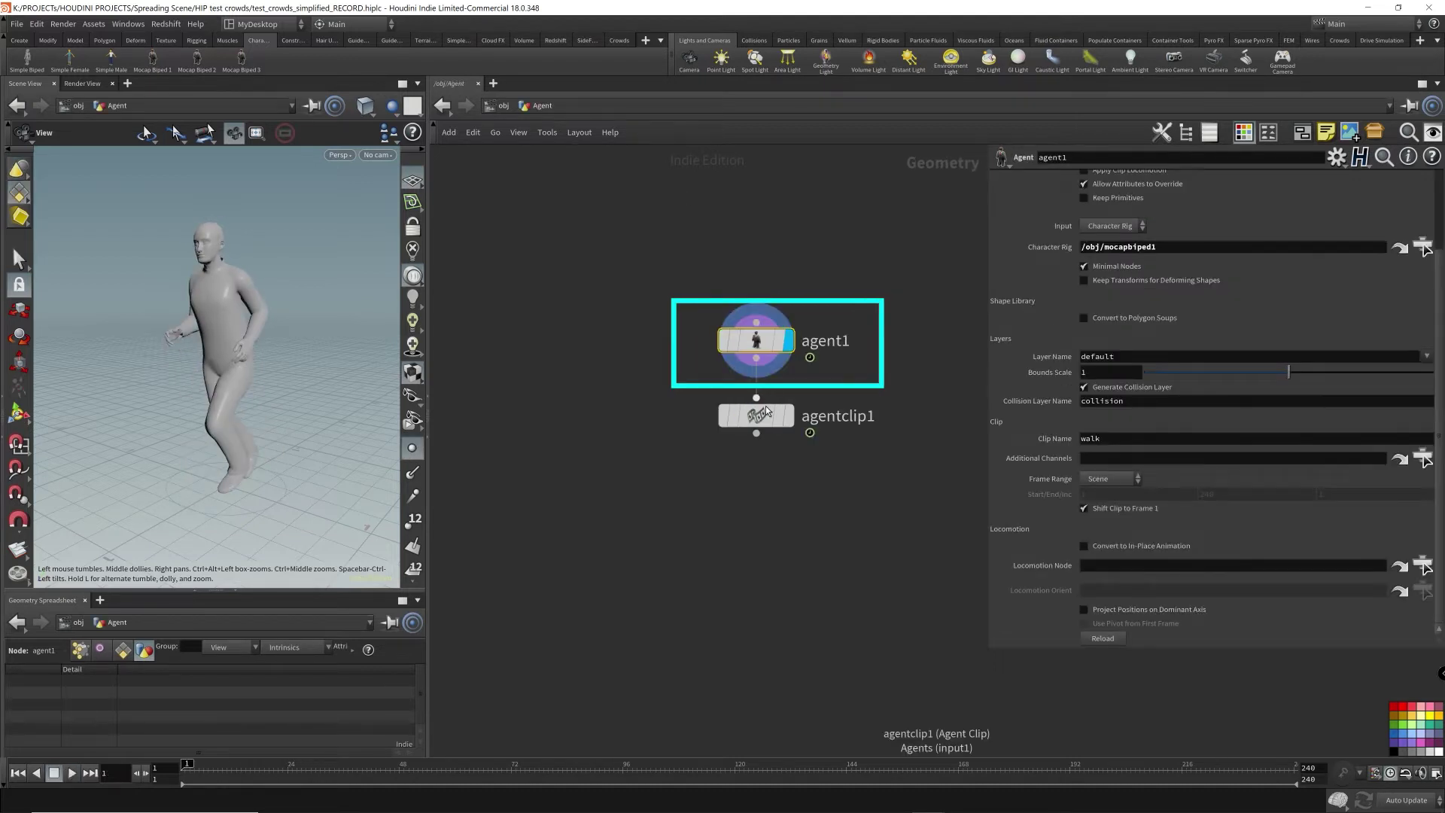
pyautogui.click(1119, 640)
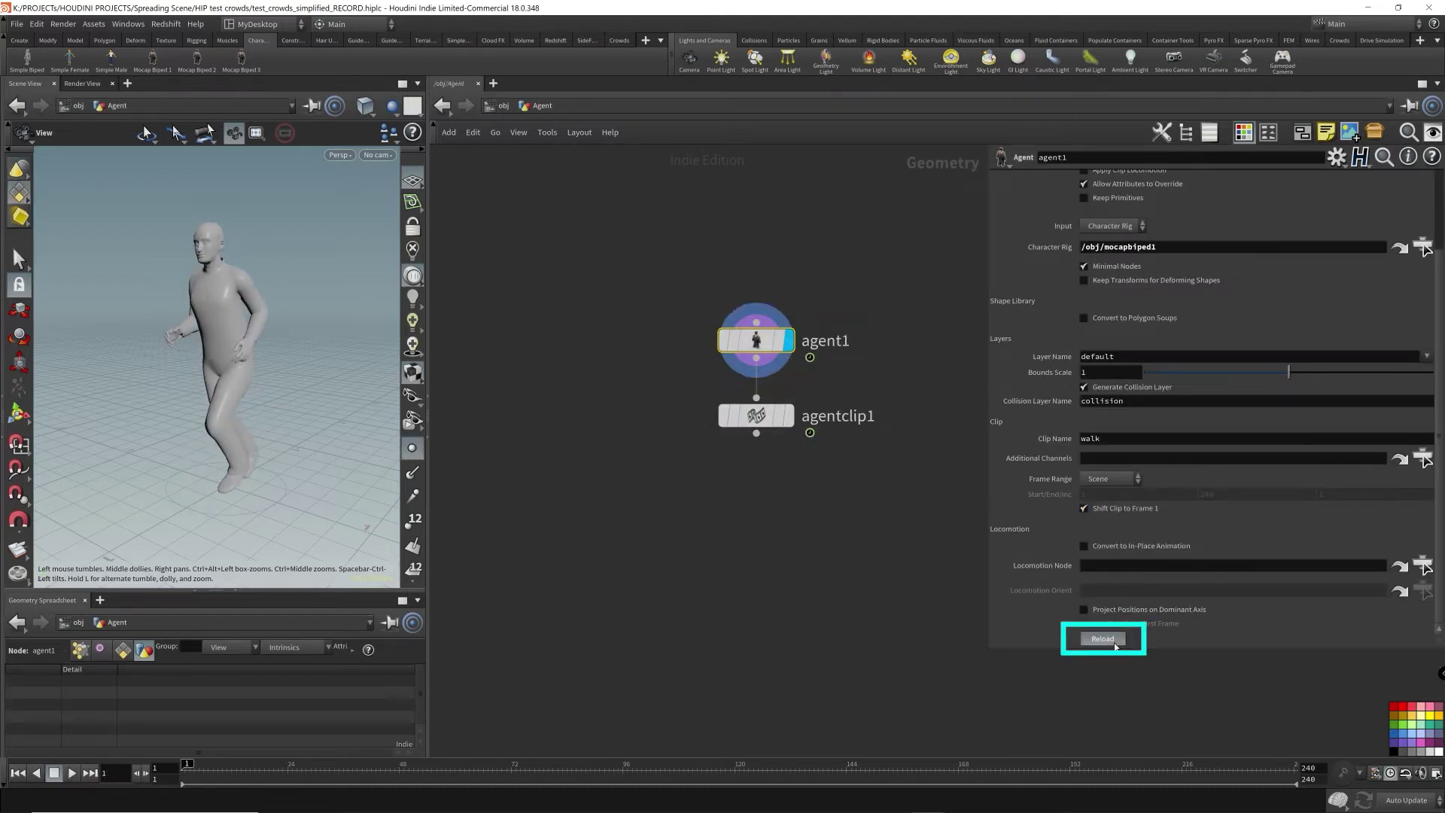
# - Return to the object level and set the animation of mocapbiped1 to Zombie
pyautogui.click(493, 106)
pyautogui.click(699, 331)
pyautogui.click(1107, 253)
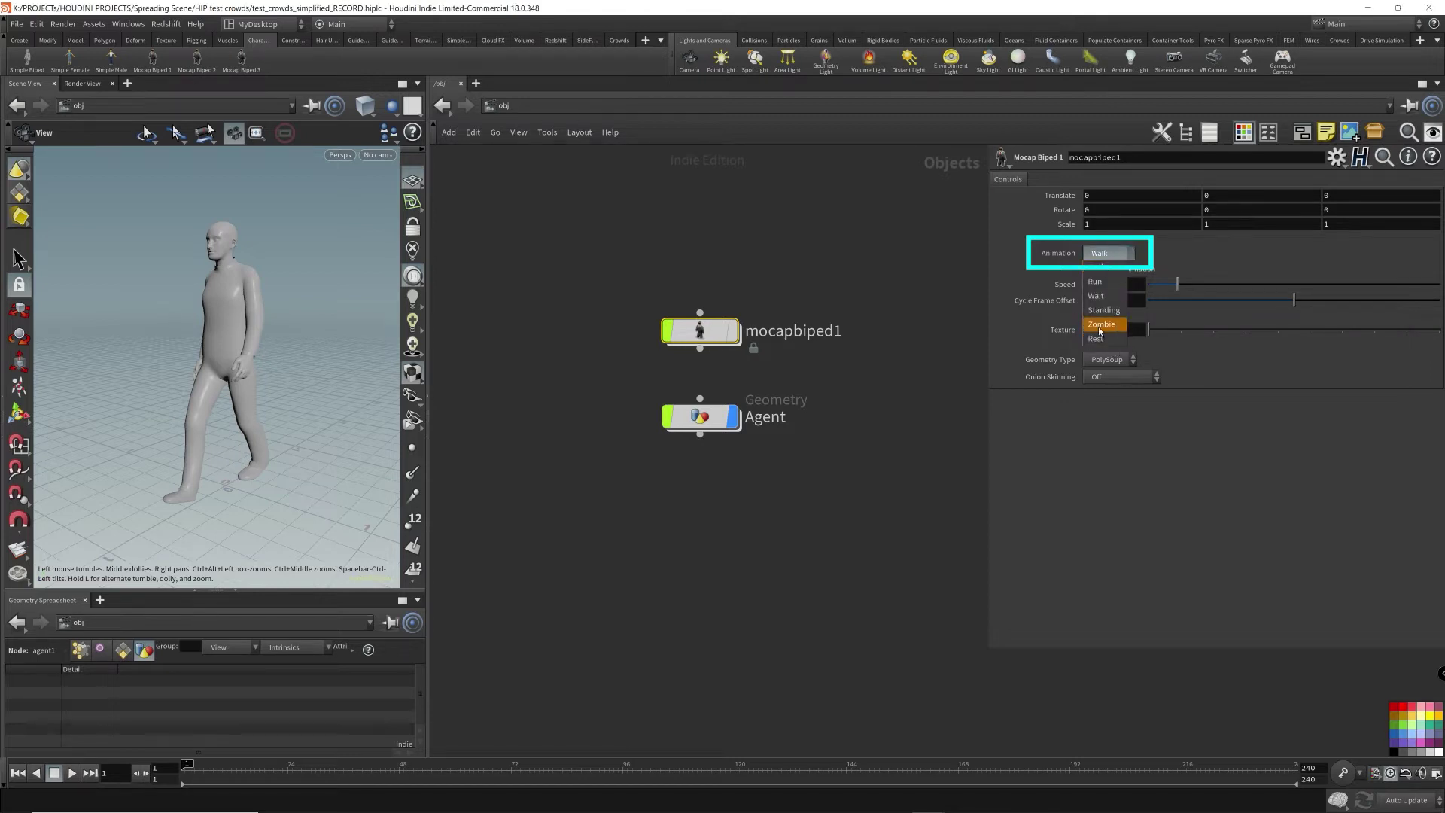
pyautogui.click(1101, 324)
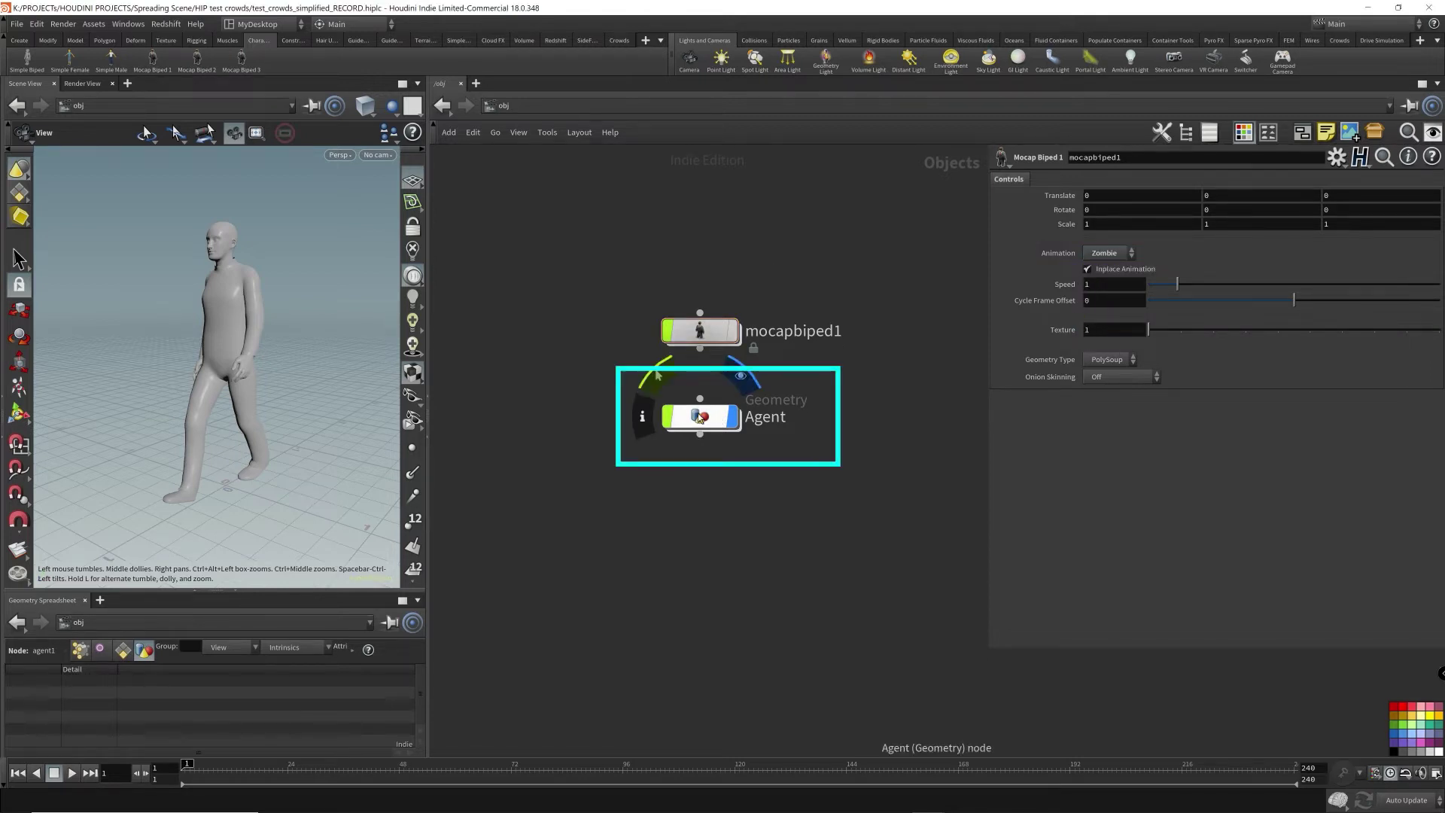
# - Go inside the Agent object and play the animation of agent1 to see which motion it uses
pyautogui.doubleClick(719, 418)
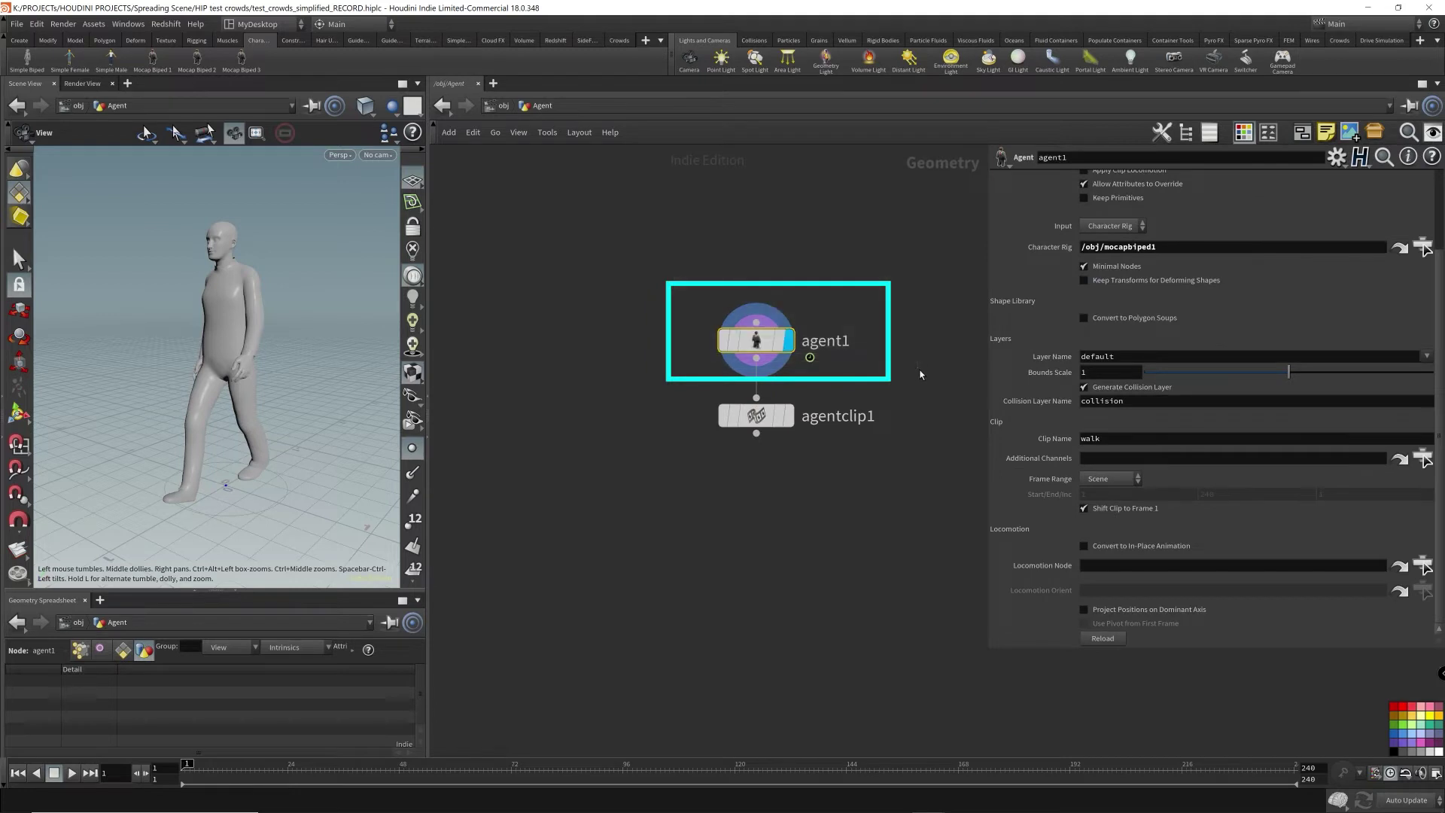
pyautogui.click(644, 576)
pyautogui.press('Up')
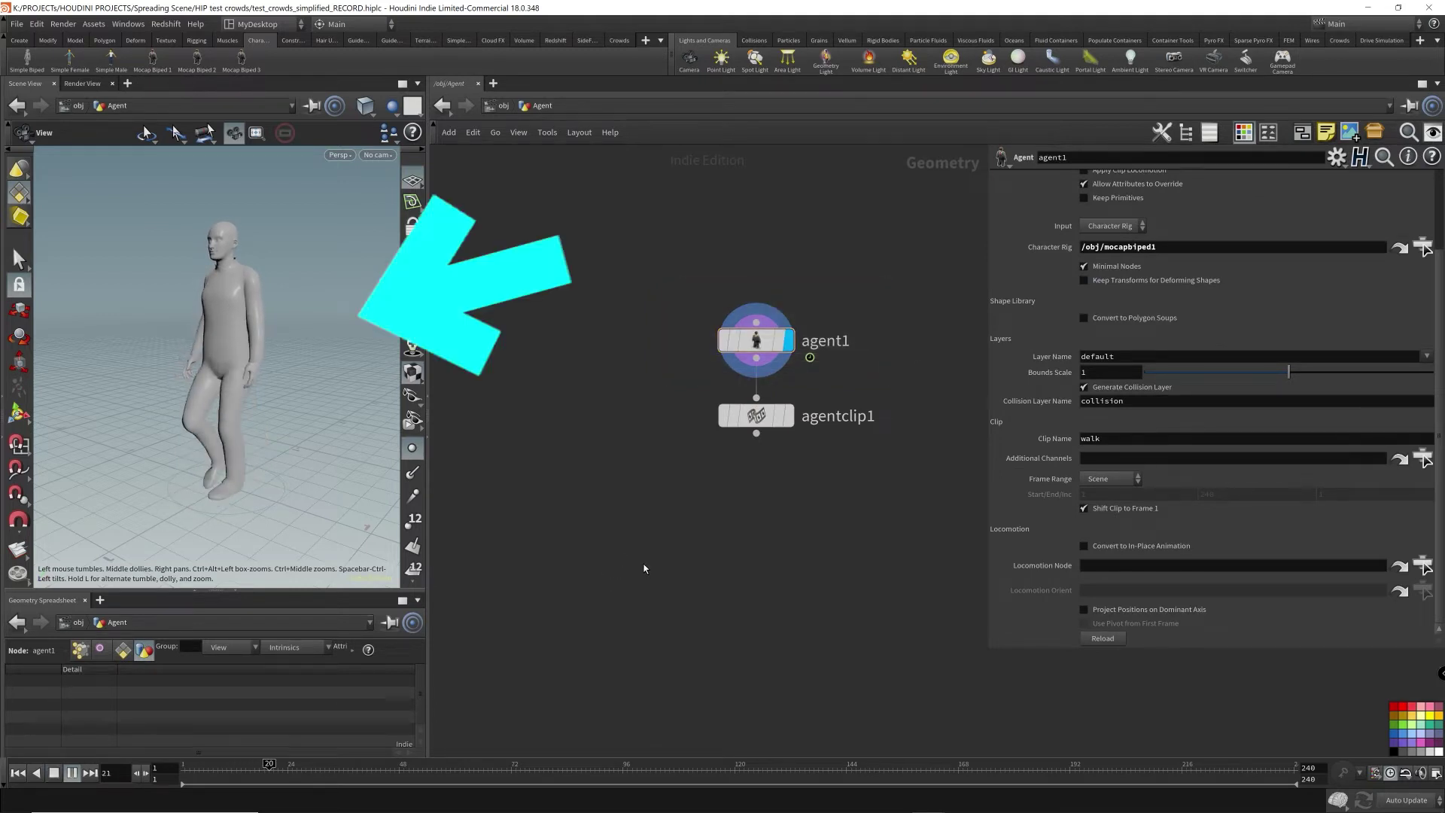
pyautogui.press('Up')
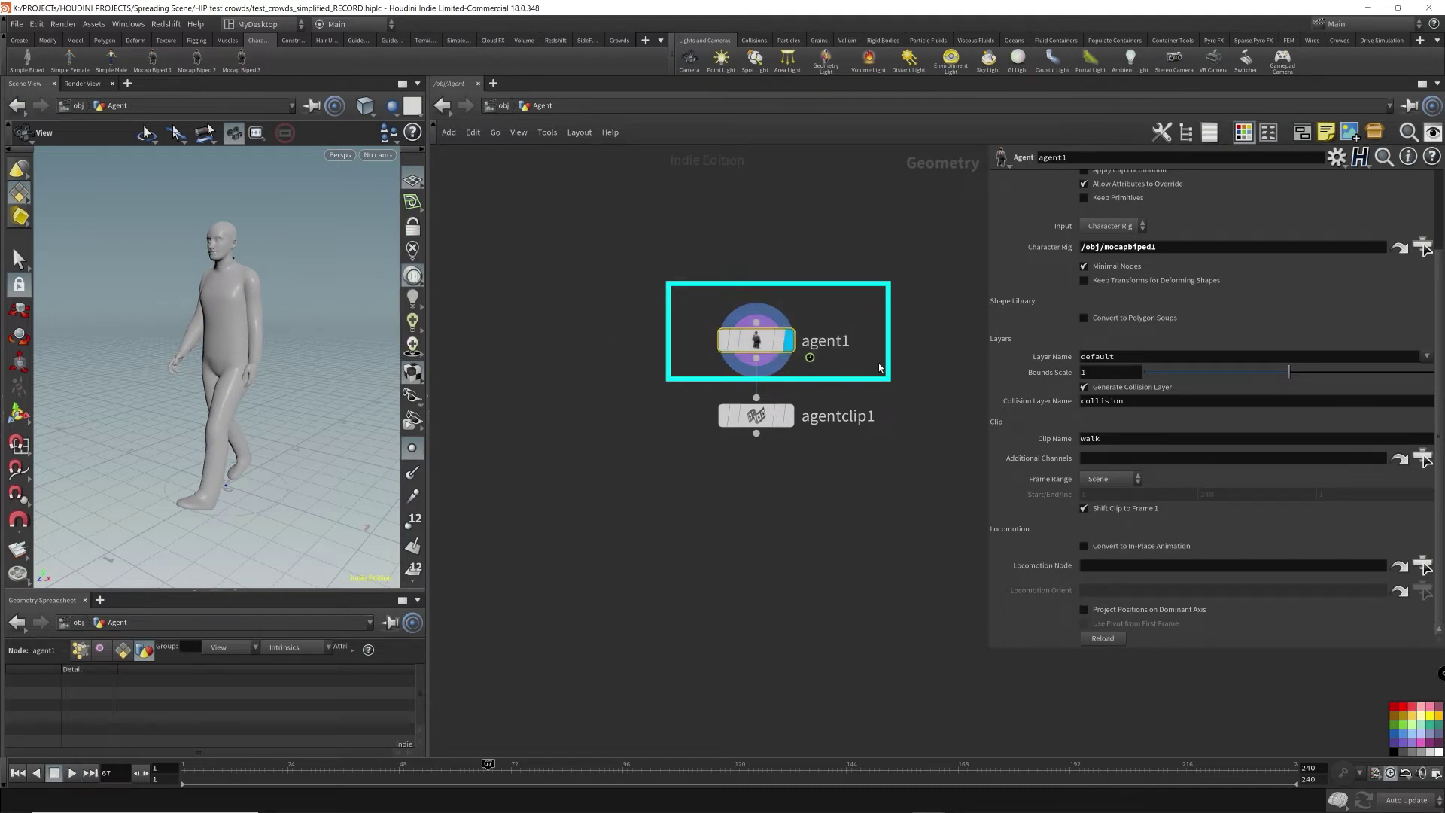
# - Reload the agent1 node to pick up the Zombie animation and play it in the viewport
pyautogui.moveTo(776, 346)
pyautogui.scroll(3, 1070, 176)
pyautogui.scroll(-2, 1070, 176)
pyautogui.click(1103, 639)
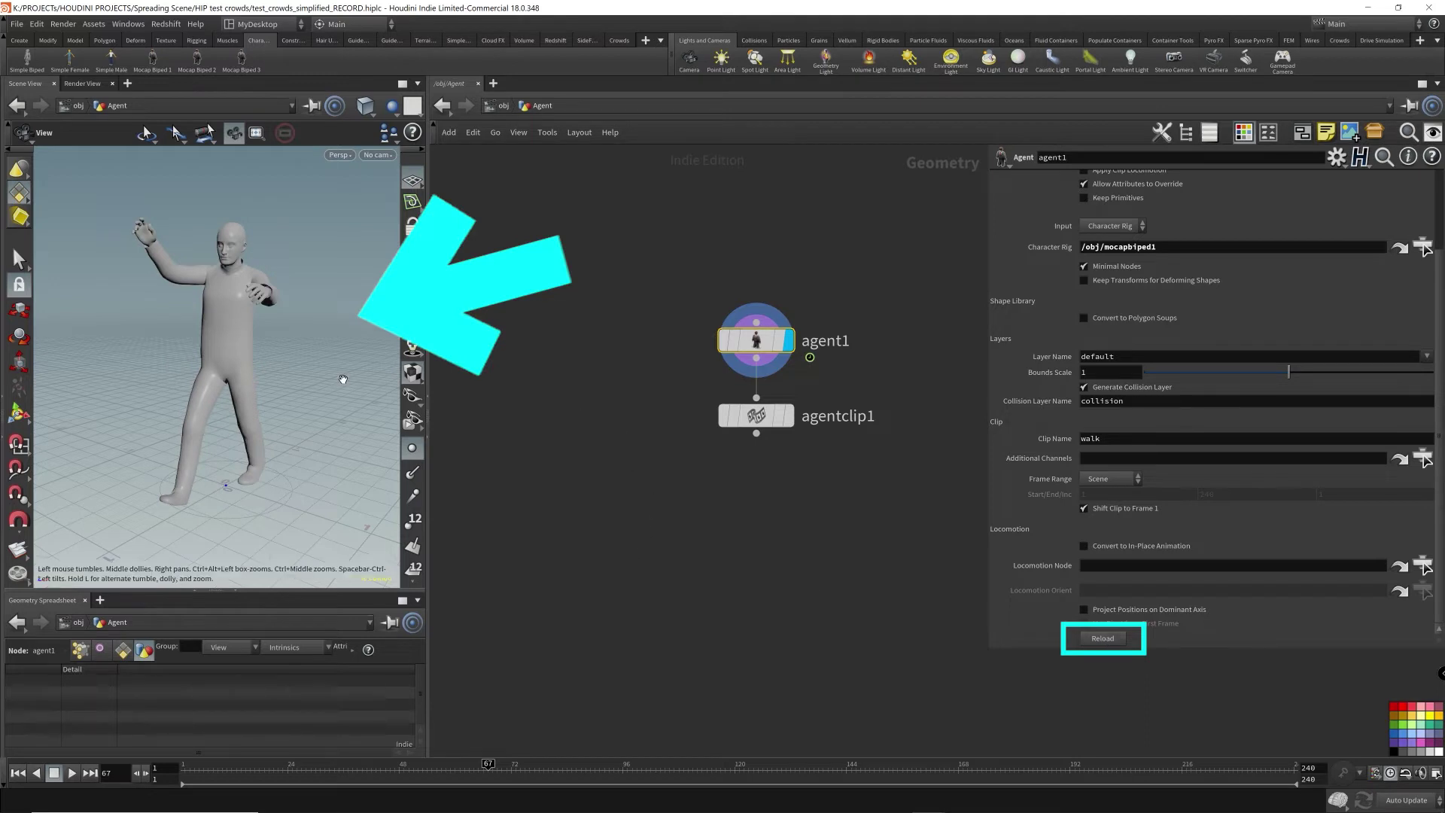
pyautogui.press('Up')
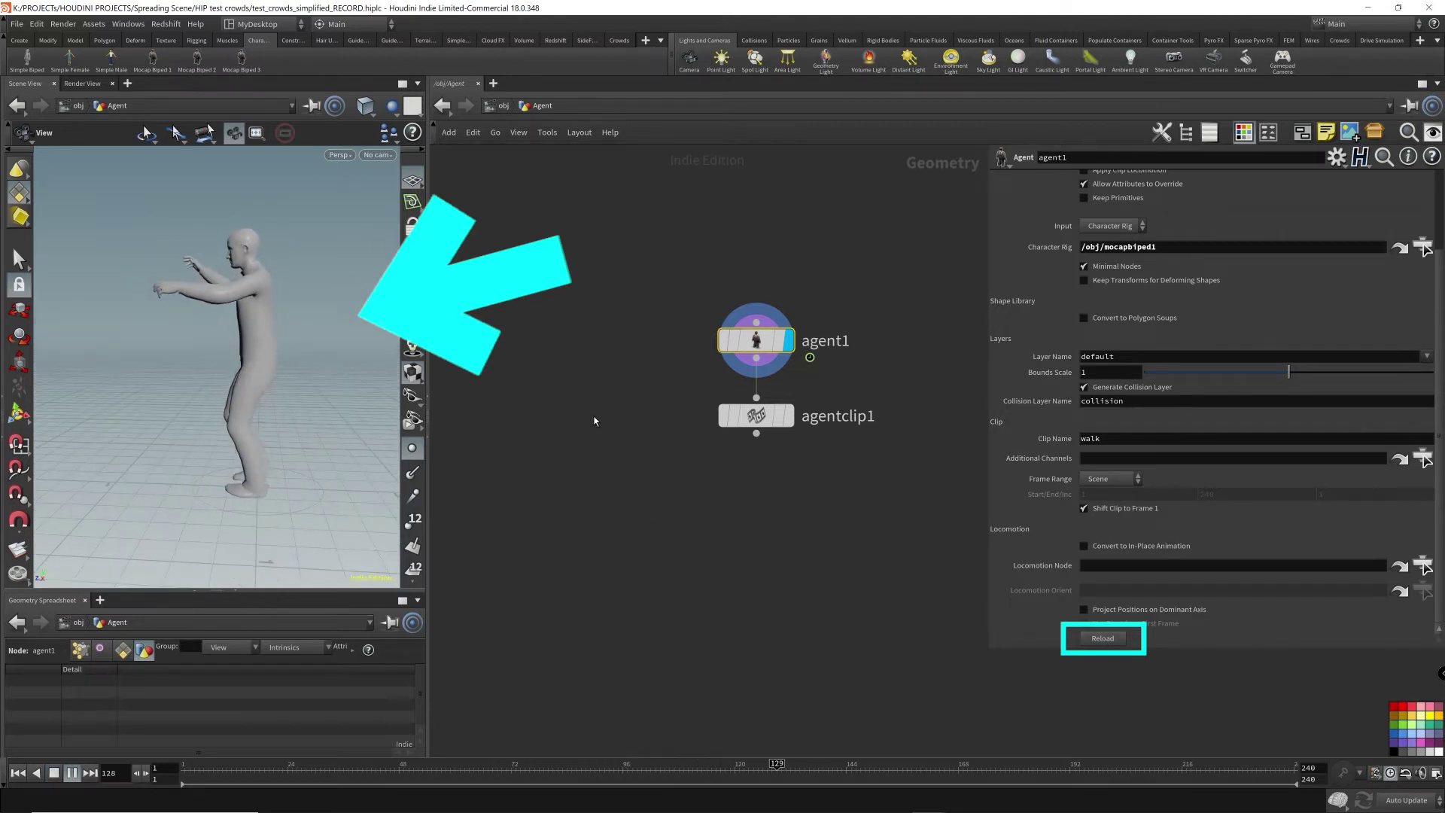
pyautogui.press('Up')
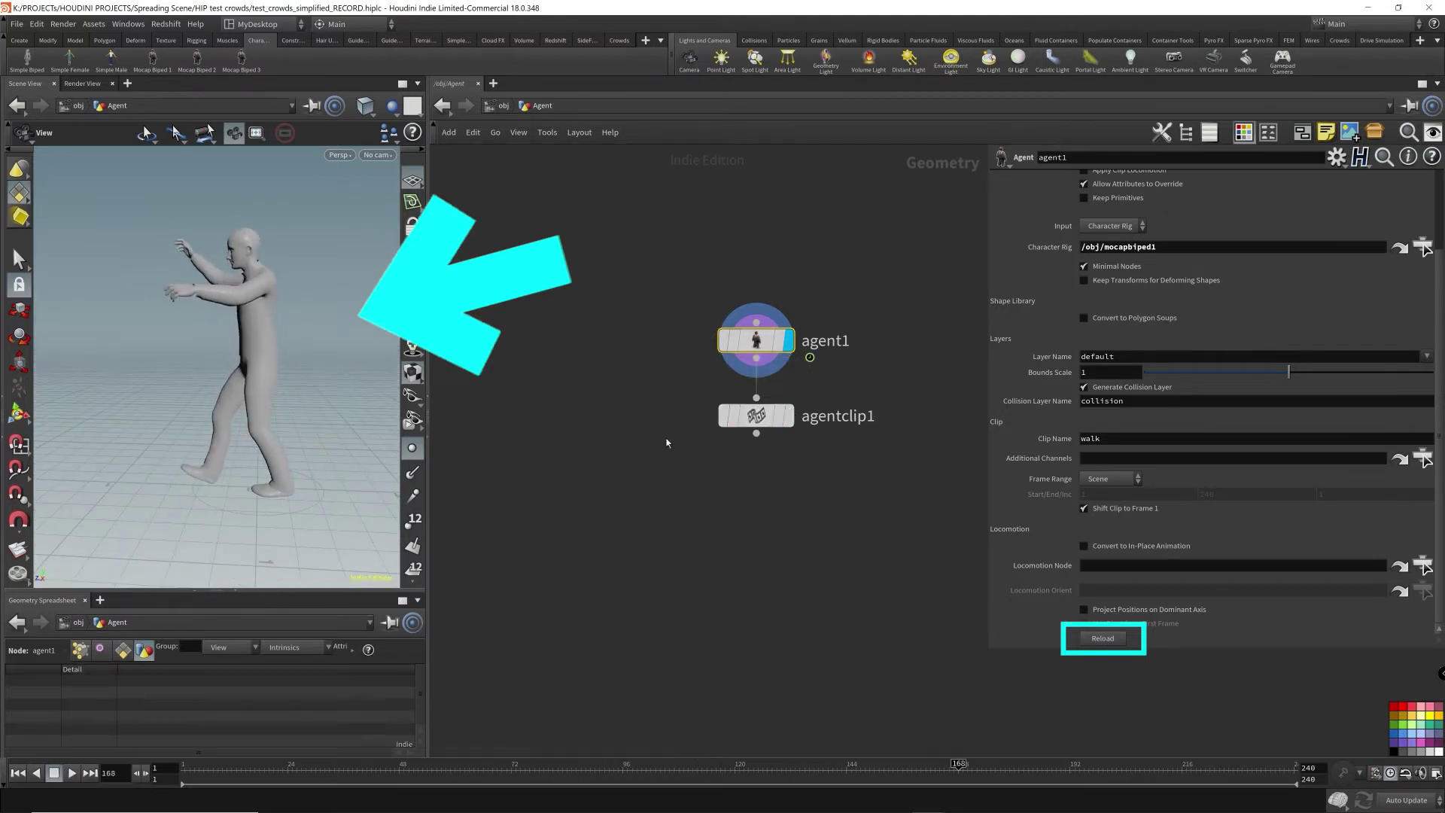
# - Switch the animation of mocapbiped1 back to Walk and reload agent1 inside the Agent object
pyautogui.moveTo(644, 448); pyautogui.dragTo(918, 390)
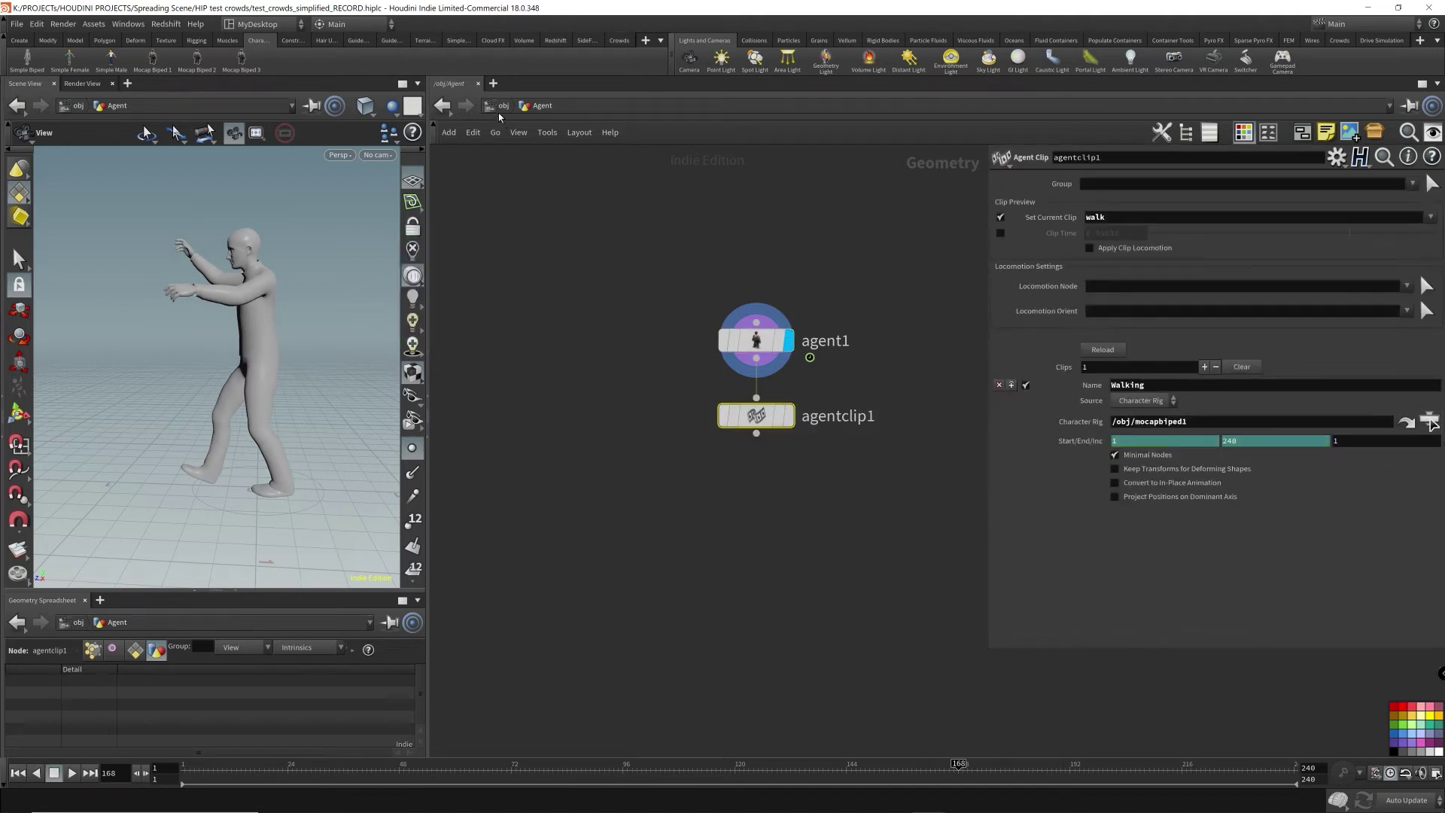
pyautogui.click(500, 106)
pyautogui.moveTo(611, 252); pyautogui.dragTo(864, 375)
pyautogui.click(1112, 257)
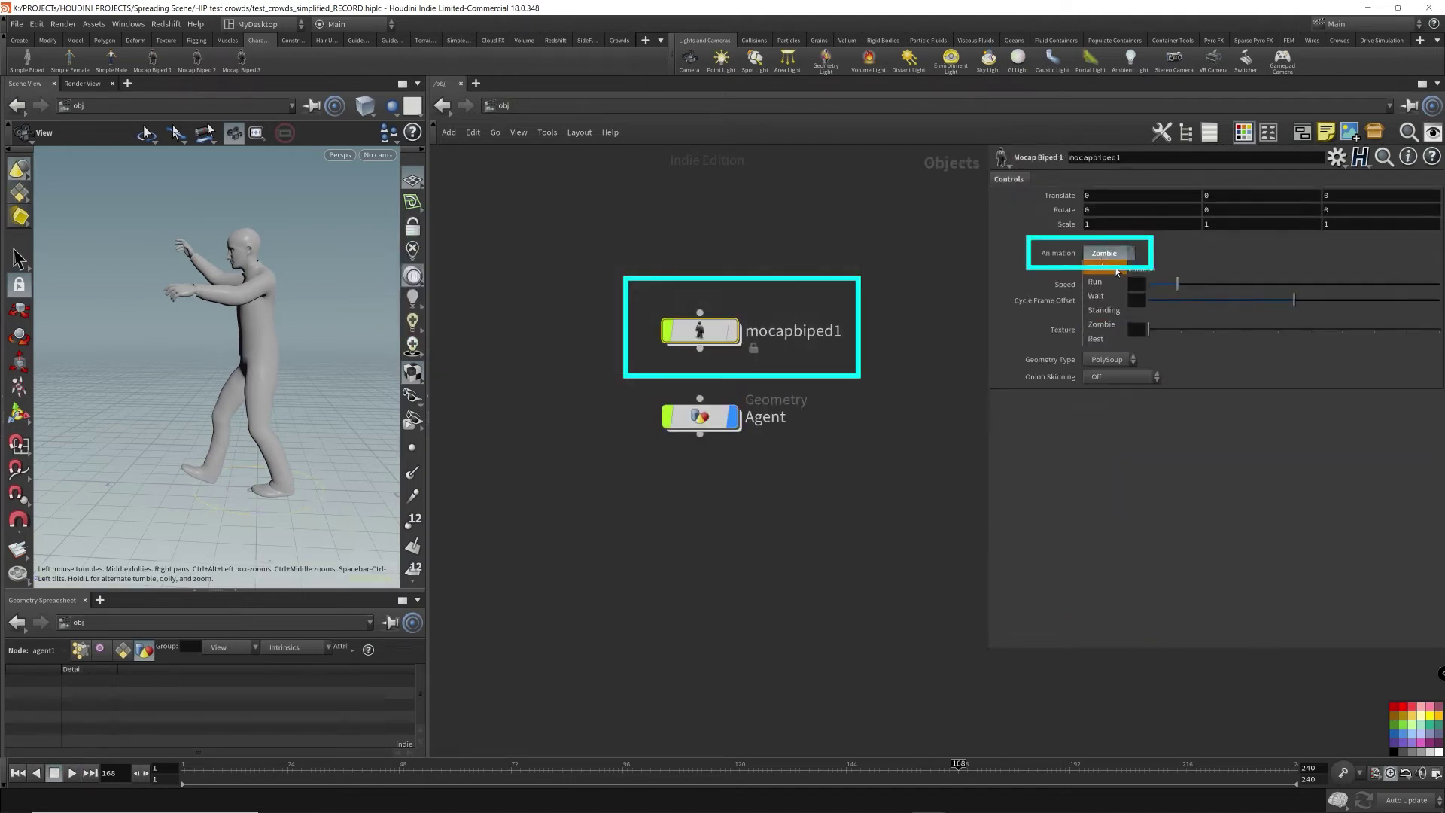
pyautogui.click(1106, 279)
pyautogui.doubleClick(712, 414)
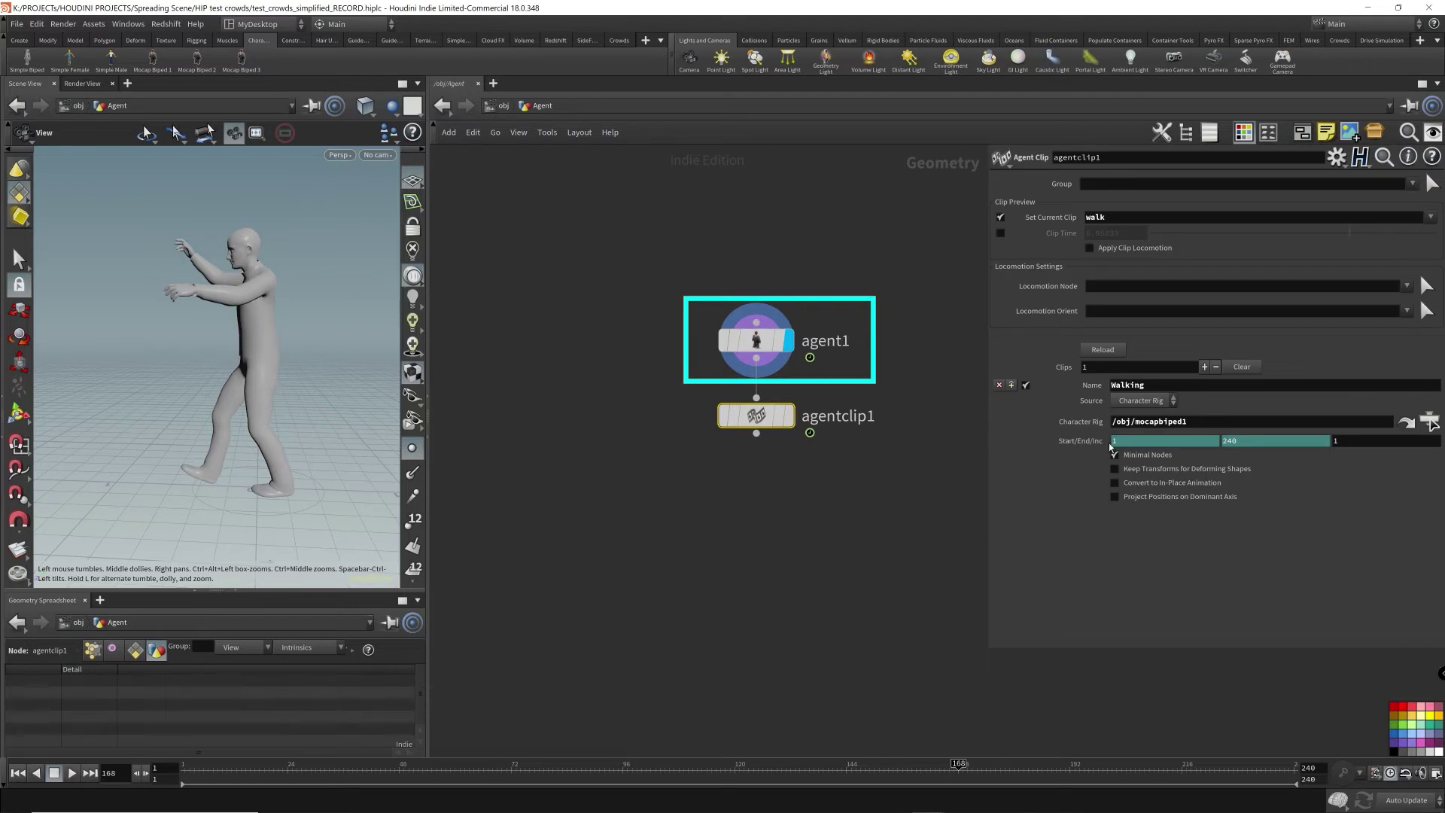
pyautogui.moveTo(660, 267); pyautogui.dragTo(855, 360)
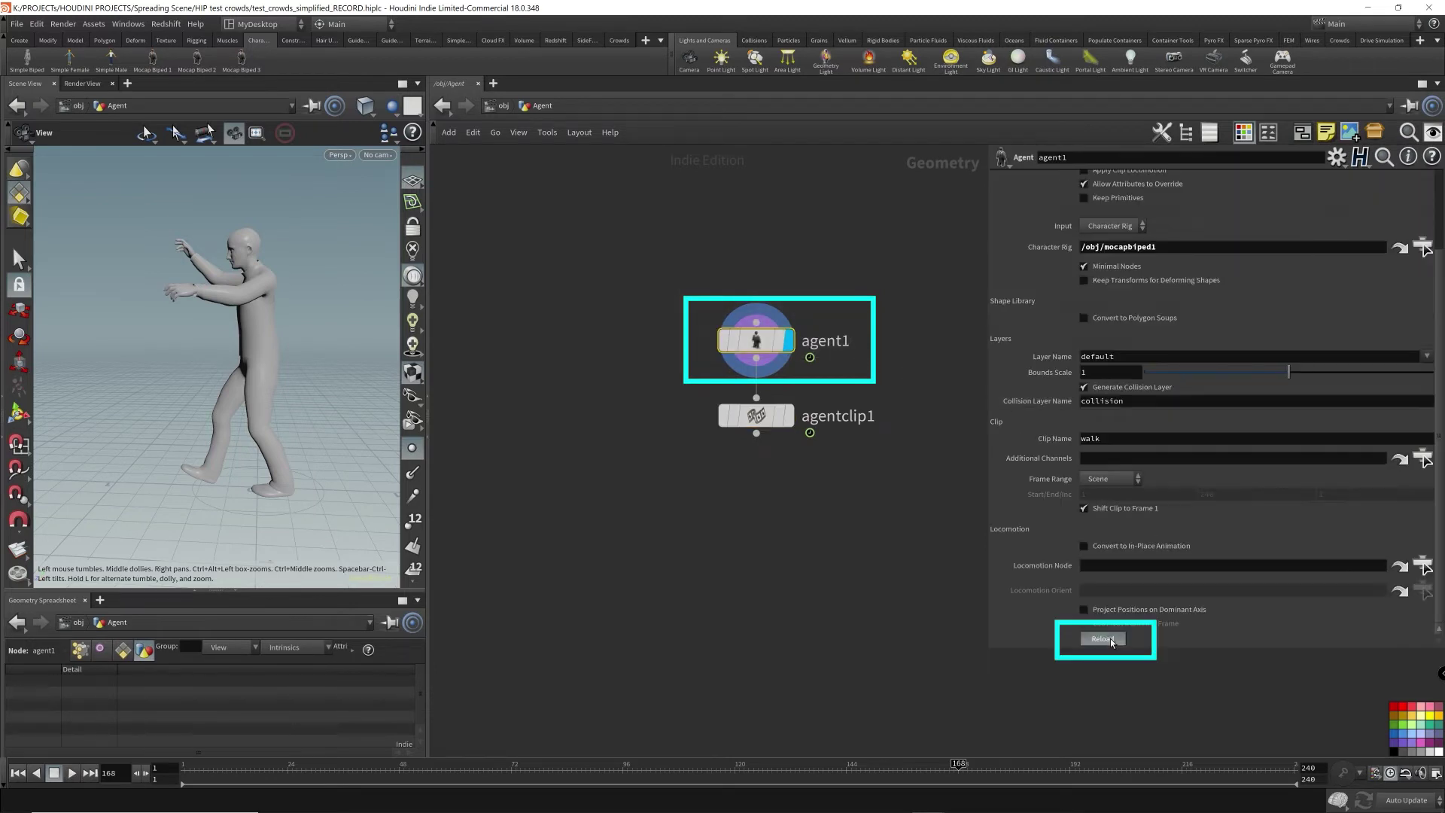
pyautogui.click(1103, 638)
# - Display agentclip1, connect a Null node below it, name the Null OUT and make it the displayed node
pyautogui.click(755, 416)
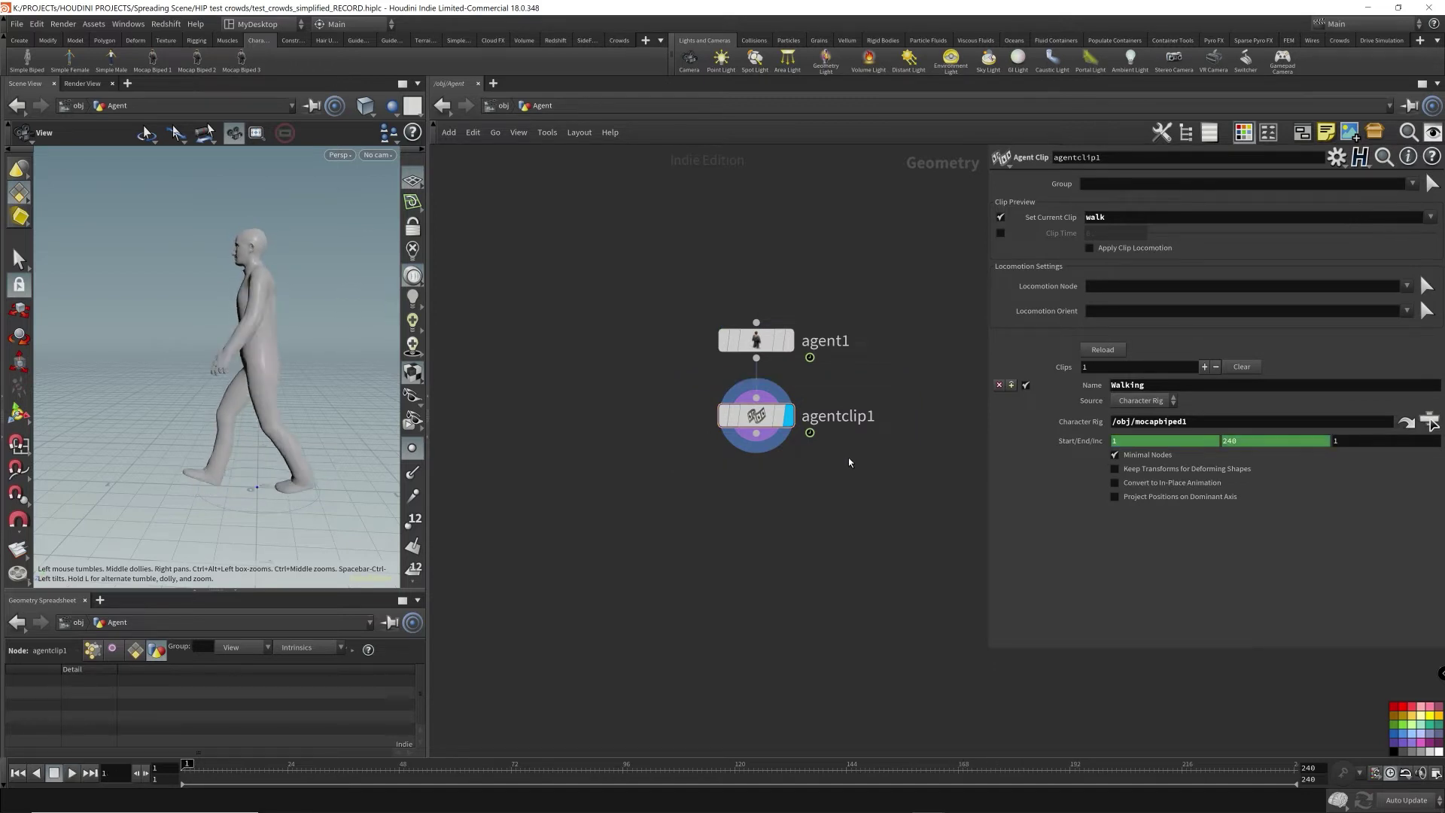
pyautogui.click(756, 433)
pyautogui.click(810, 515)
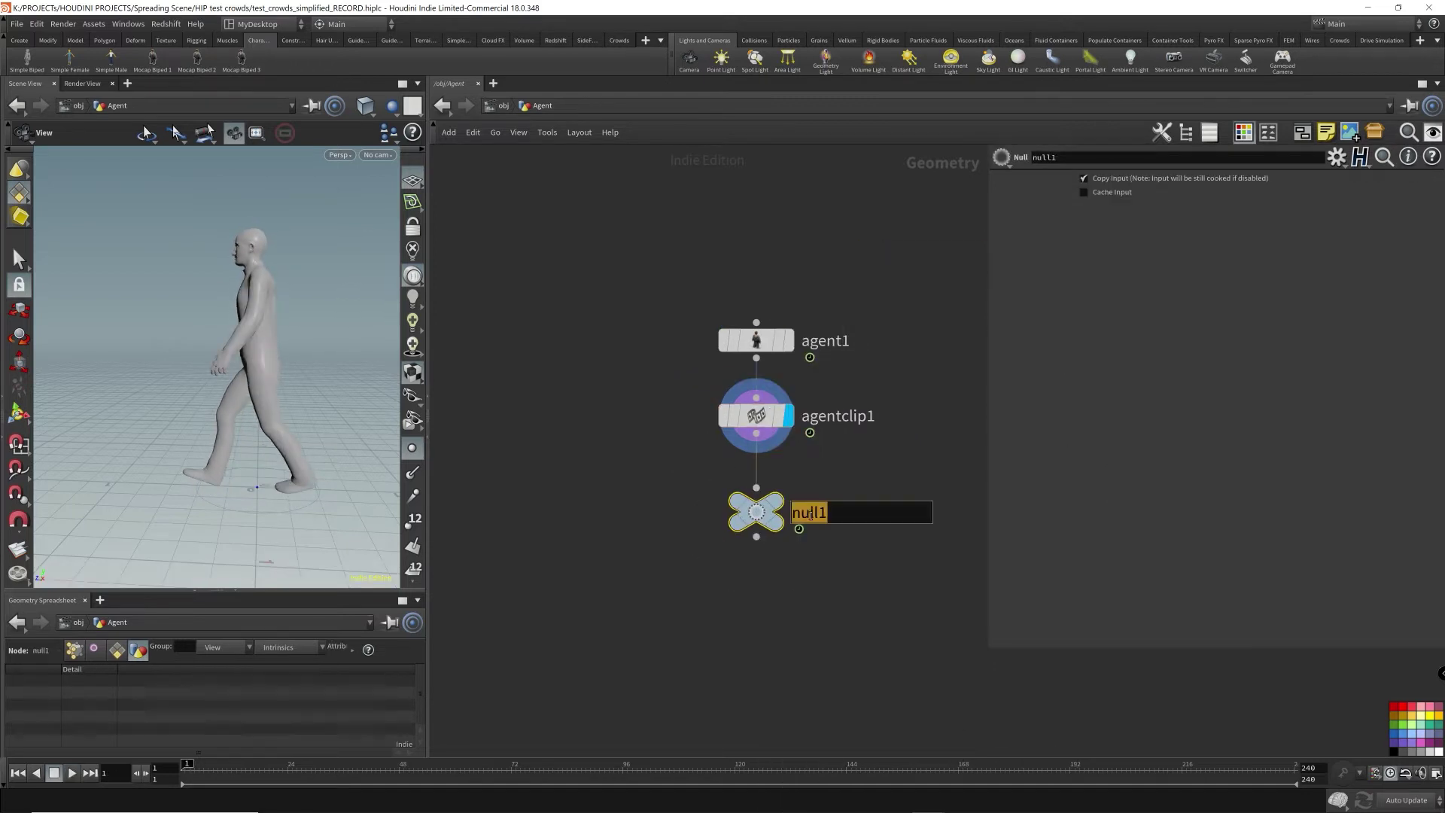
pyautogui.write('OUT')
pyautogui.press('Return')
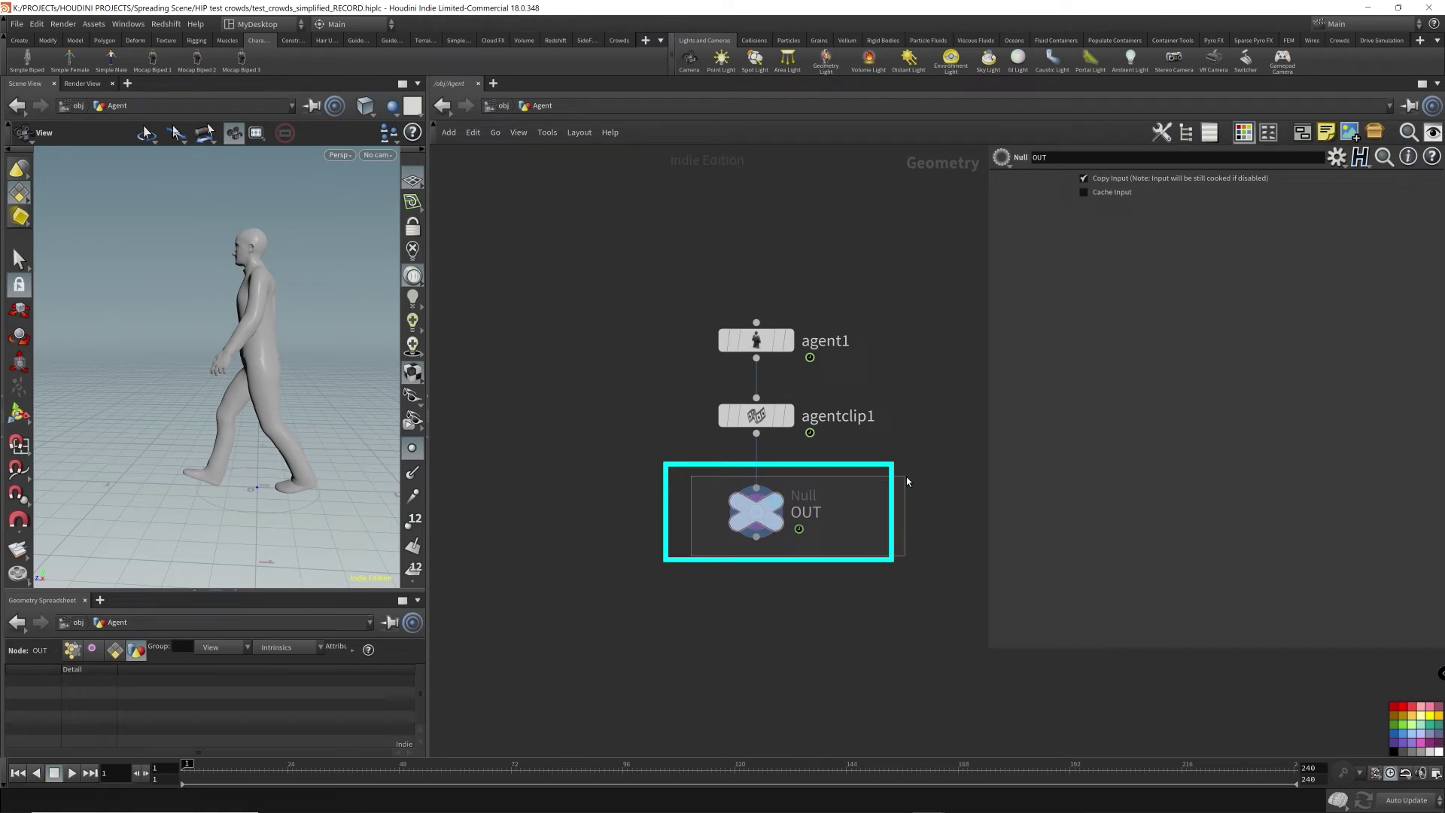
pyautogui.moveTo(906, 476); pyautogui.dragTo(906, 477)
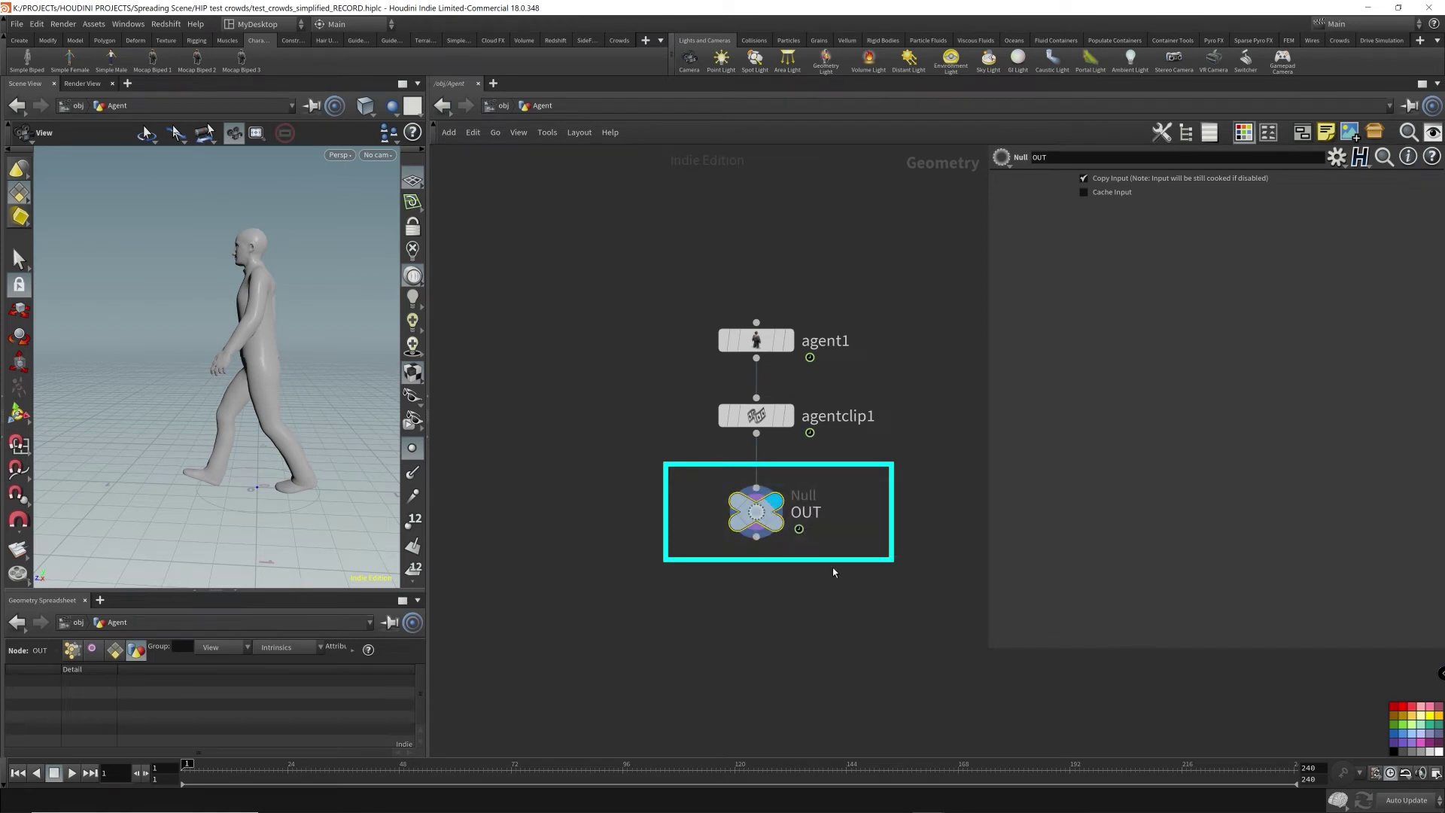
# - Return to the object level and add a new Geometry object beside the Agent object
pyautogui.moveTo(219, 353); pyautogui.dragTo(323, 369)
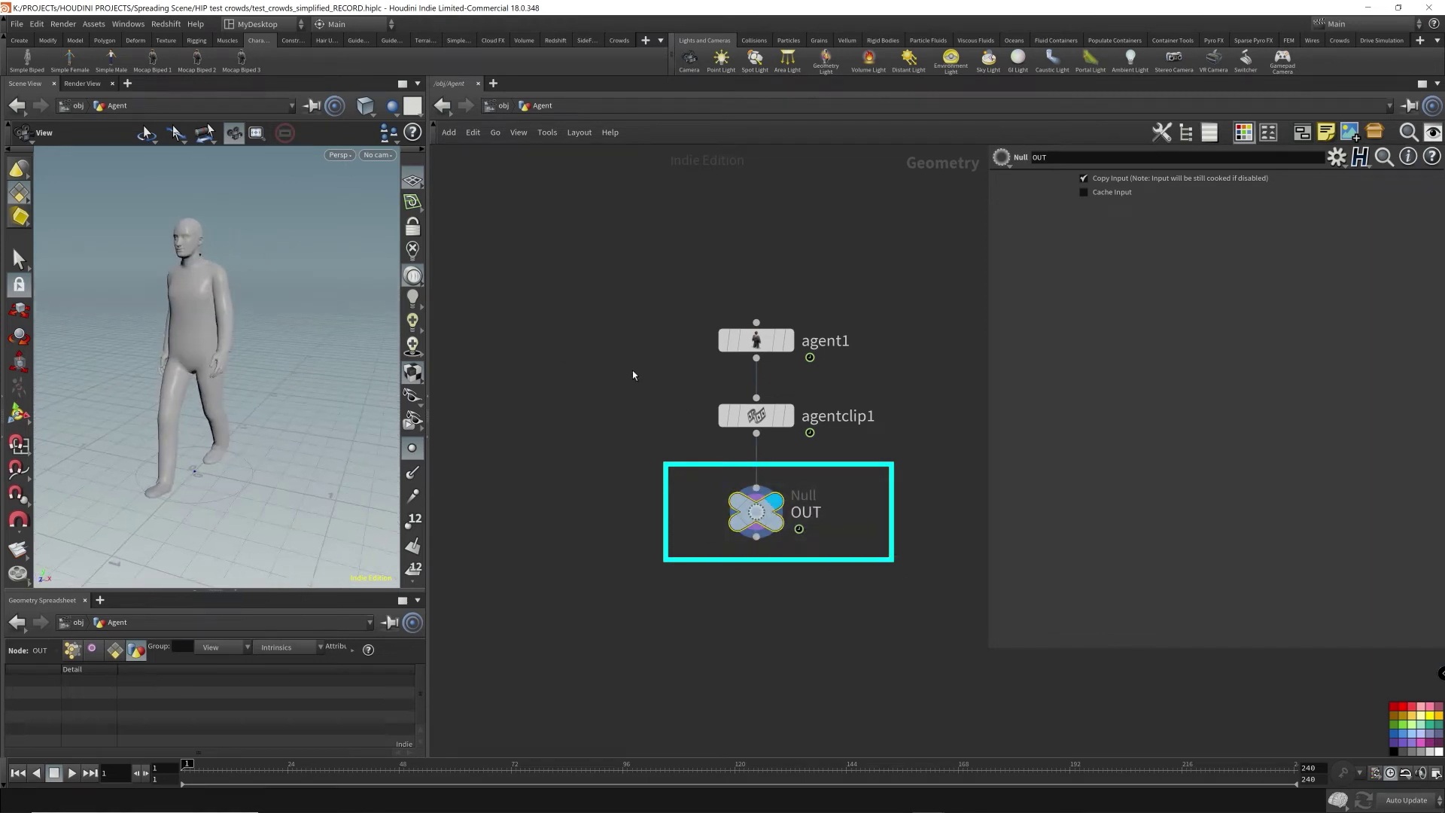
pyautogui.moveTo(682, 584); pyautogui.dragTo(906, 468)
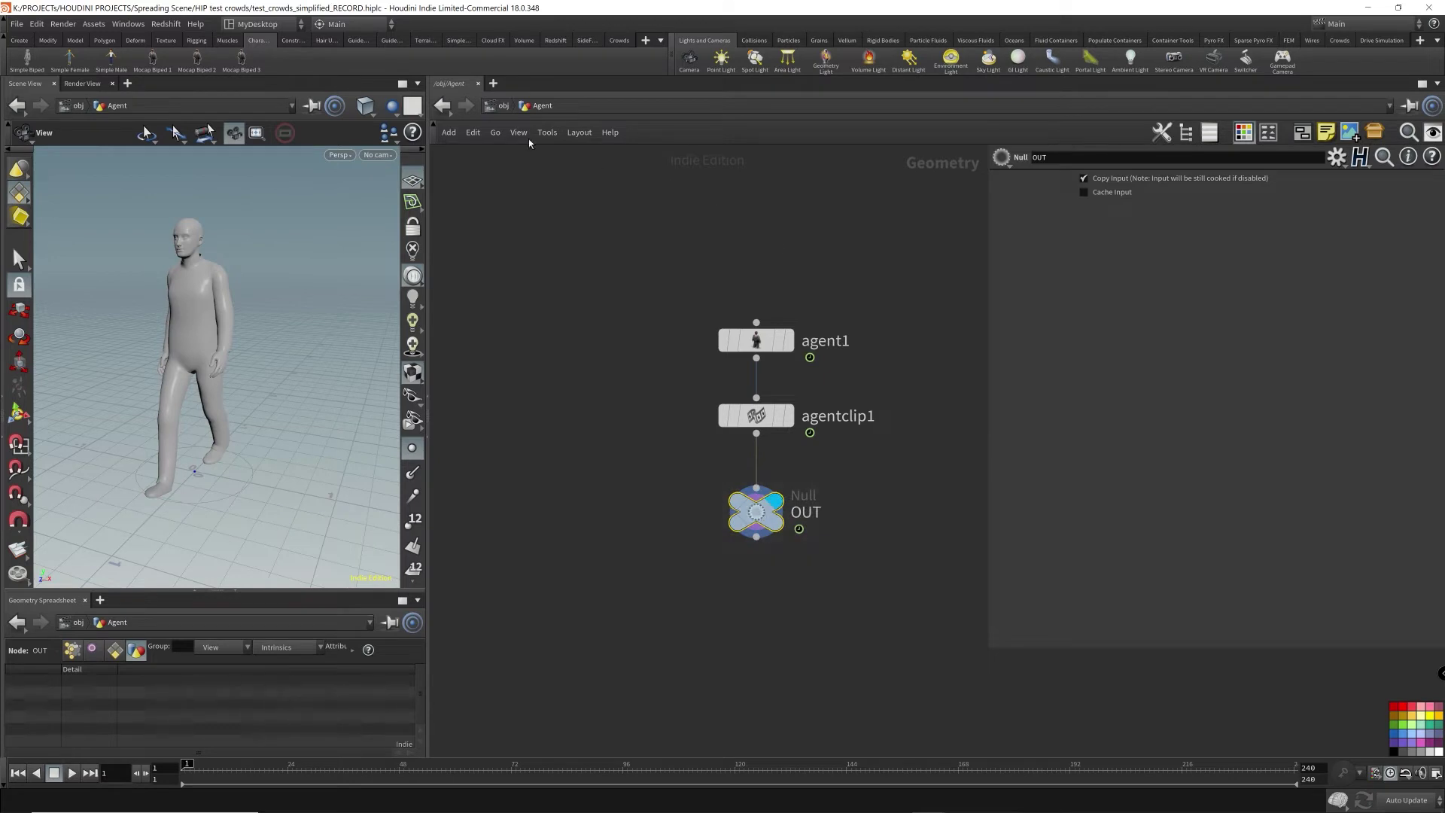
pyautogui.press('u')
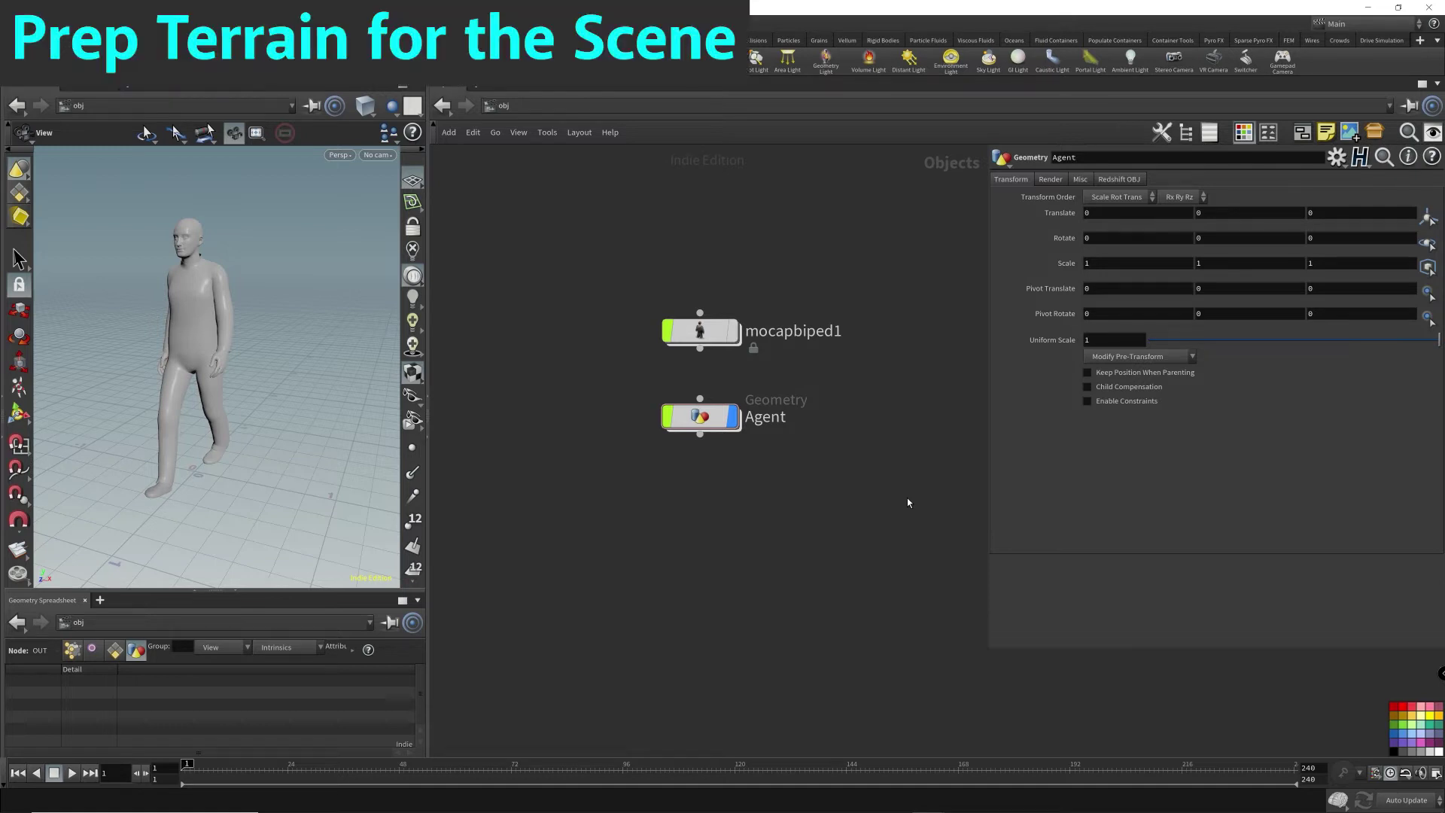
pyautogui.moveTo(852, 504); pyautogui.dragTo(802, 444, button='middle')
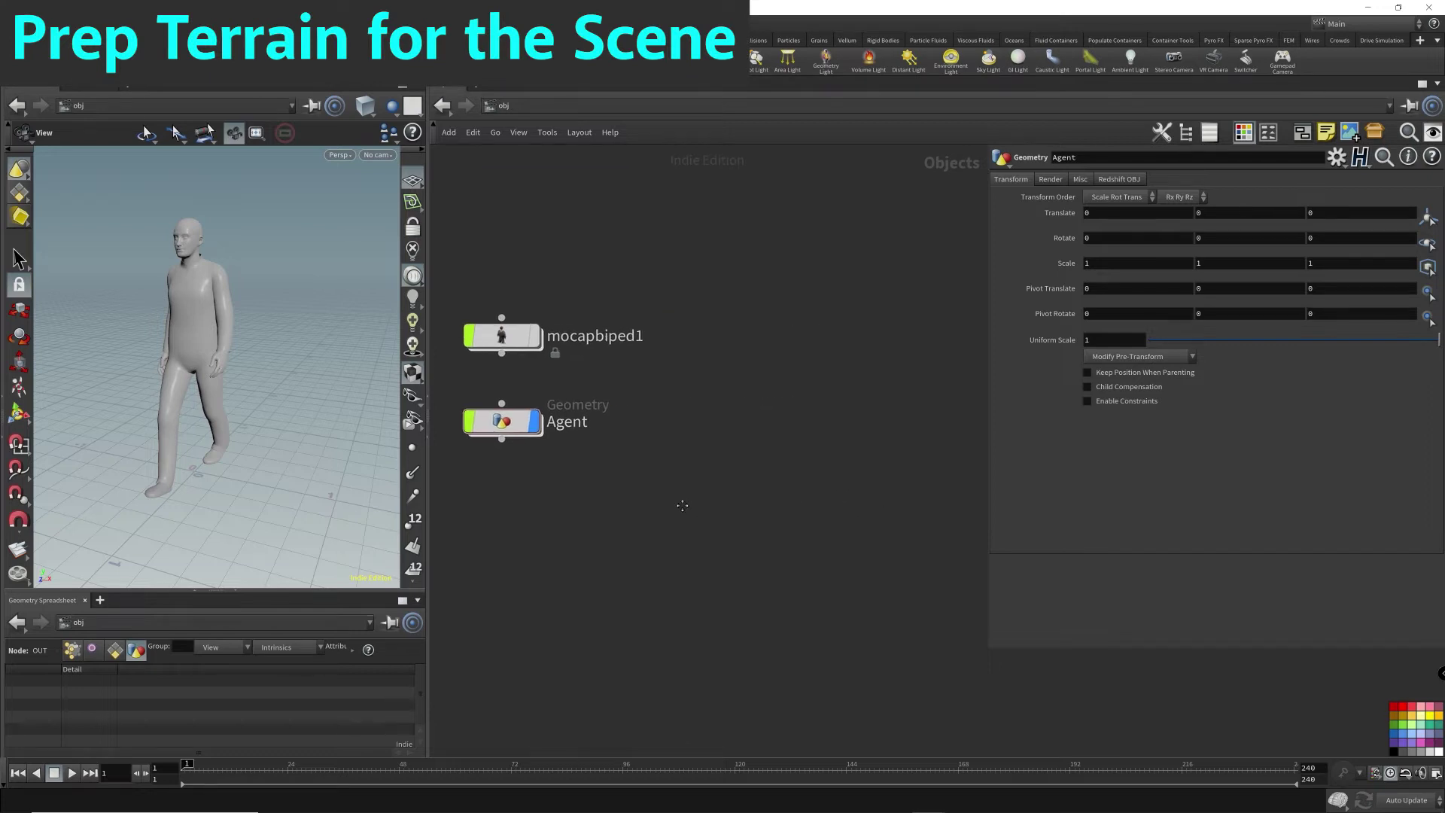
pyautogui.press('Tab')
pyautogui.moveTo(828, 437)
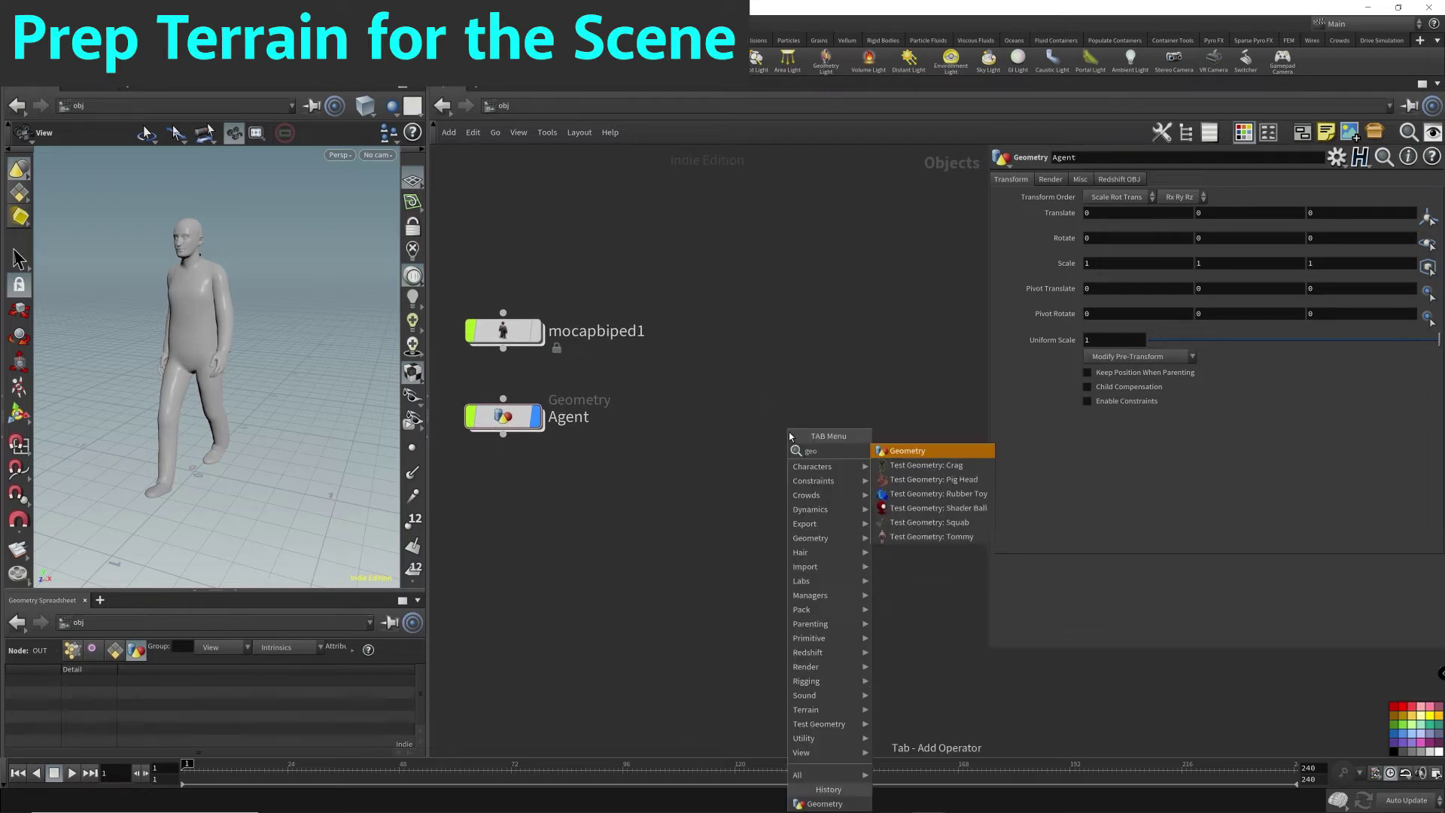
pyautogui.click(877, 445)
pyautogui.click(867, 423)
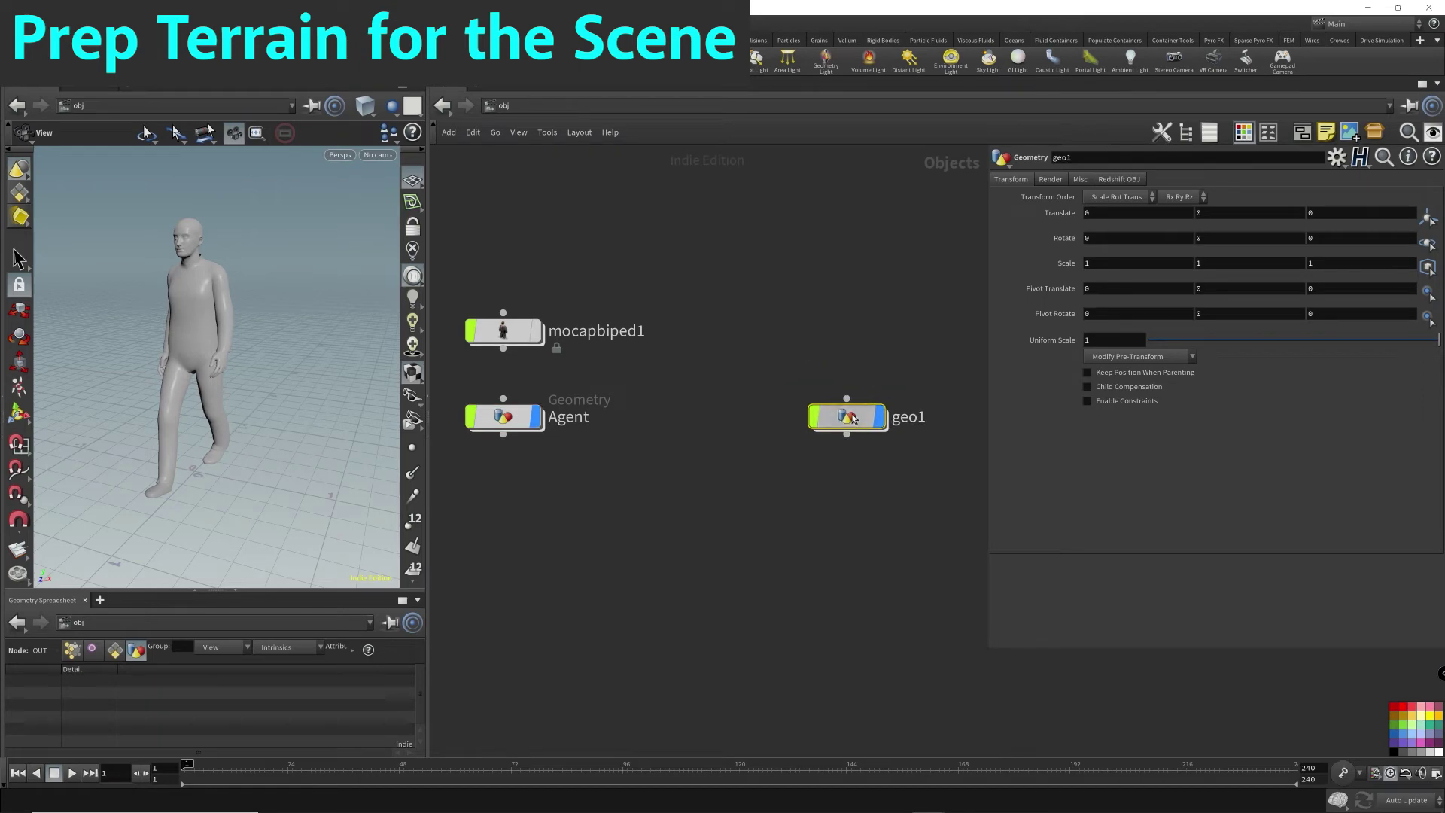
# - Go inside the new Geometry object and add a Grid node
pyautogui.doubleClick(853, 419)
pyautogui.press('Tab')
pyautogui.write('gri')
pyautogui.press('Return')
pyautogui.click(698, 383)
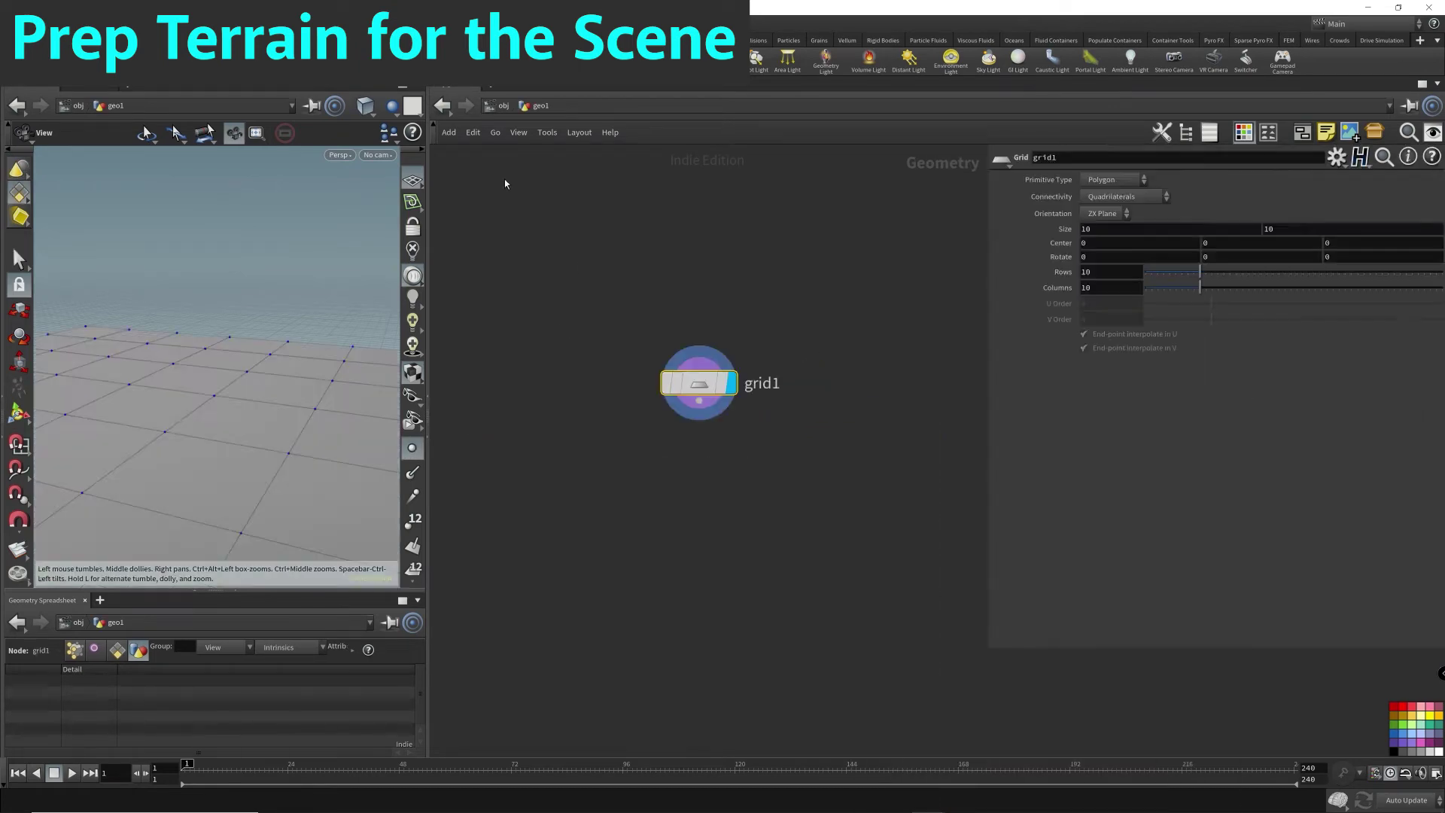
# - Show the other objects ghosted in the viewport and compare the grid with the agent from above
pyautogui.click(391, 105)
pyautogui.click(411, 140)
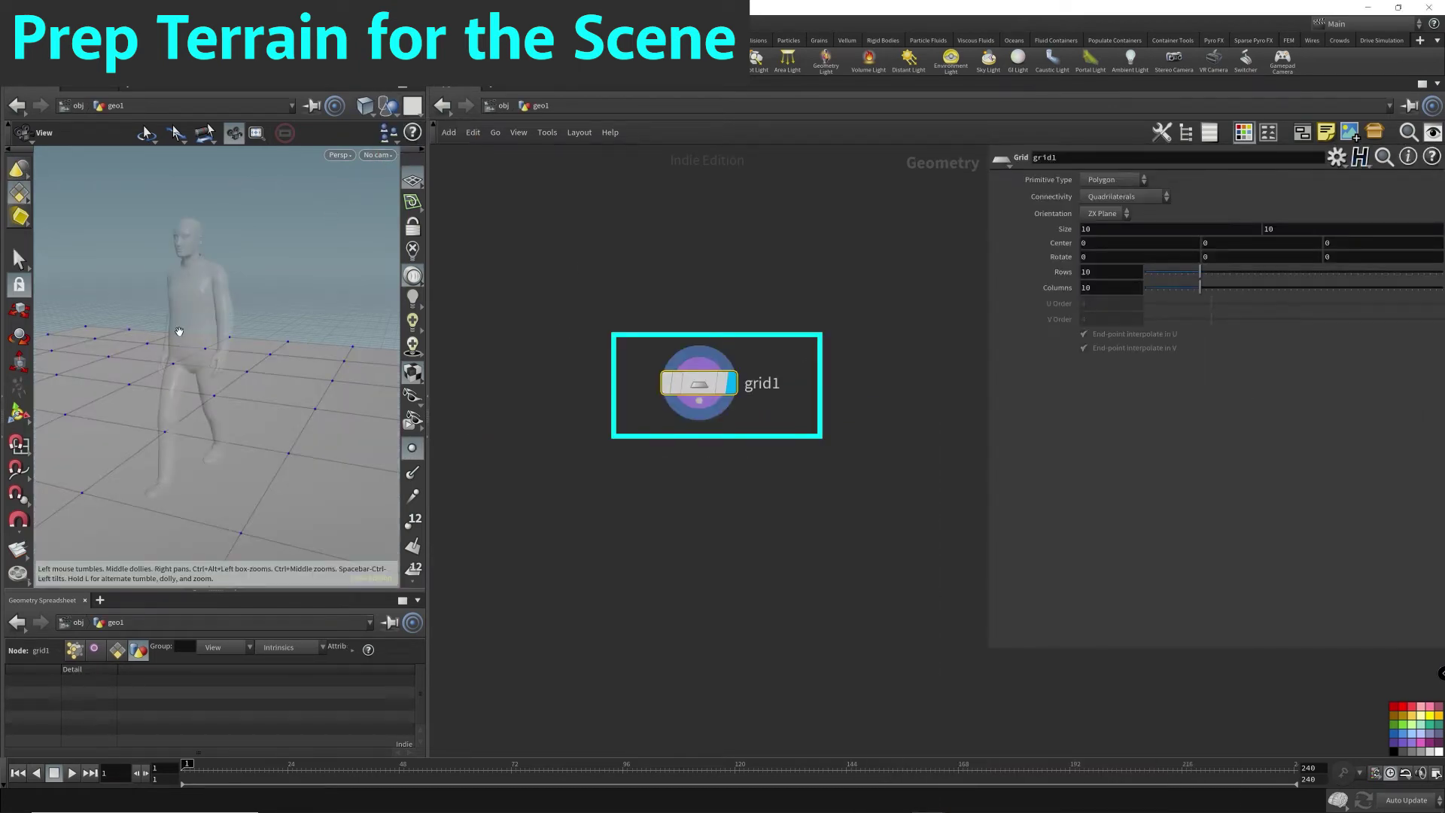
pyautogui.moveTo(177, 329); pyautogui.dragTo(158, 361)
pyautogui.moveTo(276, 358); pyautogui.dragTo(18, 354, button='middle')
pyautogui.moveTo(243, 433); pyautogui.dragTo(268, 348, button='middle')
pyautogui.moveTo(268, 348); pyautogui.dragTo(200, 390)
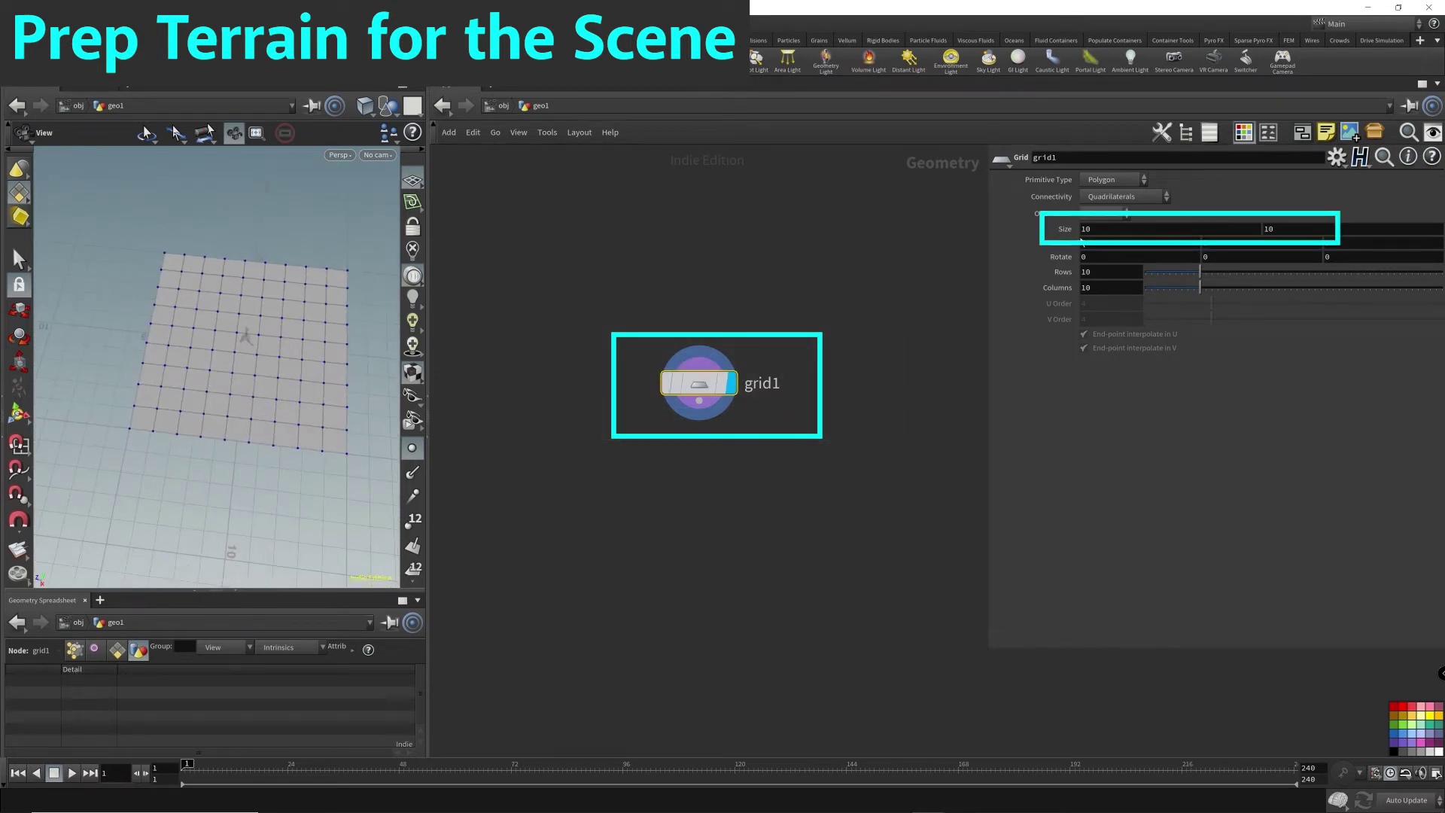
# - Set the size of grid1 to 30 by 30
pyautogui.click(1139, 228)
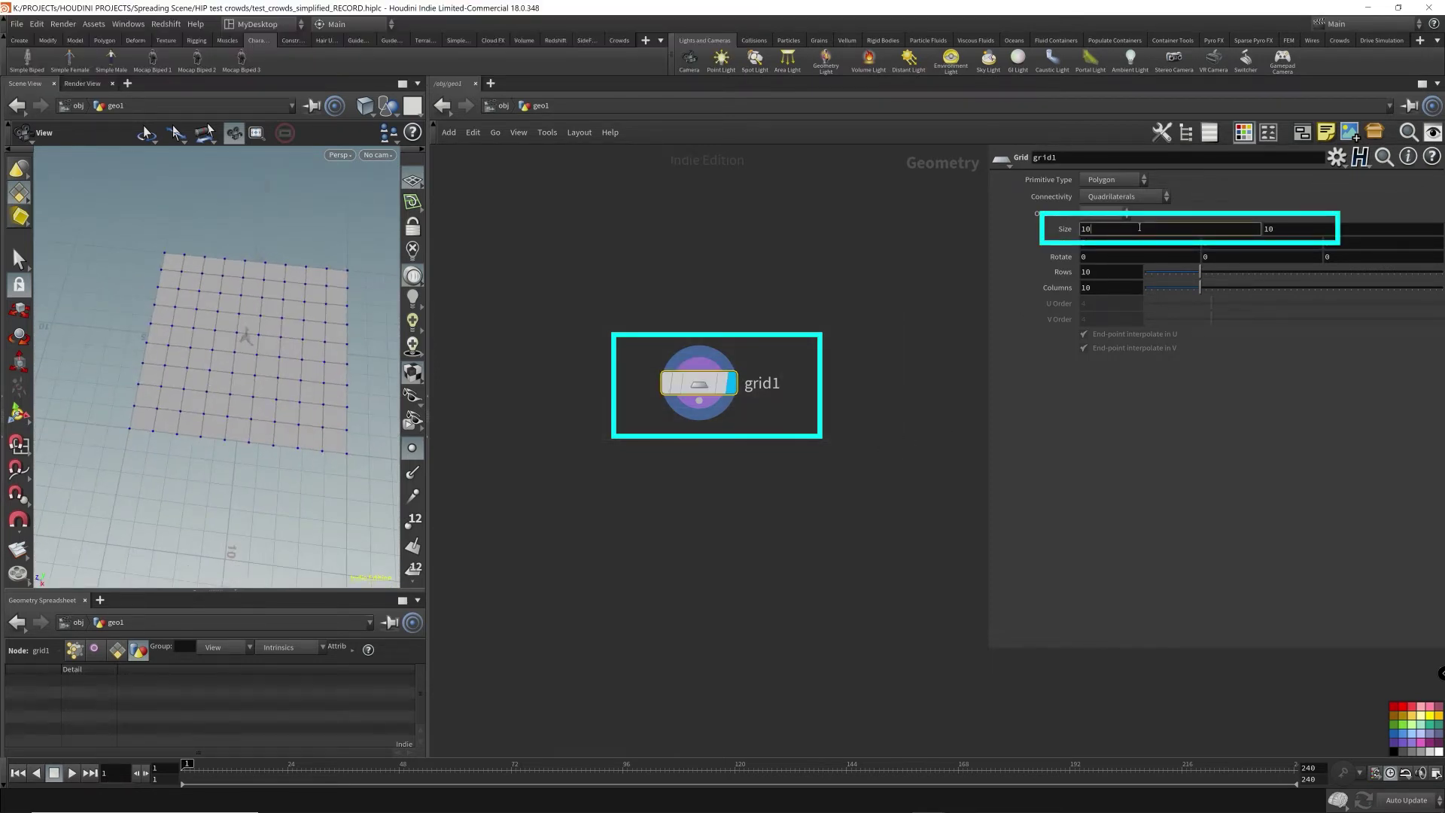
pyautogui.doubleClick(1139, 228)
pyautogui.write('30')
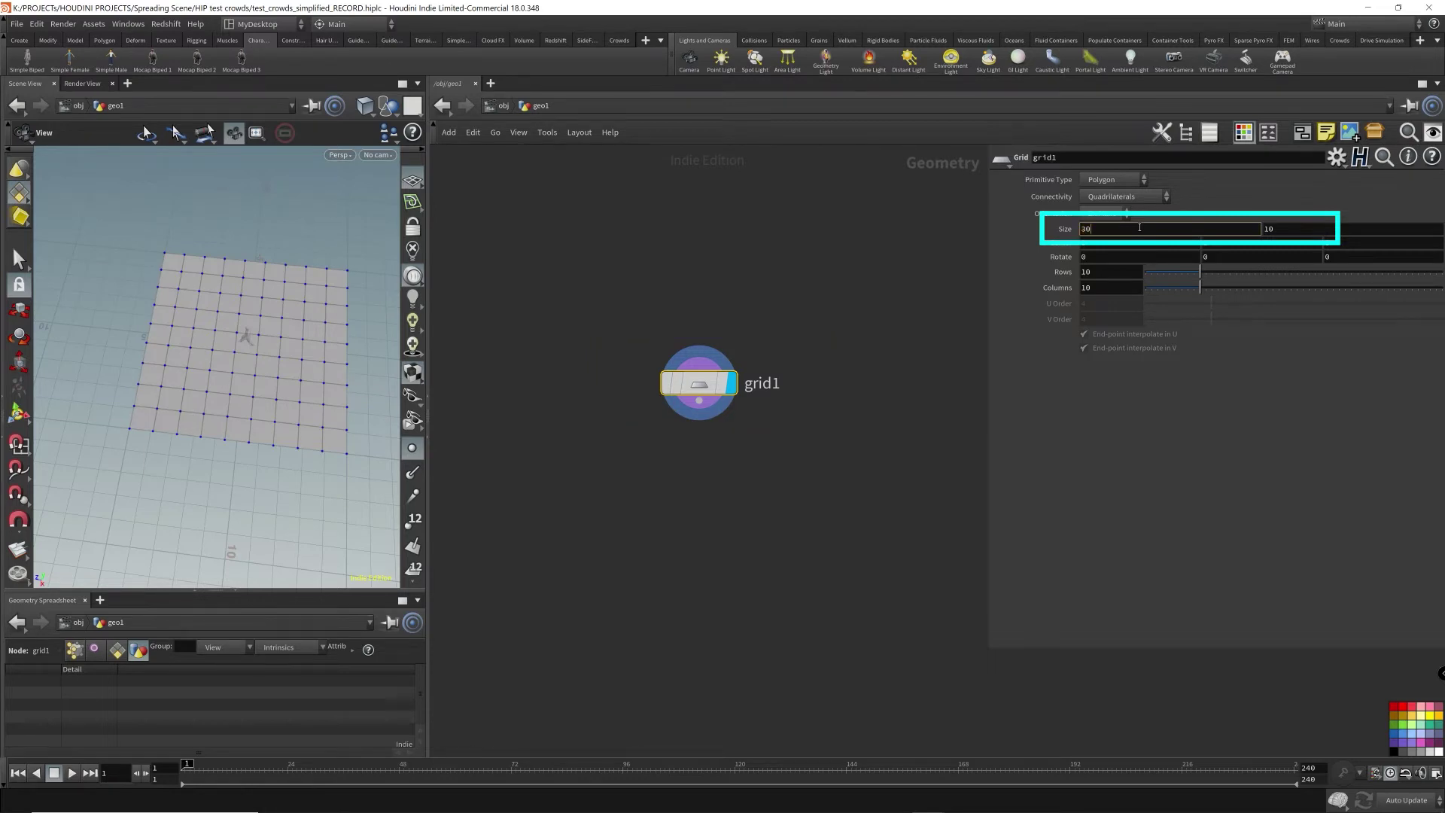
pyautogui.press('Tab')
pyautogui.write('30')
pyautogui.press('Return')
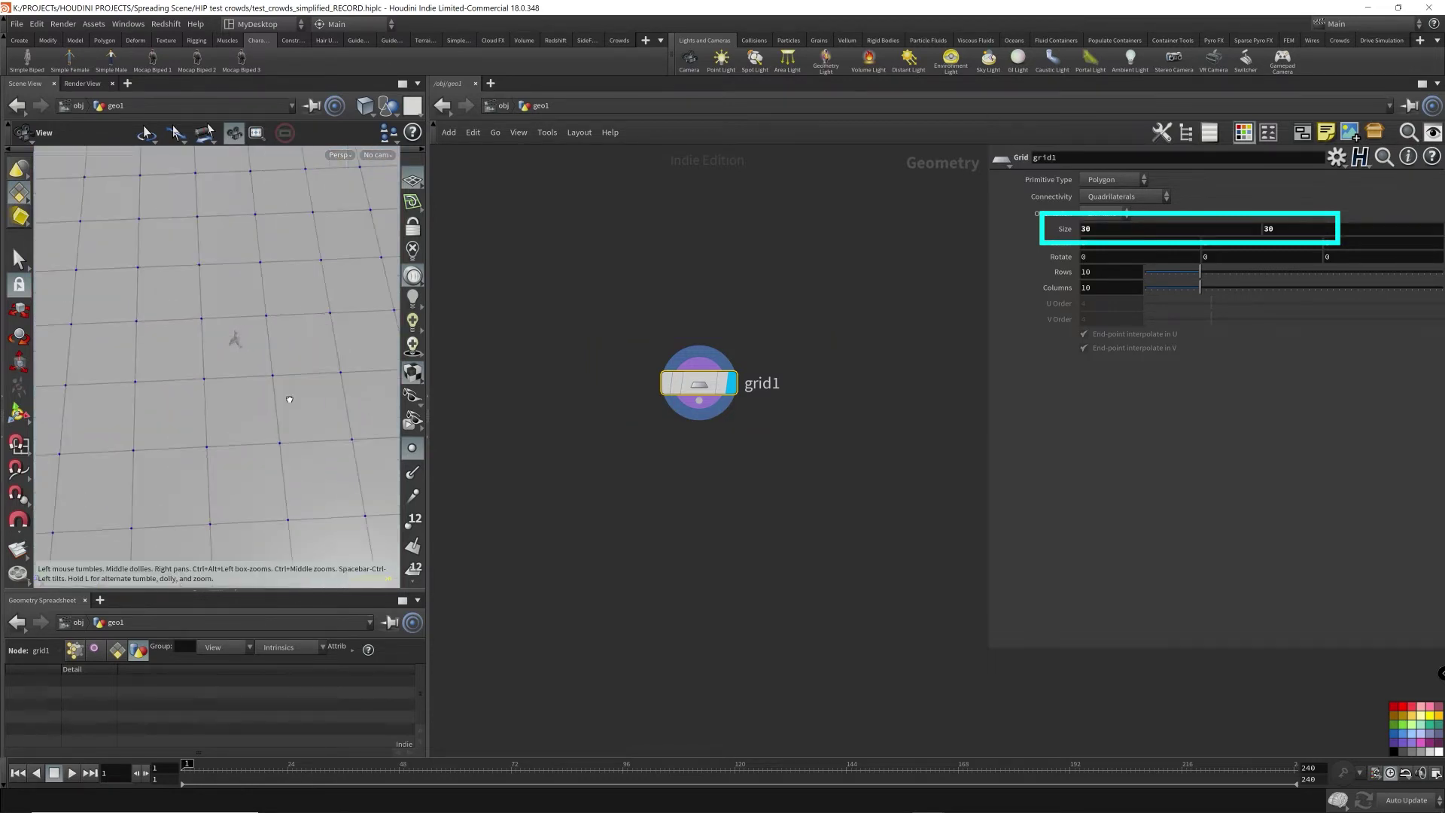
pyautogui.scroll(-6, 201, 345)
pyautogui.moveTo(265, 371); pyautogui.dragTo(322, 349)
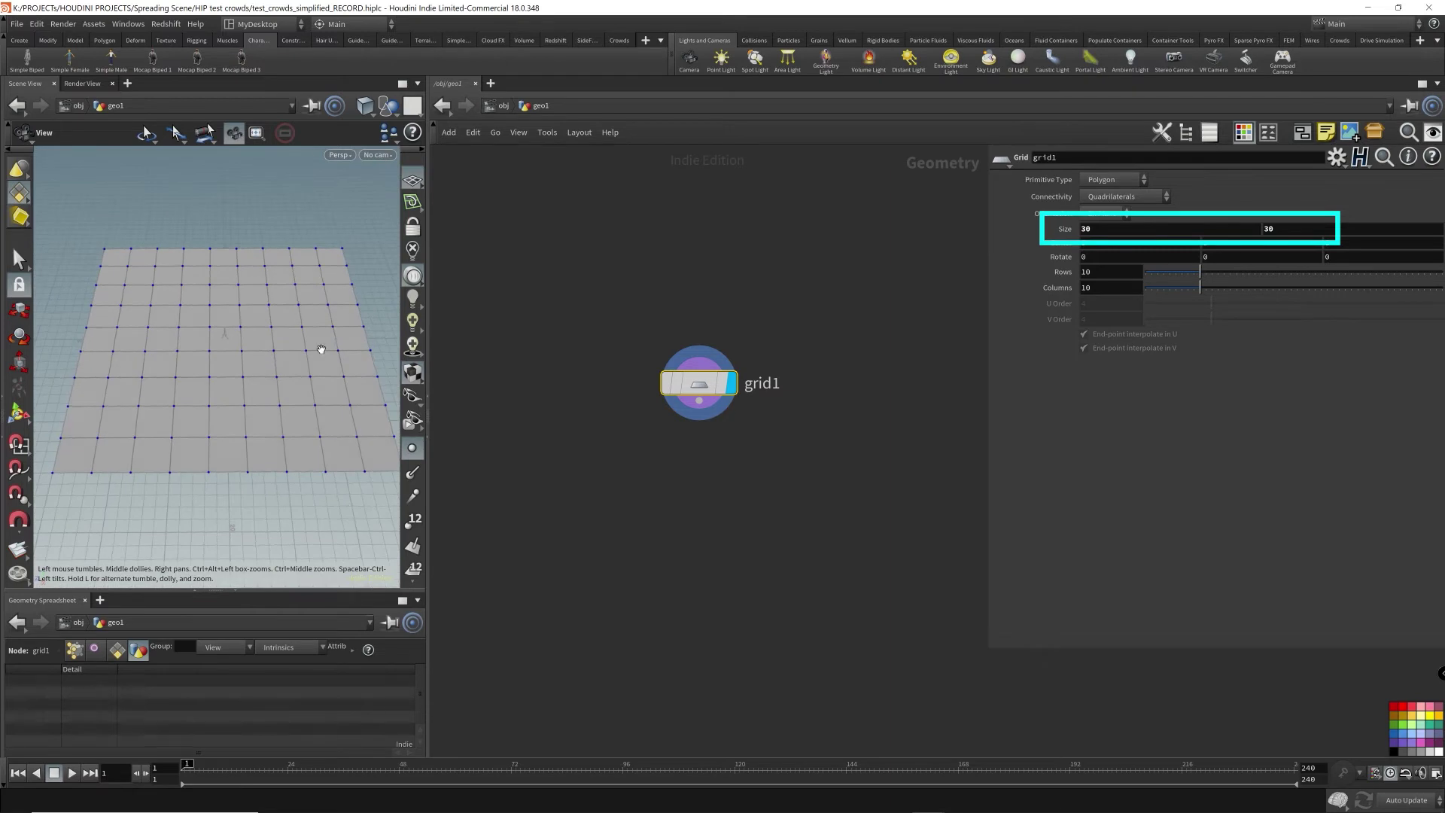
# - Connect a Null node below grid1, name it OUT and make it the displayed node
pyautogui.click(699, 401)
pyautogui.press('Tab')
pyautogui.write('null')
pyautogui.press('Return')
pyautogui.click(697, 489)
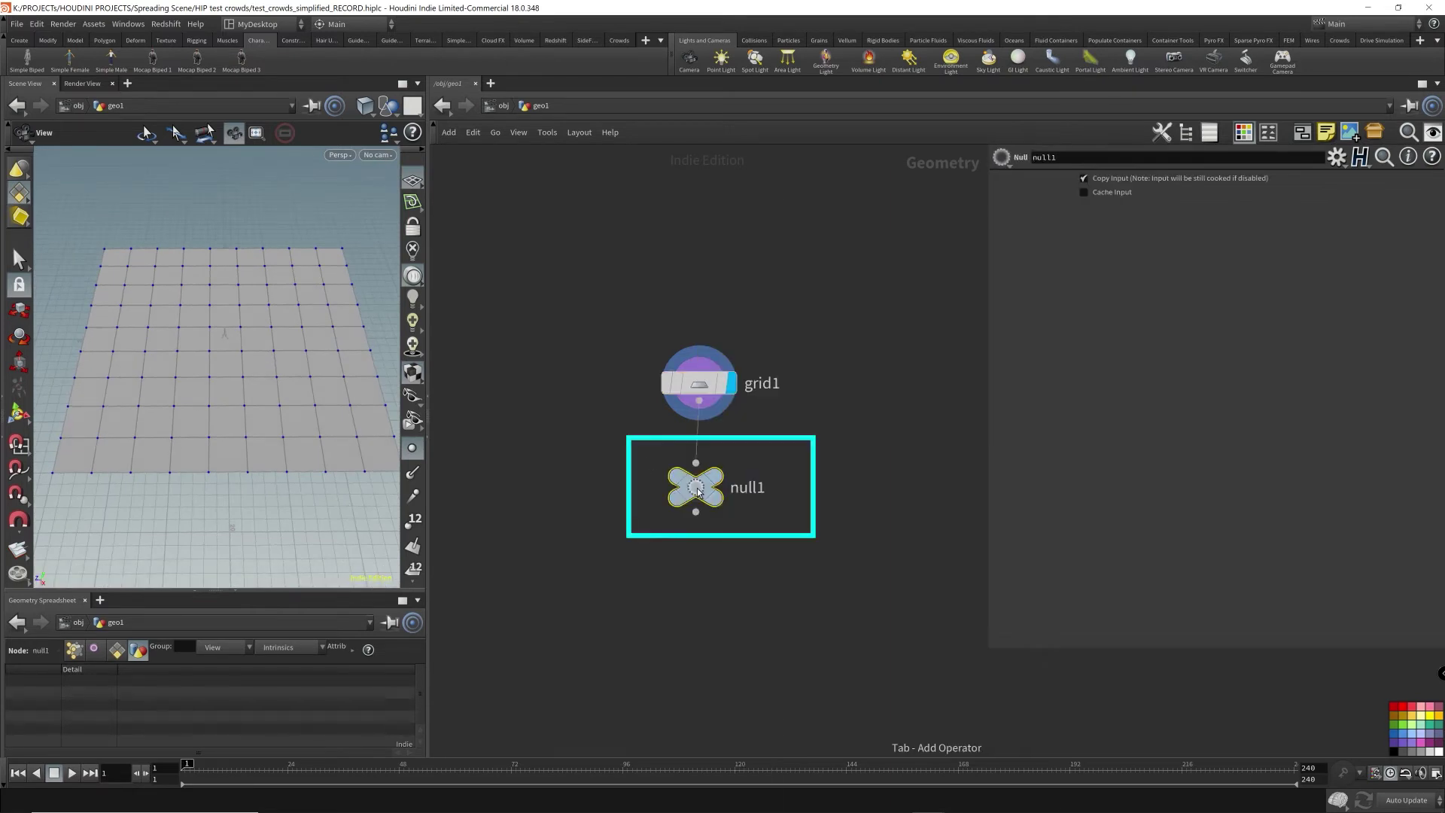
pyautogui.moveTo(697, 490); pyautogui.dragTo(703, 471)
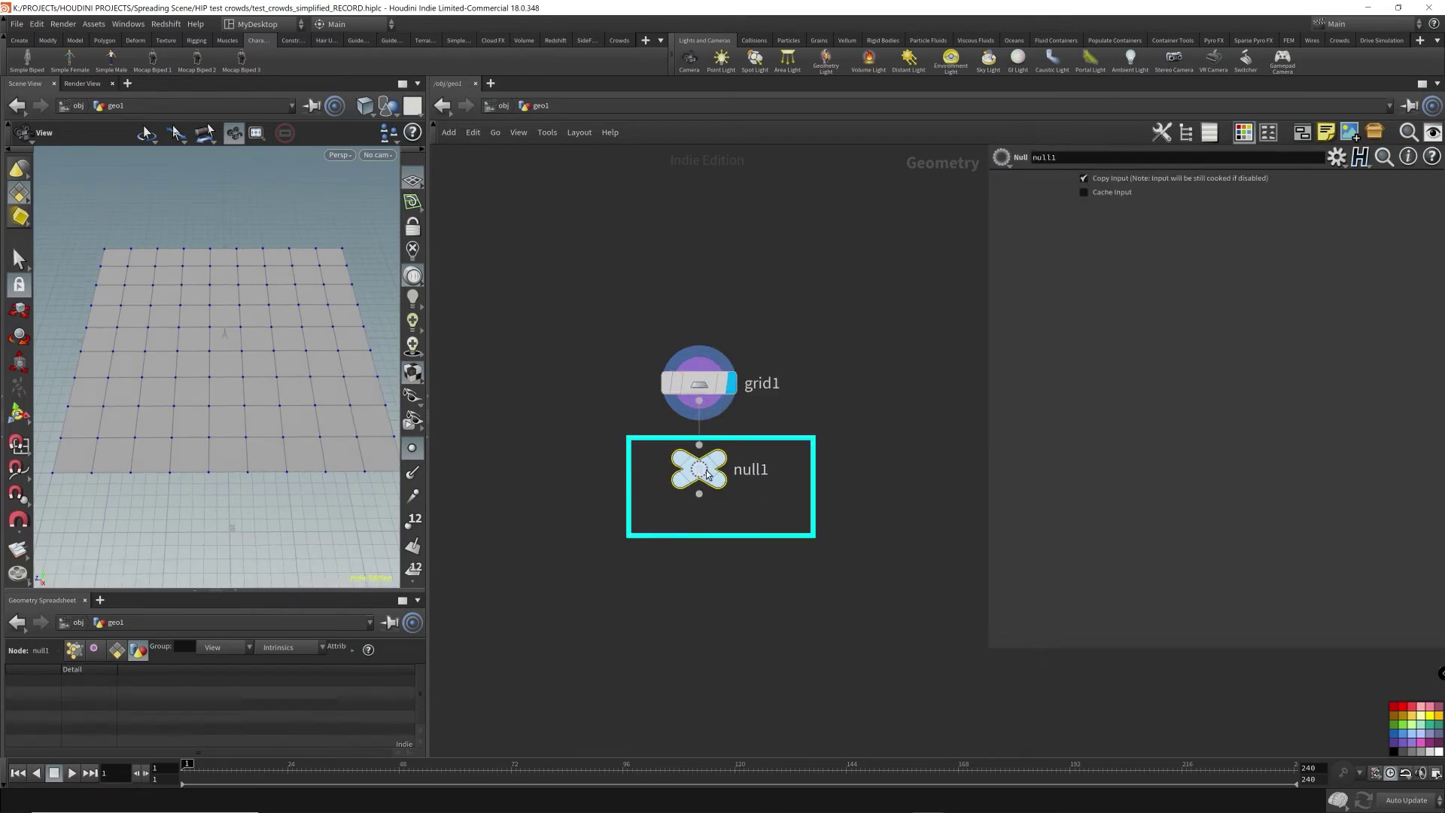
pyautogui.click(761, 469)
pyautogui.write('OUT')
pyautogui.press('Return')
pyautogui.press('r')
# - At the object level, rename the geo1 object containing the grid as Ground and save the scene
pyautogui.click(501, 106)
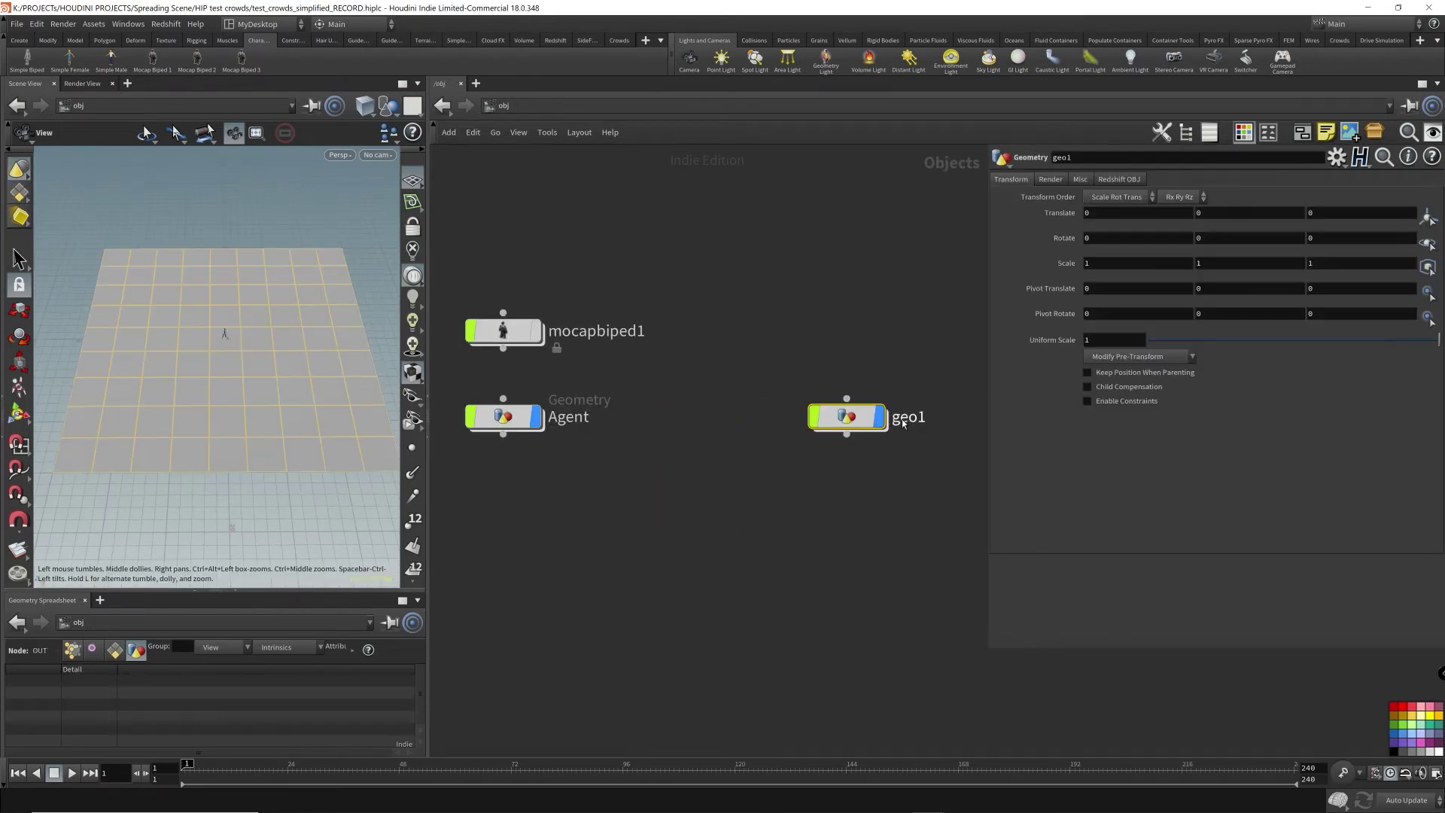
pyautogui.click(904, 418)
pyautogui.write('Ground')
pyautogui.press('Return')
pyautogui.moveTo(846, 418); pyautogui.dragTo(769, 419)
pyautogui.click(660, 504)
pyautogui.hotkey('ctrl', 's')
# - Add another Geometry object below Agent and name it Crowds
pyautogui.moveTo(587, 520); pyautogui.dragTo(658, 473, button='middle')
pyautogui.press('Tab')
pyautogui.write('geo')
pyautogui.press('Return')
pyautogui.click(575, 503)
pyautogui.doubleClick(640, 511)
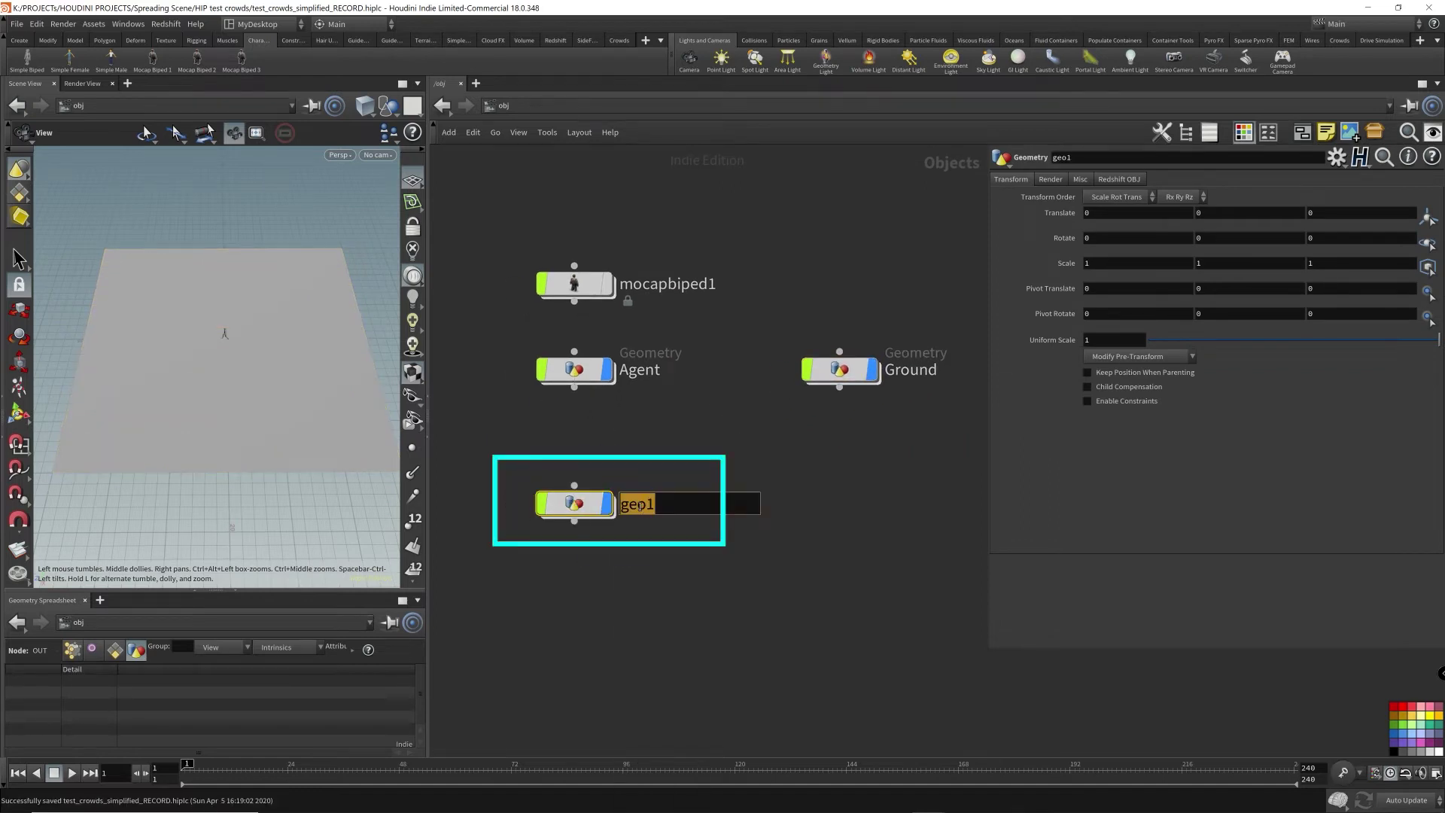
pyautogui.write('Crowds')
pyautogui.press('Return')
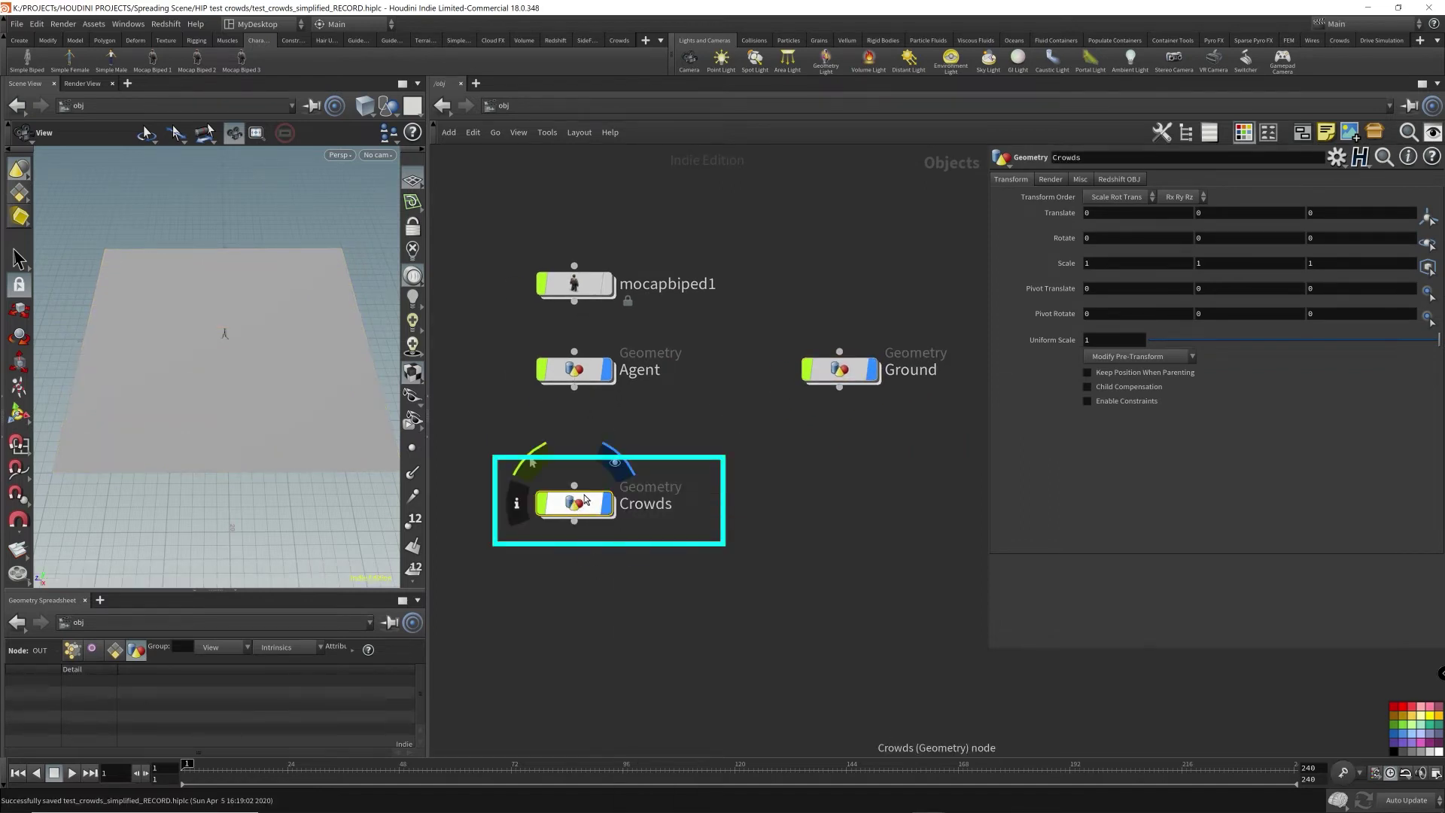
# - Turn off the display of the Agent object so it is excluded from the scene view
pyautogui.moveTo(610, 373)
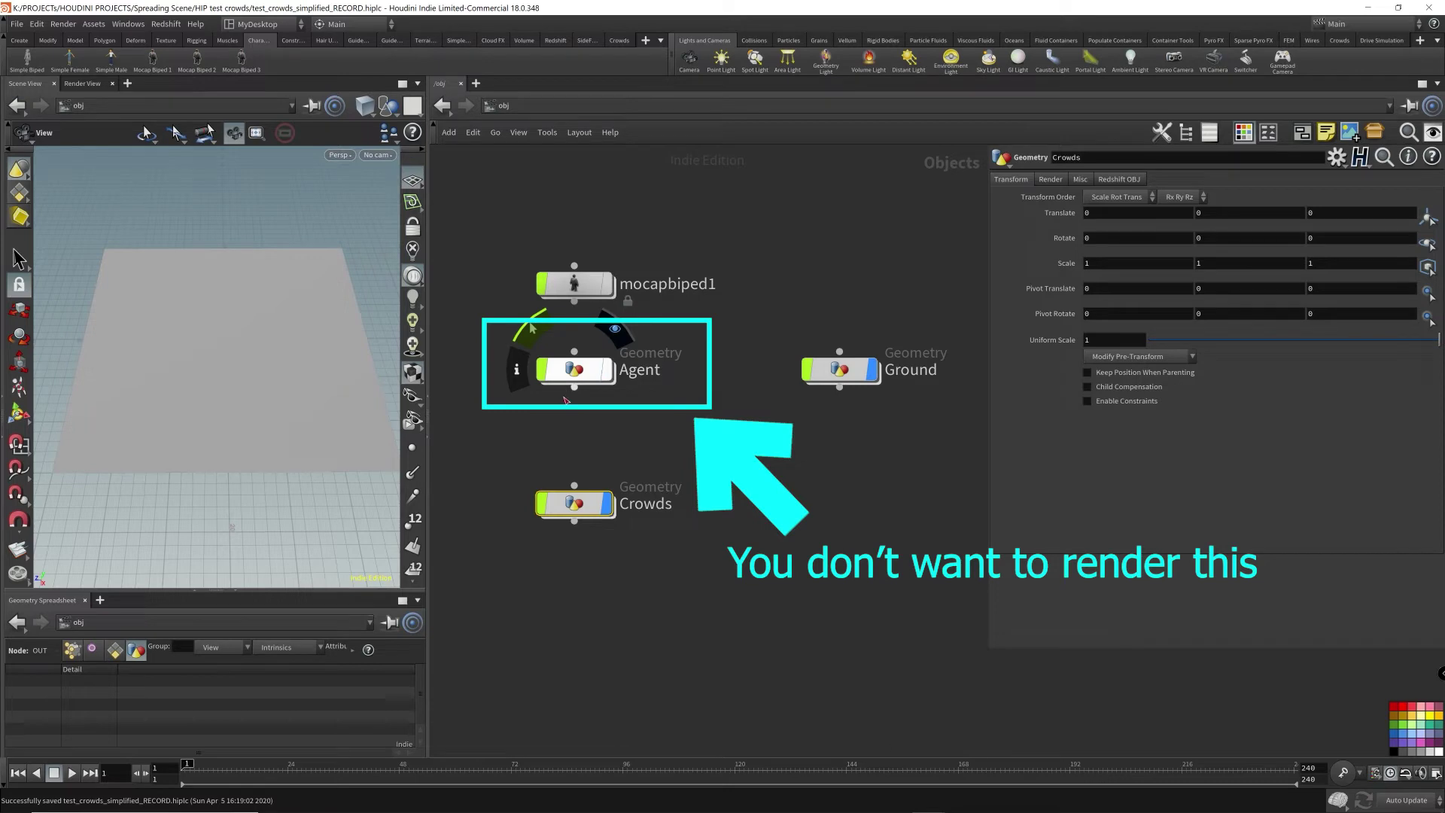
pyautogui.moveTo(495, 406); pyautogui.dragTo(717, 332)
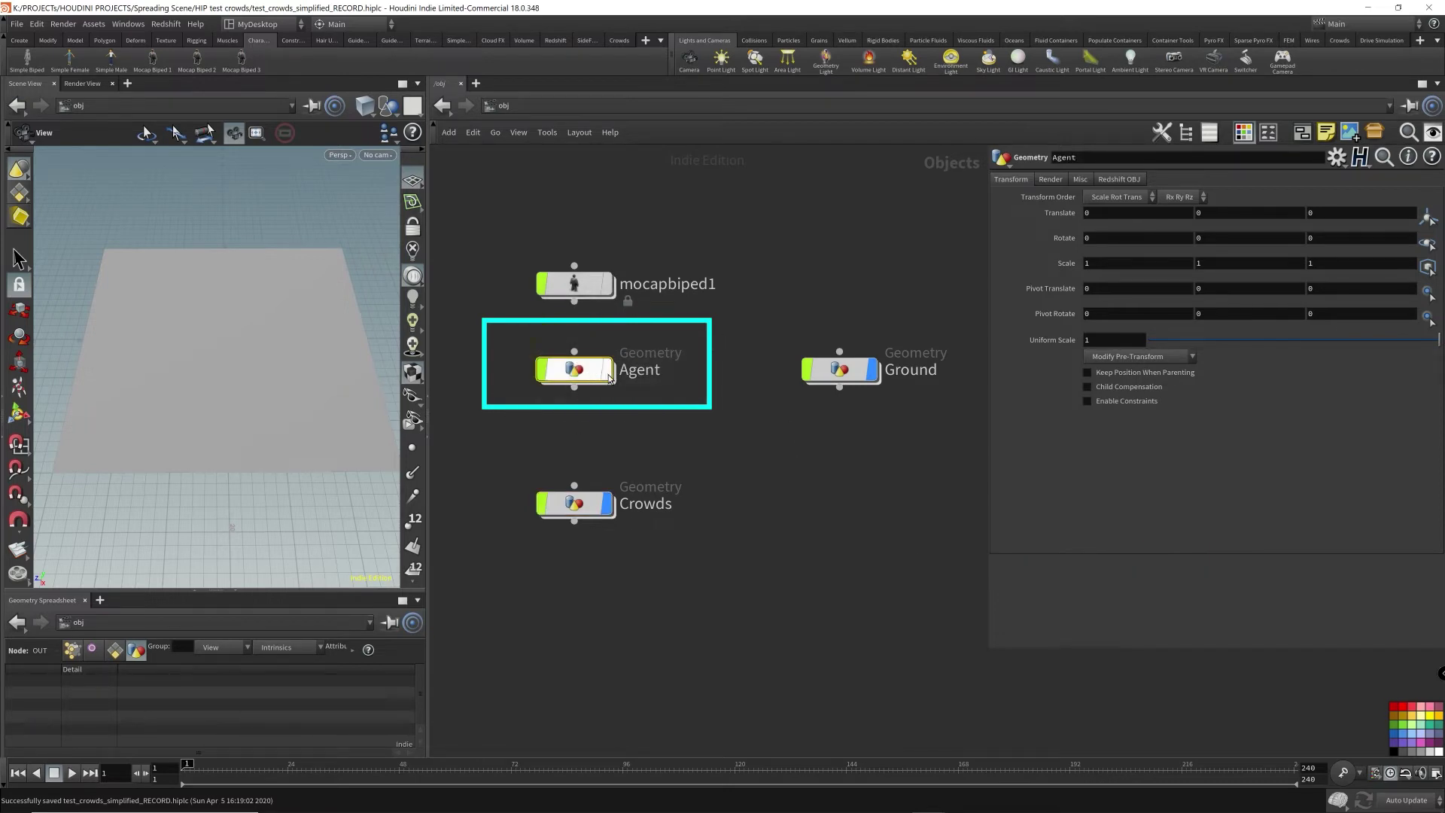
pyautogui.moveTo(610, 378)
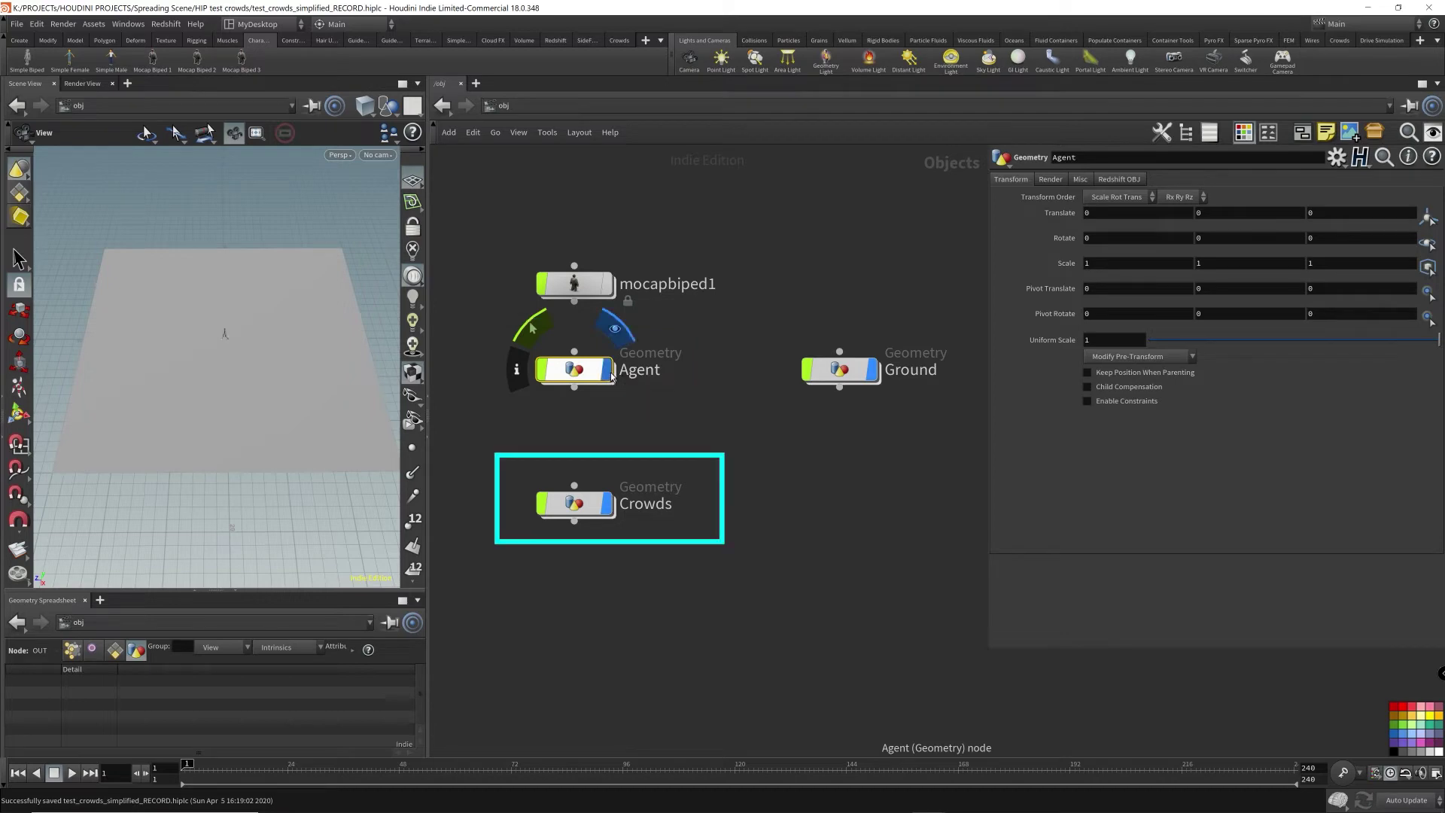
# - Go inside the Crowds object and add an Object Merge node
pyautogui.doubleClick(575, 504)
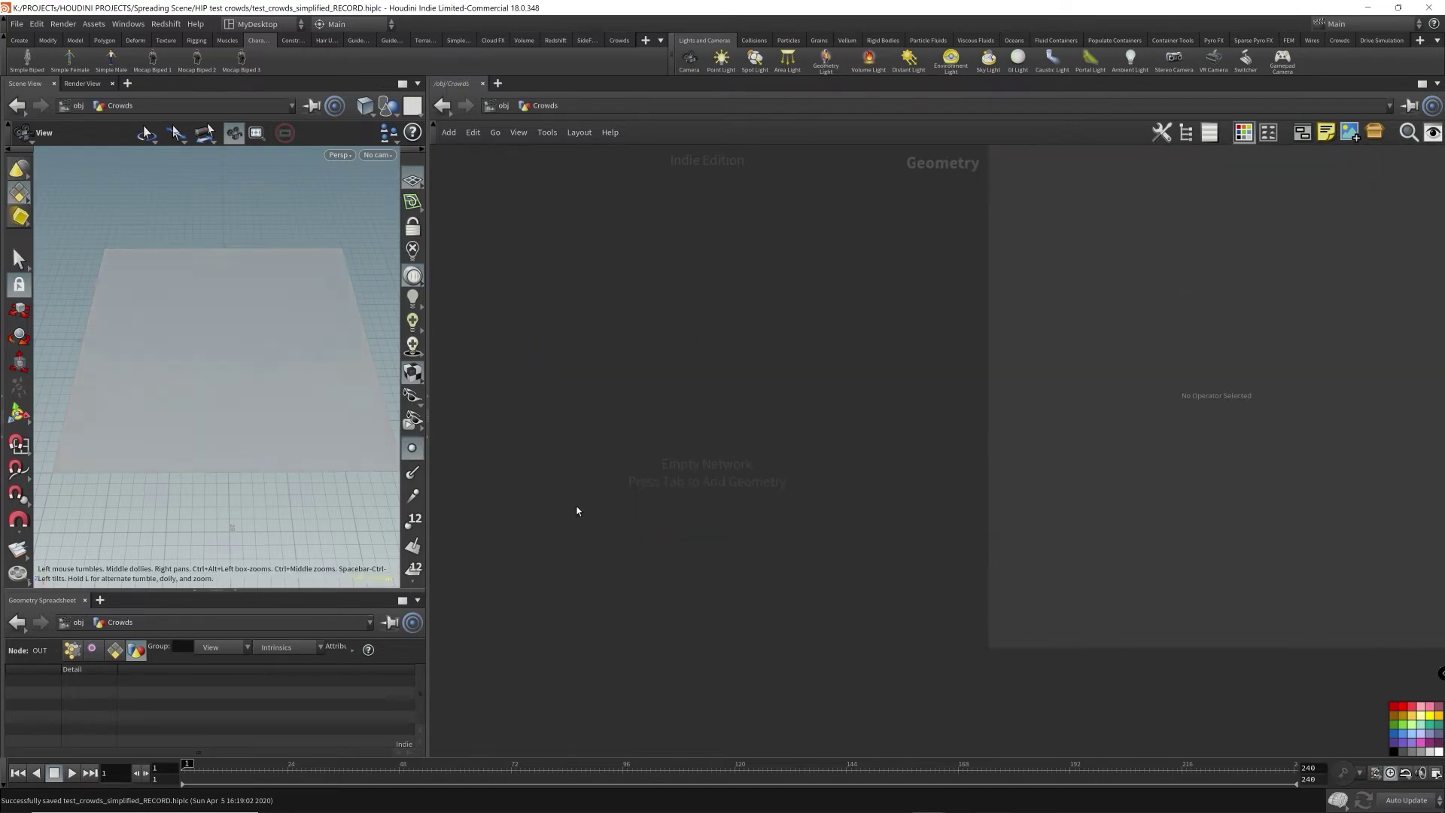
pyautogui.press('Tab')
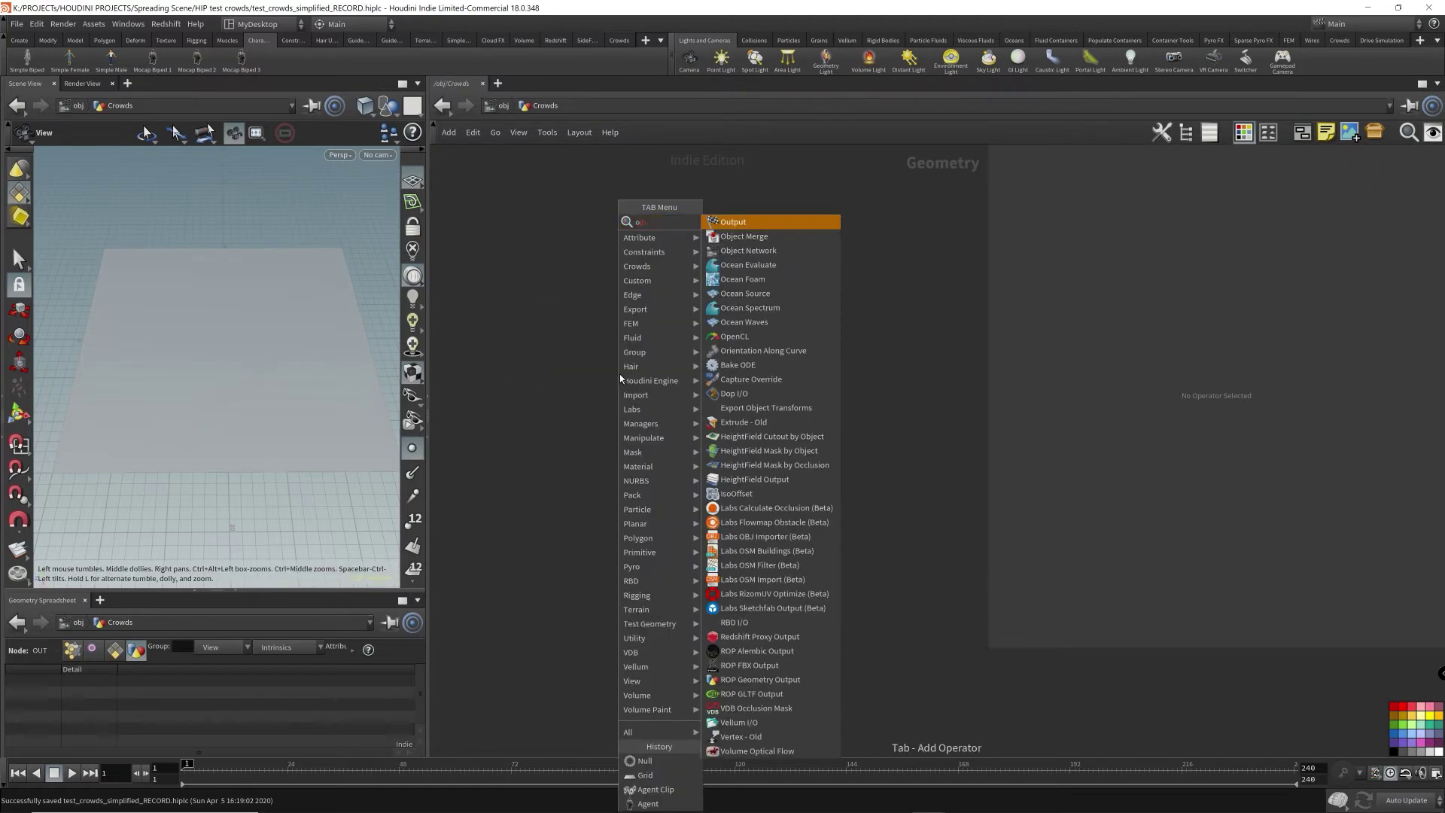
pyautogui.write('objec')
pyautogui.press('Return')
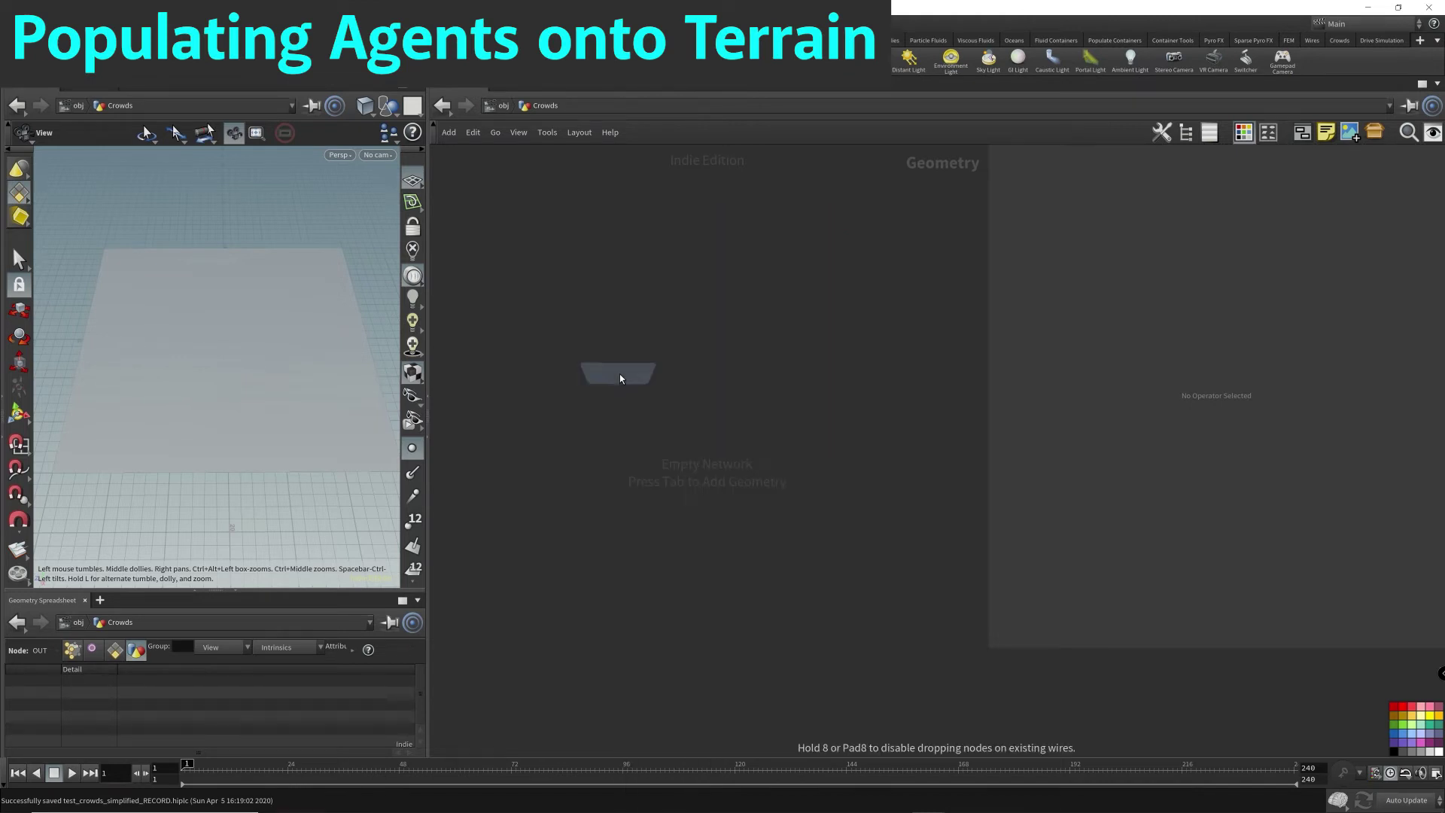
pyautogui.click(616, 305)
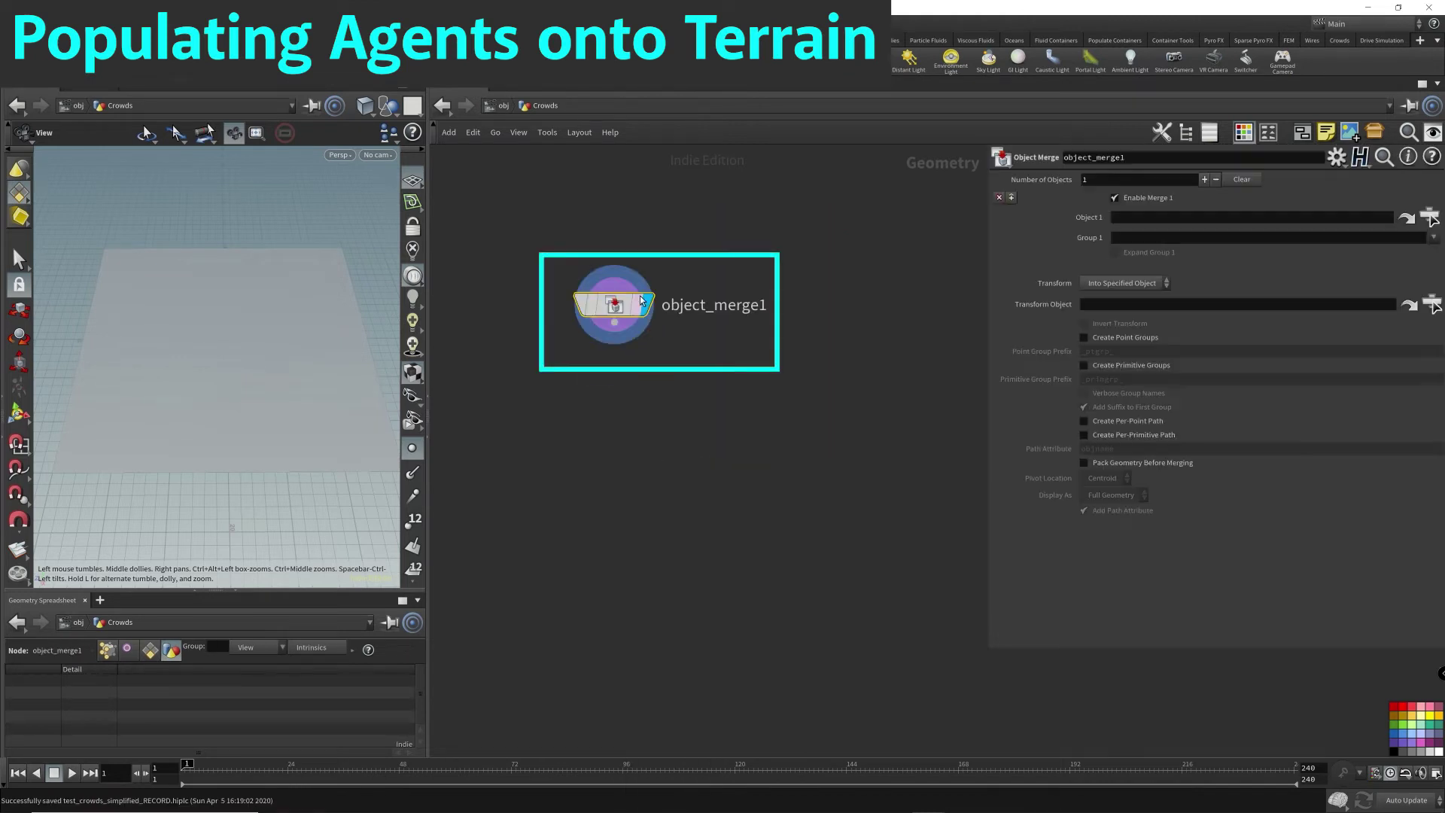
# - Set Object 1 of object_merge1 to /obj/Agent/OUT and its Transform to Into This Object
pyautogui.click(1428, 217)
pyautogui.click(1313, 143)
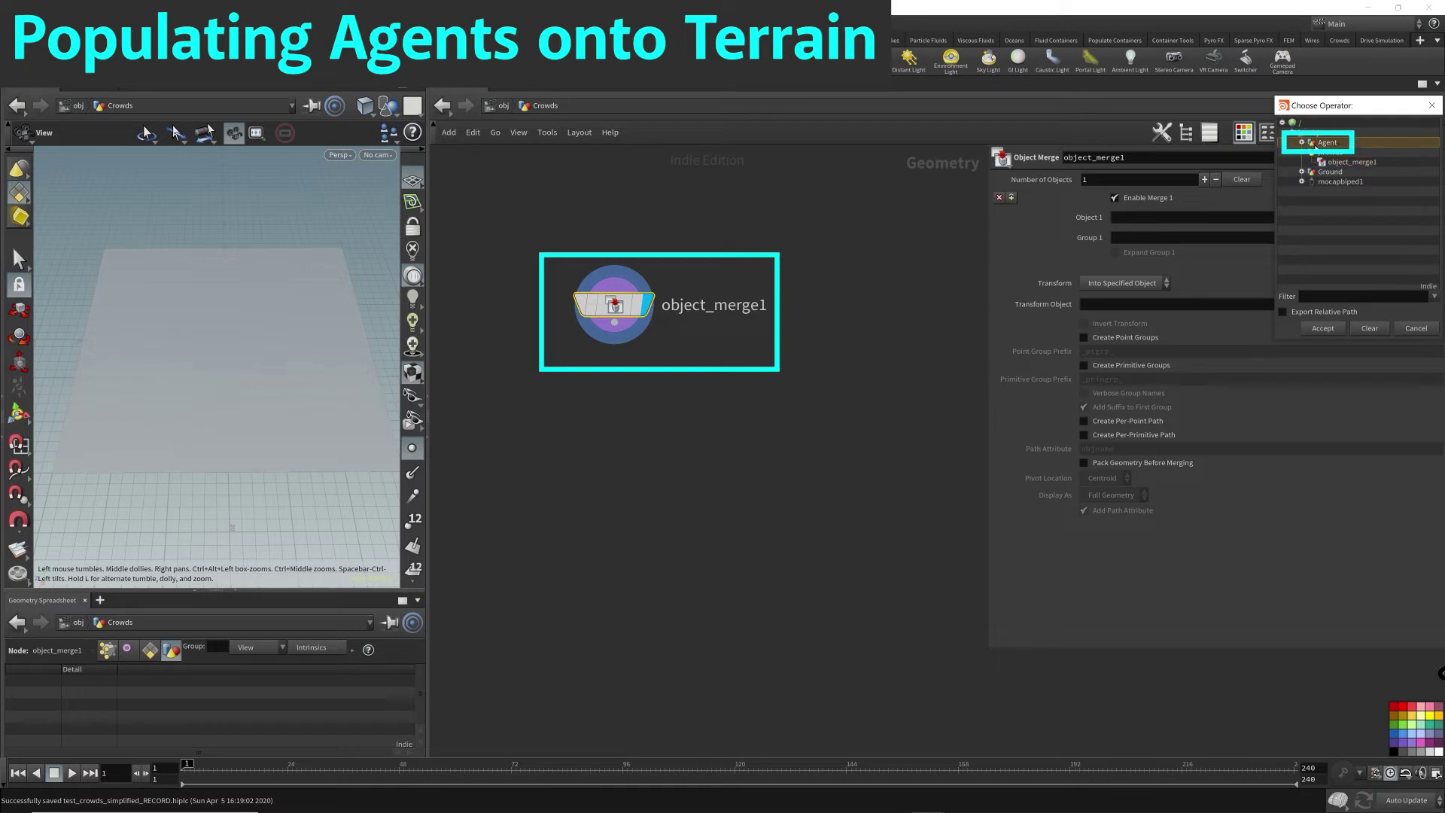
pyautogui.click(1302, 143)
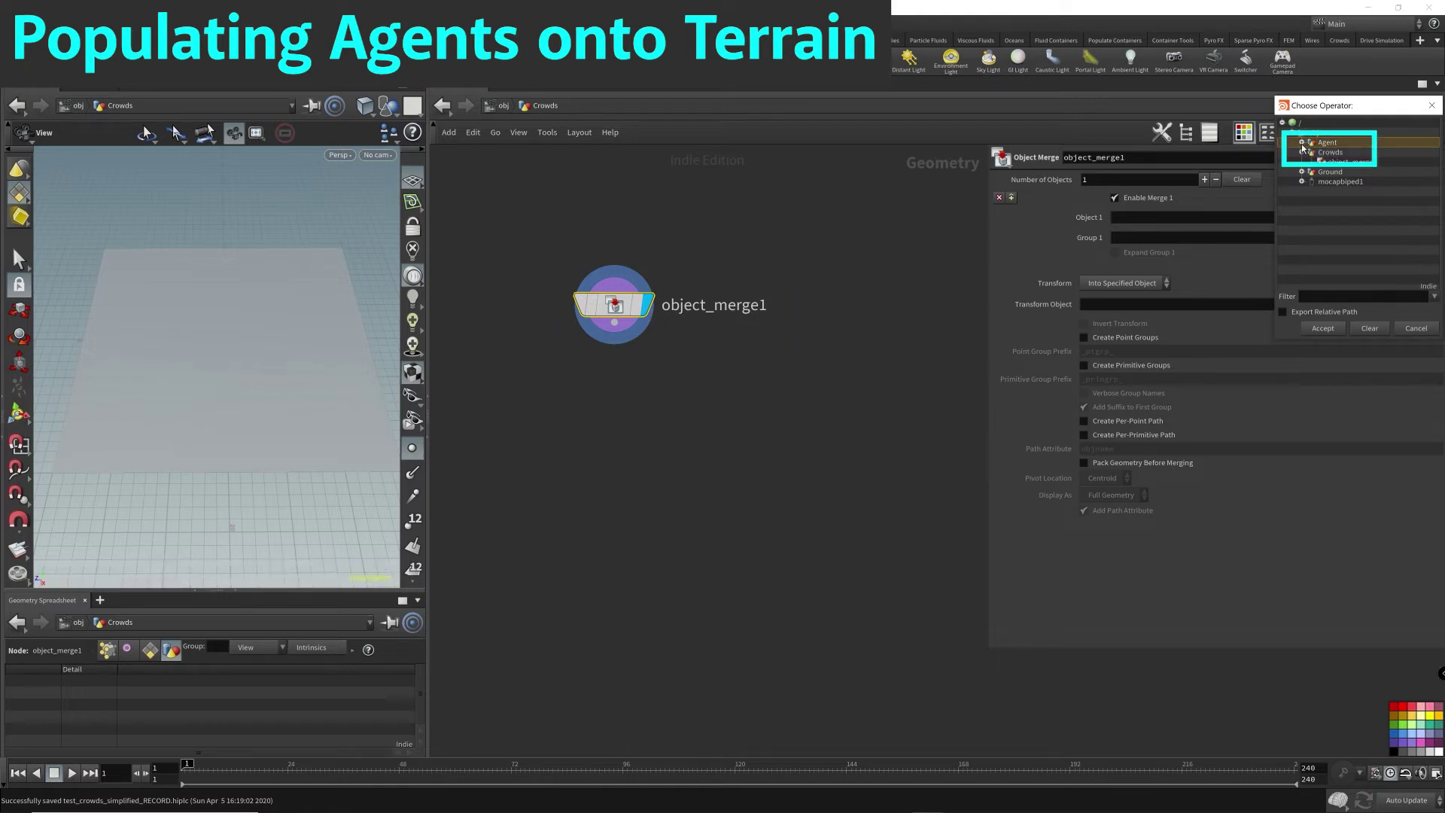
pyautogui.click(1344, 154)
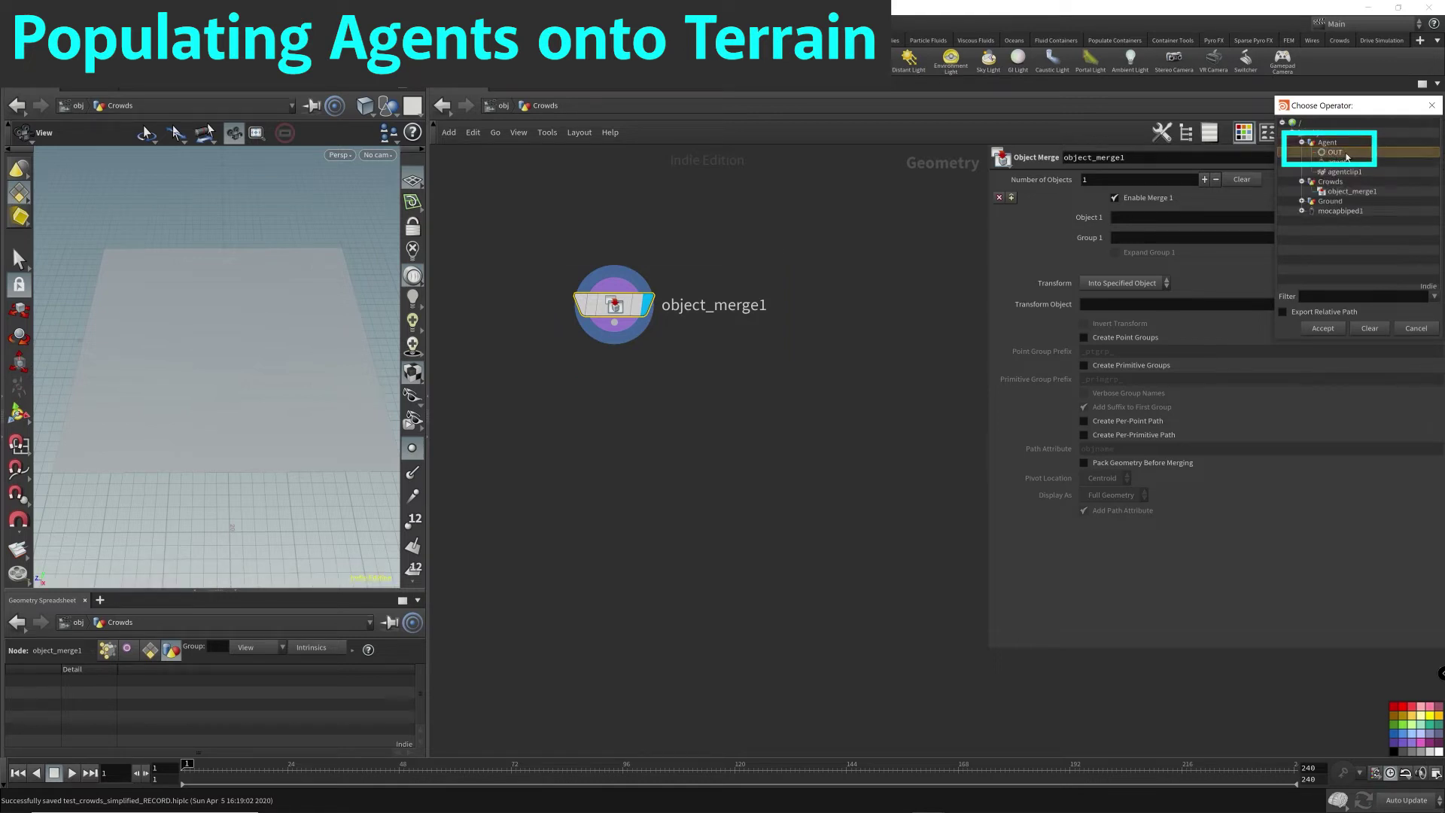
pyautogui.click(1322, 328)
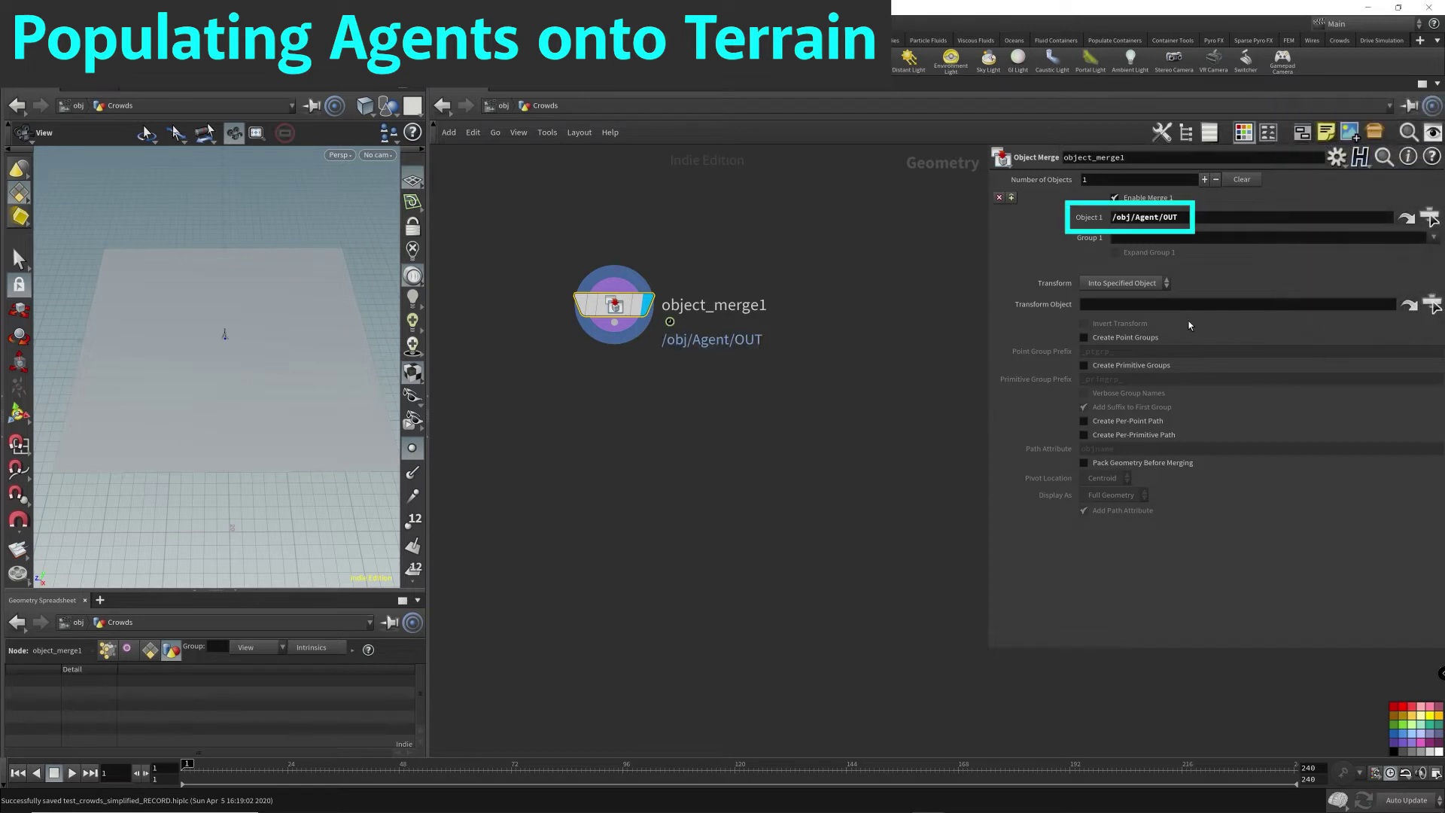
pyautogui.click(1123, 283)
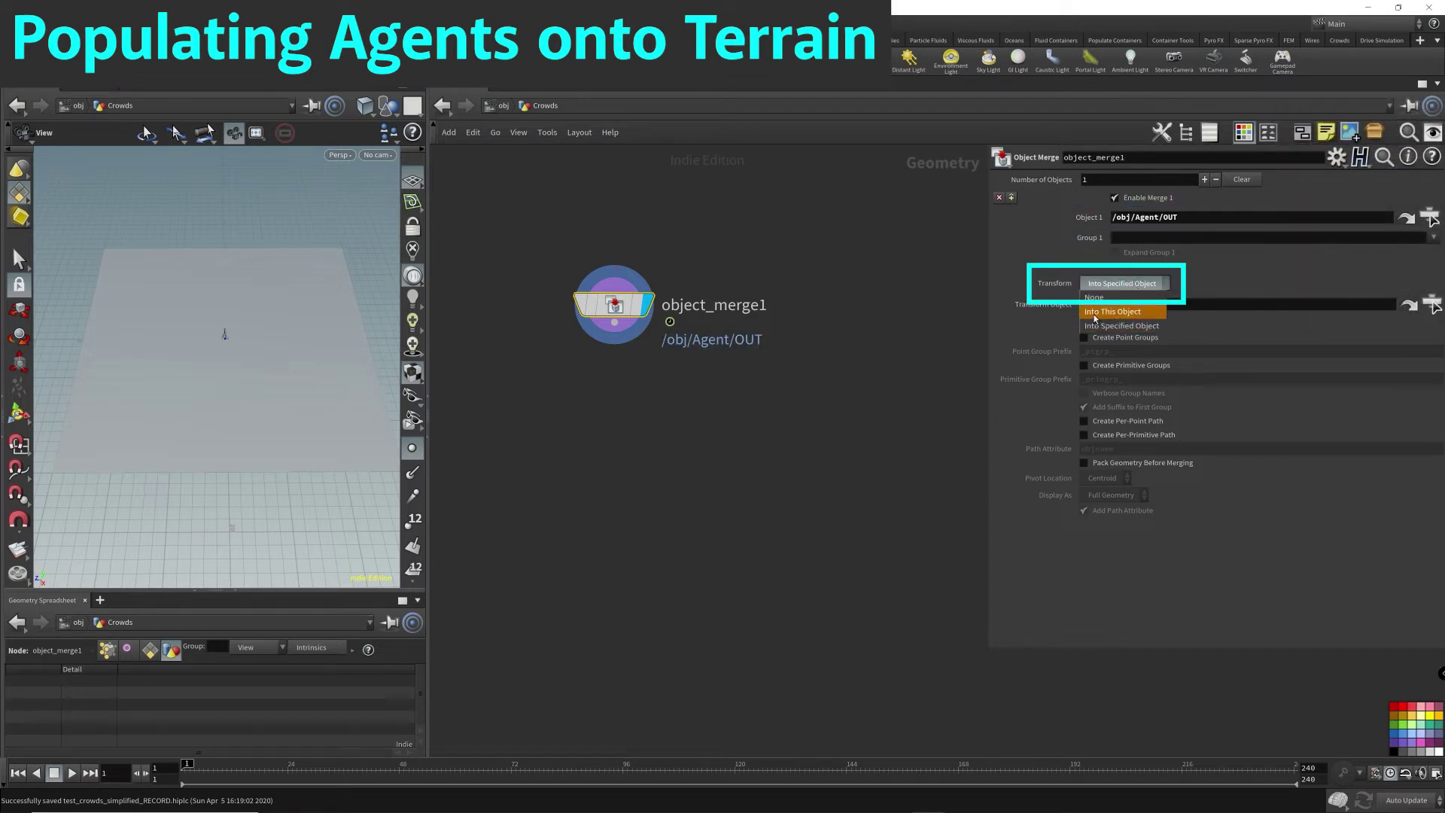
pyautogui.click(1136, 315)
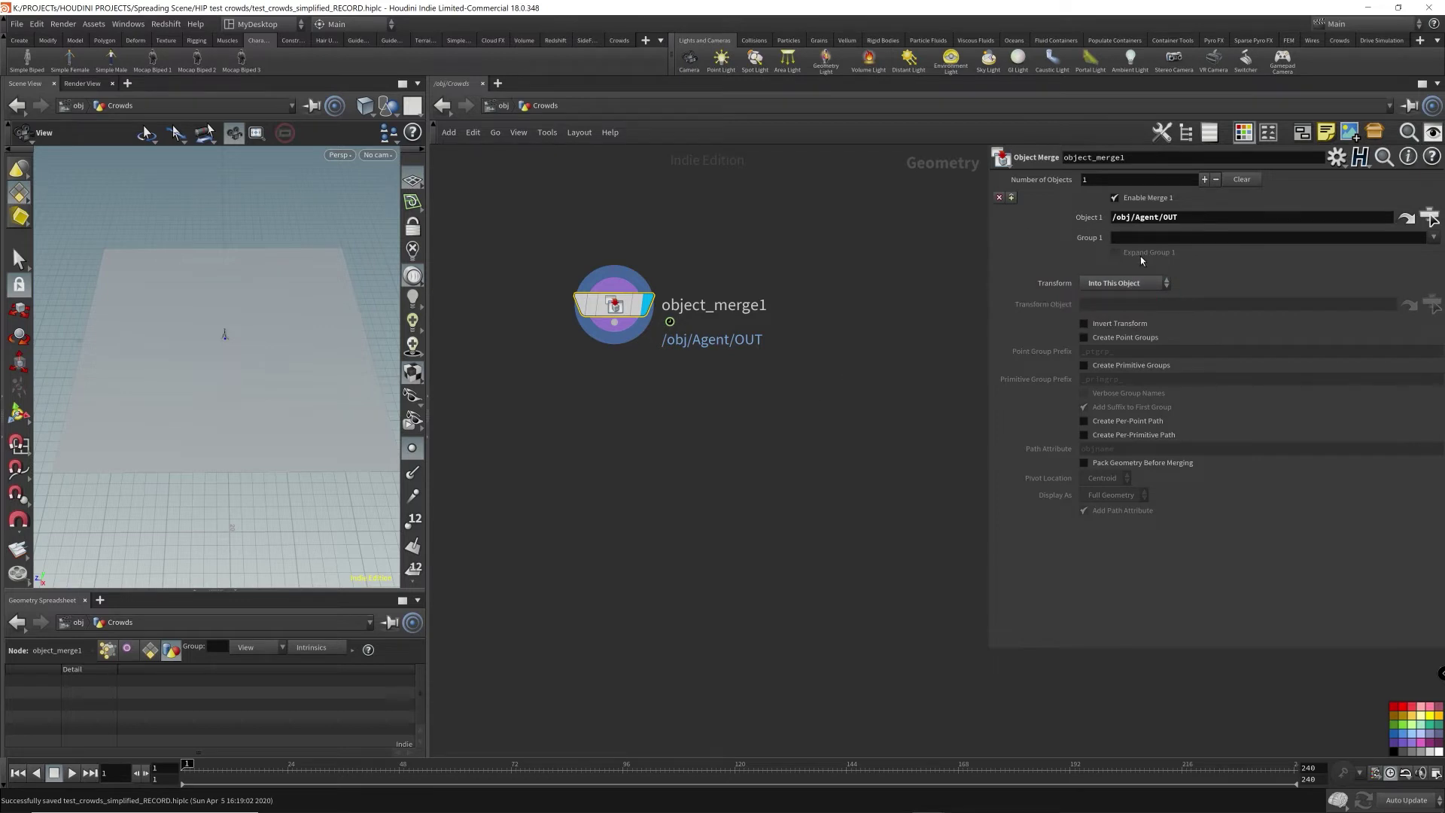
pyautogui.click(1212, 221)
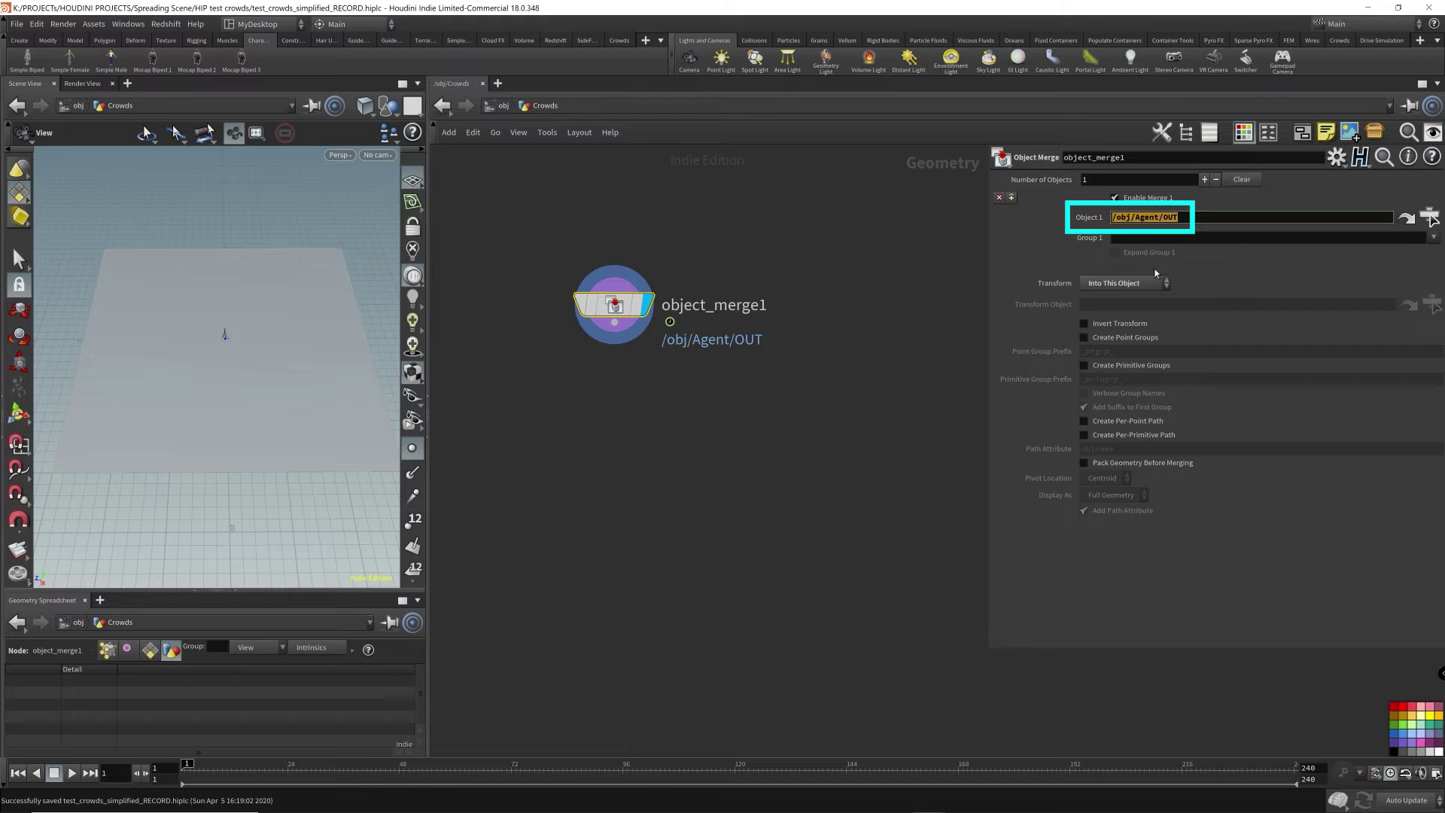
# - Add a second Object Merge node beside object_merge1
pyautogui.press('Tab')
pyautogui.write('obj')
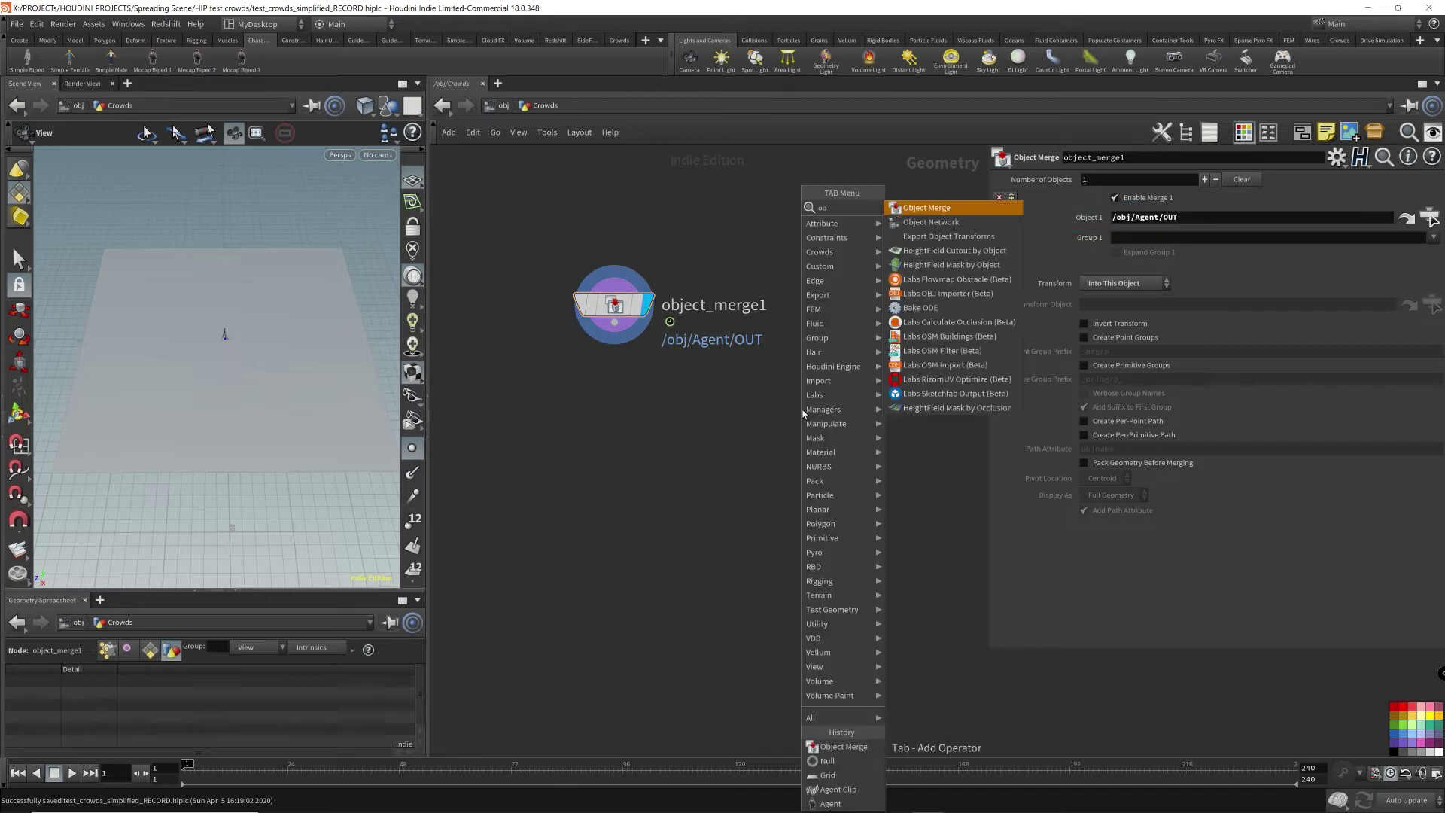
pyautogui.press('Return')
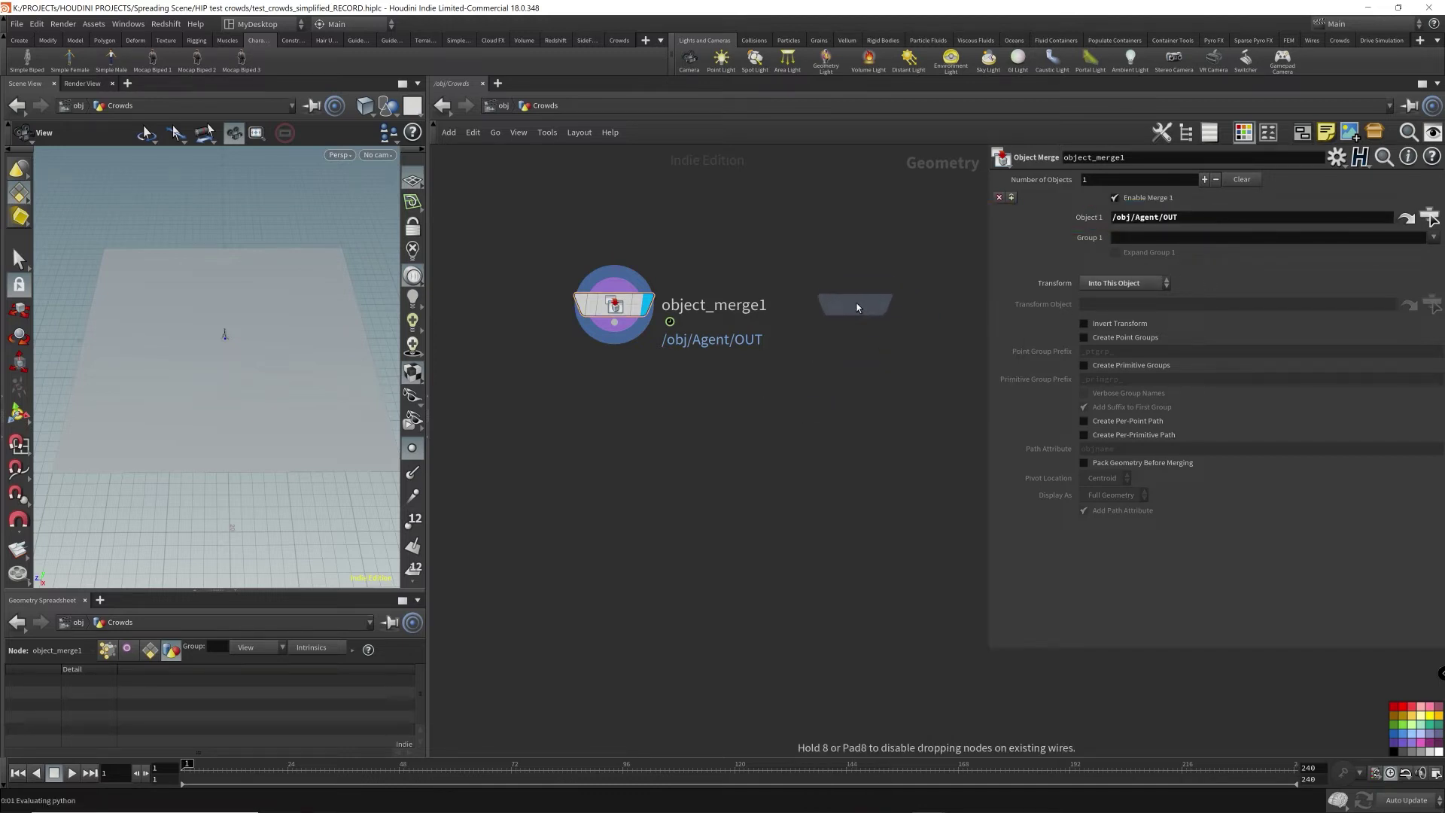
pyautogui.click(885, 282)
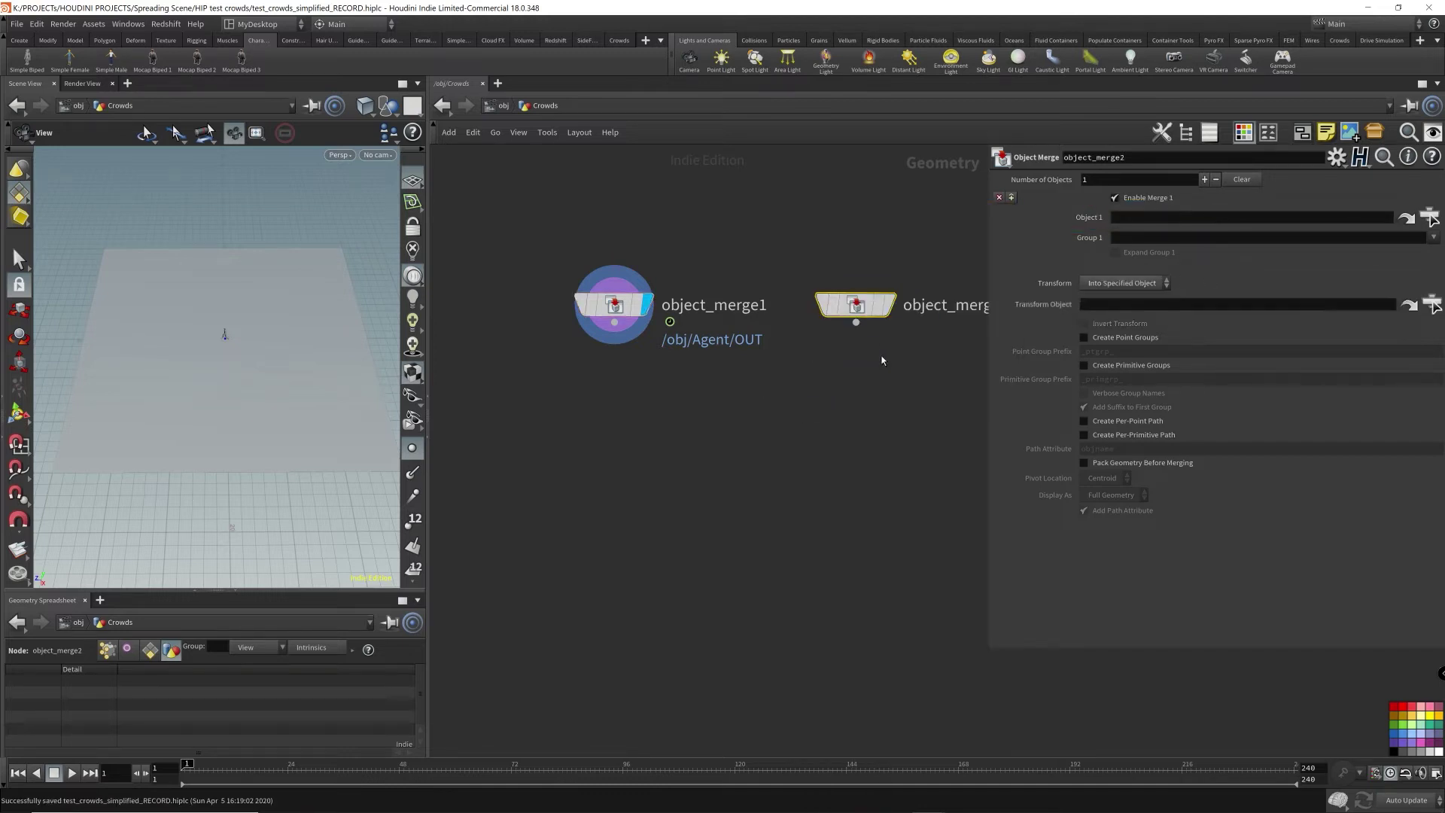
# - Set Object 1 of object_merge2 to /obj/Ground/OUT and its Transform to Into This Object
pyautogui.click(1429, 218)
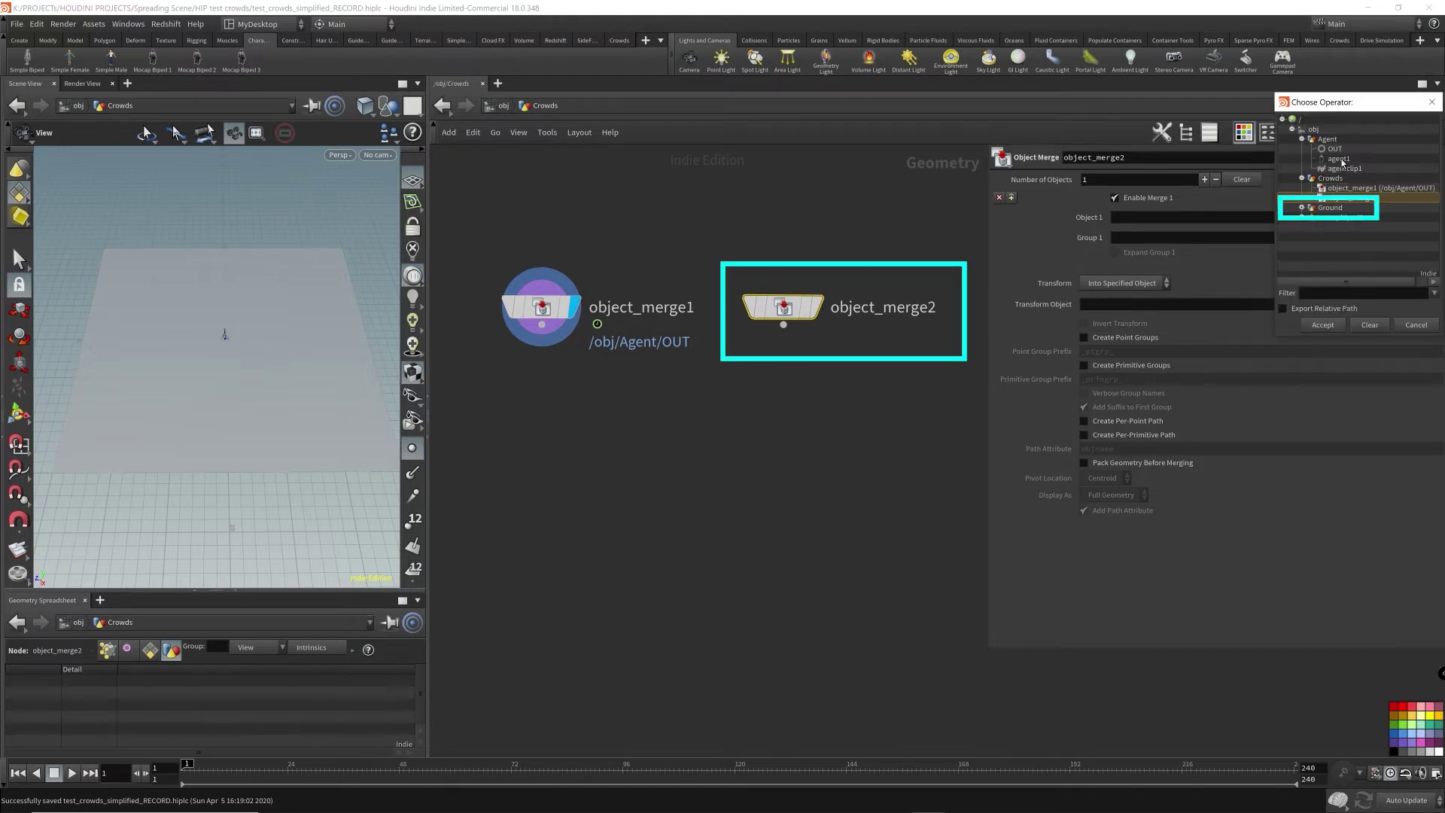
pyautogui.click(1302, 208)
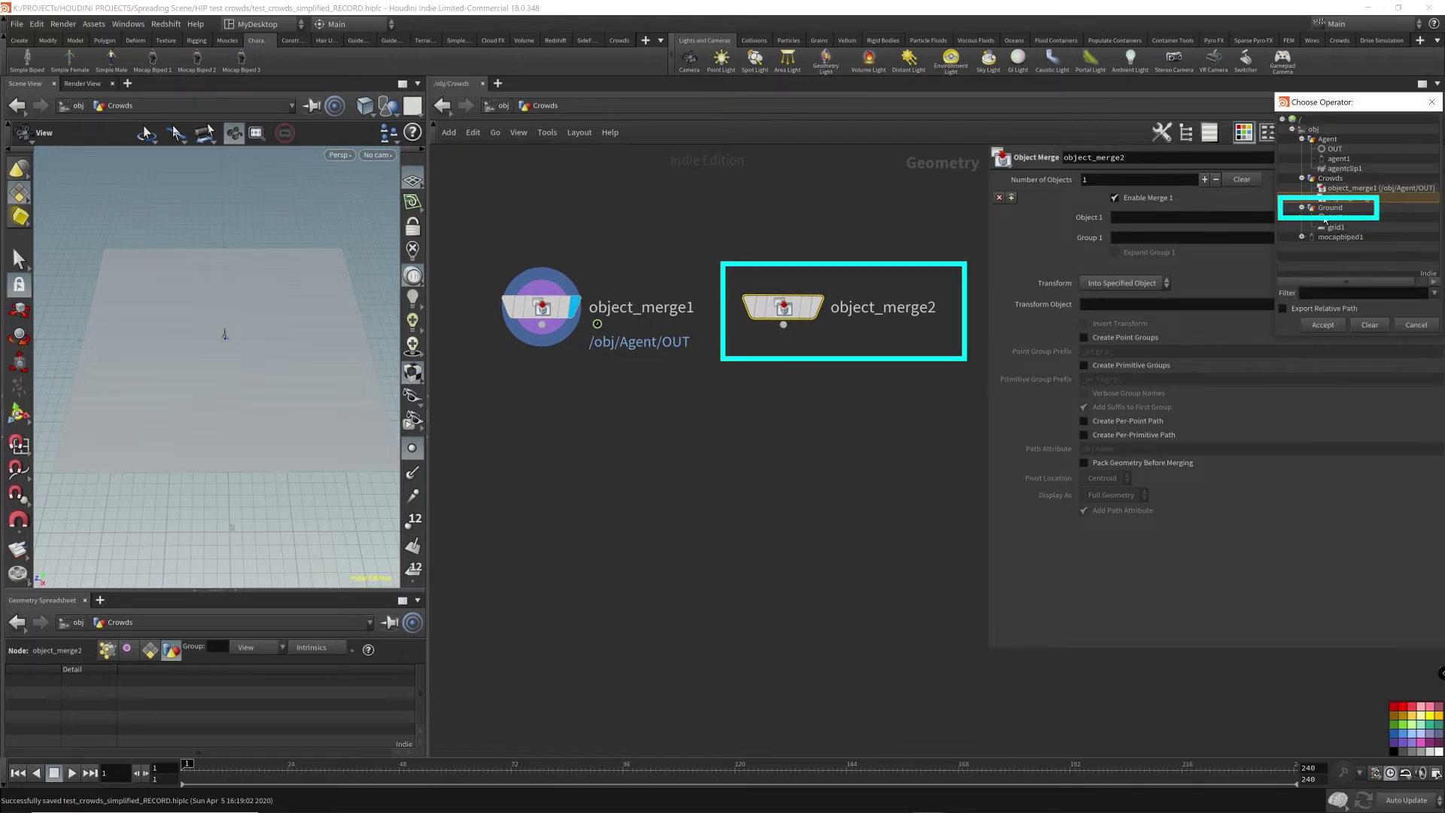
pyautogui.click(1330, 210)
pyautogui.click(1332, 217)
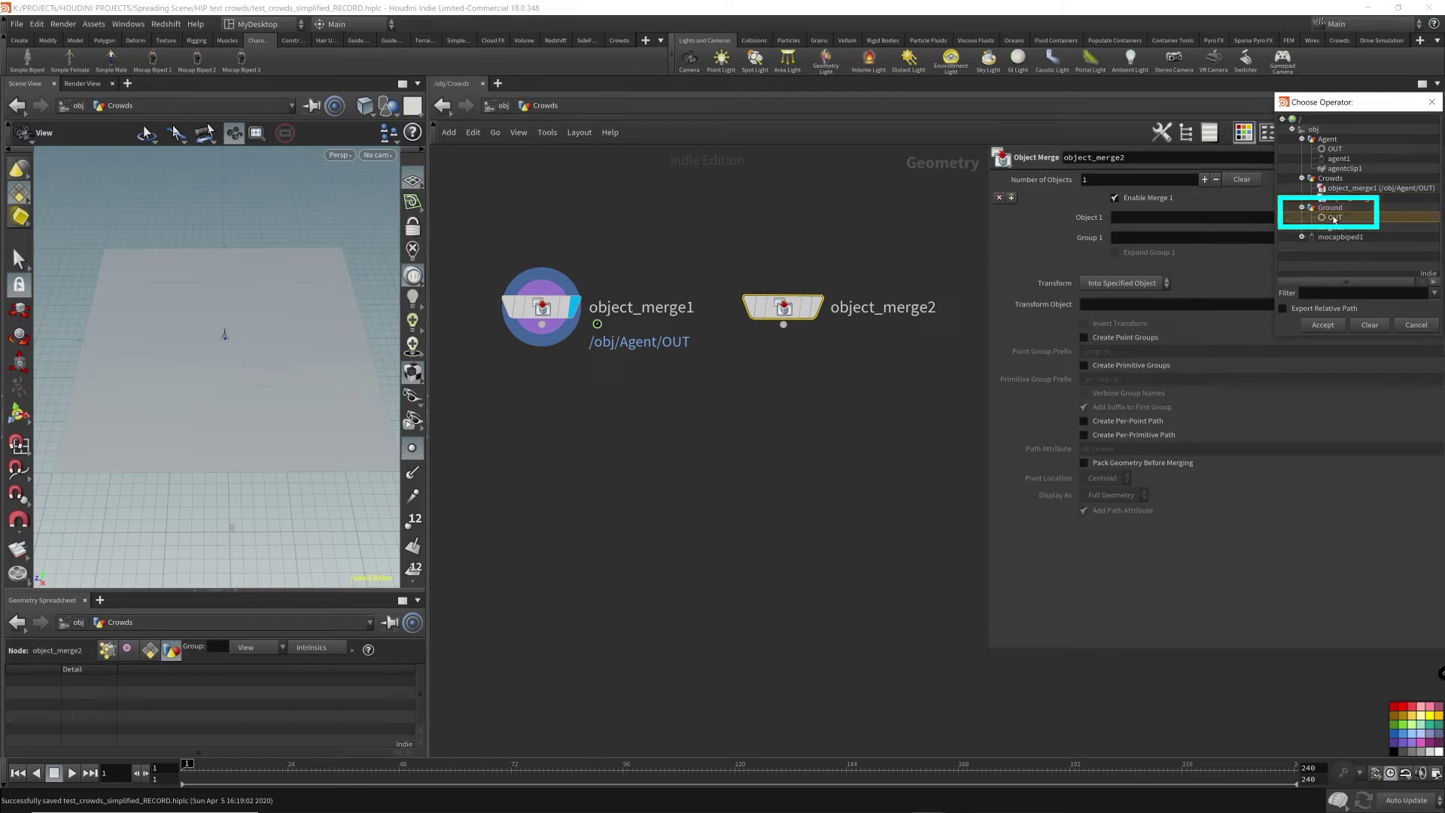
pyautogui.click(1324, 324)
pyautogui.click(1125, 284)
pyautogui.click(1133, 311)
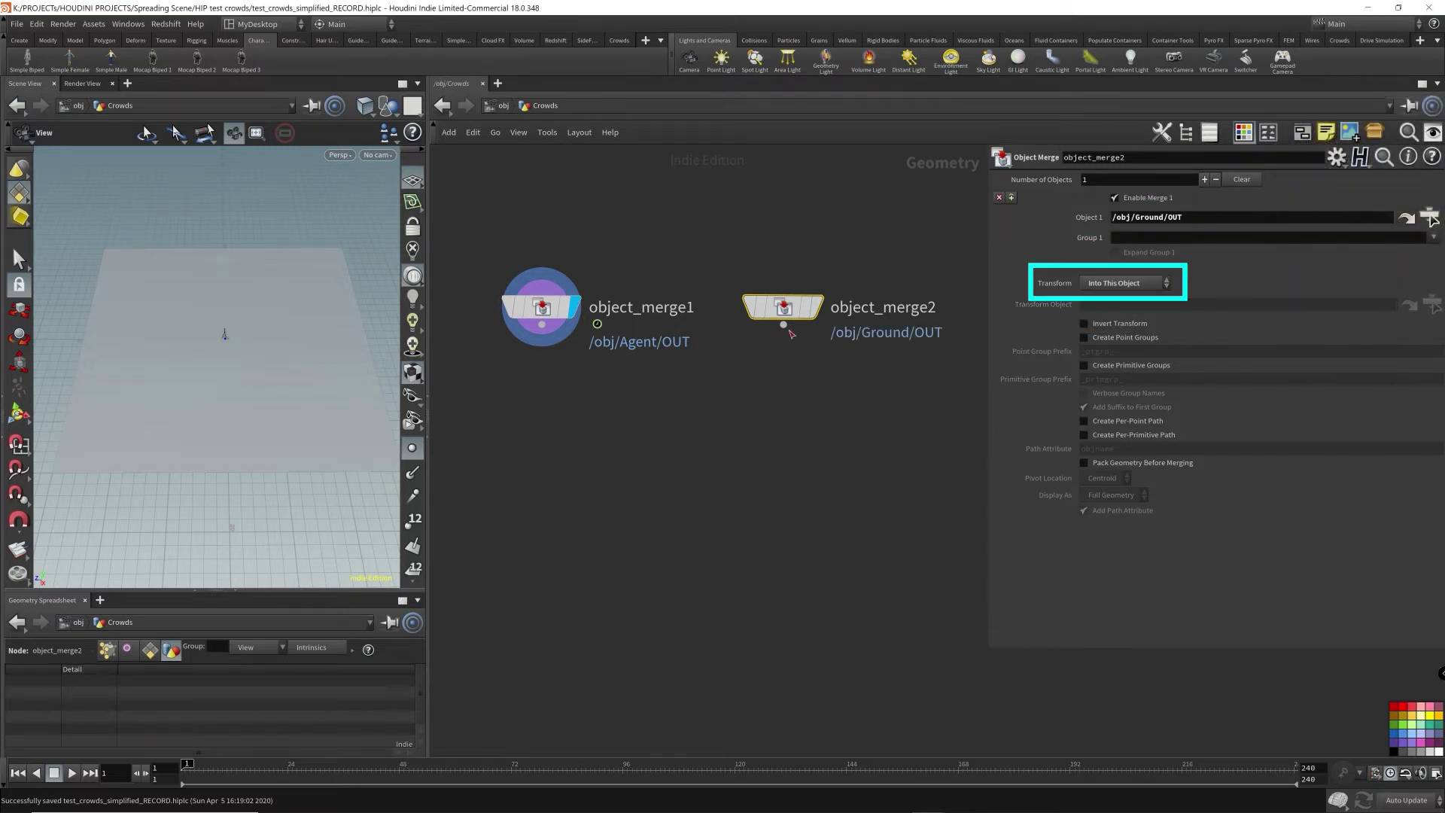
pyautogui.click(1125, 283)
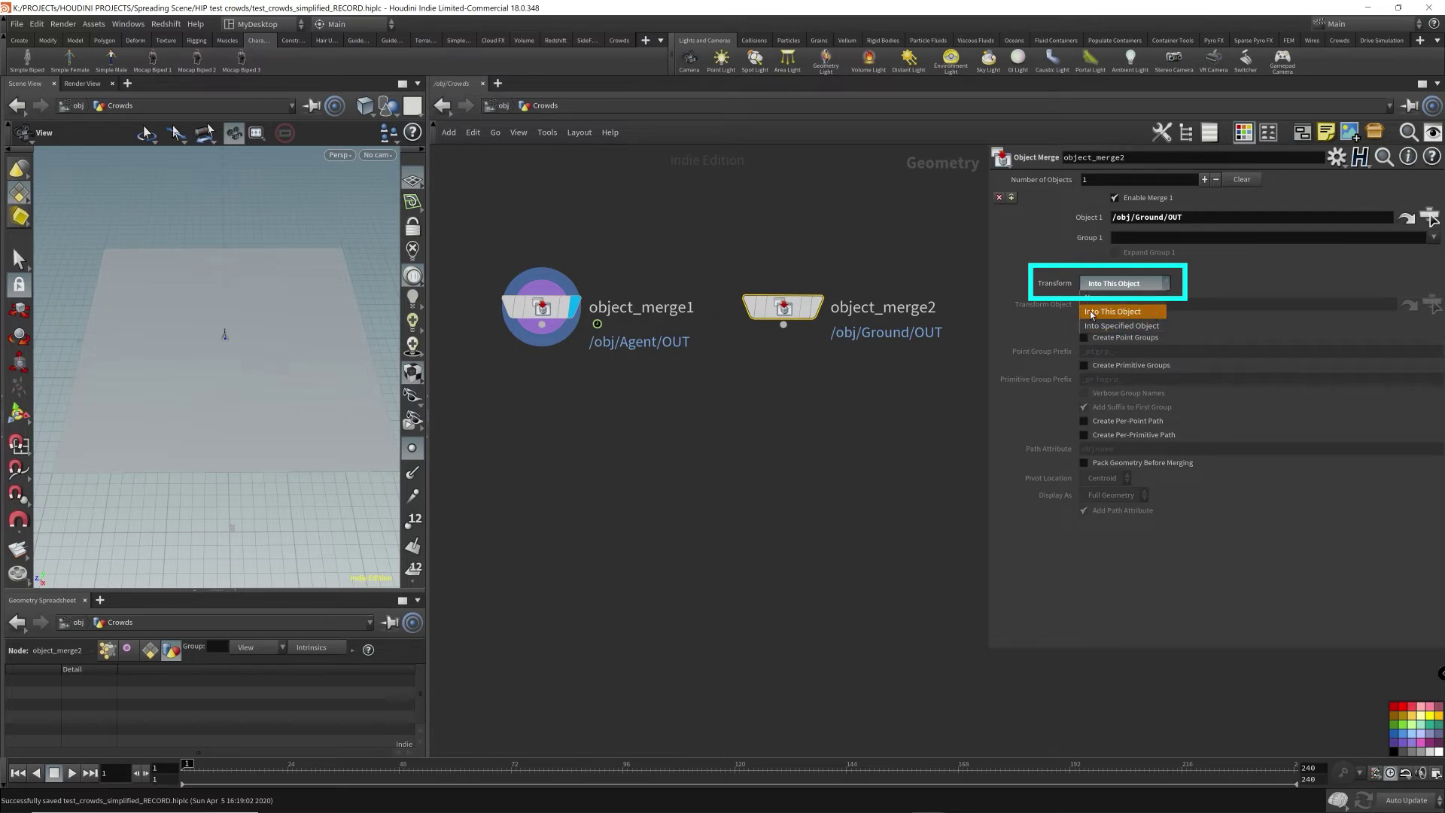
pyautogui.click(1139, 317)
pyautogui.press('Tab')
pyautogui.write('crow')
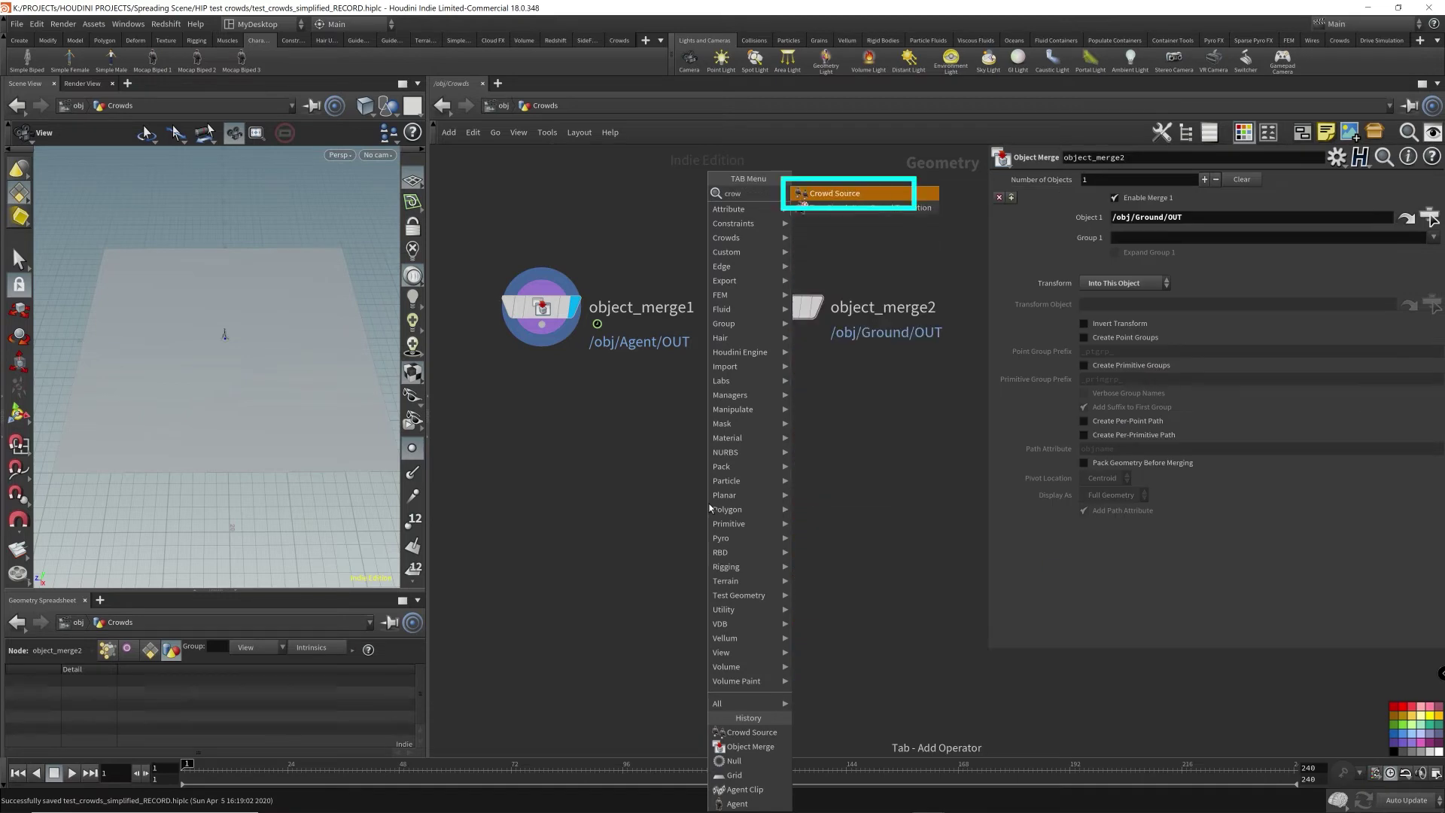
pyautogui.press('Return')
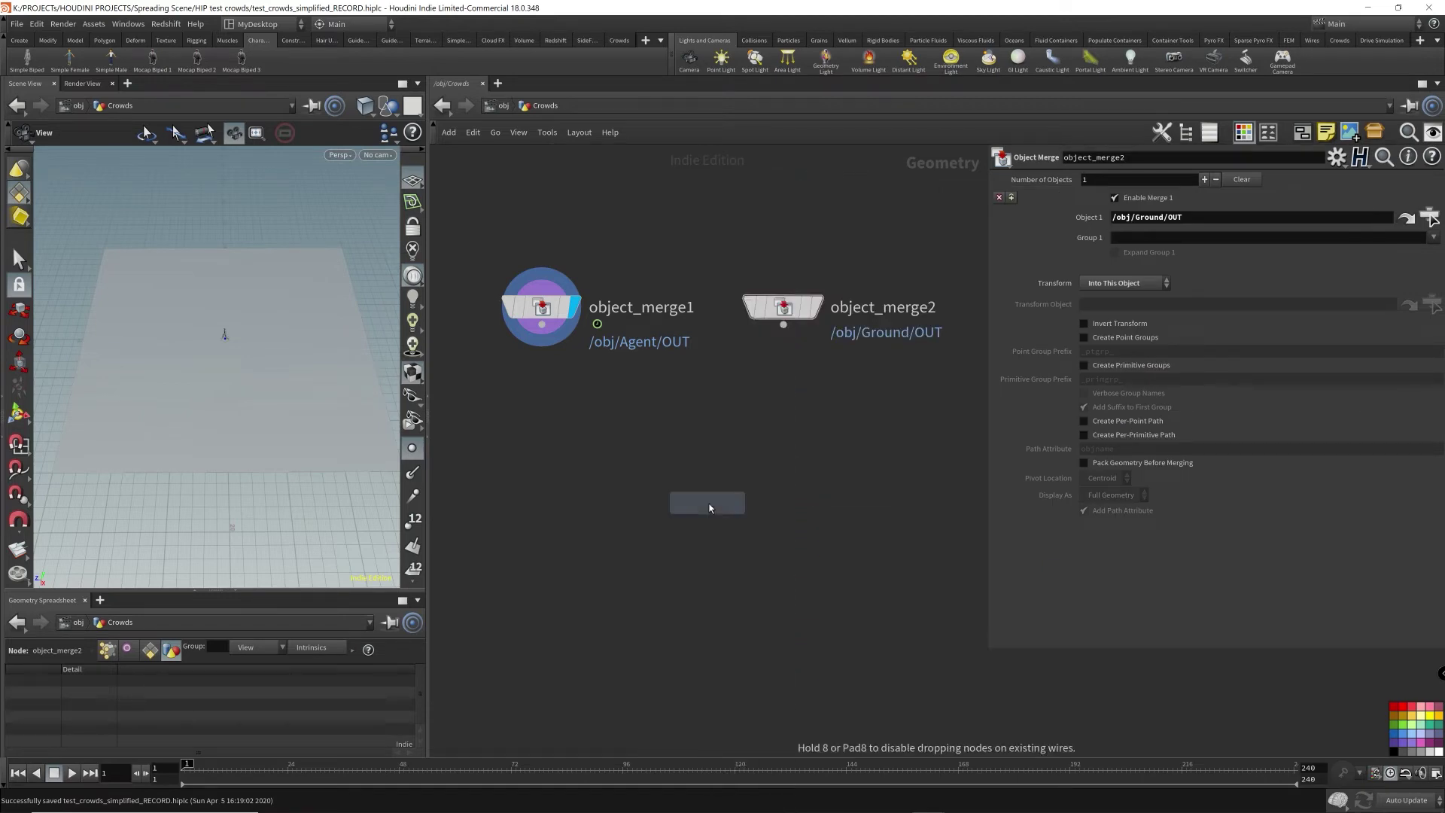
pyautogui.click(706, 496)
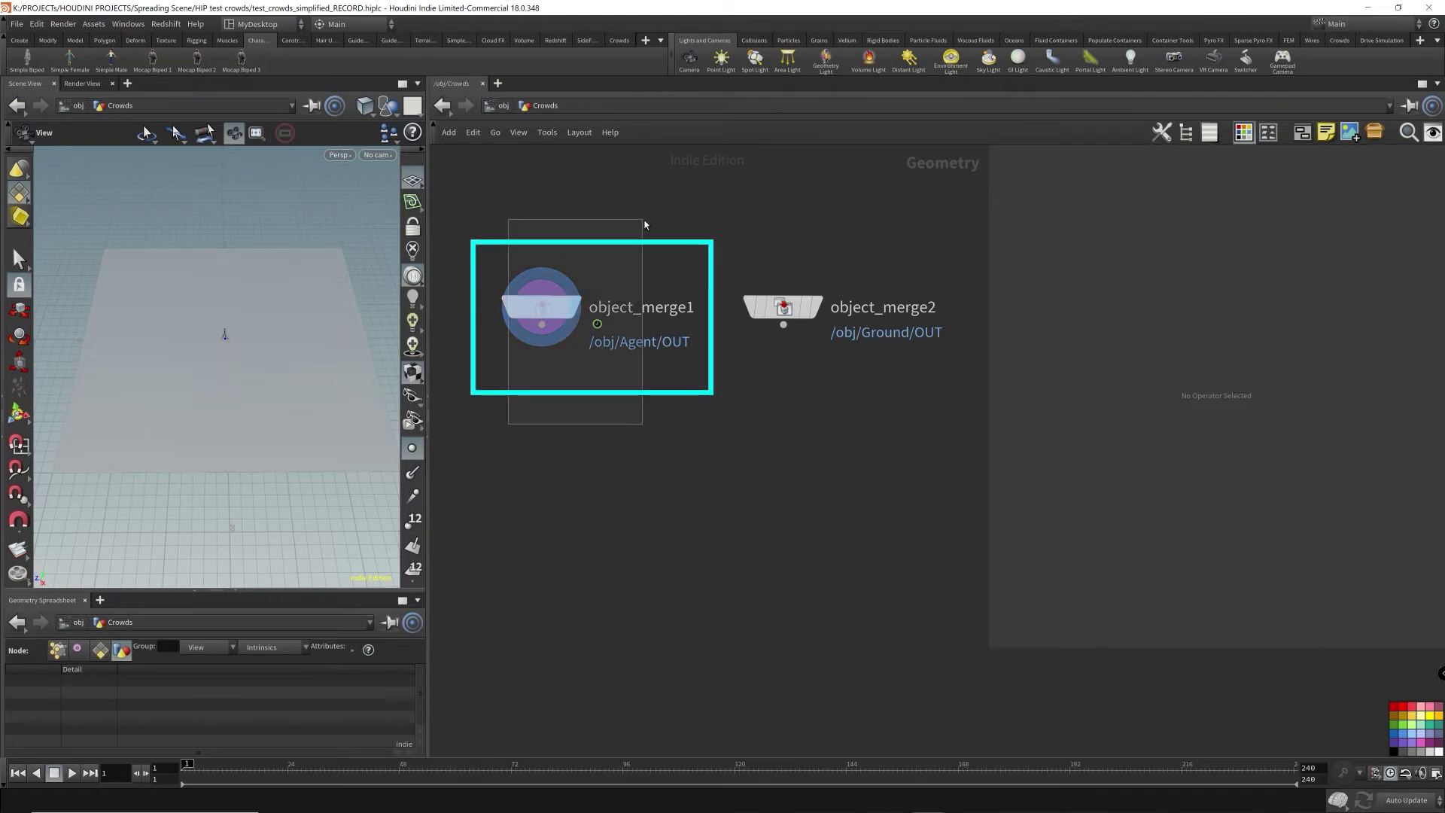
# - Add a Crowd Source node below the two Object Merge nodes
pyautogui.click(783, 307)
pyautogui.click(823, 422)
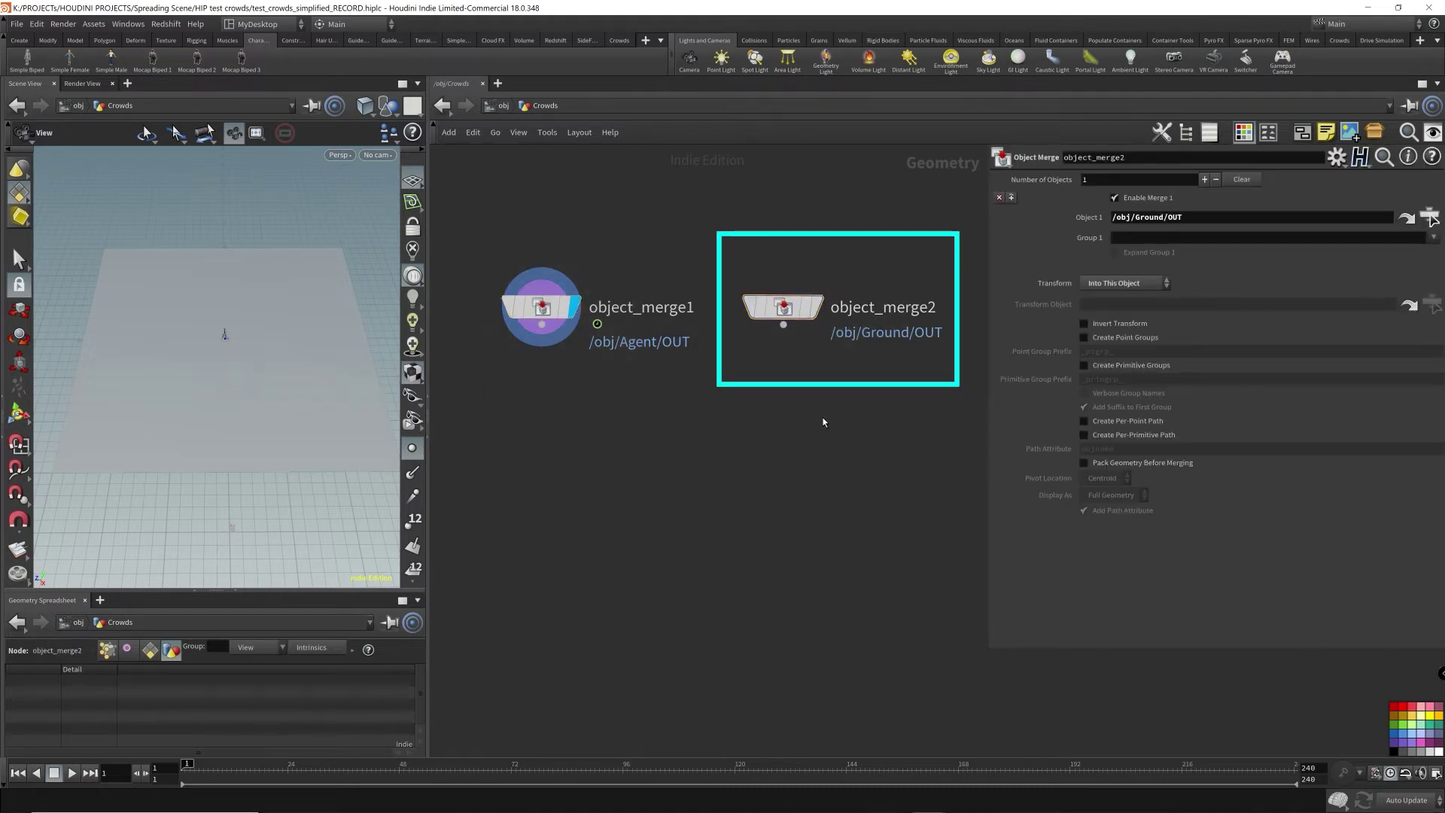
pyautogui.press('Tab')
pyautogui.write('c')
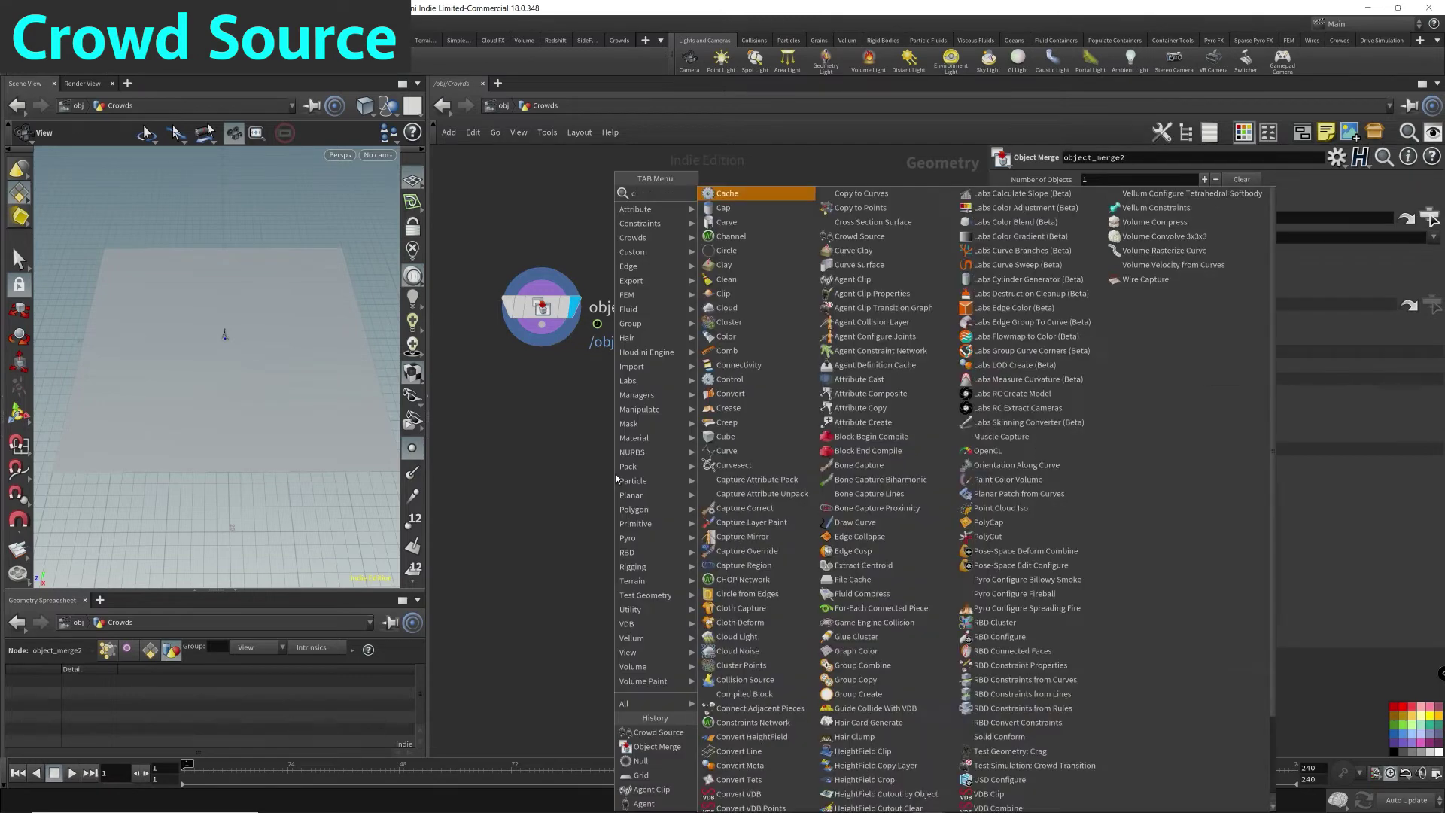
pyautogui.write('rowd s')
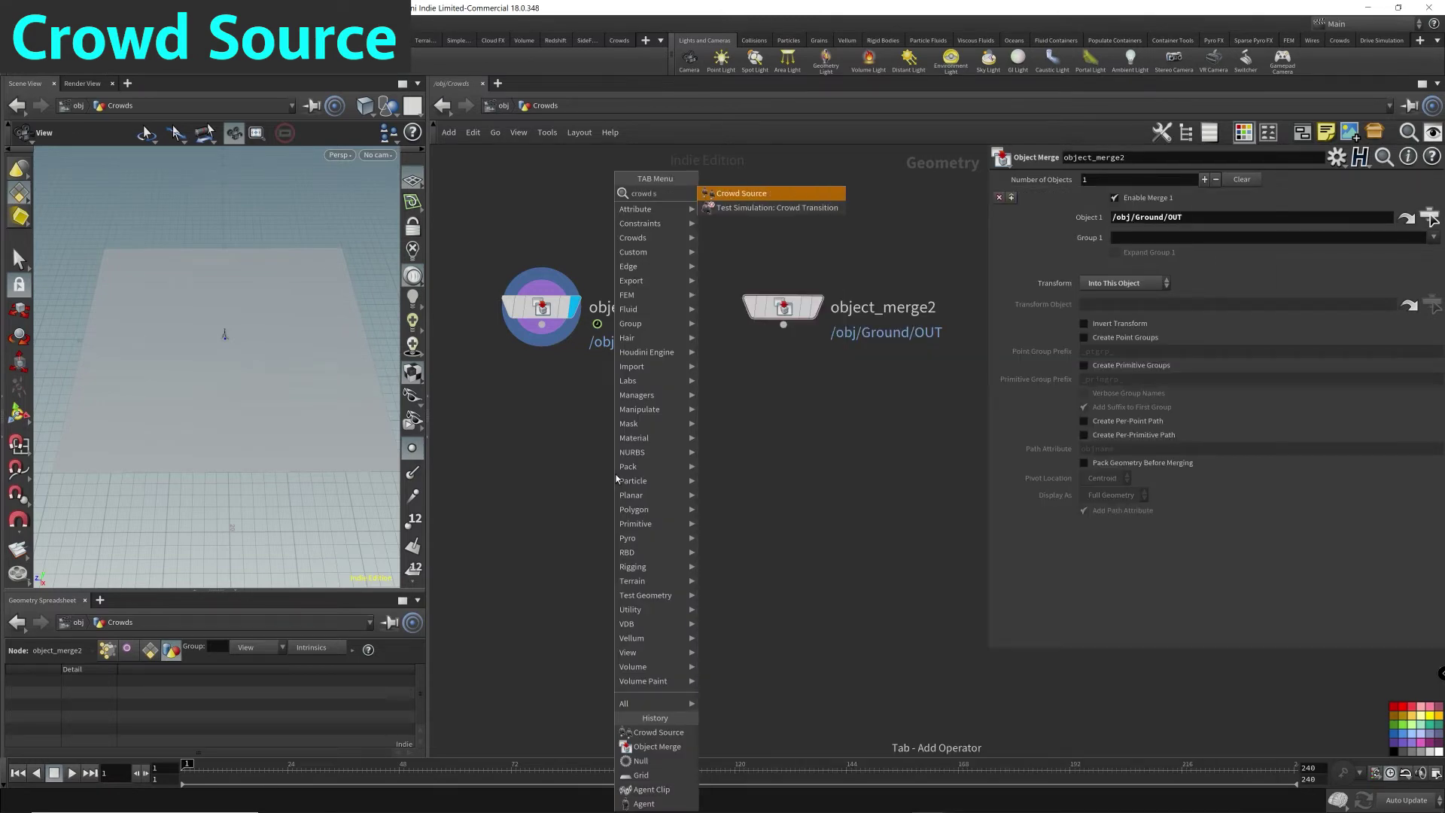
pyautogui.press('Return')
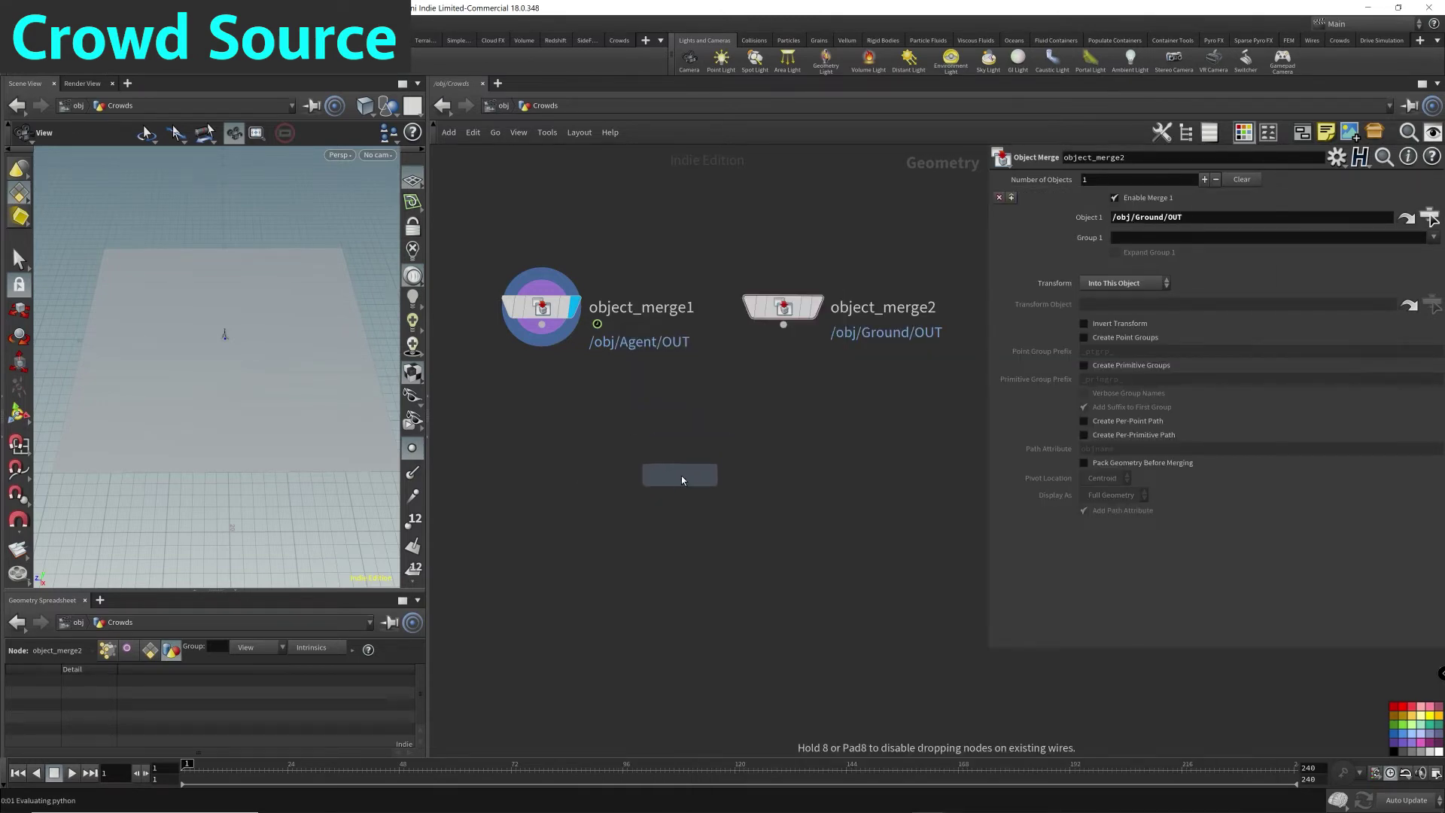
pyautogui.click(682, 477)
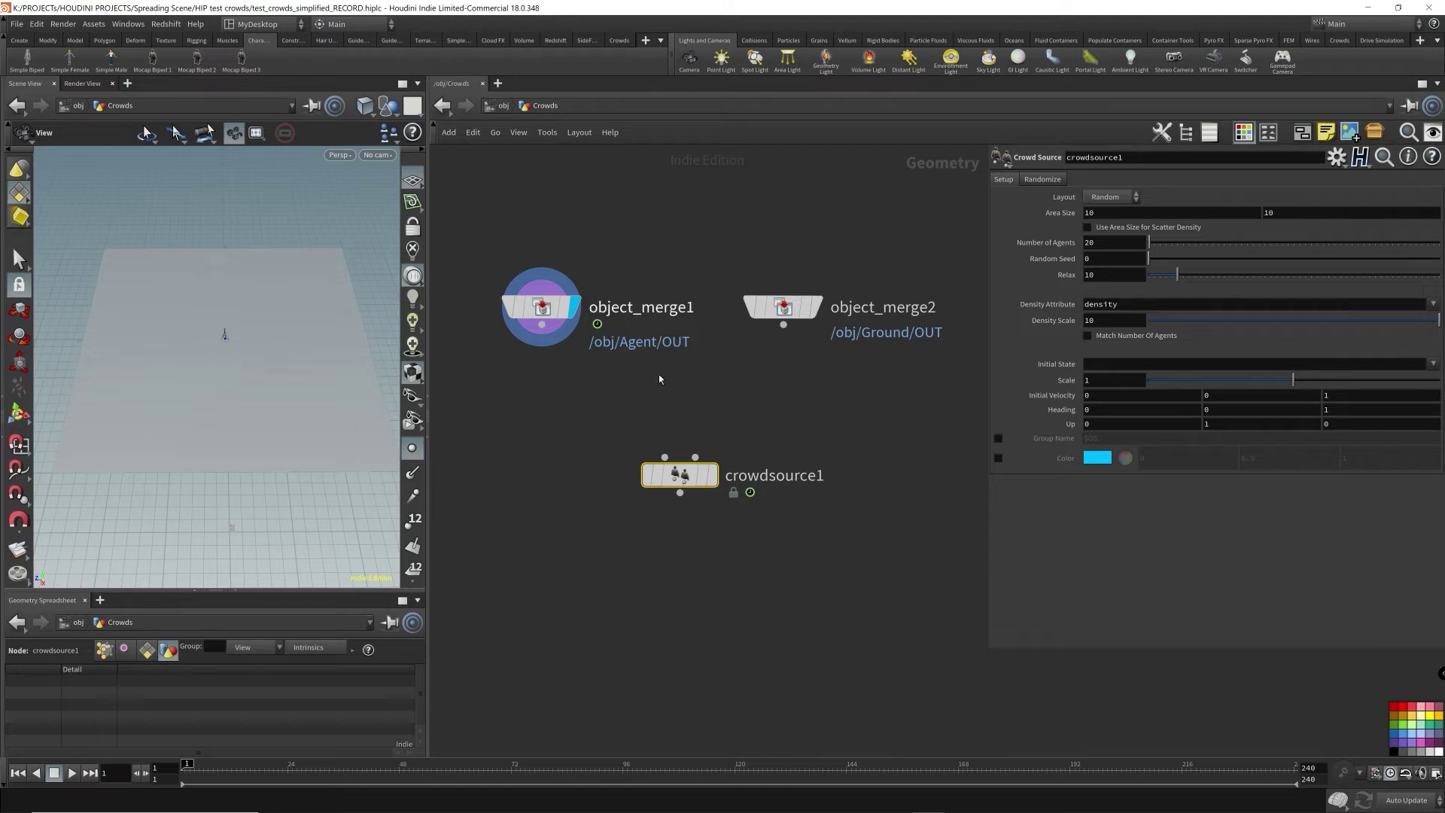
# - Check the two Object Merge nodes and set the display flag on crowdsource1
pyautogui.moveTo(490, 385); pyautogui.dragTo(608, 261)
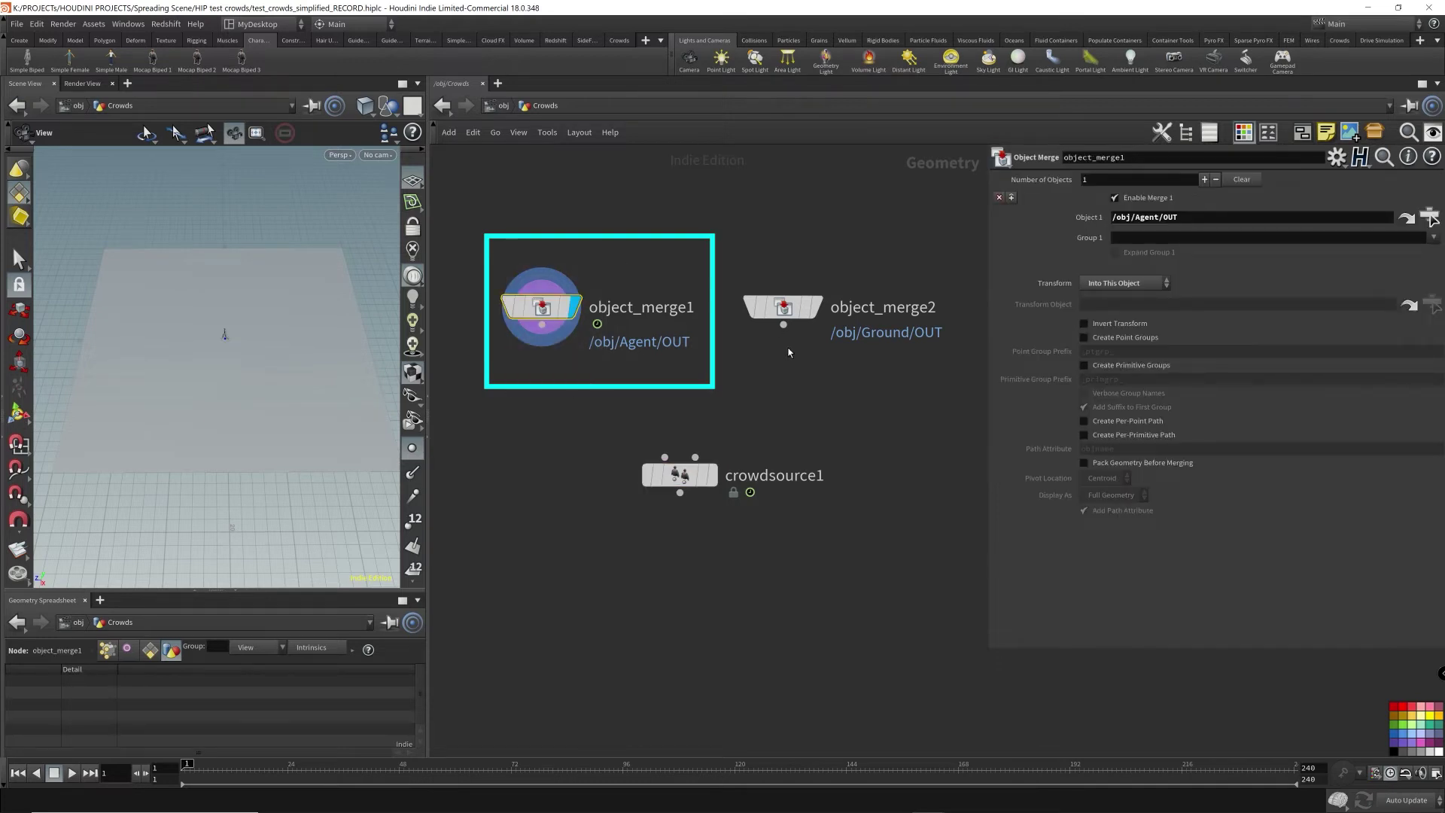
pyautogui.click(782, 307)
pyautogui.click(679, 474)
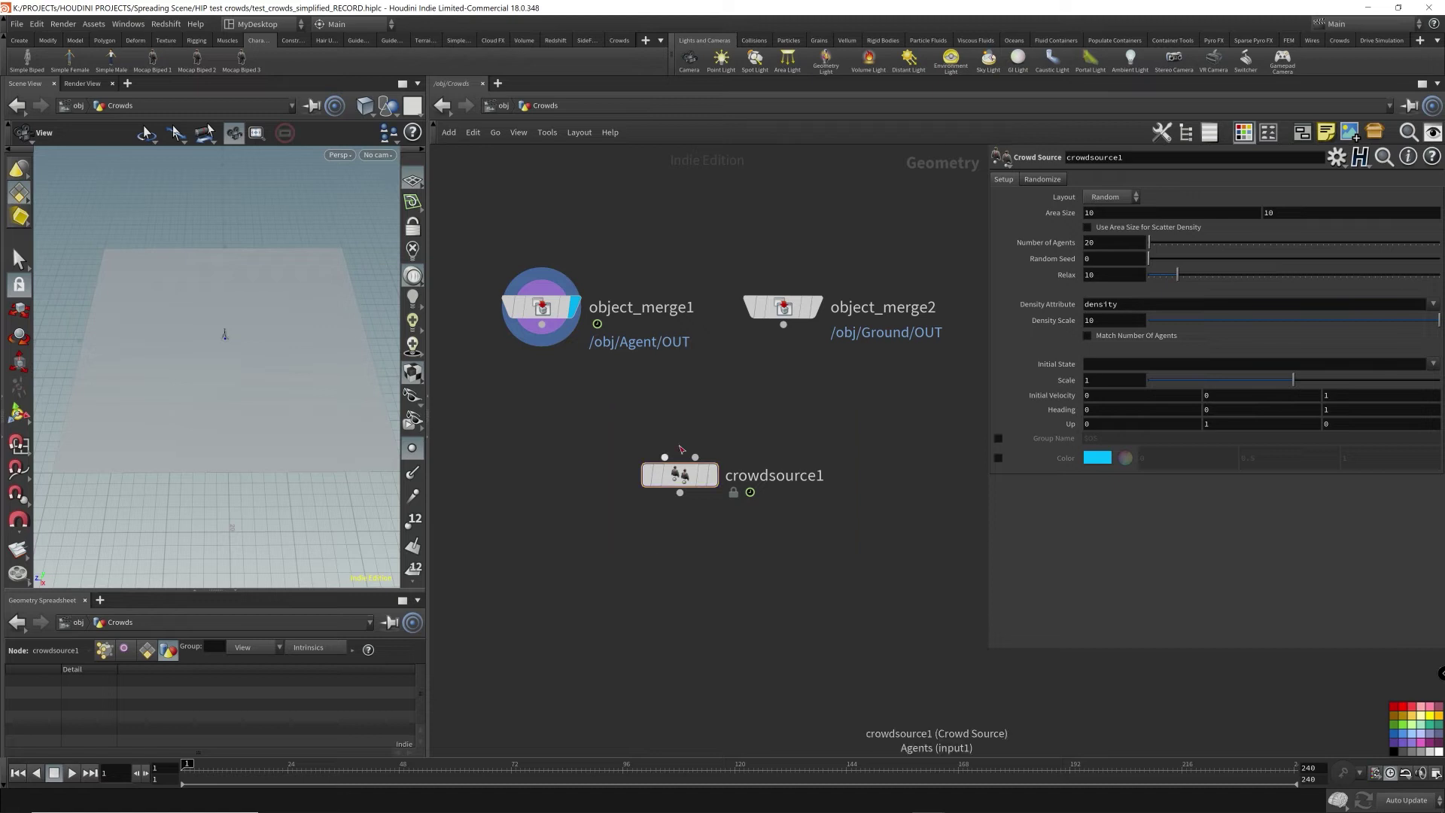
pyautogui.click(720, 479)
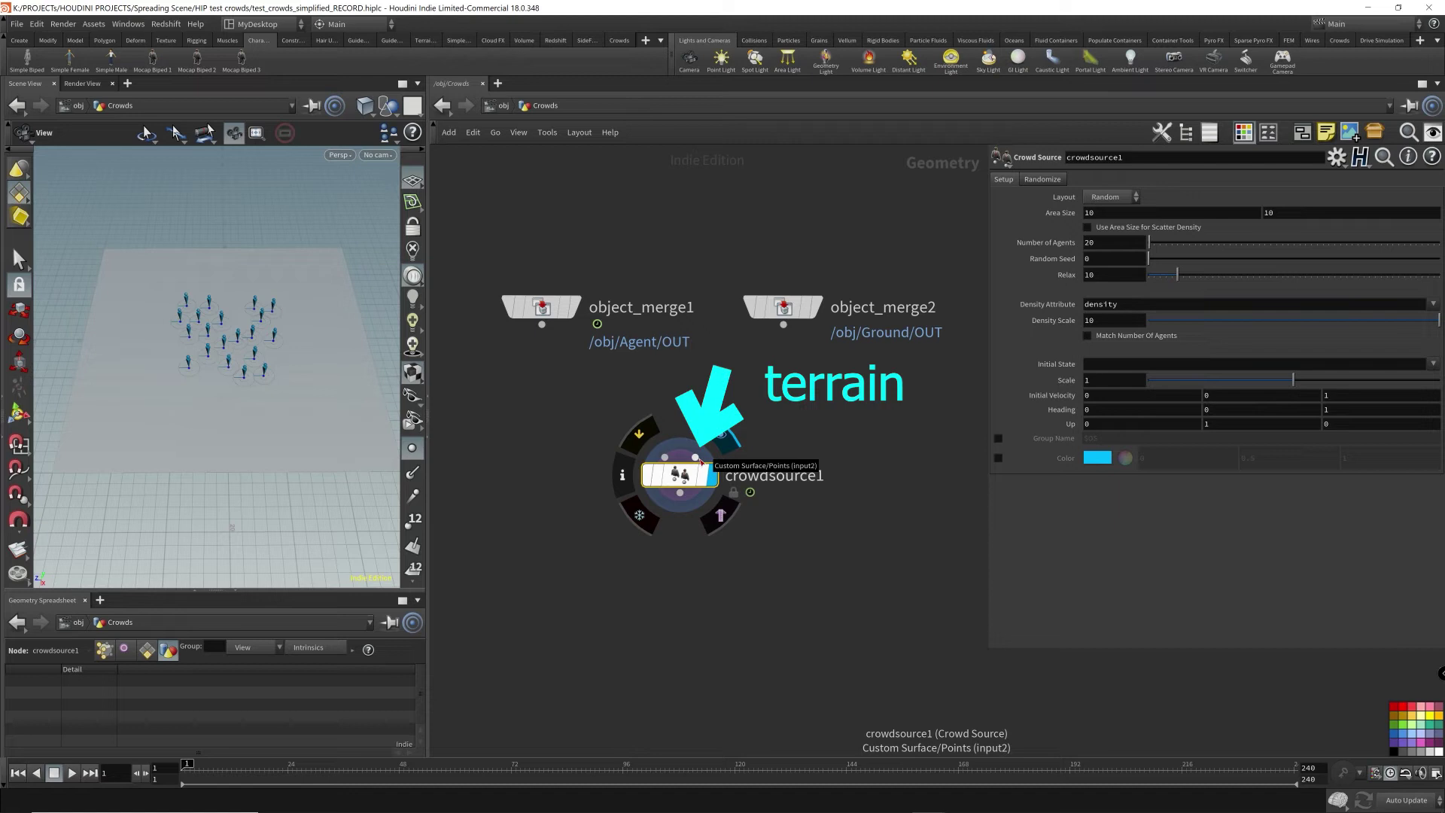
# - Connect object_merge1 to the first input of crowdsource1 and object_merge2 to its second input
pyautogui.click(542, 324)
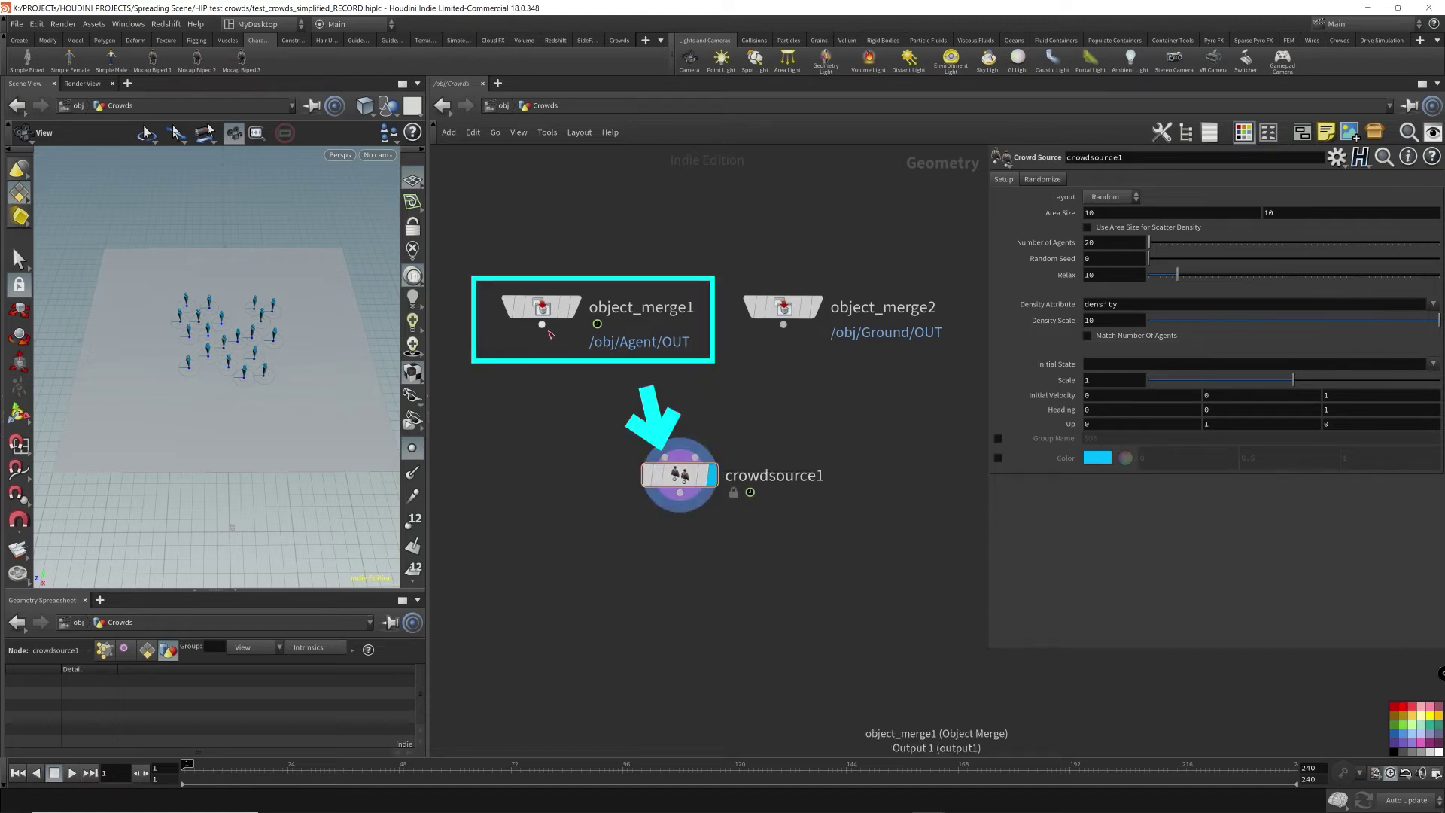
pyautogui.click(664, 456)
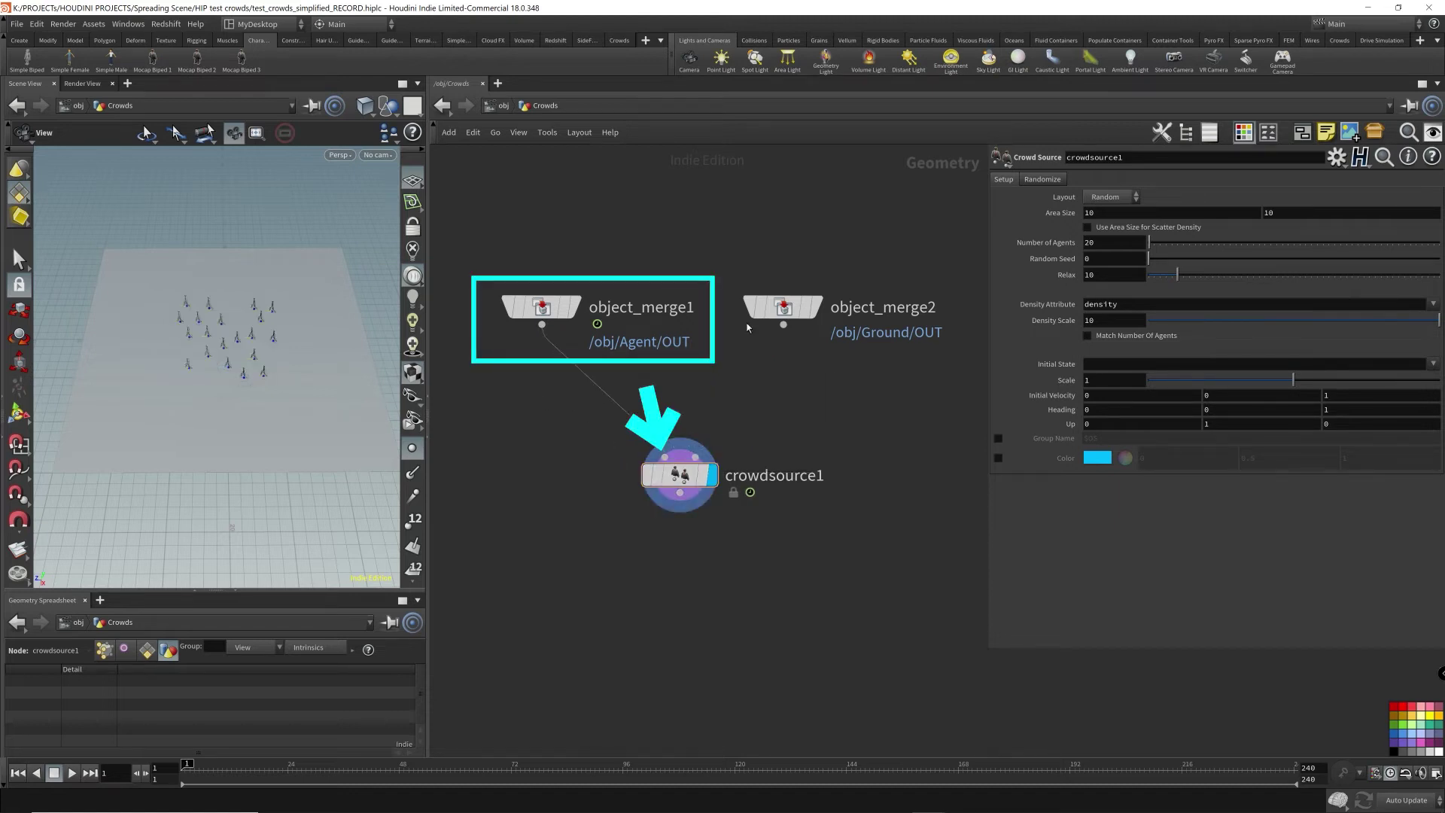
pyautogui.click(783, 326)
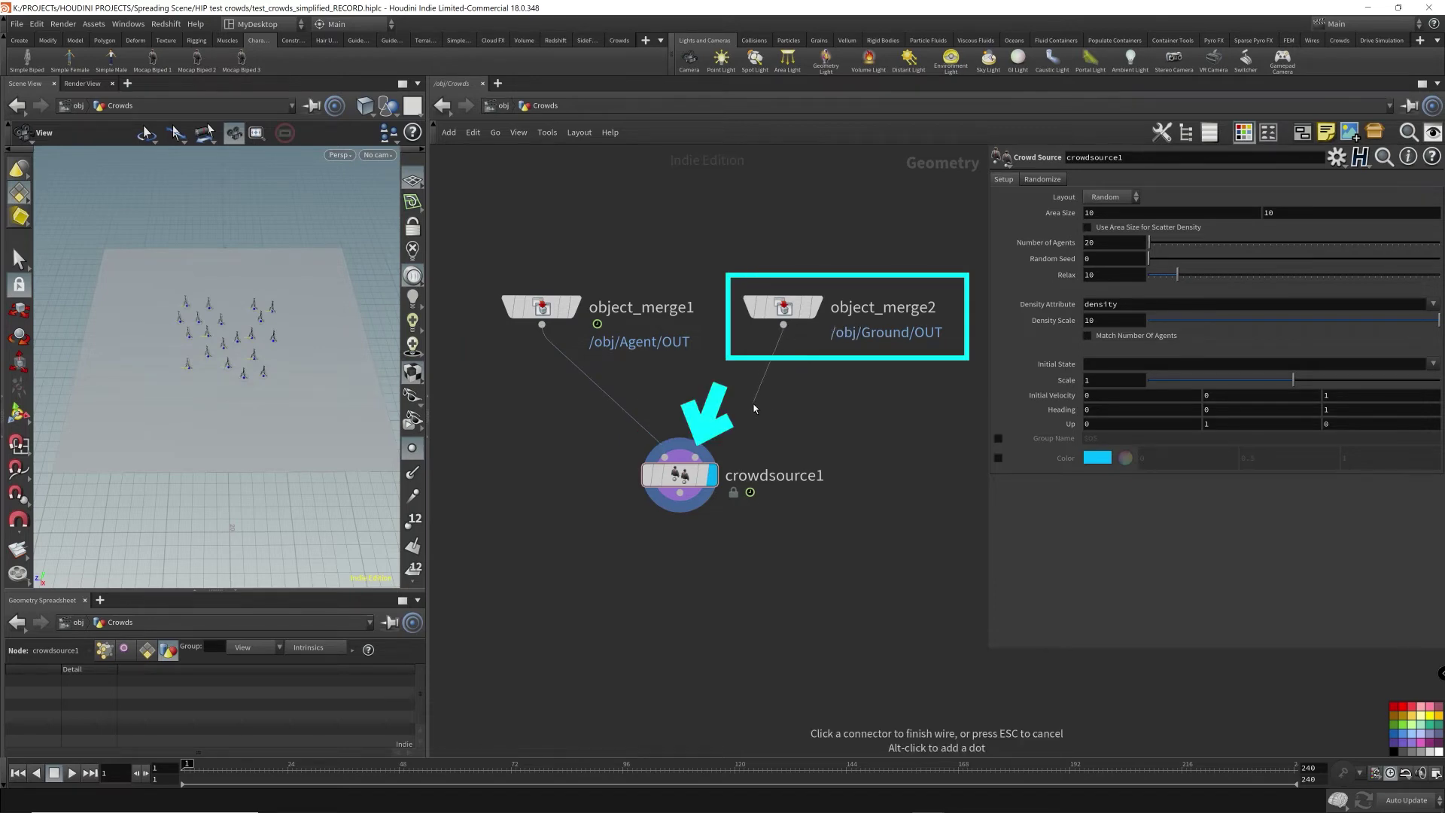
pyautogui.click(696, 469)
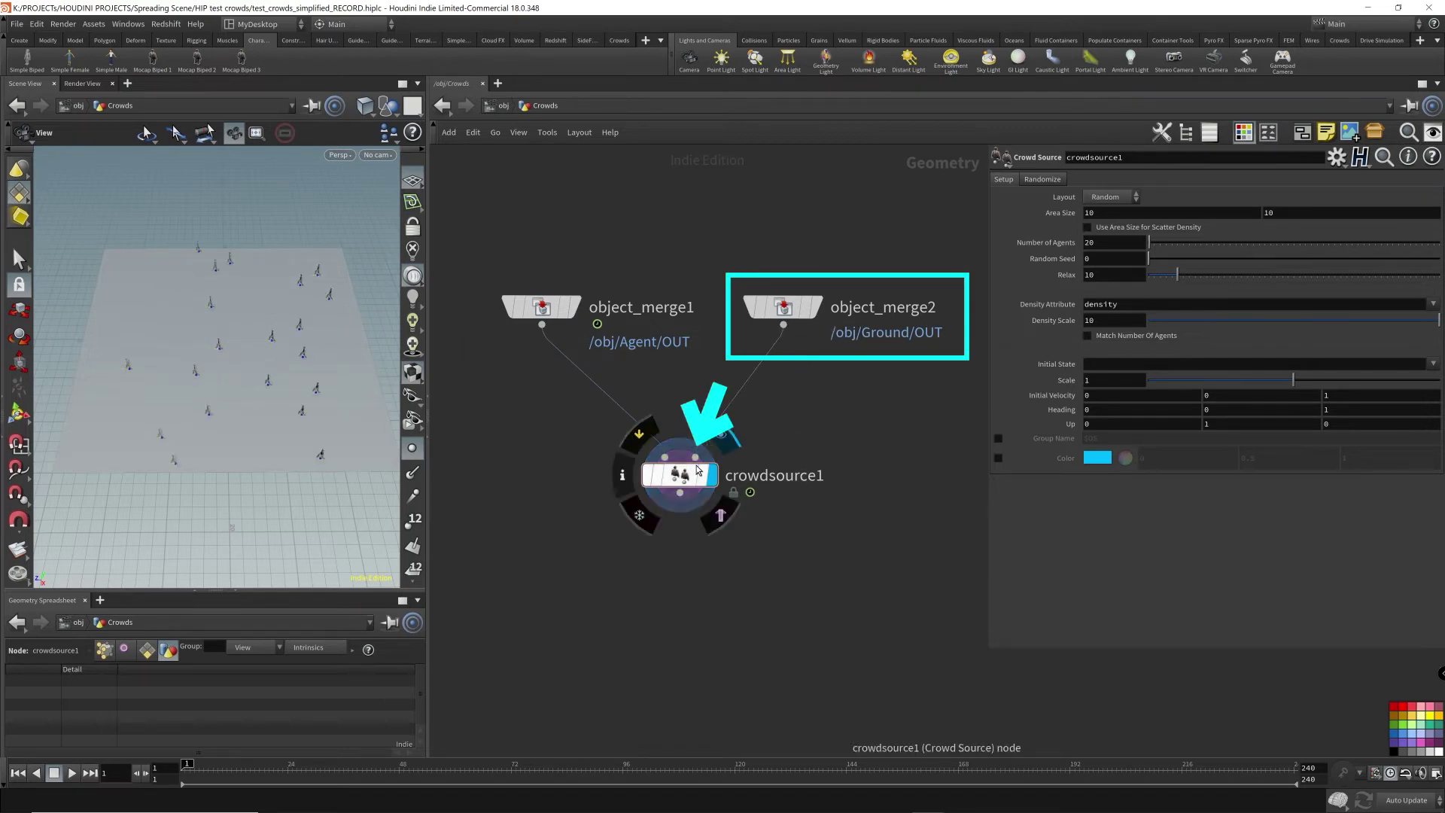
# - Collapse the Geometry Spreadsheet pane and widen the scene view for a larger view of the agents
pyautogui.moveTo(323, 371); pyautogui.dragTo(336, 338)
pyautogui.moveTo(283, 374); pyautogui.dragTo(345, 329, button='right')
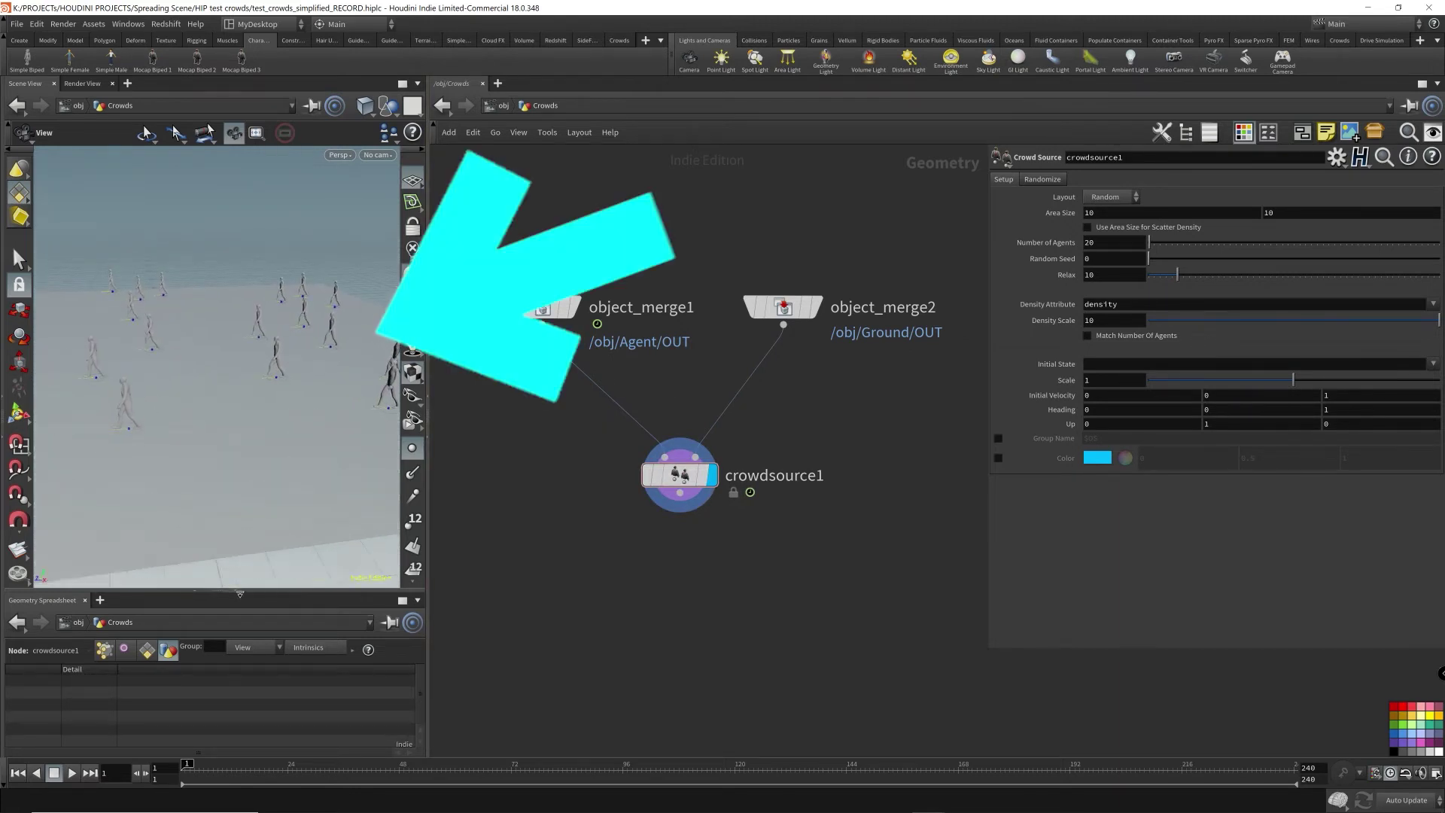
pyautogui.click(196, 589)
pyautogui.moveTo(427, 375); pyautogui.dragTo(557, 377)
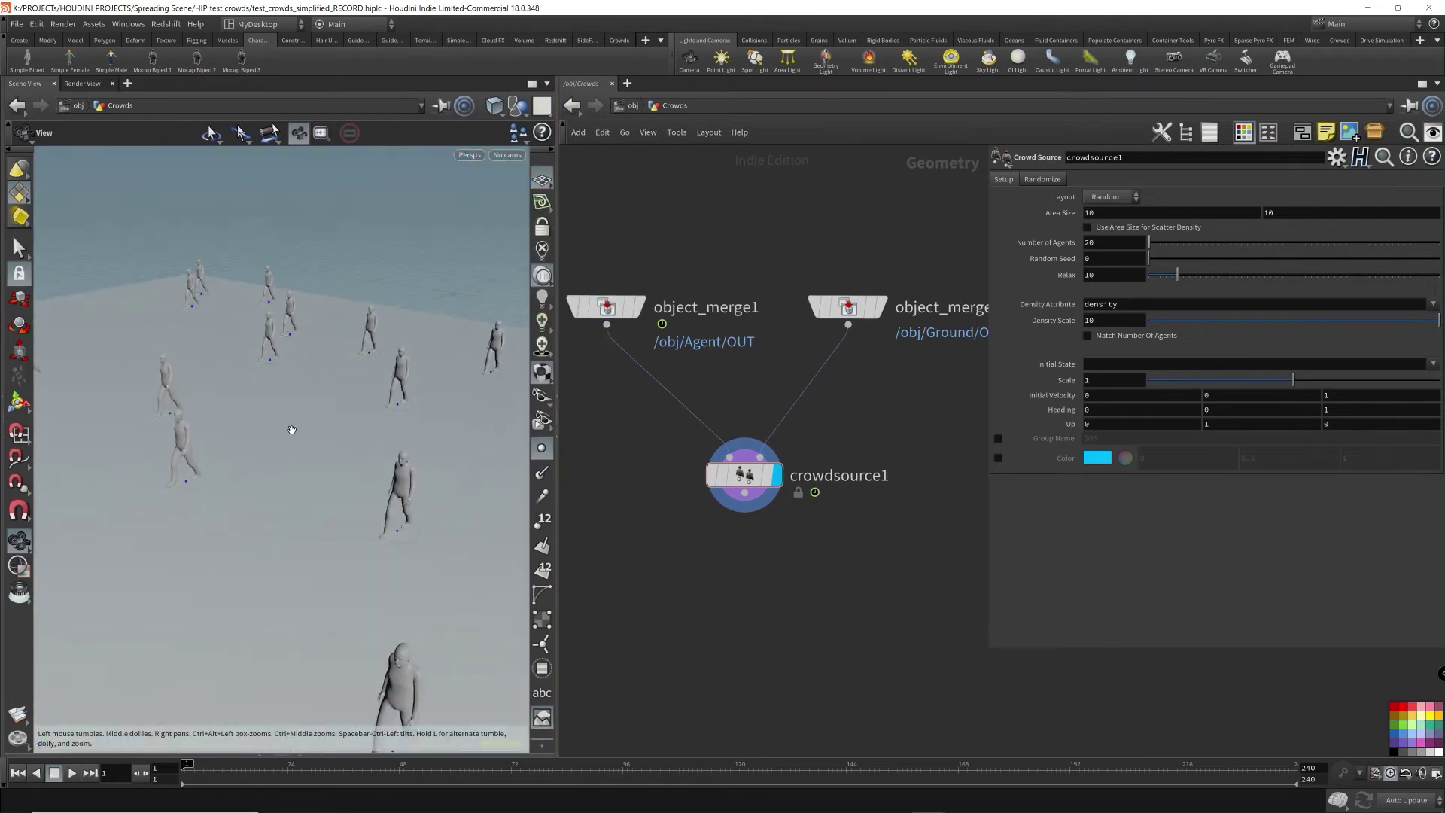
# - Set the viewport background color scheme to Dark in the display options
pyautogui.press('d')
pyautogui.click(421, 247)
pyautogui.click(199, 269)
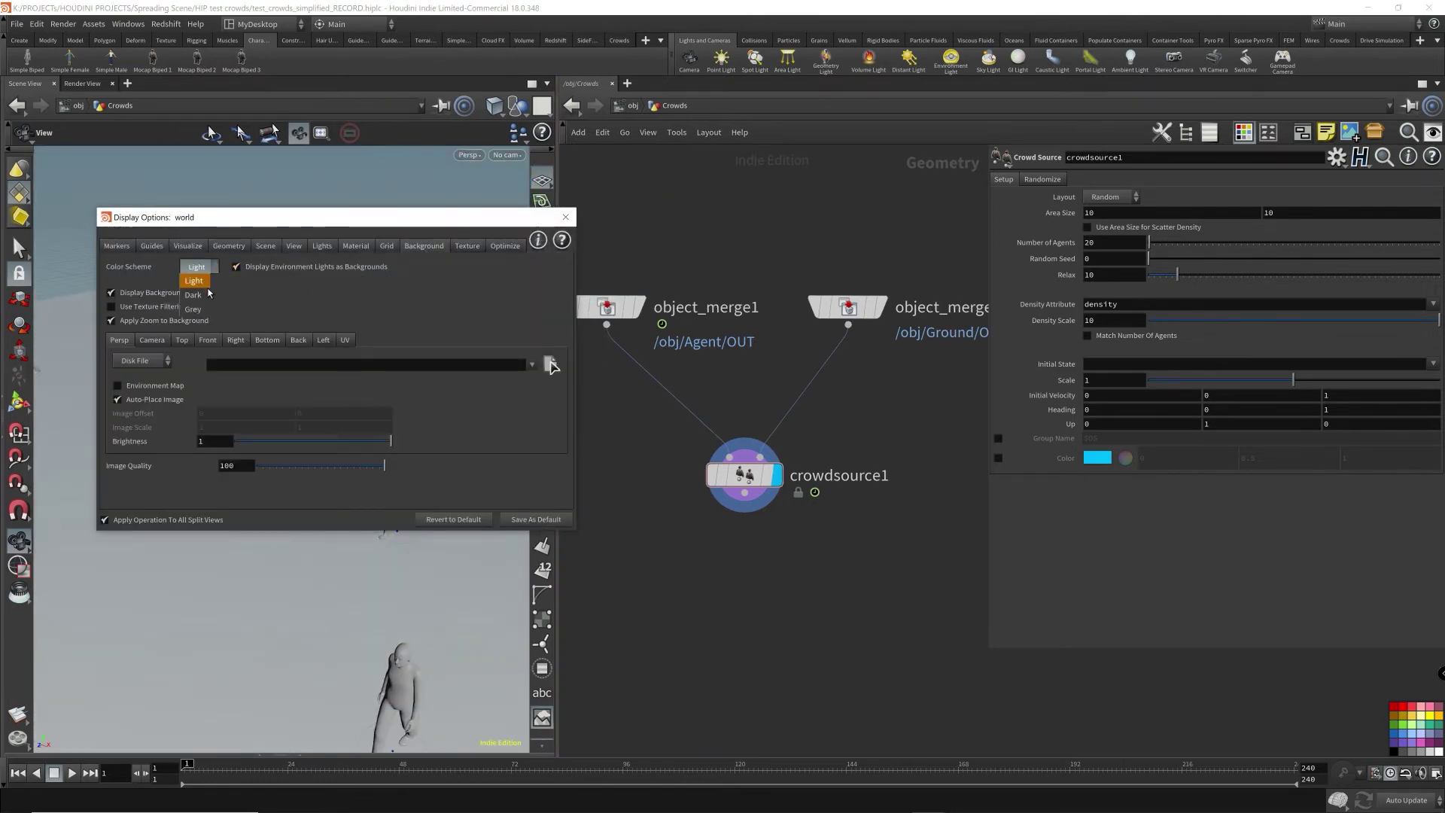
pyautogui.click(197, 297)
pyautogui.click(556, 219)
pyautogui.moveTo(391, 395)
pyautogui.mouseDown()
pyautogui.moveTo(332, 422)
pyautogui.moveTo(378, 422)
pyautogui.mouseUp()
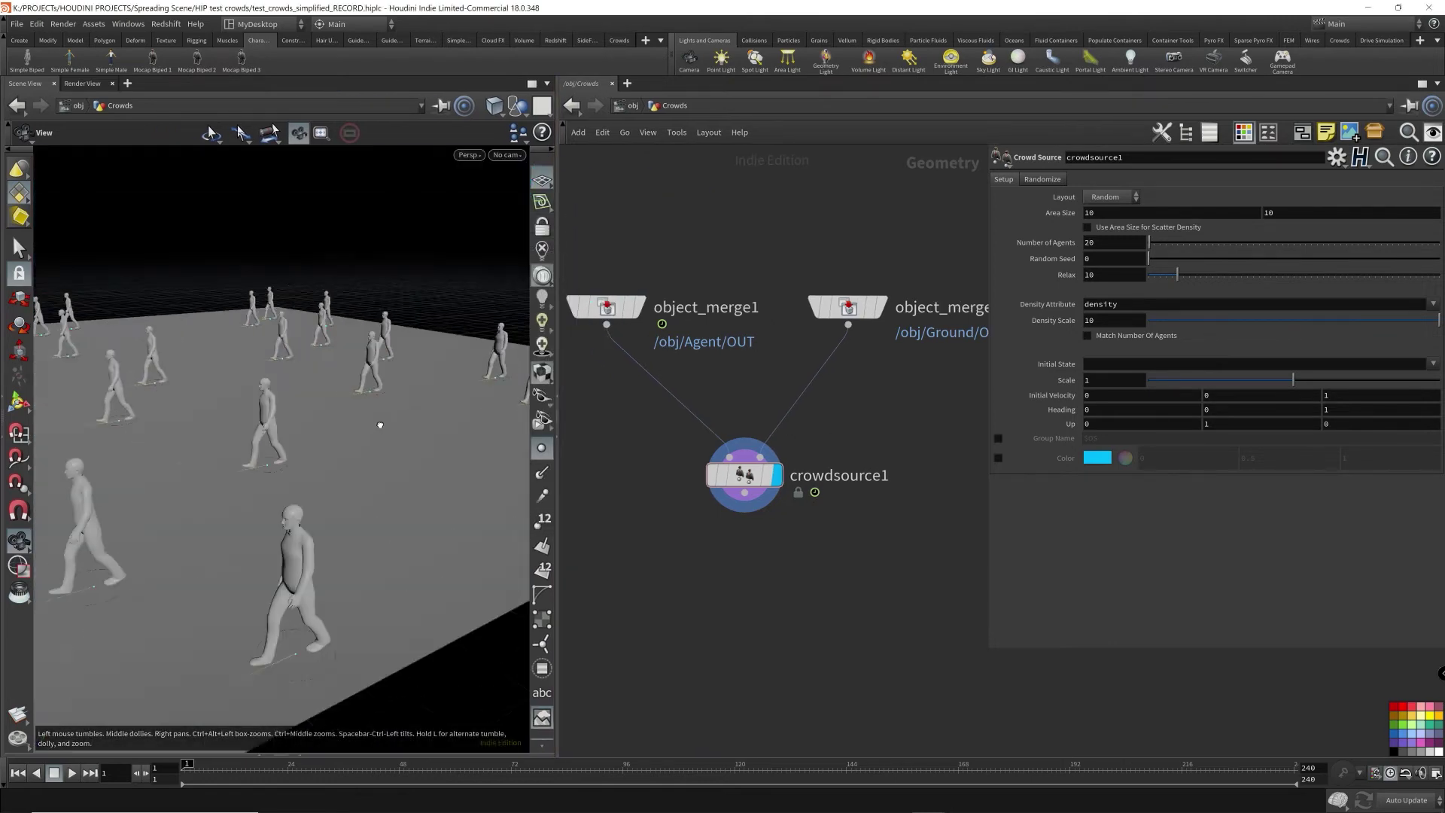
# - Set the Number of Agents of crowdsource1 to 200
pyautogui.moveTo(896, 529); pyautogui.dragTo(754, 445)
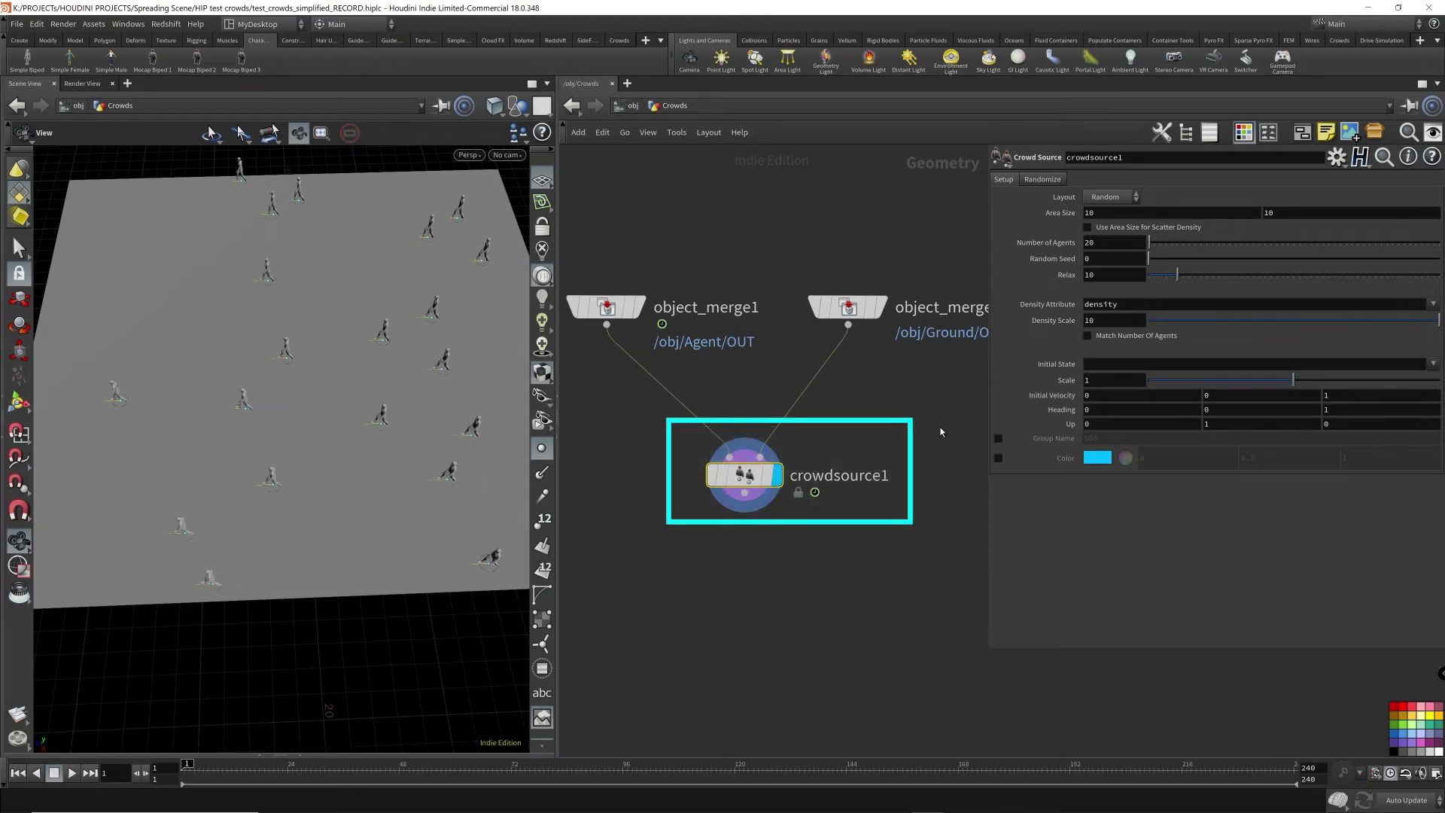
pyautogui.click(1098, 248)
pyautogui.write('0')
pyautogui.press('Return')
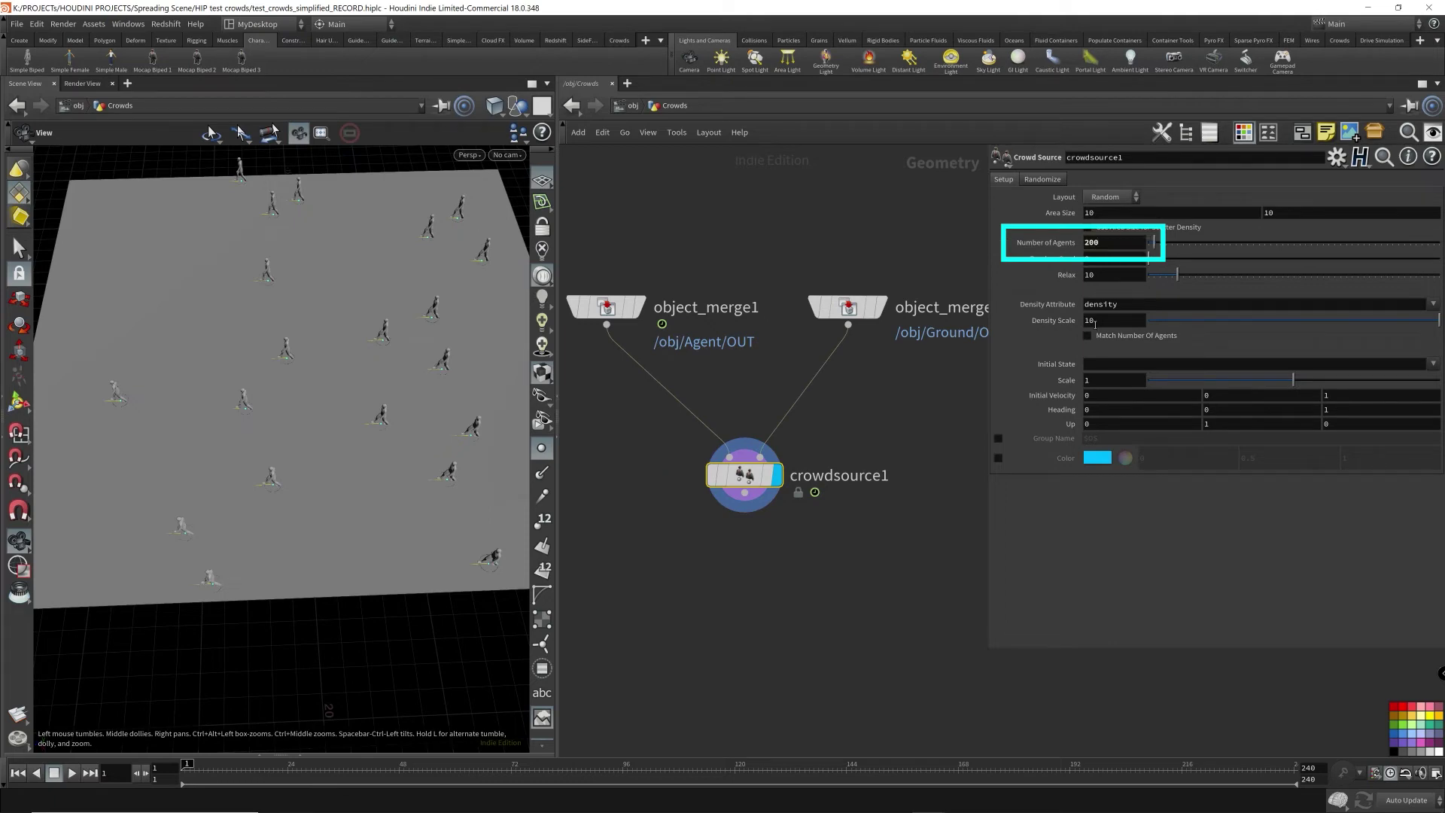
pyautogui.moveTo(135, 391)
pyautogui.mouseDown()
pyautogui.moveTo(306, 364)
pyautogui.moveTo(251, 336)
pyautogui.mouseUp()
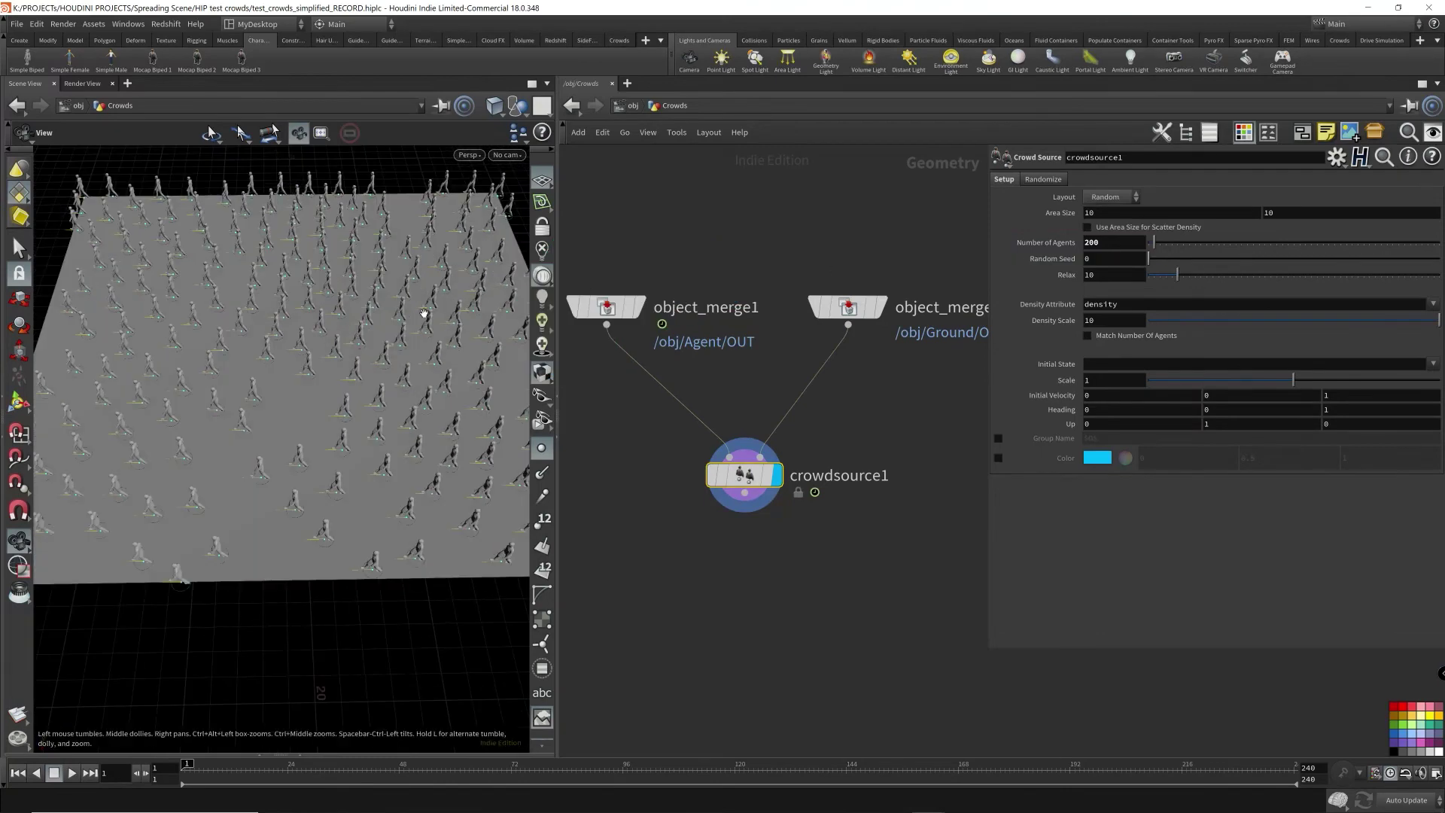
pyautogui.moveTo(419, 313); pyautogui.dragTo(276, 441)
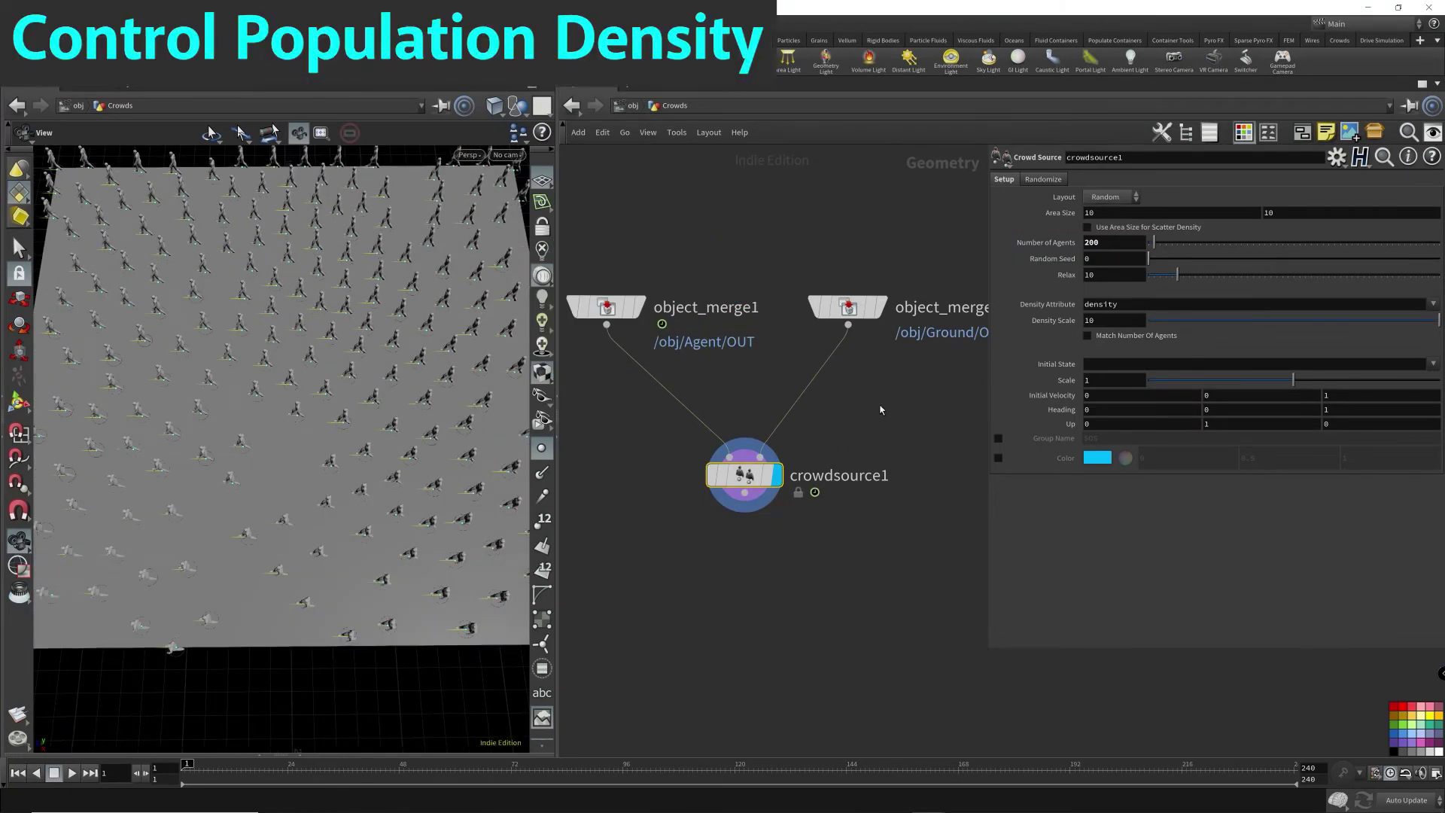
# - Move object_merge2 farther above crowdsource1 to make room in the network, and set its display flag
pyautogui.scroll(-3, 914, 419)
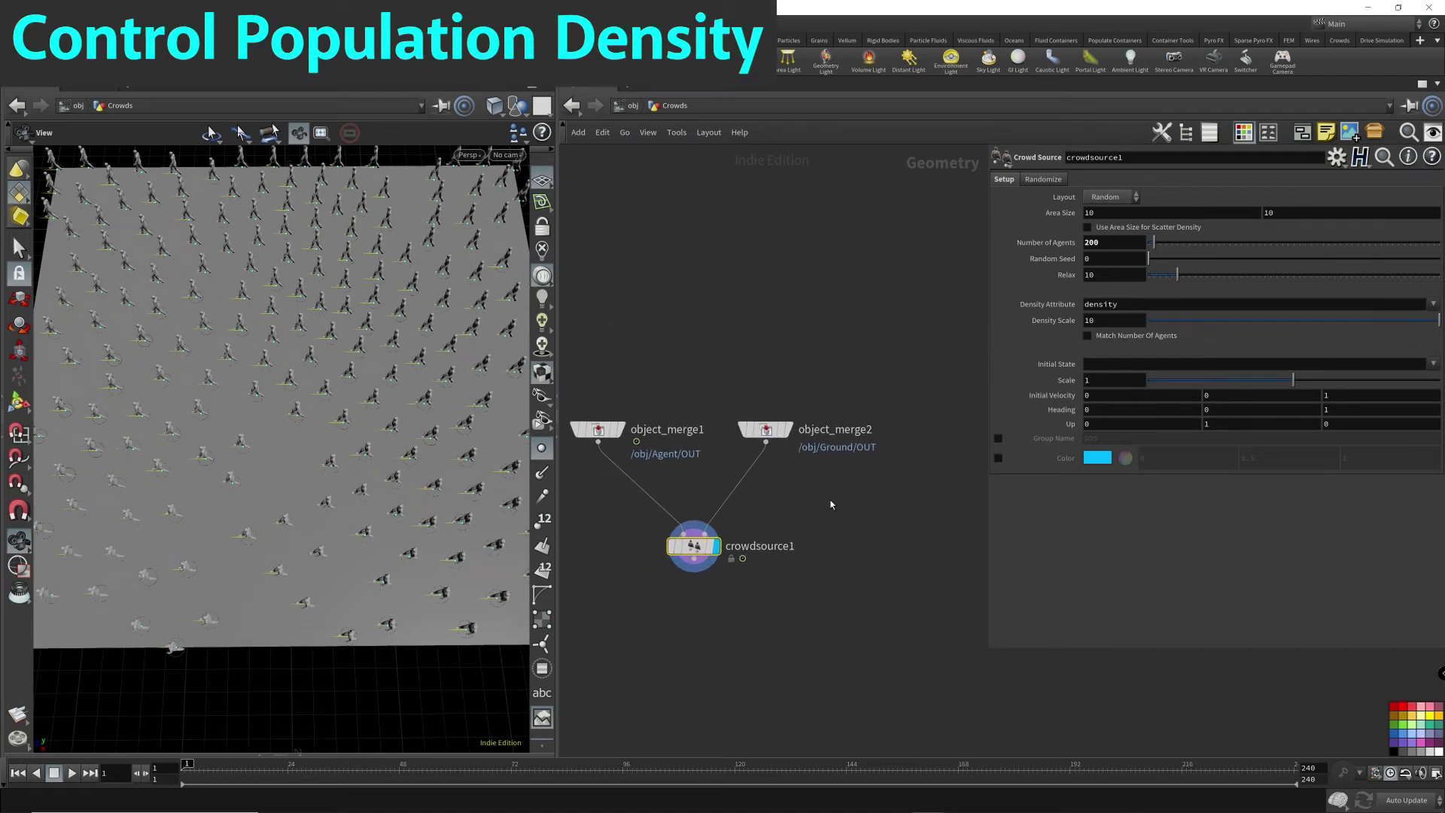
pyautogui.click(781, 422)
pyautogui.moveTo(780, 420); pyautogui.dragTo(822, 249)
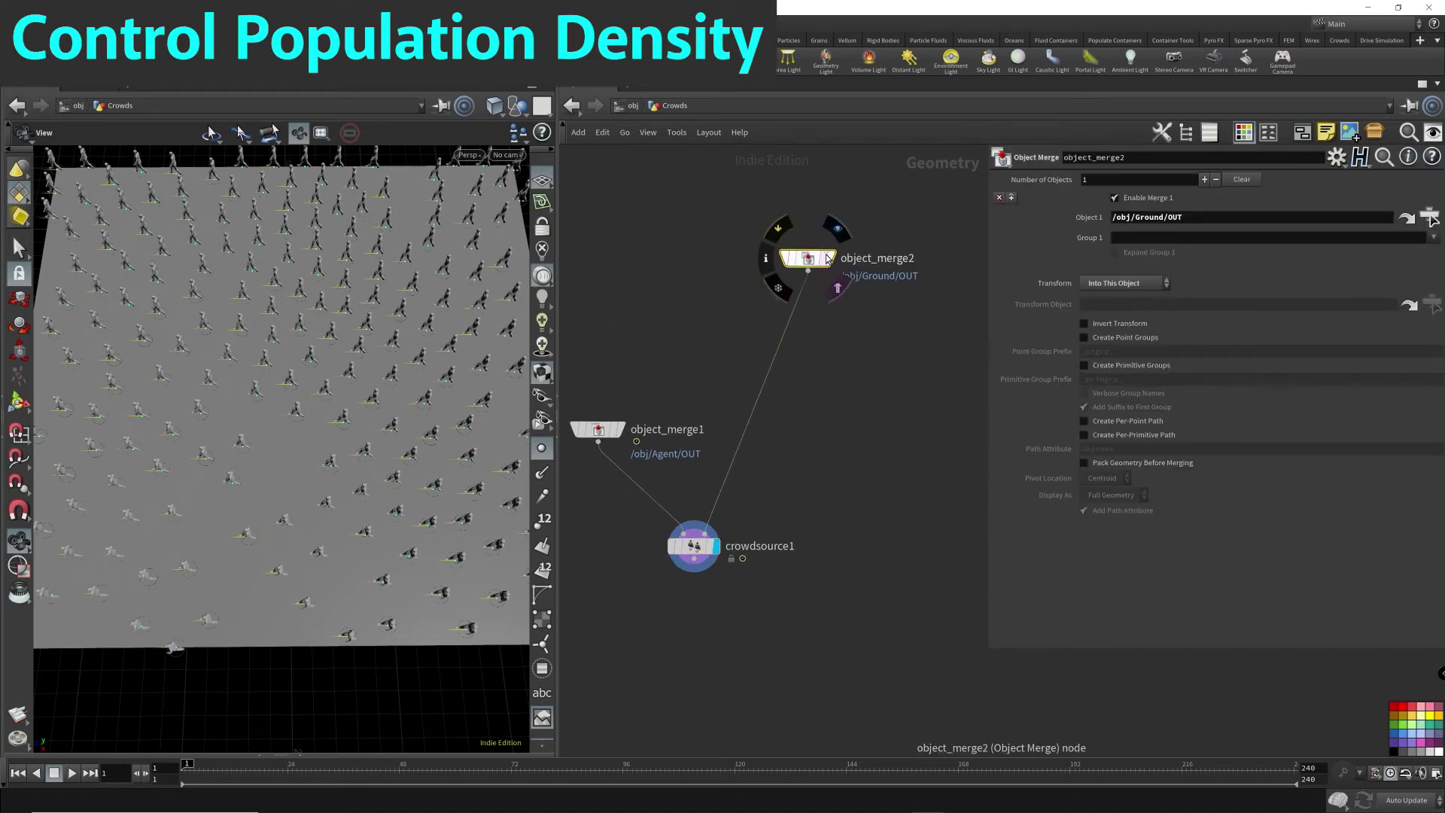
pyautogui.click(832, 259)
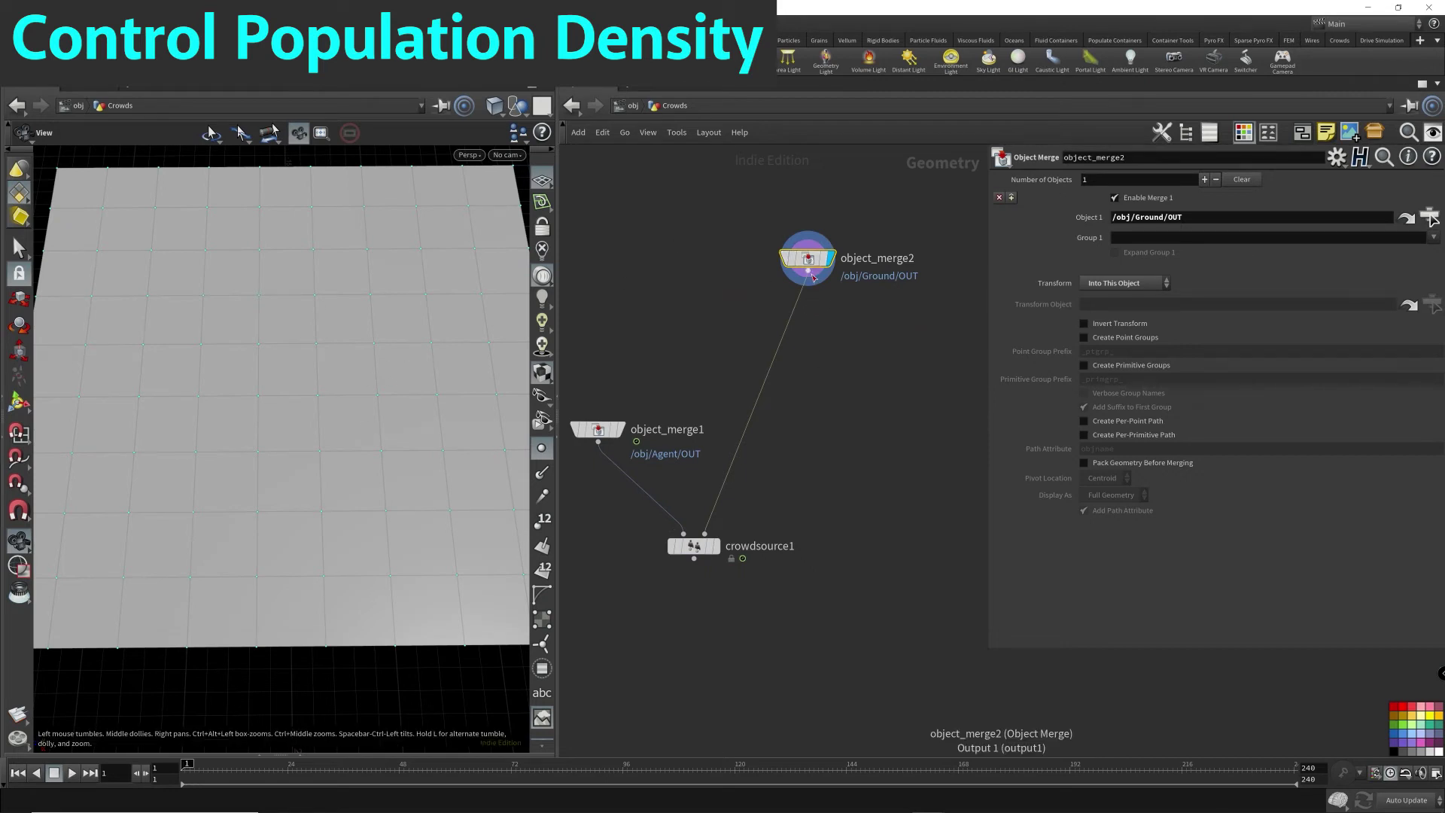
# - Insert a Subdivide node between object_merge2 and crowdsource1 and set its display flag
pyautogui.press('Tab')
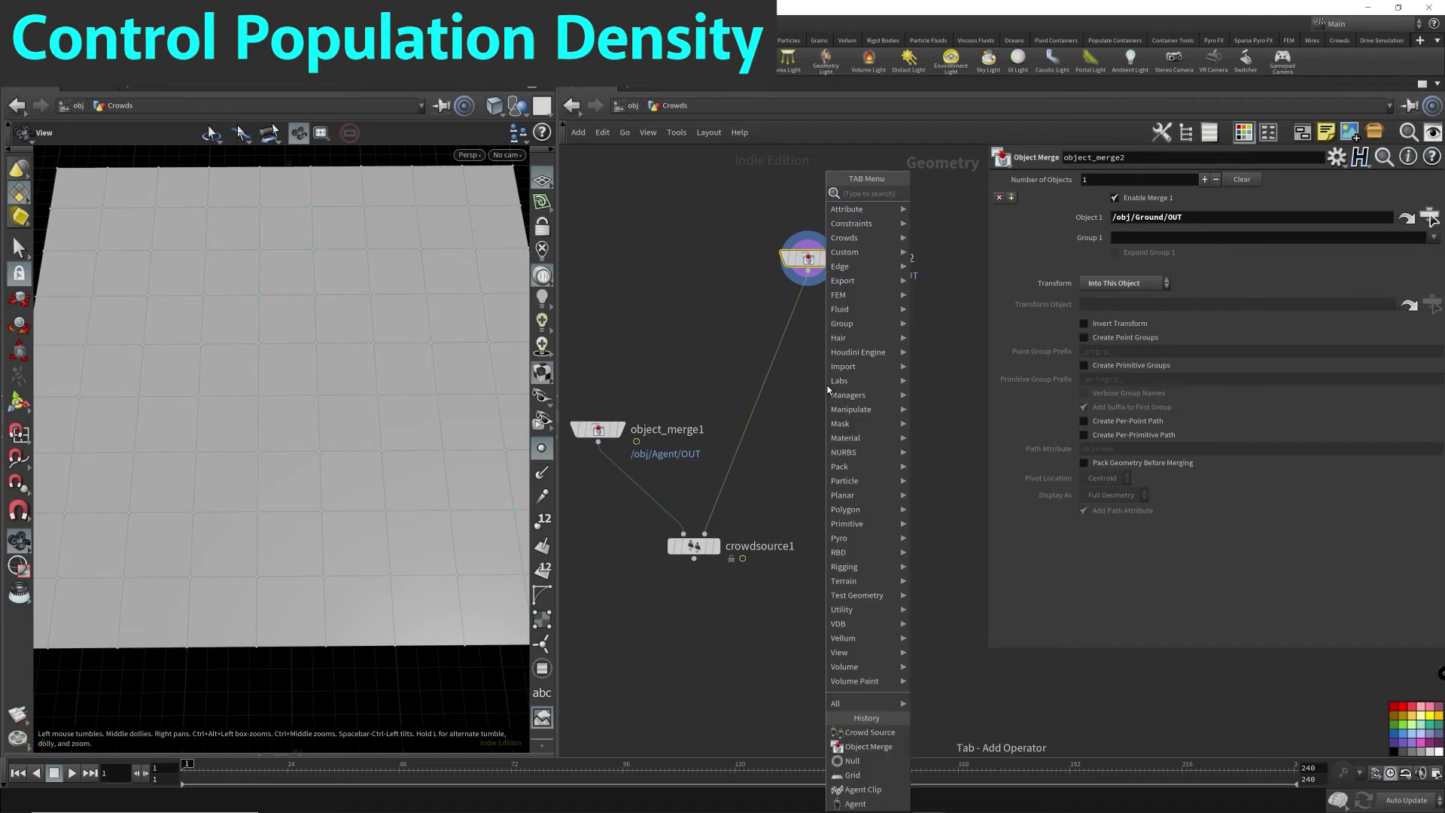
pyautogui.write('subd')
pyautogui.press('Return')
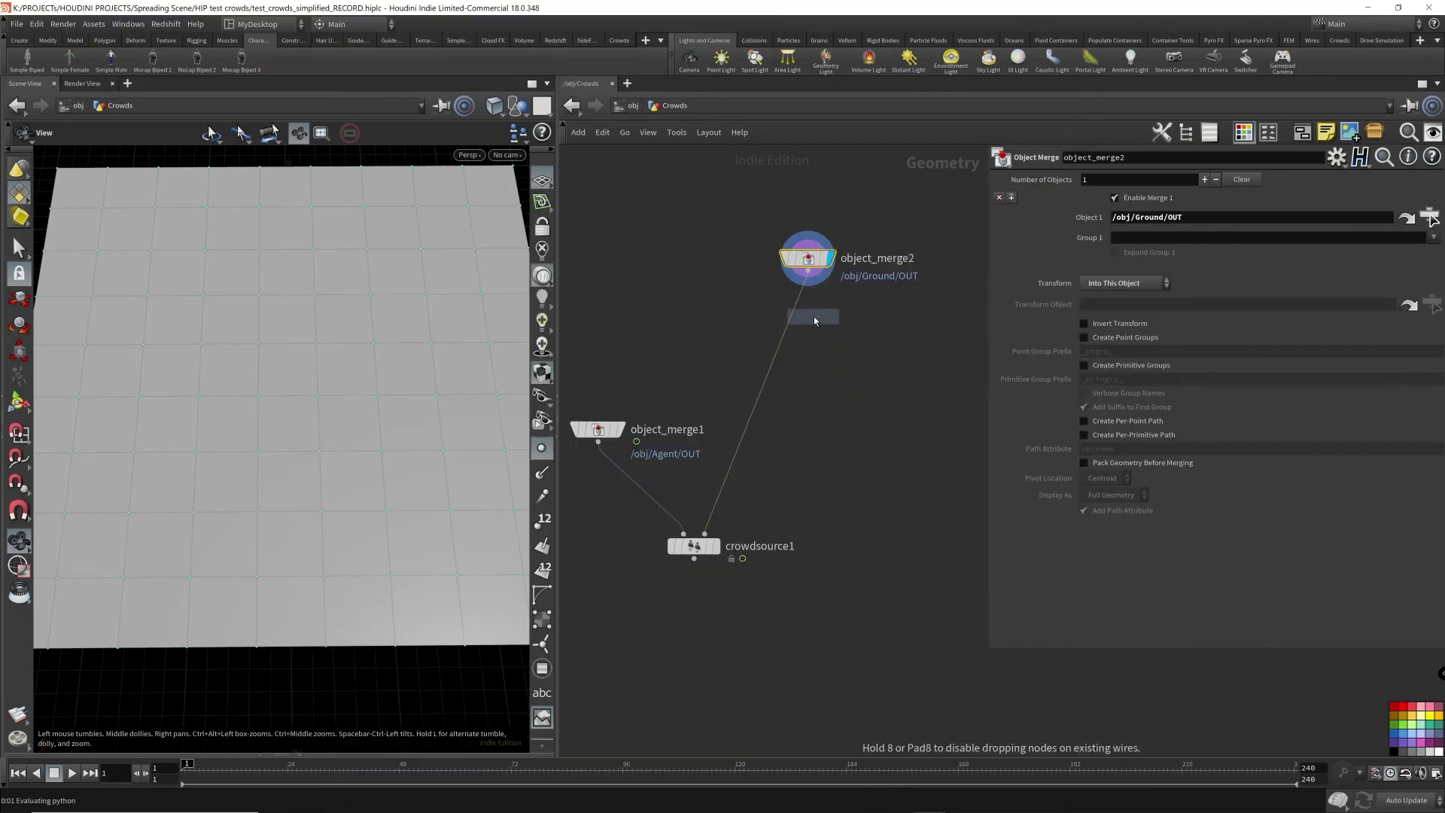
pyautogui.click(790, 322)
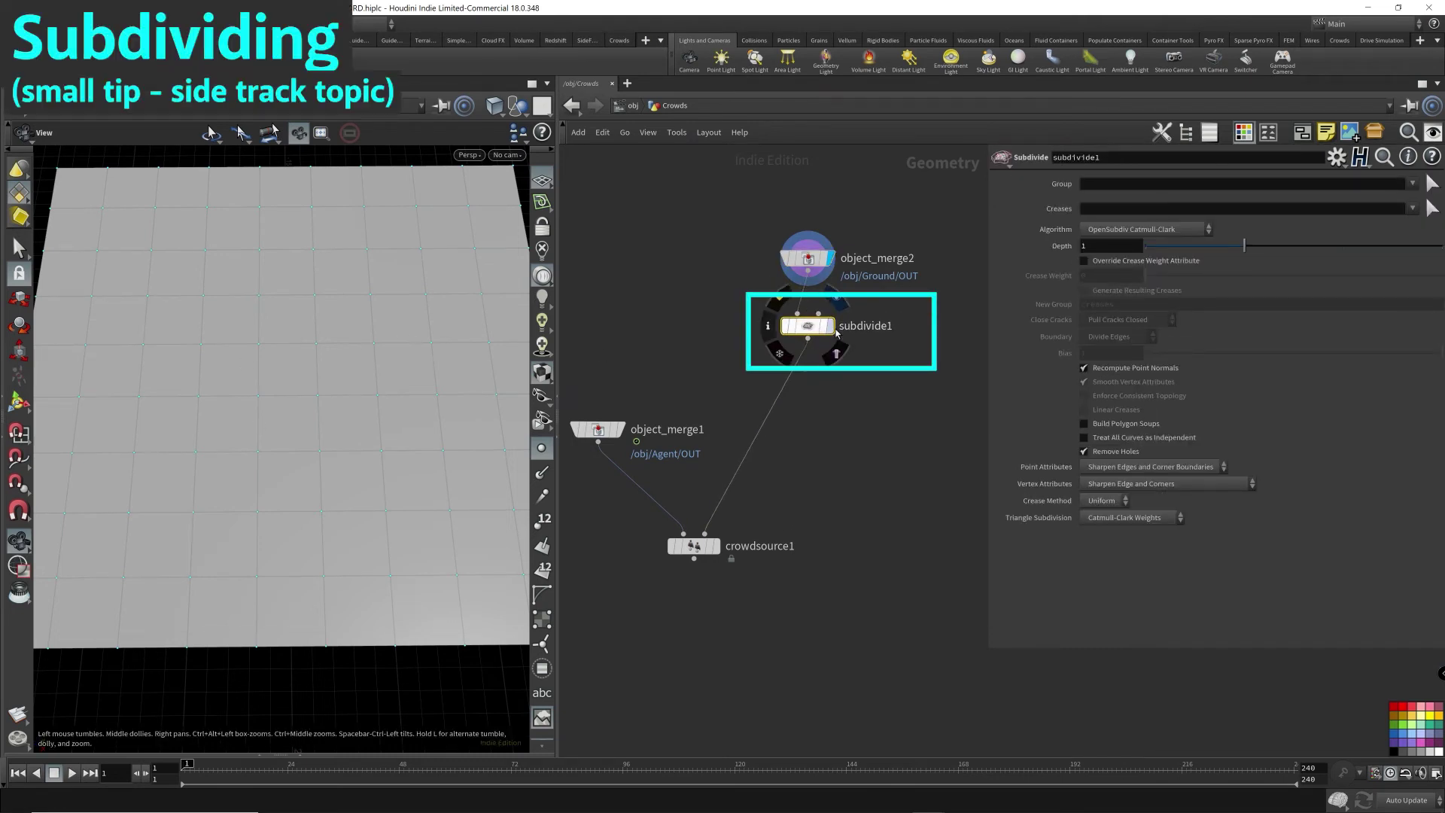
pyautogui.press('r')
# - Set the Depth of subdivide1 to 3 for a denser ground mesh
pyautogui.click(1137, 231)
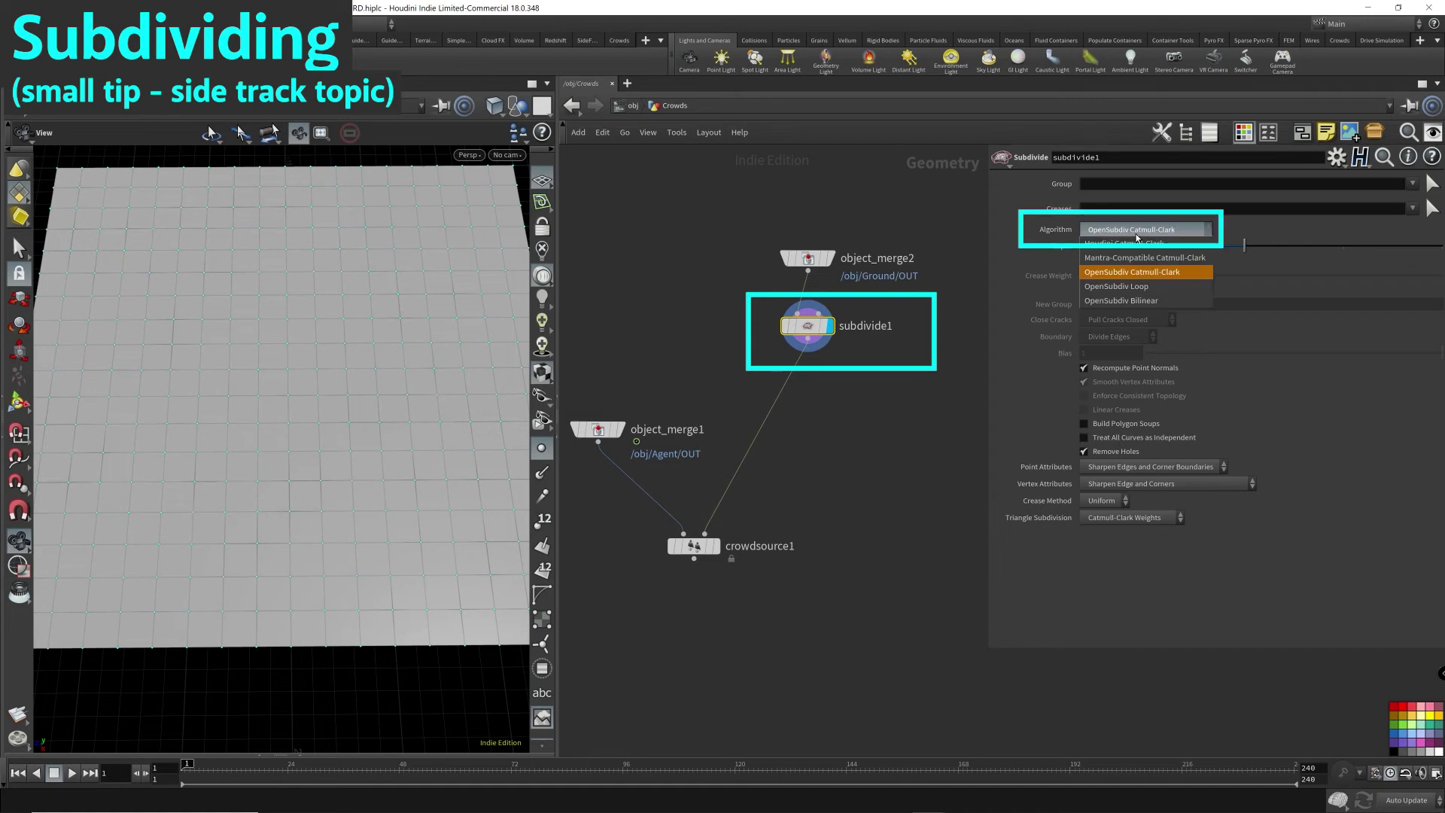
pyautogui.moveTo(913, 386); pyautogui.dragTo(739, 301)
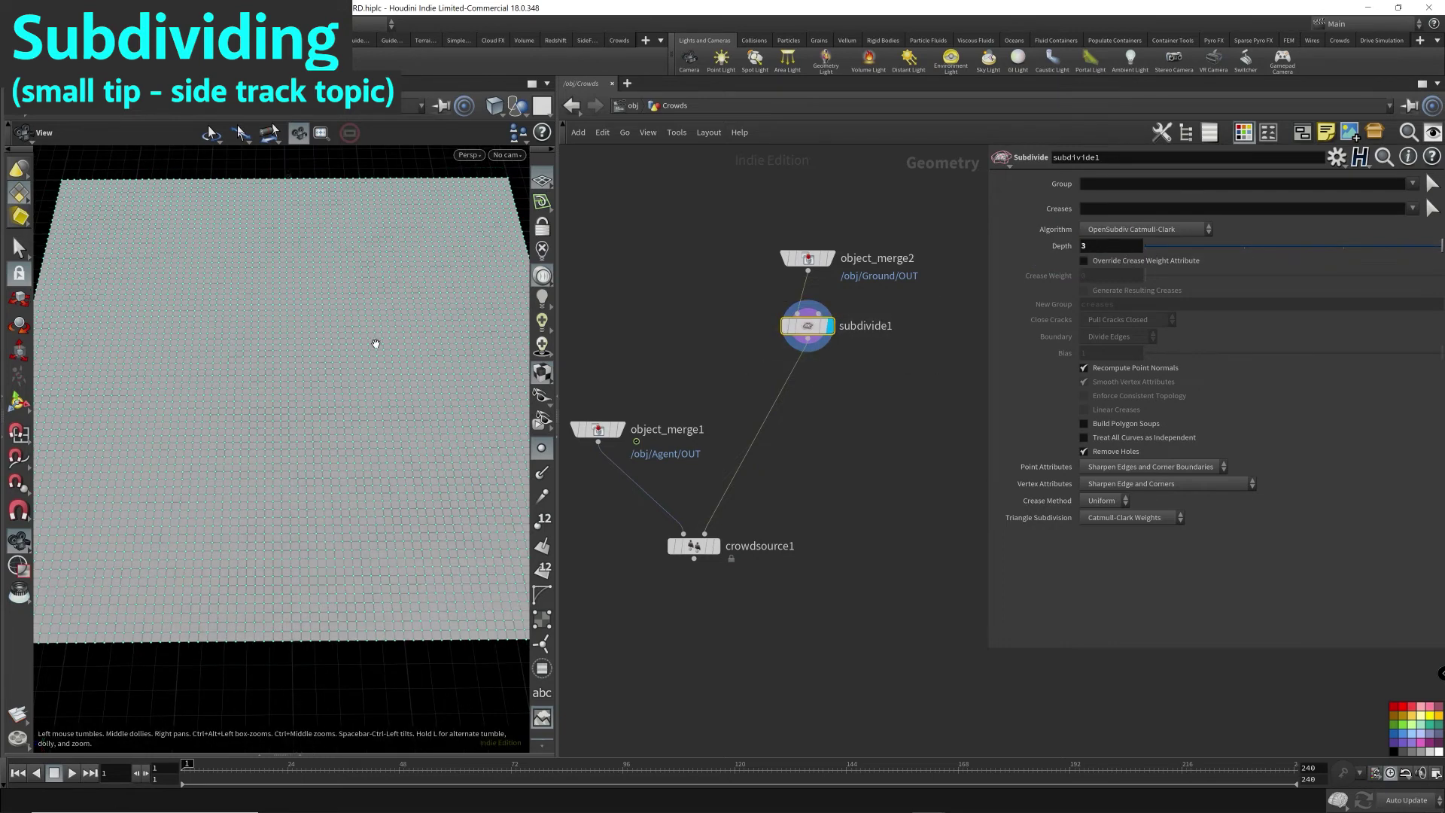
pyautogui.moveTo(421, 332); pyautogui.dragTo(297, 331, button='middle')
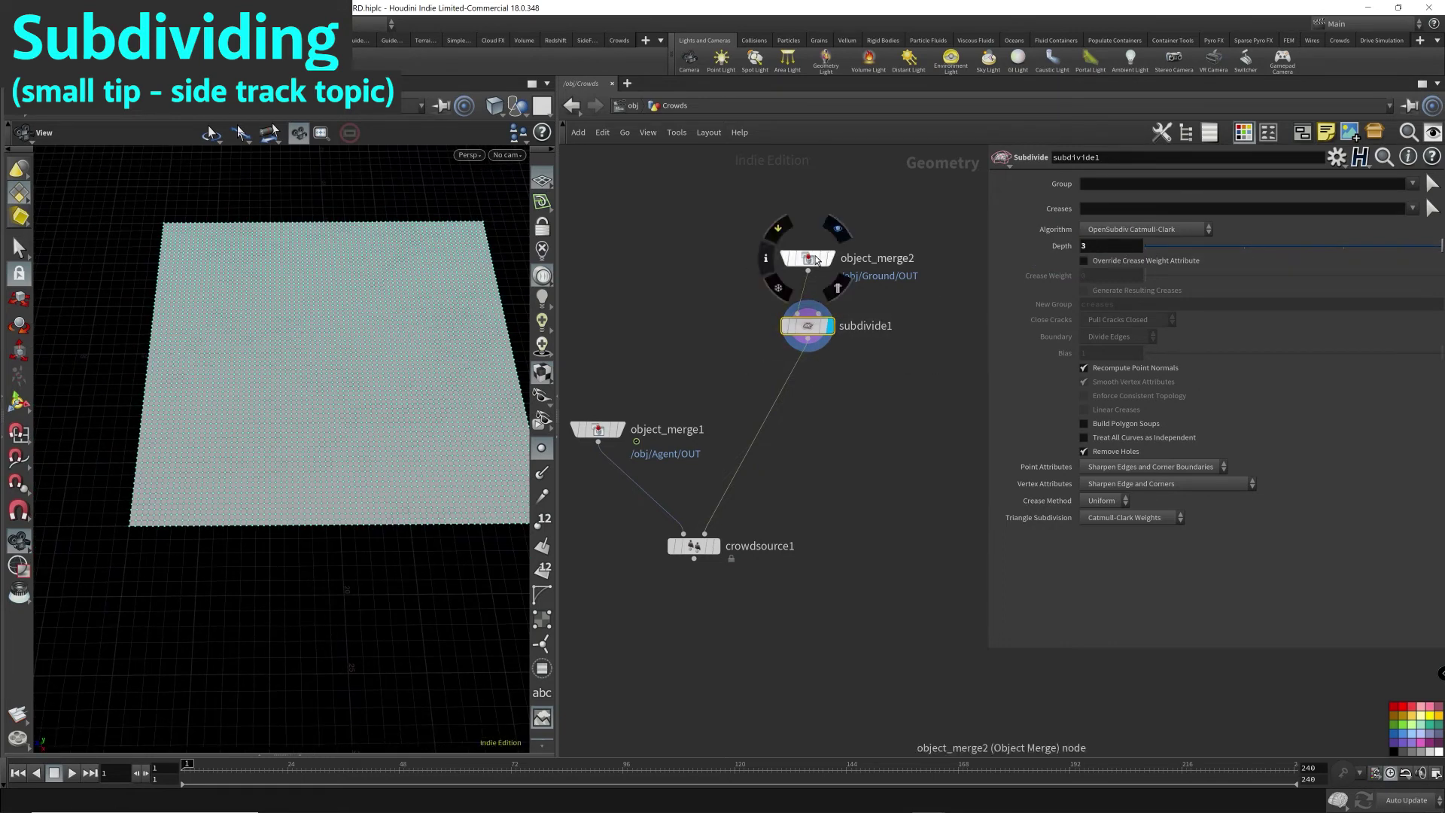
# - Move object_merge2 aside, add a box node above subdivide1, and wire it into subdivide1's first input in place of object_merge2
pyautogui.moveTo(807, 258); pyautogui.dragTo(659, 238)
pyautogui.press('Tab')
pyautogui.write('box')
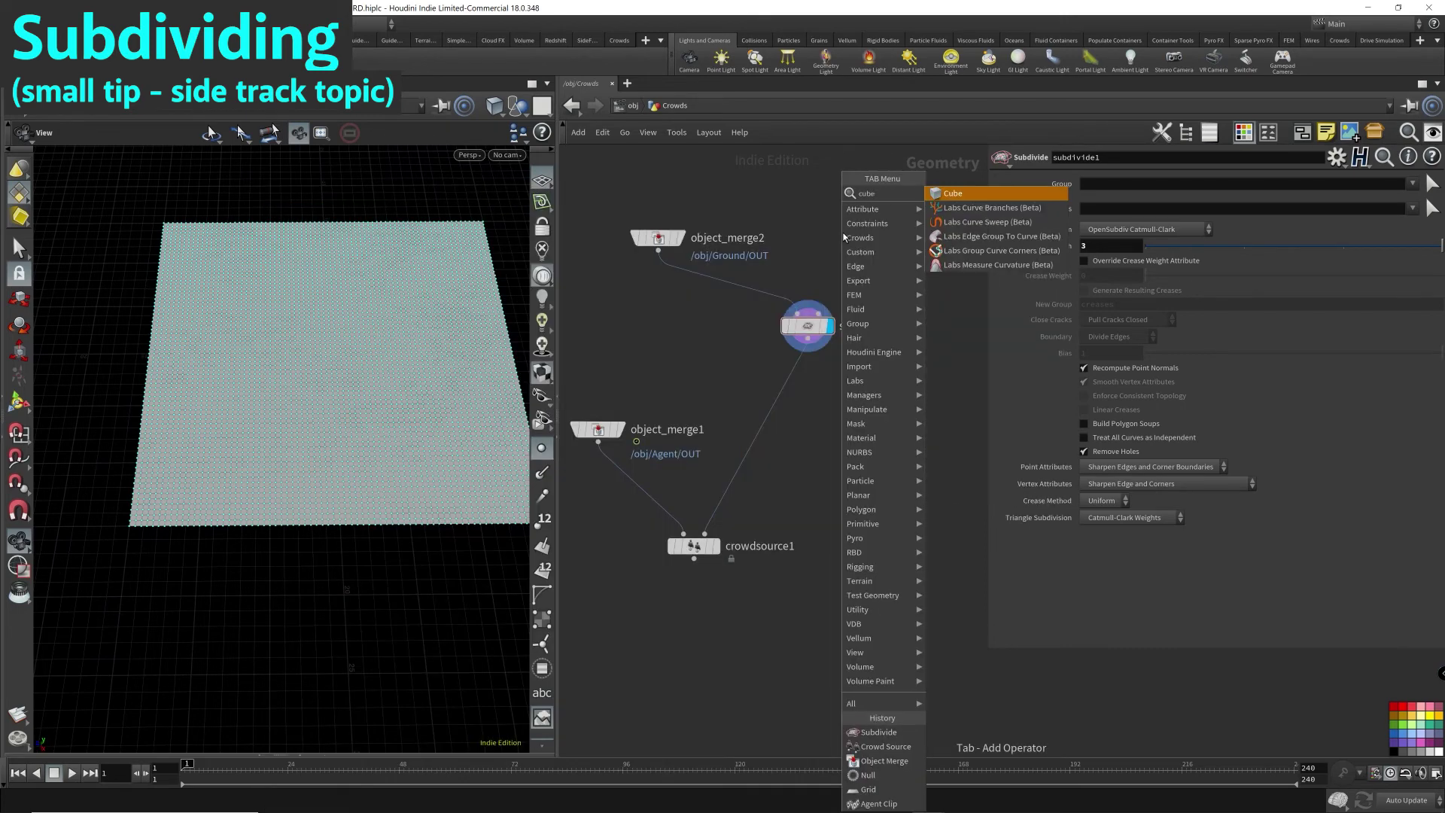
pyautogui.press('Return')
pyautogui.click(845, 235)
pyautogui.moveTo(847, 234); pyautogui.dragTo(807, 313)
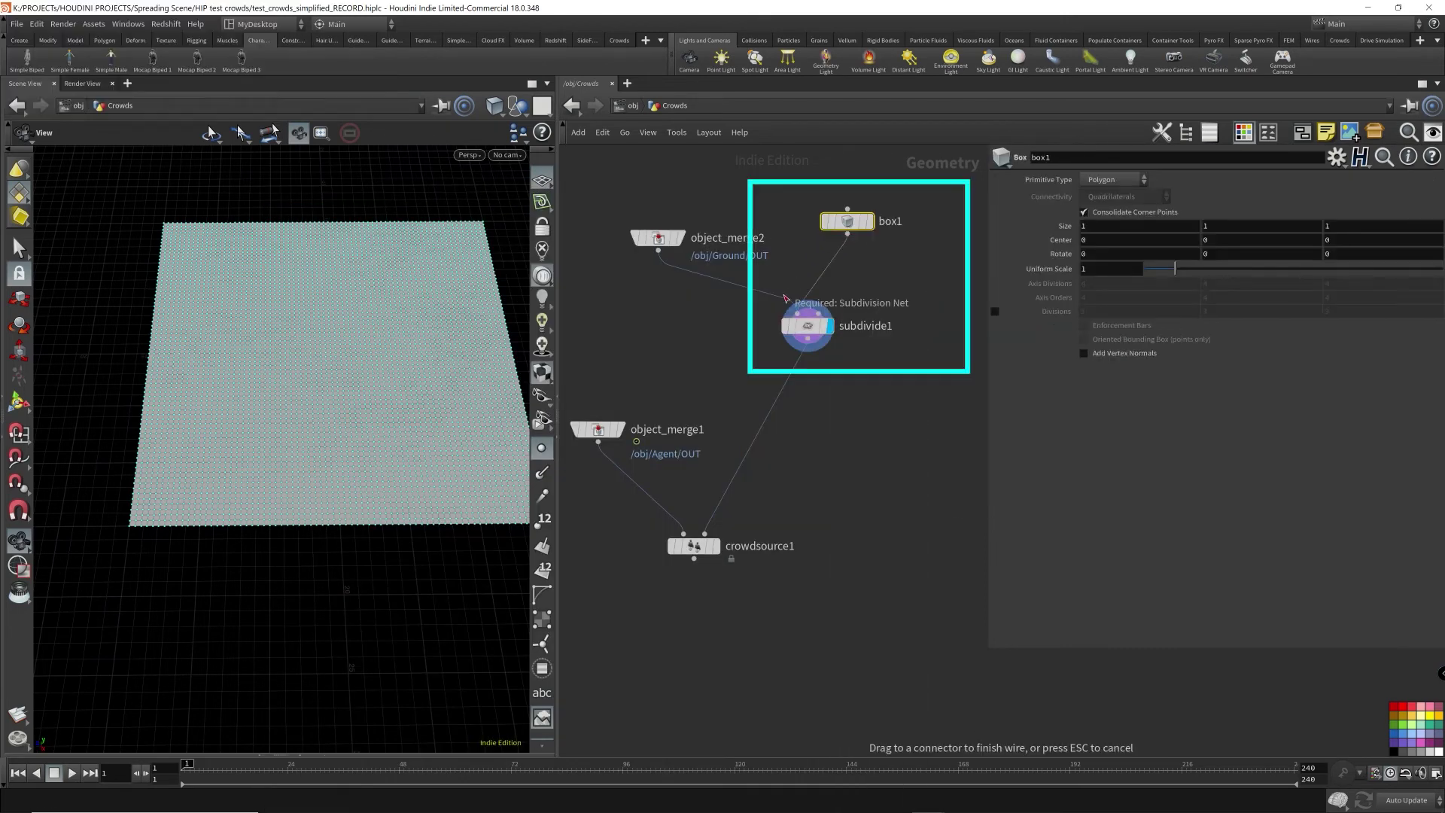
pyautogui.click(808, 325)
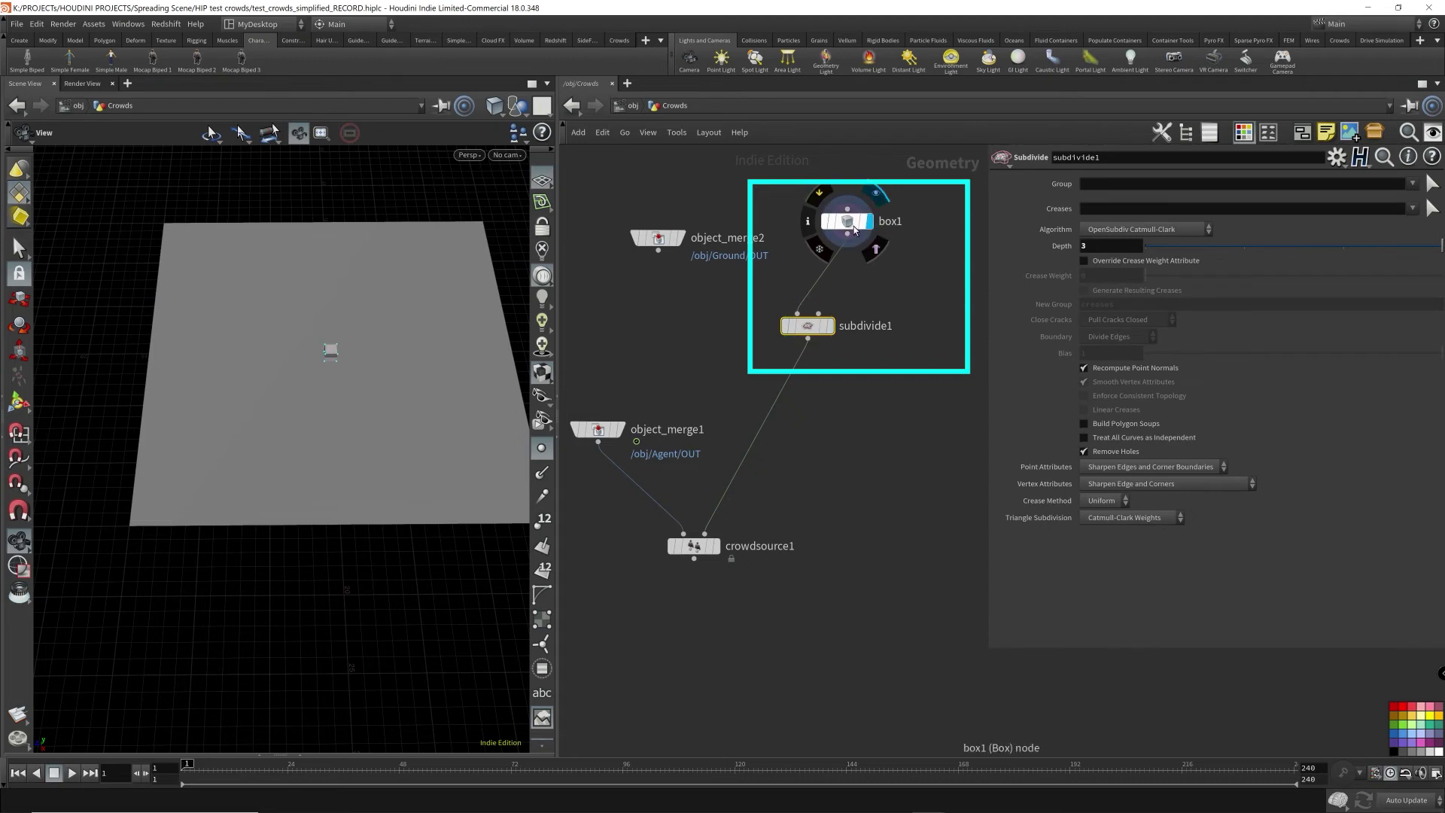
# - Display box1 framed in the viewport, and switch the display to subdivide1 to compare the plain and subdivided shapes
pyautogui.click(846, 221)
pyautogui.moveTo(335, 368); pyautogui.dragTo(384, 351)
pyautogui.hotkey('space', 'g')
pyautogui.moveTo(384, 352); pyautogui.dragTo(254, 374, button='middle')
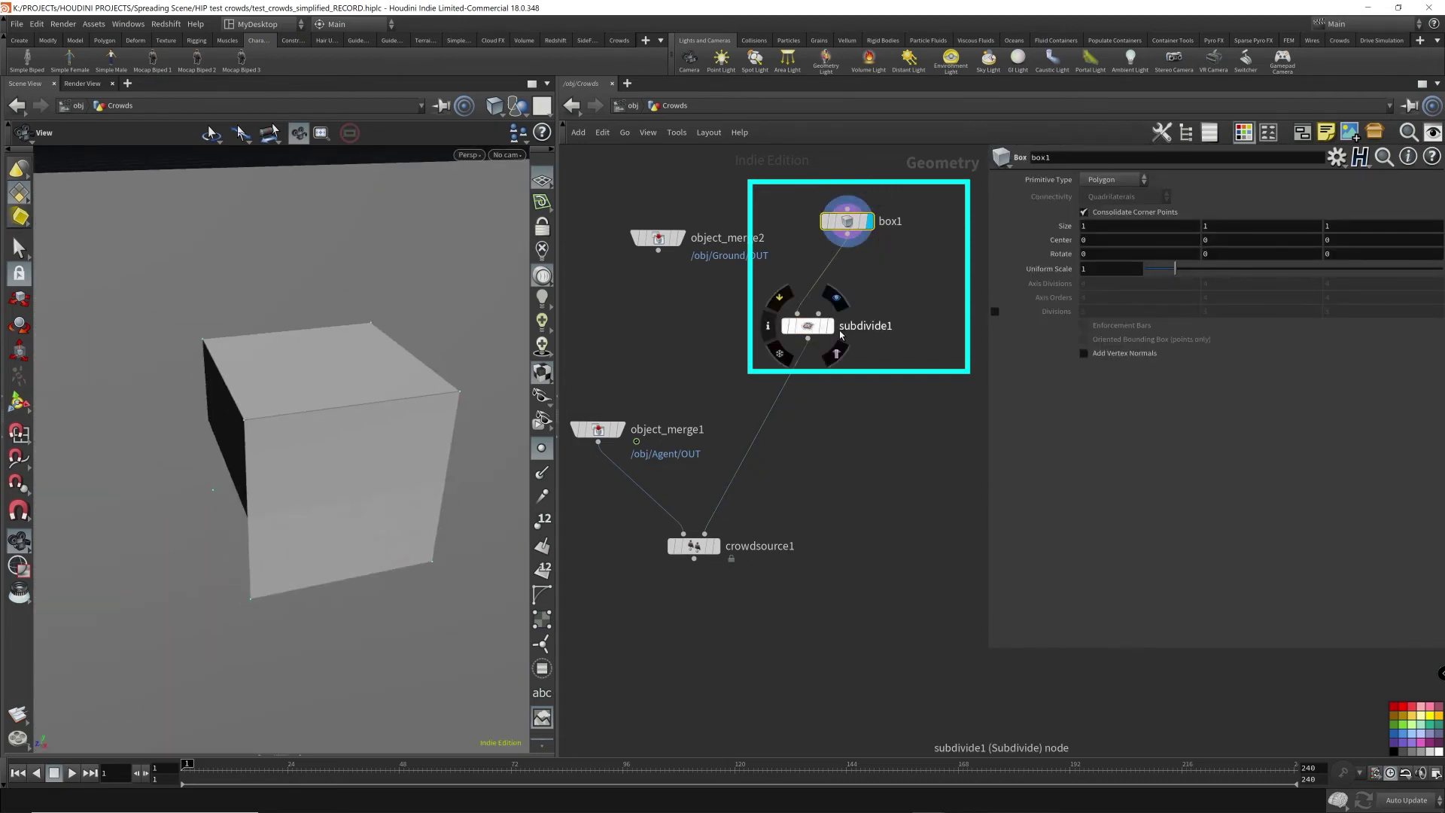
pyautogui.click(837, 299)
pyautogui.click(809, 326)
pyautogui.moveTo(298, 423); pyautogui.dragTo(348, 413)
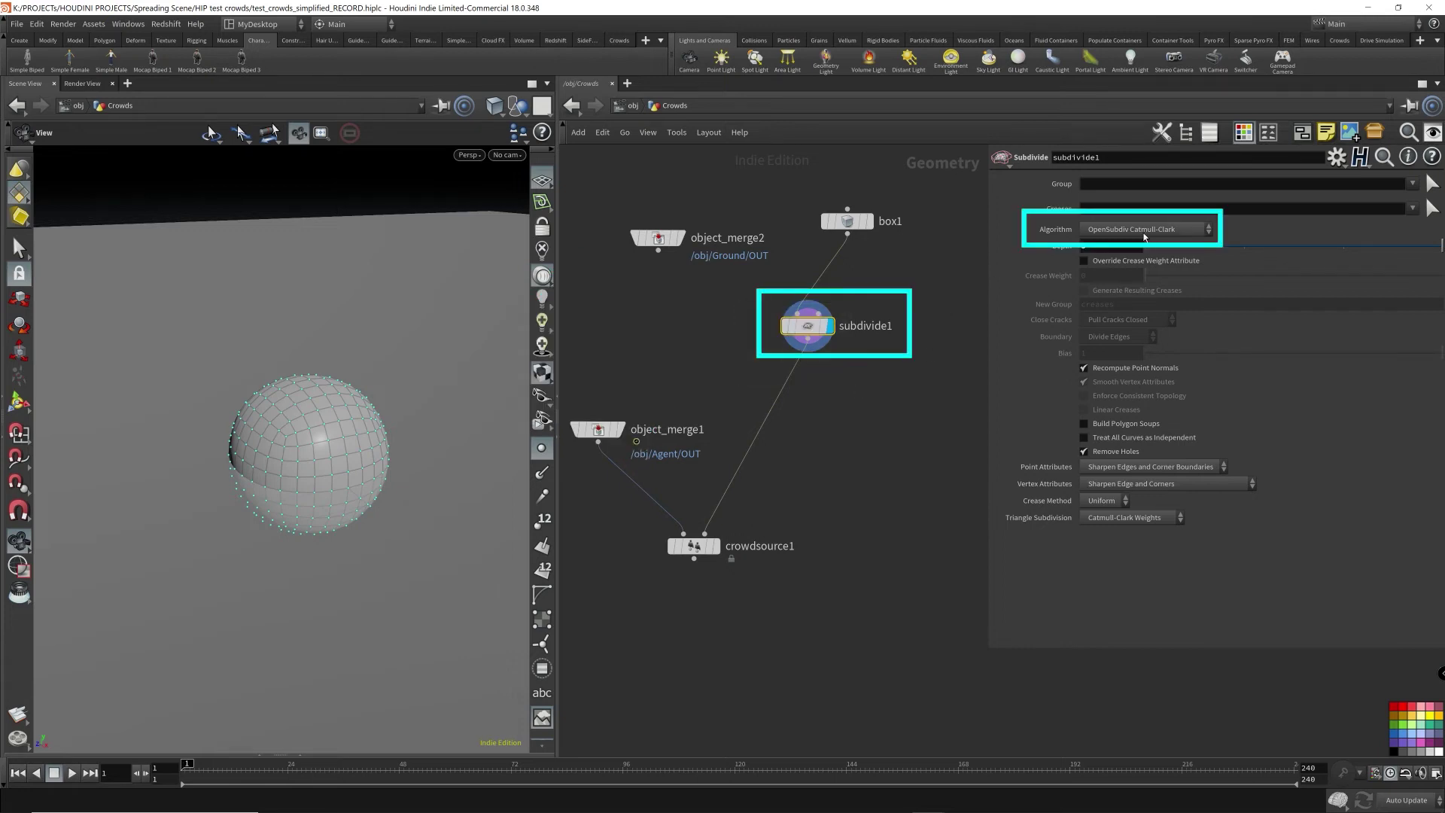
# - Set the Algorithm of subdivide1 to OpenSubdiv Bilinear
pyautogui.click(1138, 231)
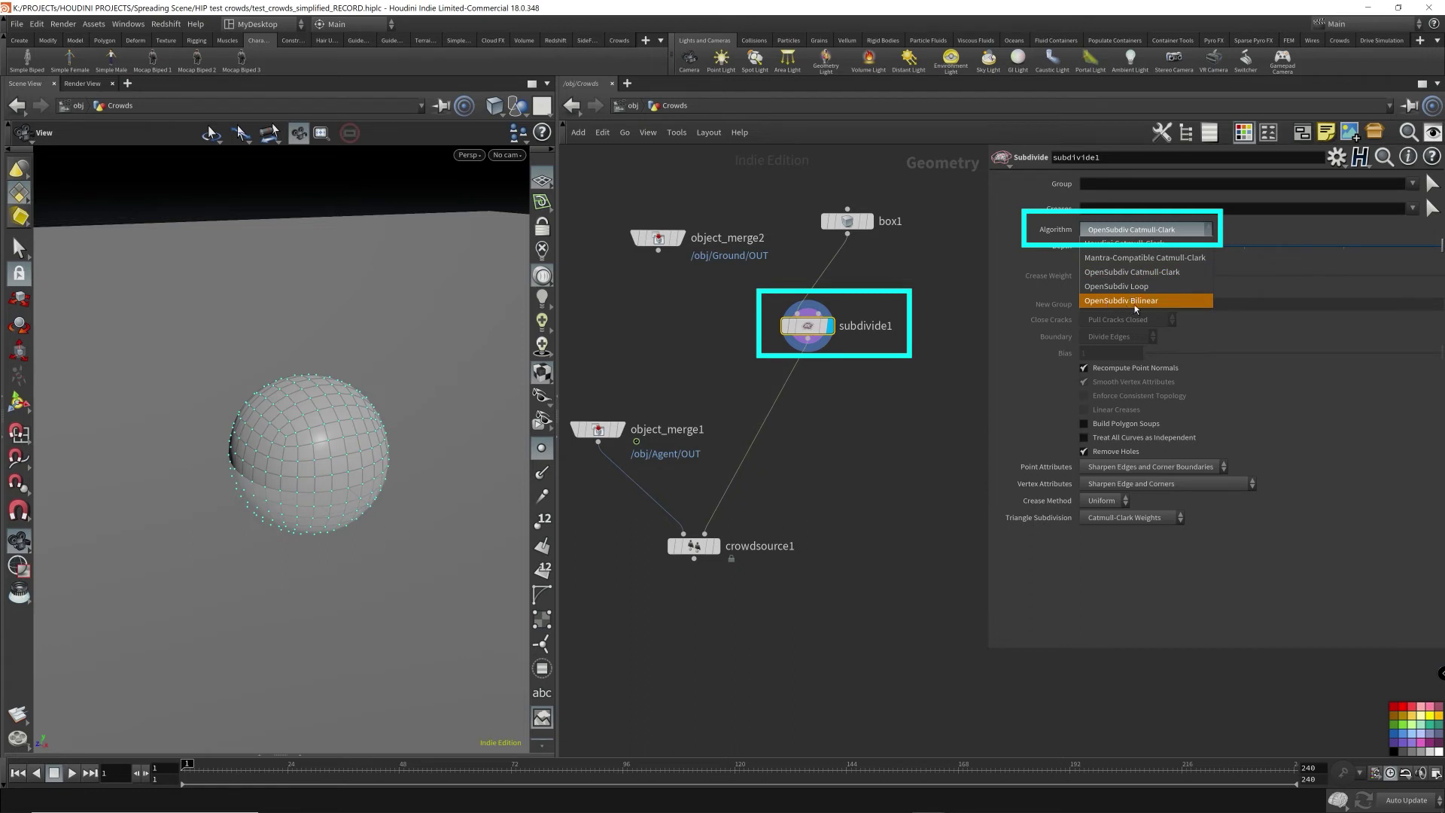
pyautogui.click(1157, 301)
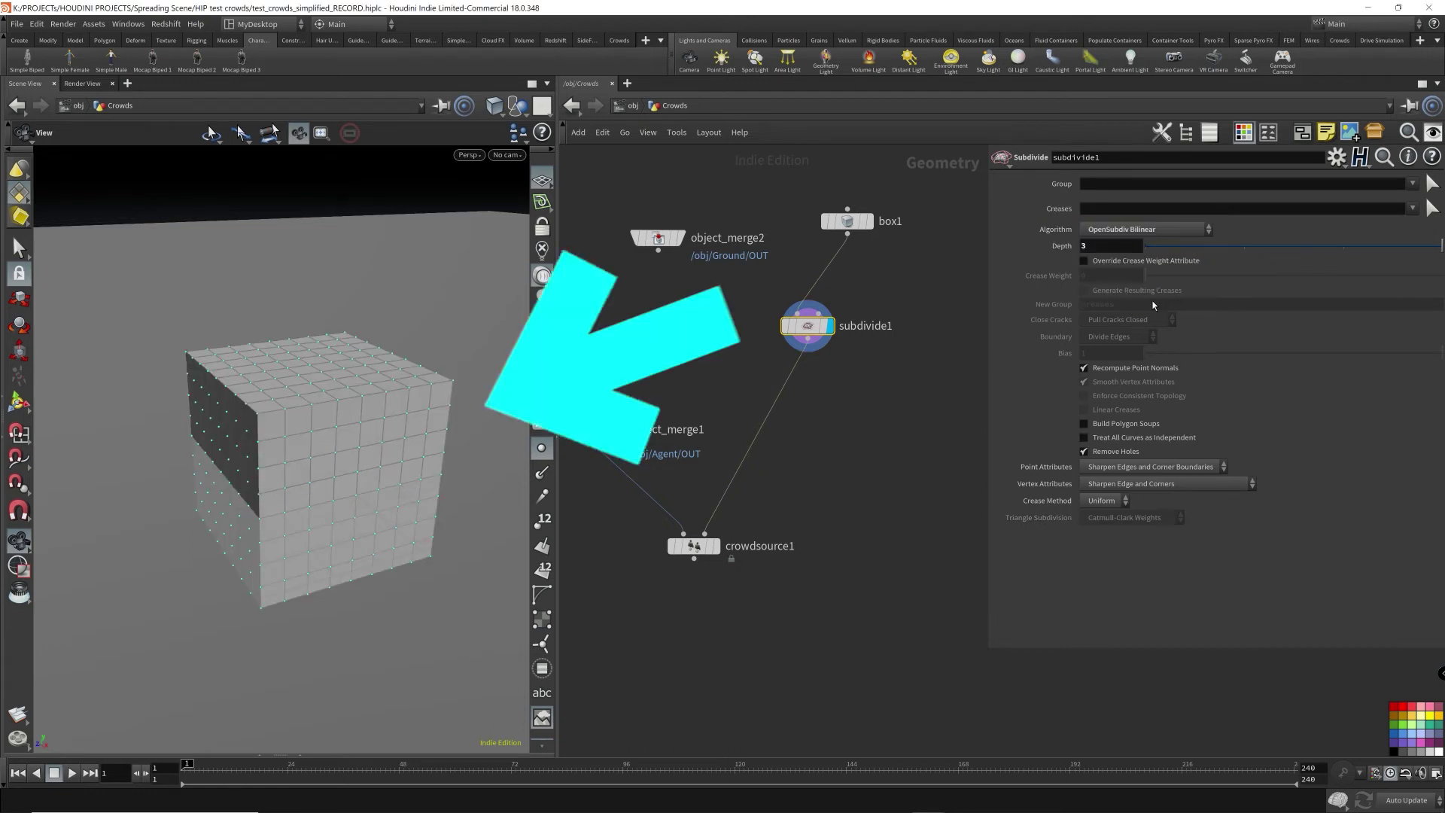
pyautogui.click(1178, 230)
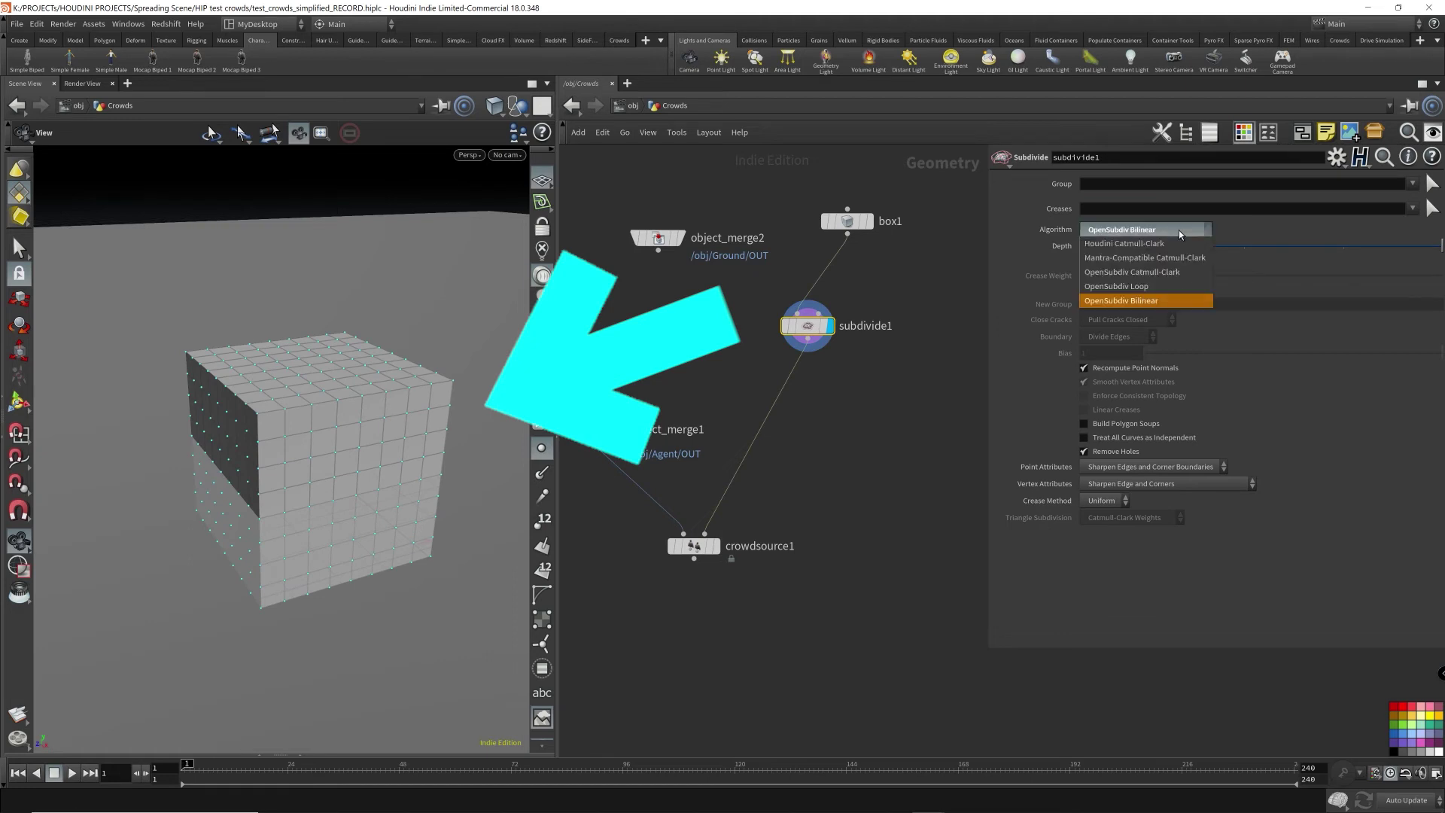
pyautogui.click(1141, 301)
pyautogui.click(1158, 229)
pyautogui.click(1147, 300)
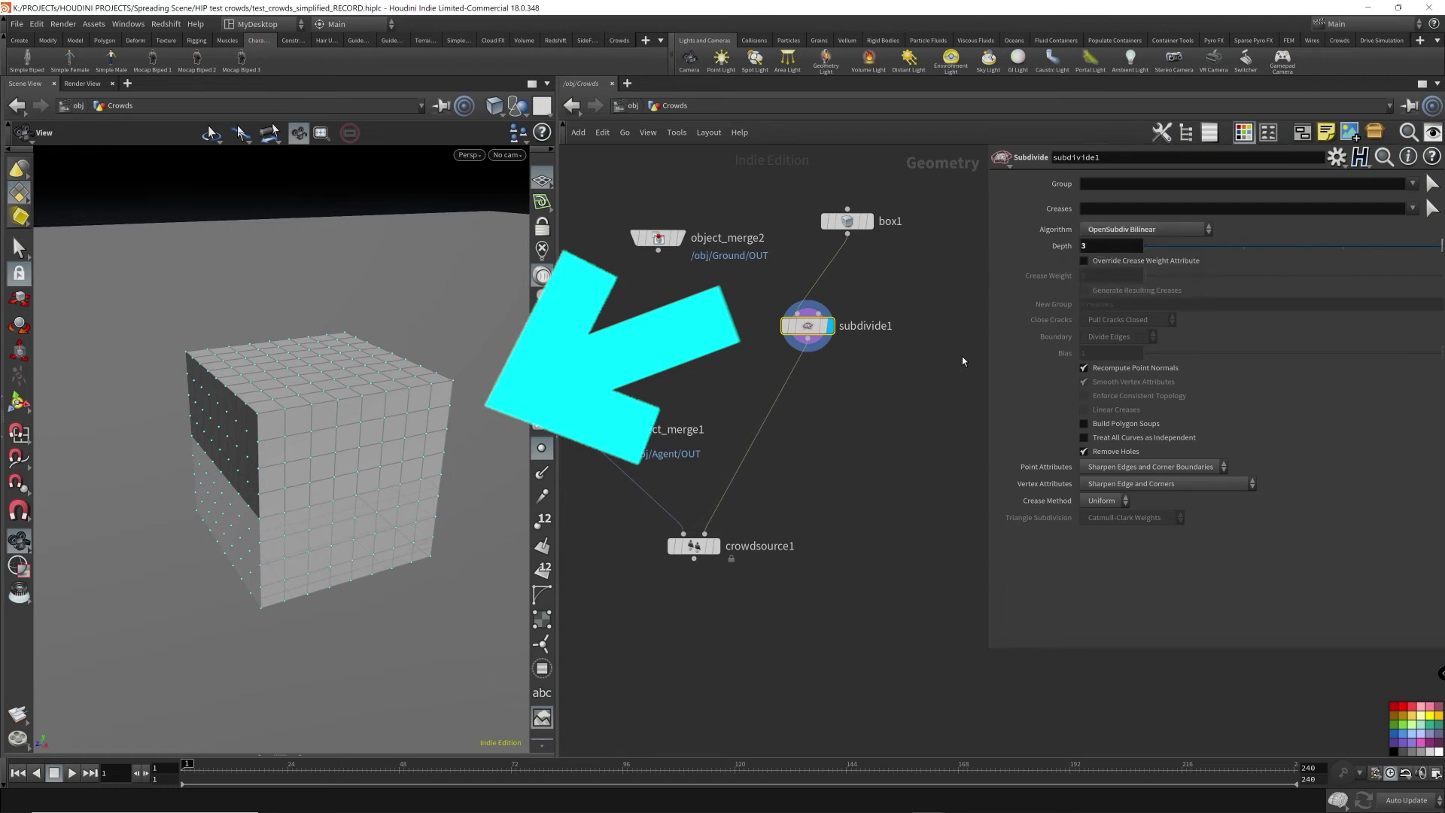
pyautogui.click(1159, 231)
pyautogui.click(1143, 301)
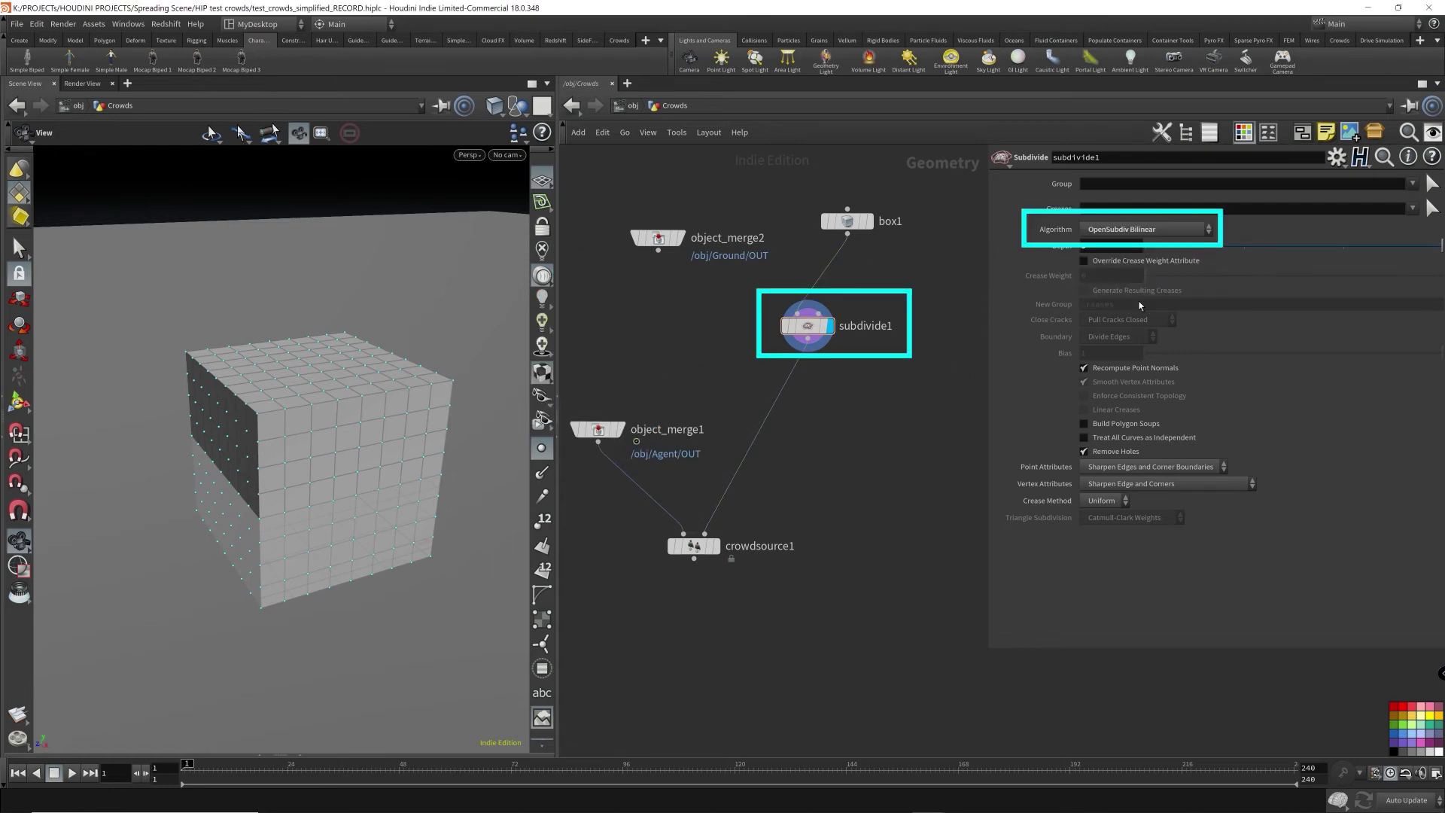
# - Delete box1, reconnect object_merge2 to subdivide1, and display crowdsource1 to view the agents on the subdivided ground
pyautogui.click(844, 221)
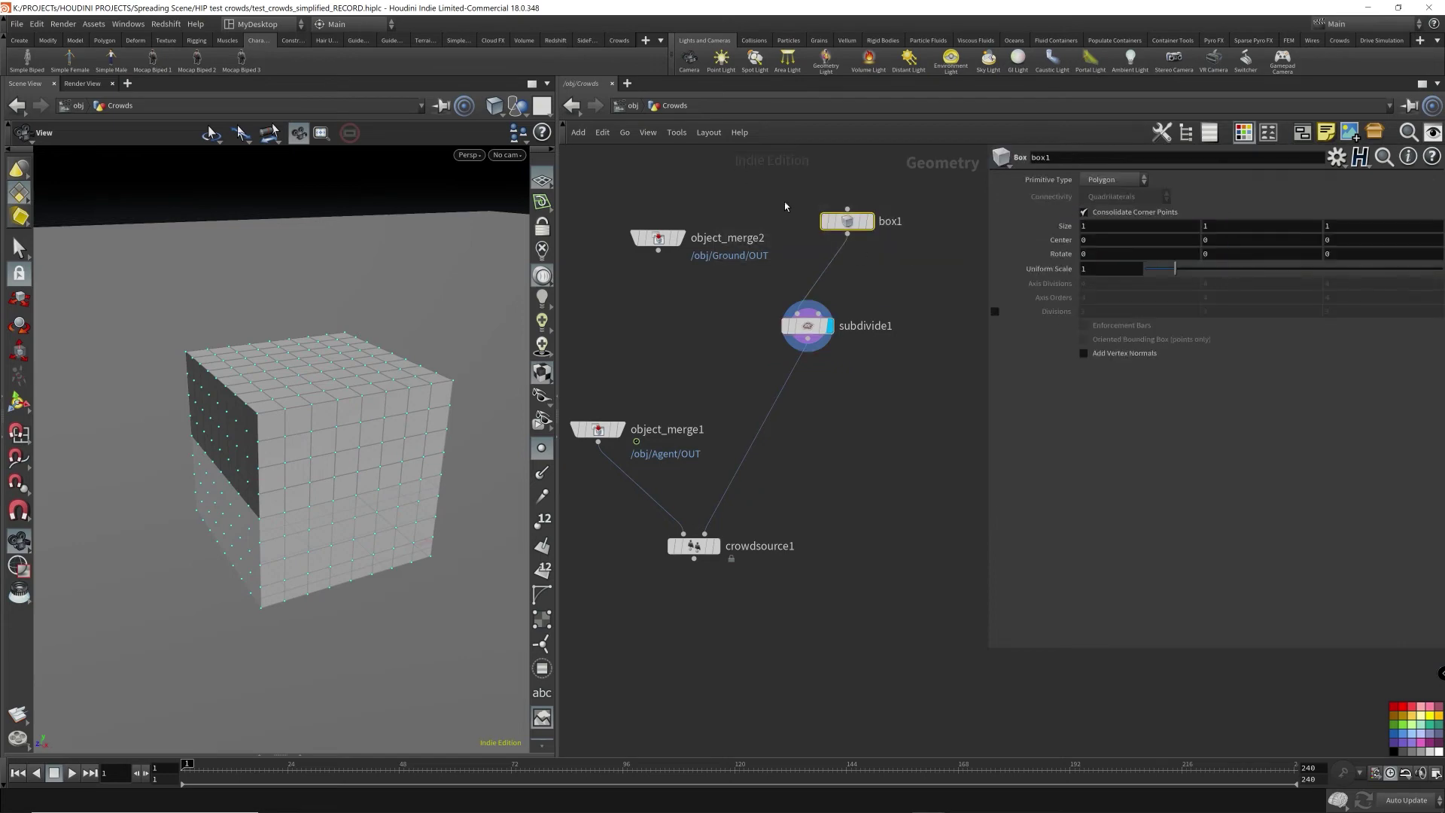
pyautogui.press('Delete')
pyautogui.moveTo(659, 238); pyautogui.dragTo(807, 310)
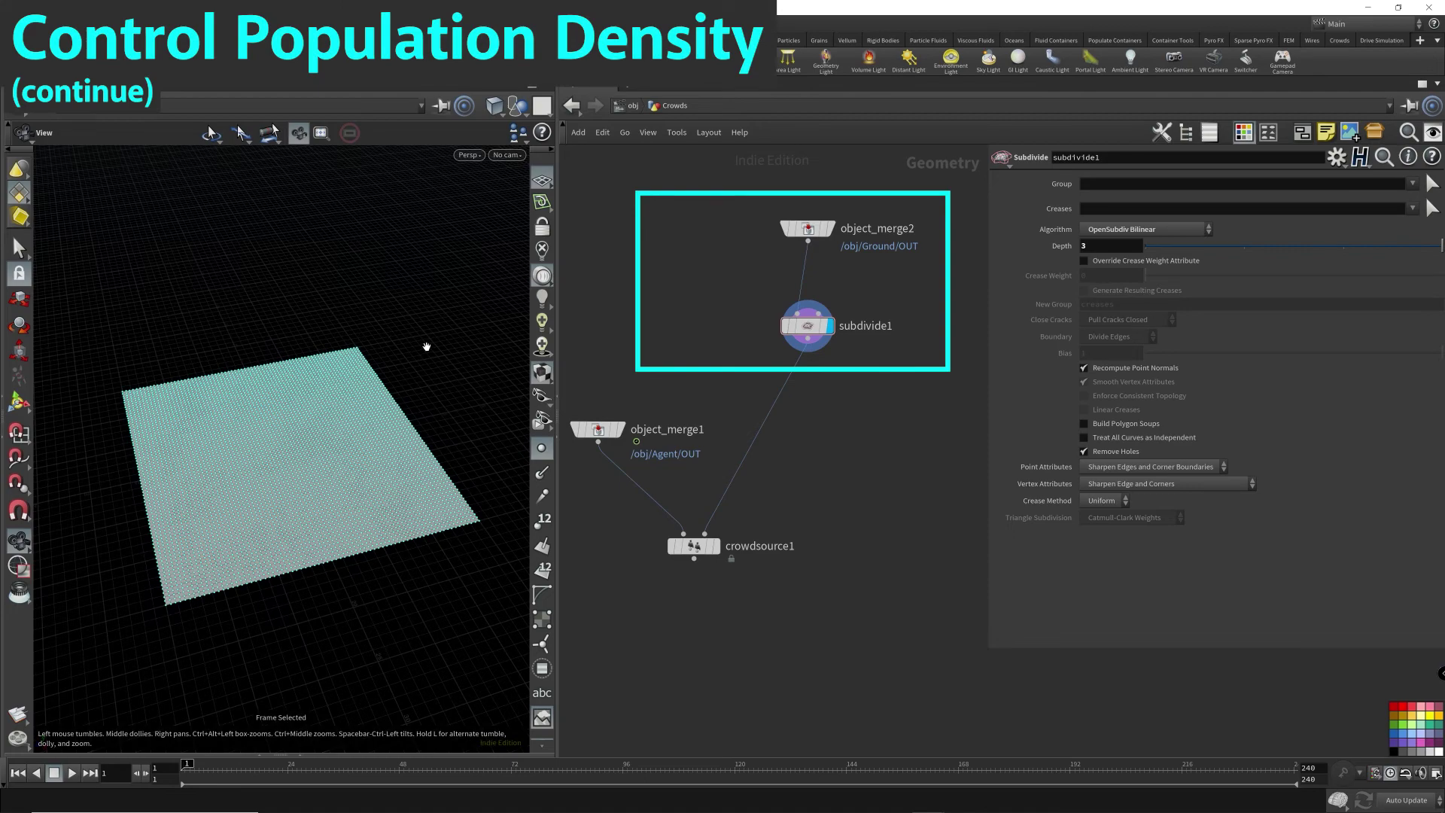
pyautogui.moveTo(423, 345); pyautogui.dragTo(377, 396)
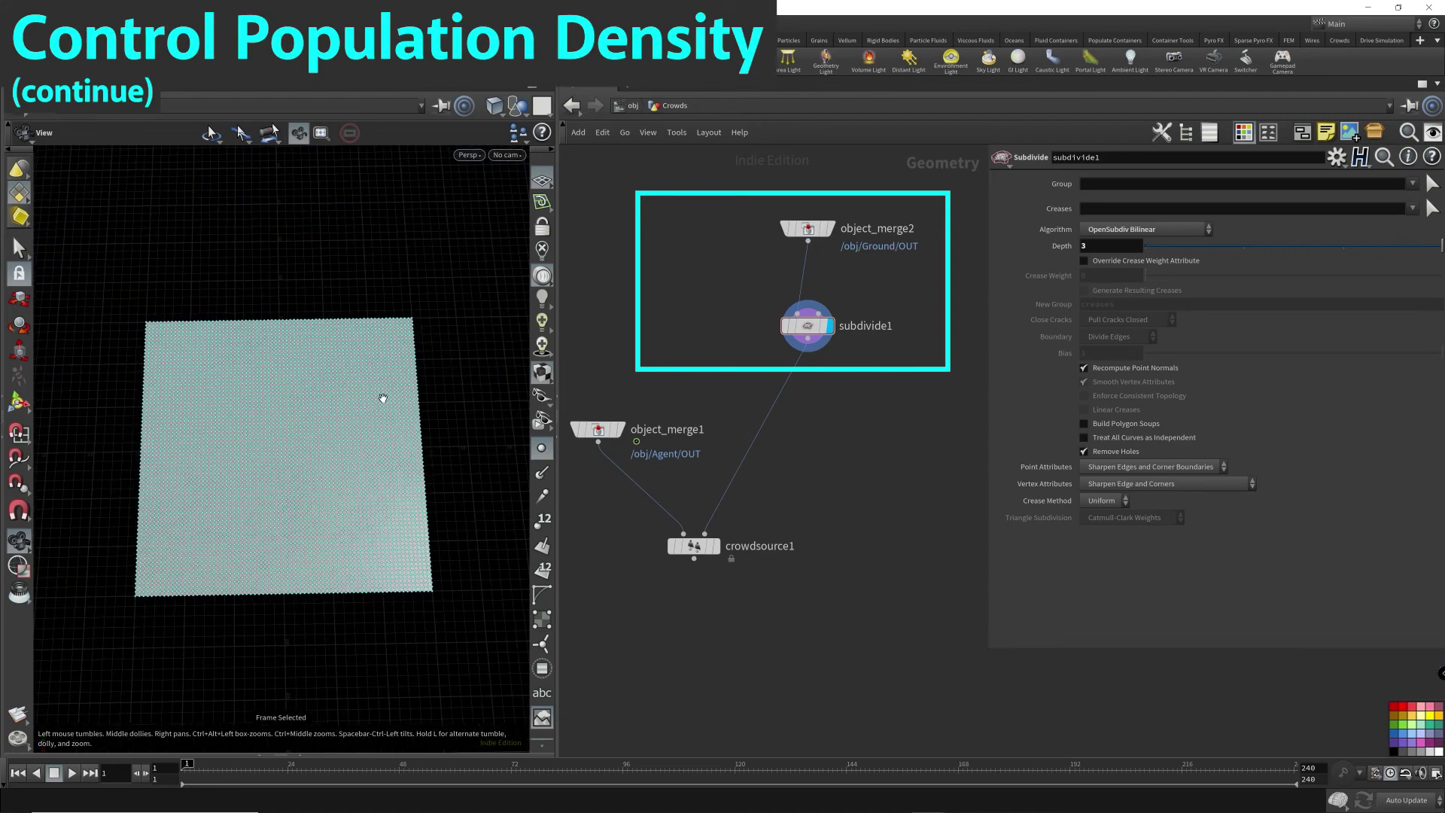
pyautogui.press('Return')
pyautogui.moveTo(339, 442); pyautogui.dragTo(414, 403)
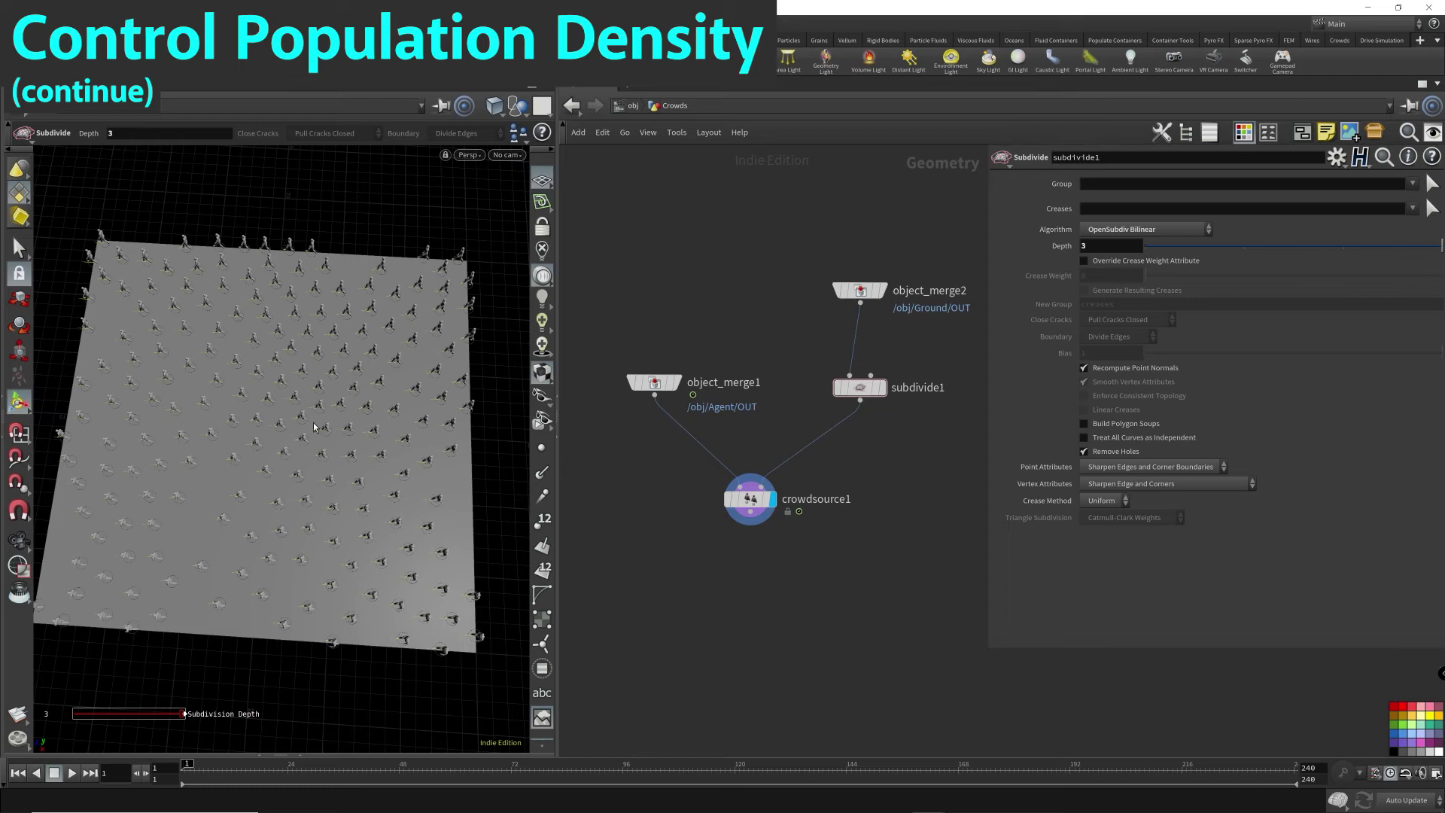
pyautogui.moveTo(293, 441)
pyautogui.keyDown('alt'); pyautogui.mouseDown()
pyautogui.moveTo(319, 434)
pyautogui.moveTo(295, 427)
pyautogui.moveTo(285, 442)
pyautogui.mouseUp(); pyautogui.keyUp('alt')
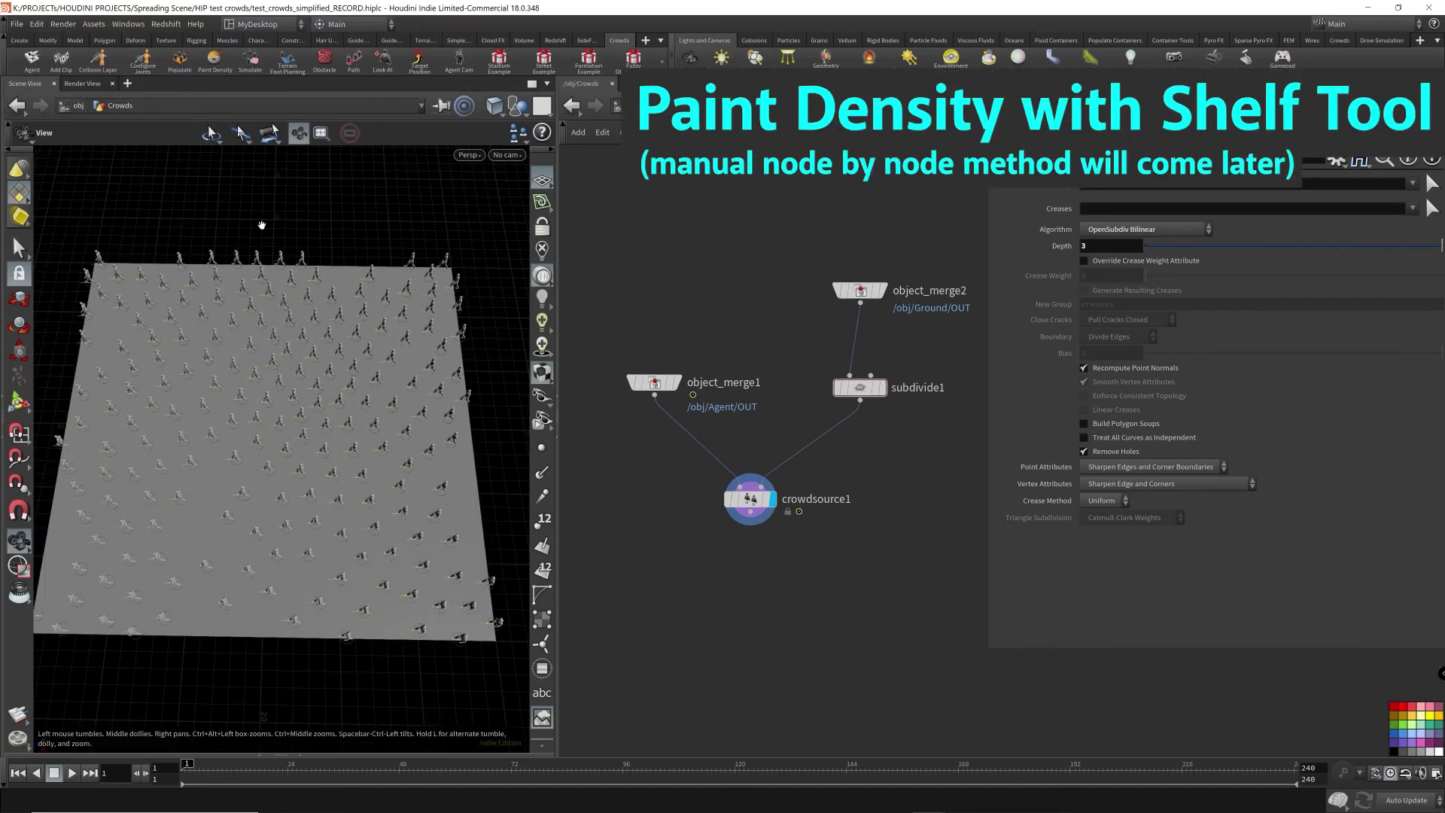
# - Apply the Paint Density crowd shelf tool to the Crowds object from the obj level
pyautogui.click(21, 40)
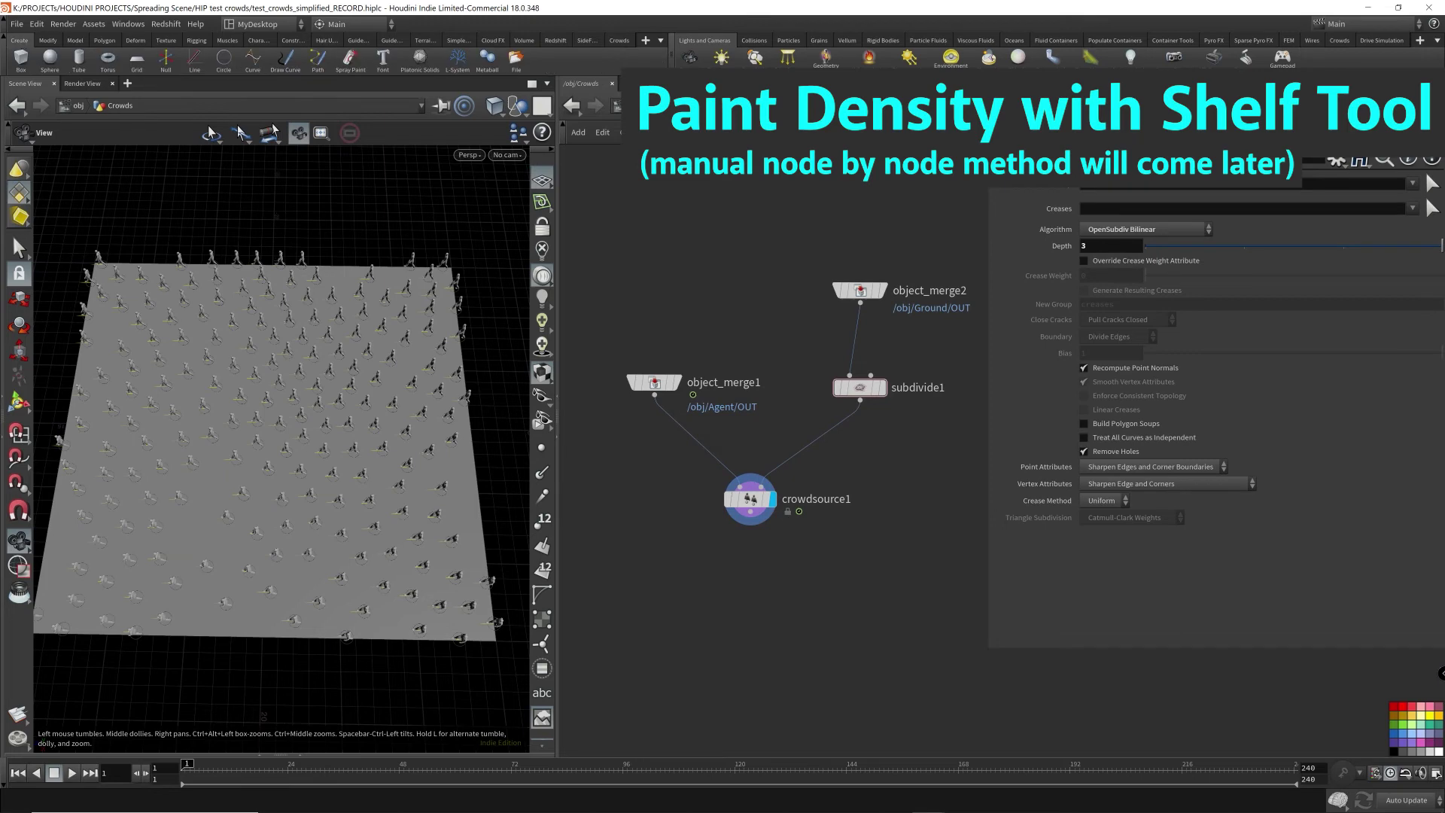
pyautogui.click(618, 42)
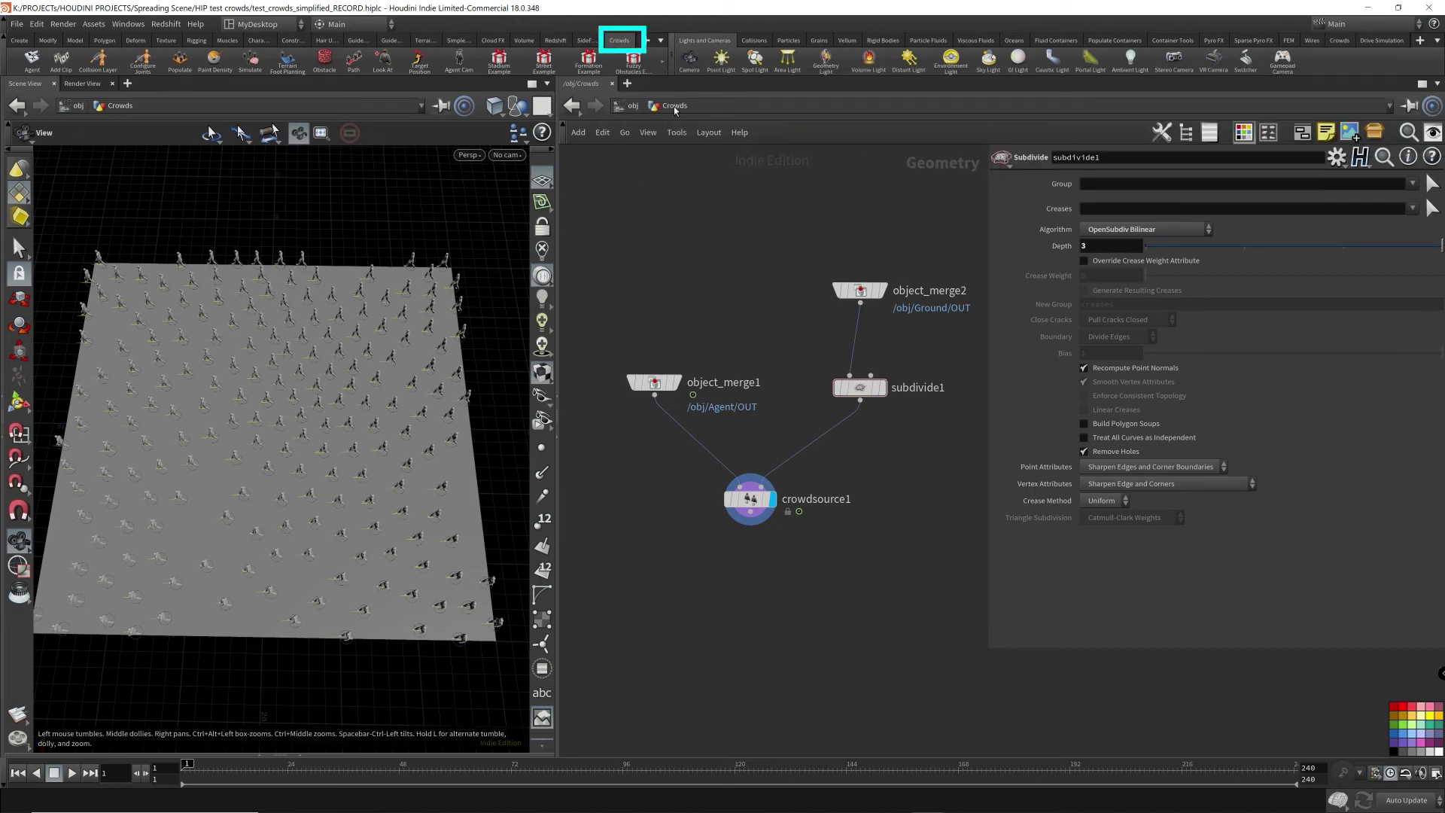
pyautogui.click(773, 503)
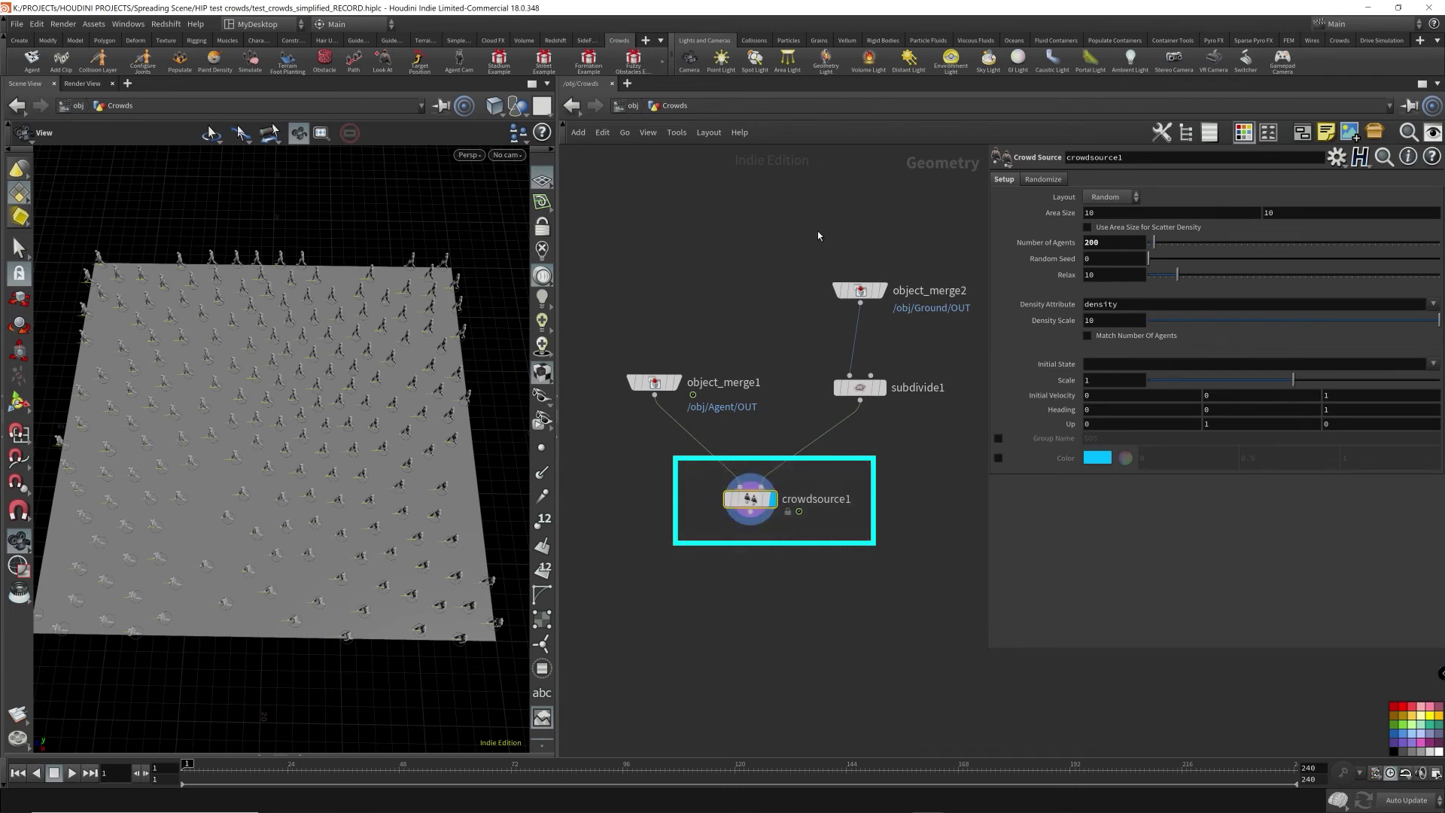
pyautogui.moveTo(642, 548); pyautogui.dragTo(884, 469)
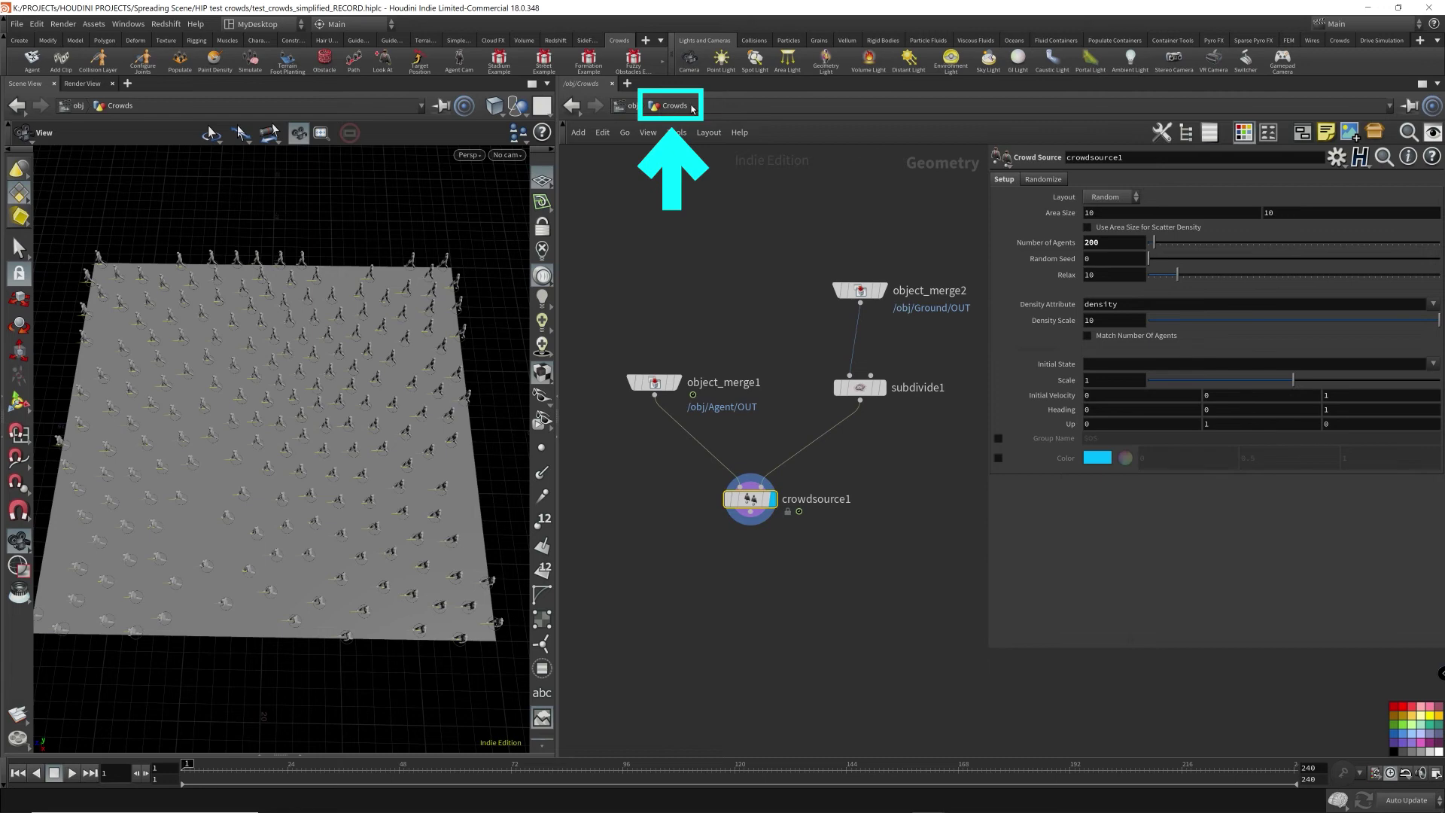
pyautogui.click(633, 106)
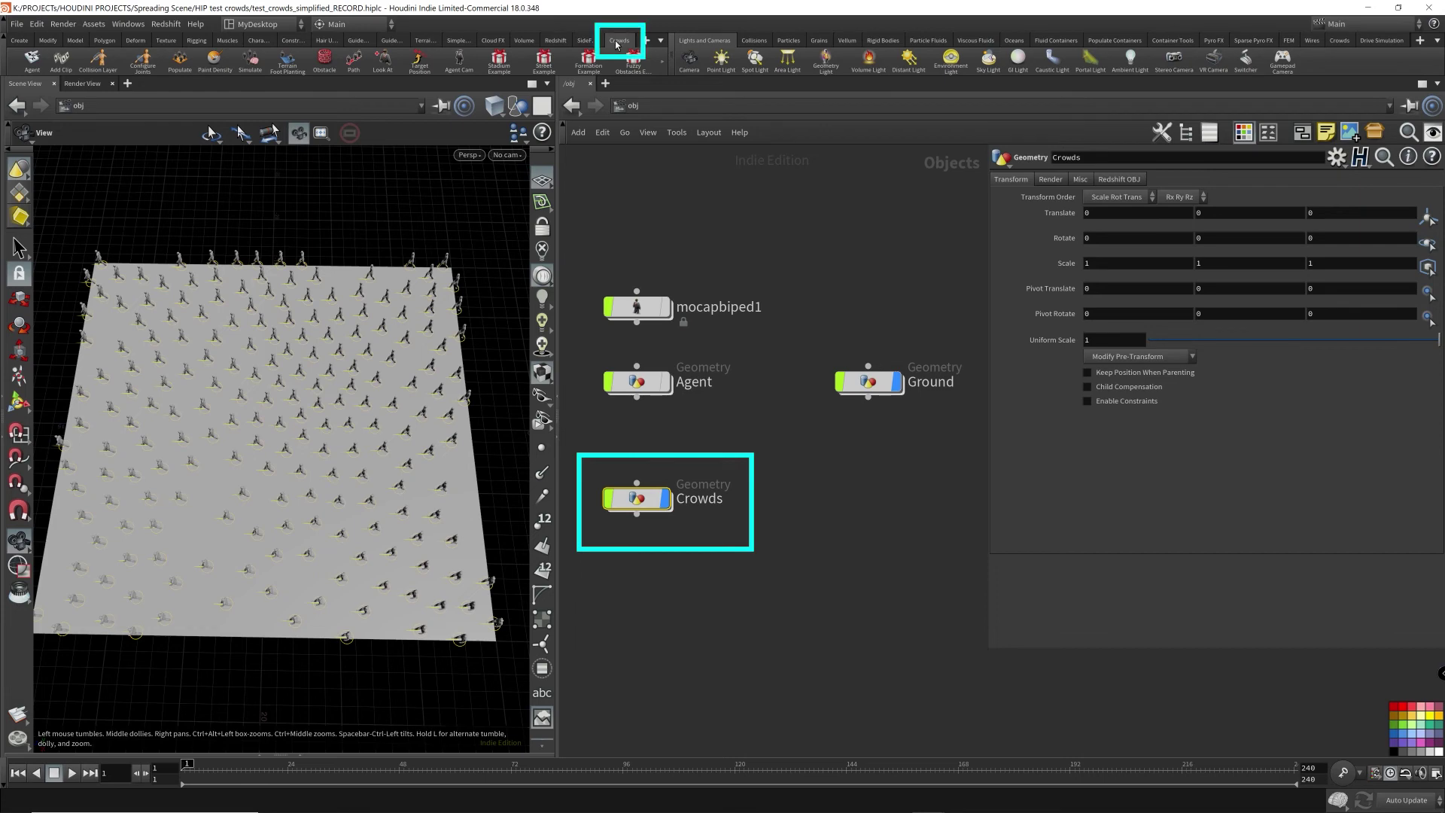
pyautogui.click(214, 60)
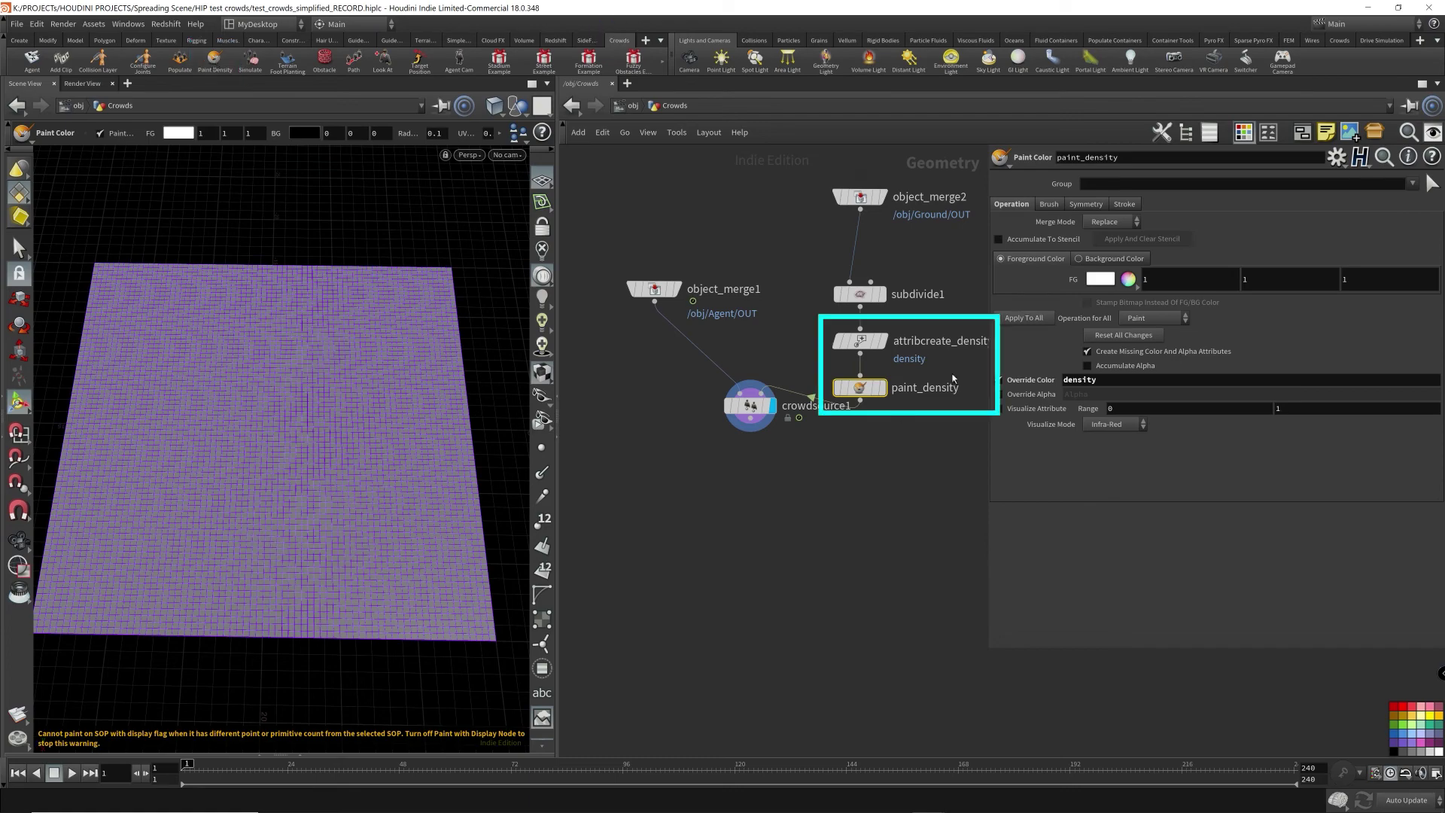
# - Move crowdsource1 and the two density nodes lower to space out the network, and select paint_density
pyautogui.moveTo(750, 405); pyautogui.dragTo(749, 544)
pyautogui.moveTo(932, 445)
pyautogui.mouseDown()
pyautogui.moveTo(830, 323)
pyautogui.moveTo(860, 377)
pyautogui.mouseUp()
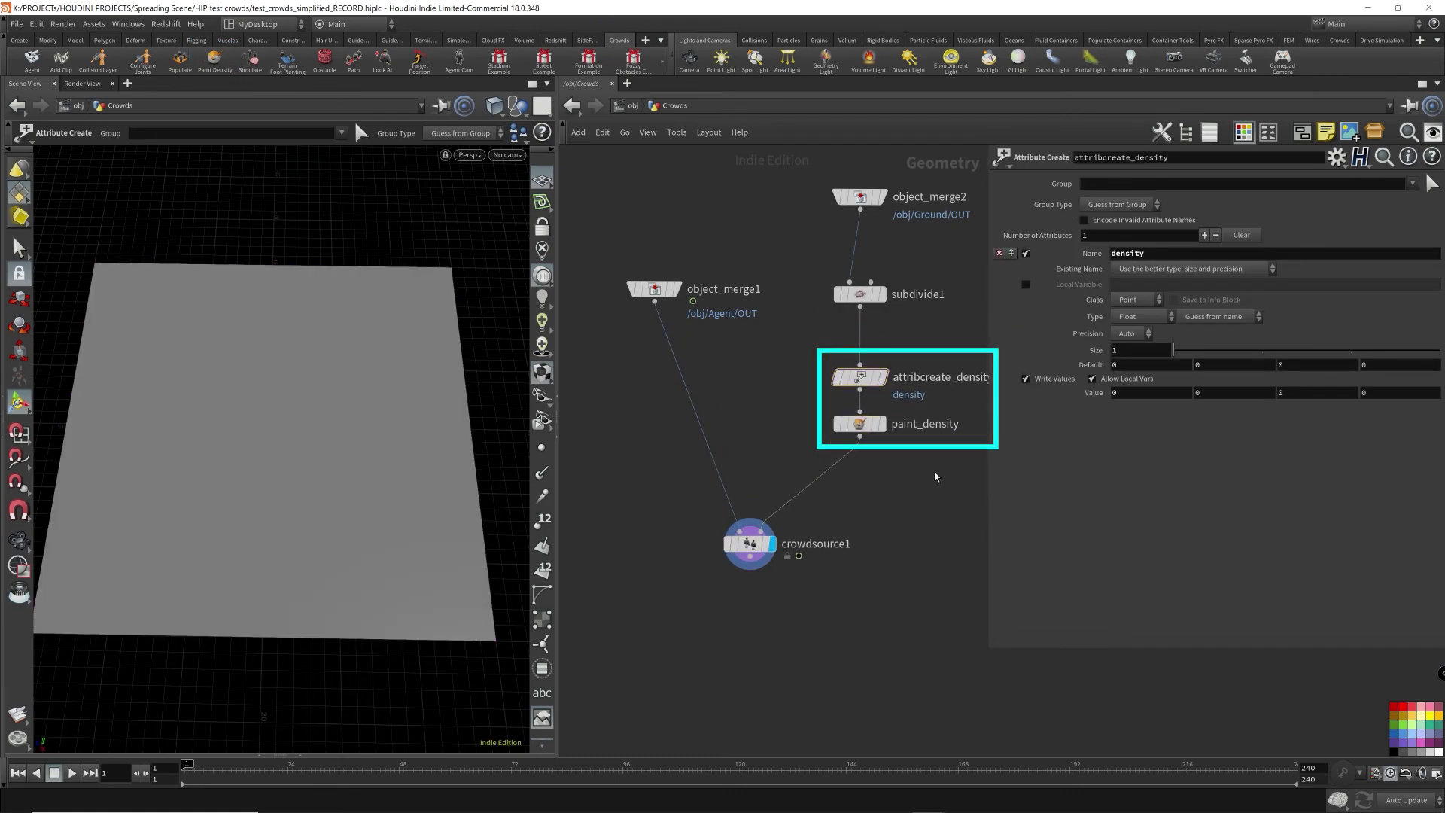
pyautogui.click(907, 428)
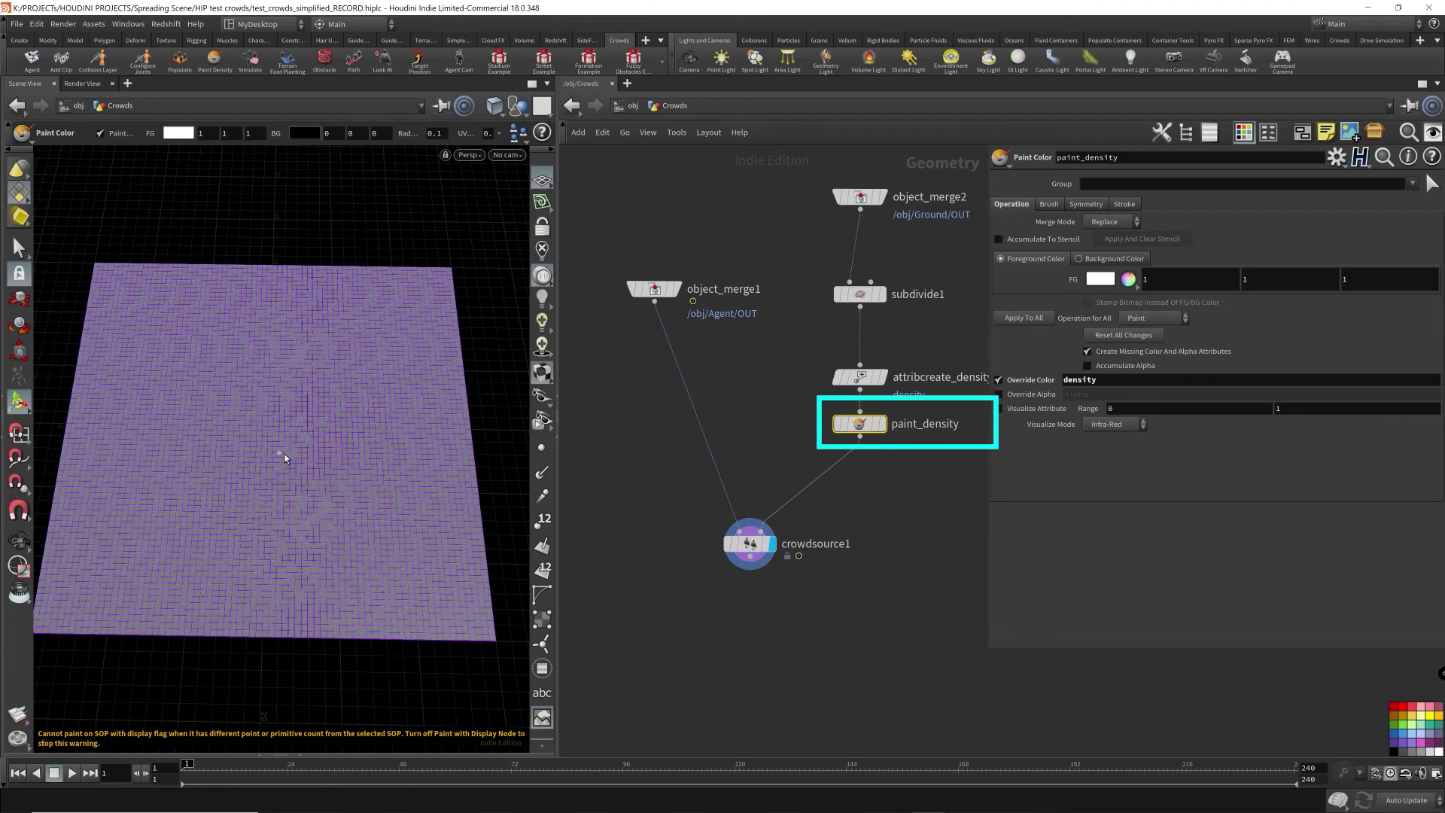
# - Enlarge the paint_density brush to a radius of about 1.32 and paint density over the middle of the ground
pyautogui.scroll(5, 265, 426)
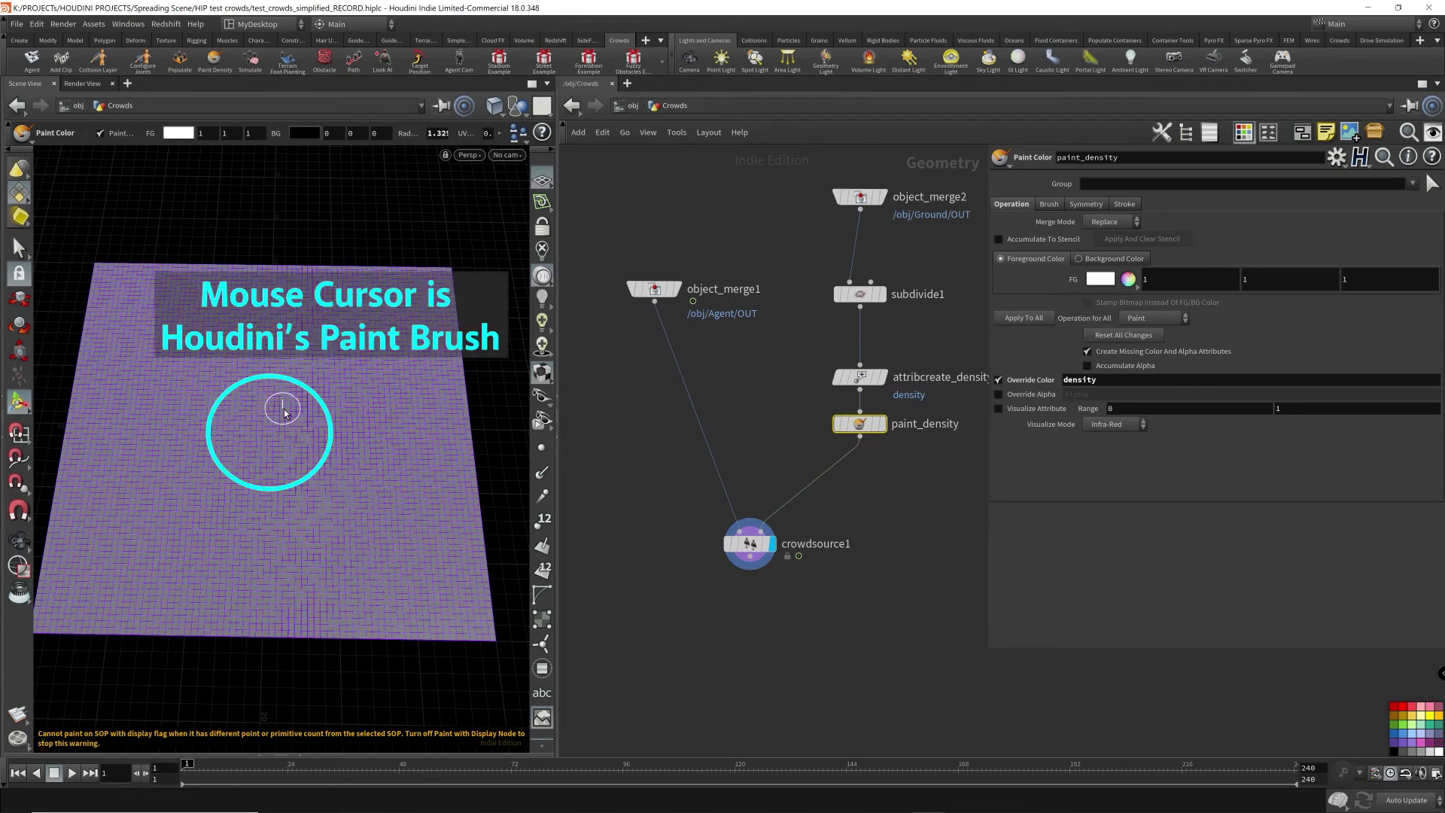
pyautogui.press('Escape')
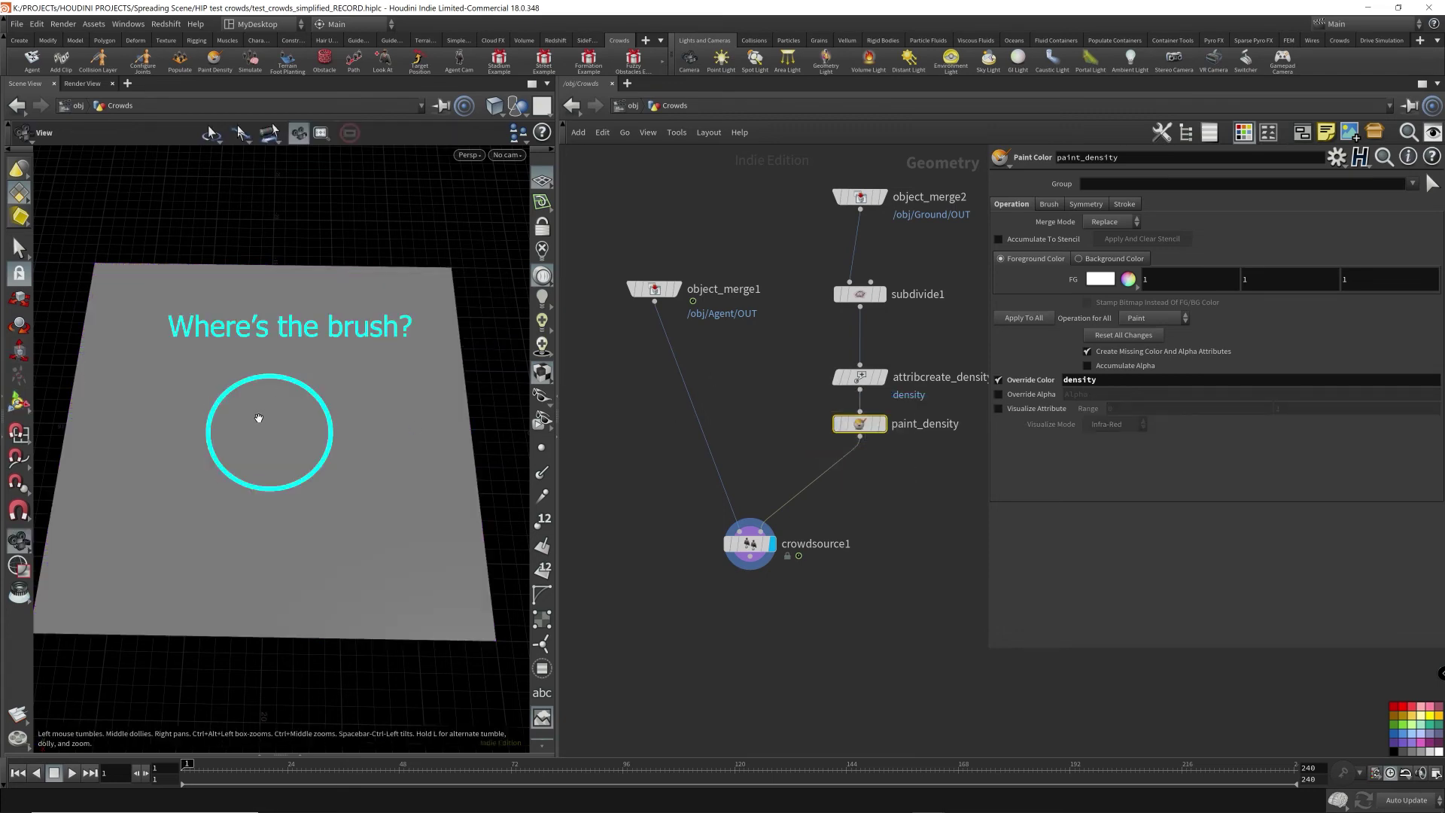
pyautogui.moveTo(283, 399)
pyautogui.mouseDown()
pyautogui.moveTo(296, 371)
pyautogui.moveTo(247, 422)
pyautogui.mouseUp()
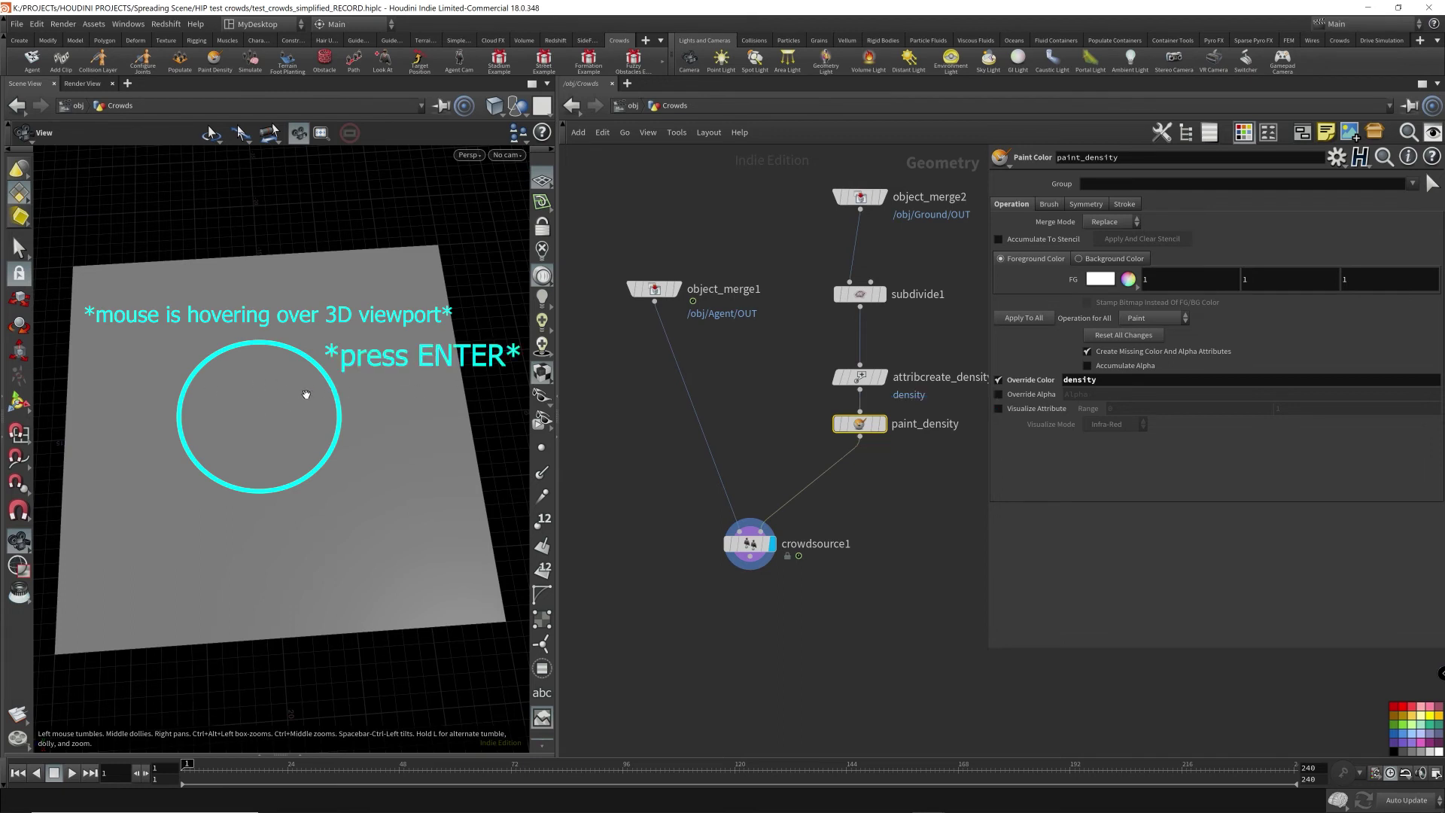
pyautogui.press('Return')
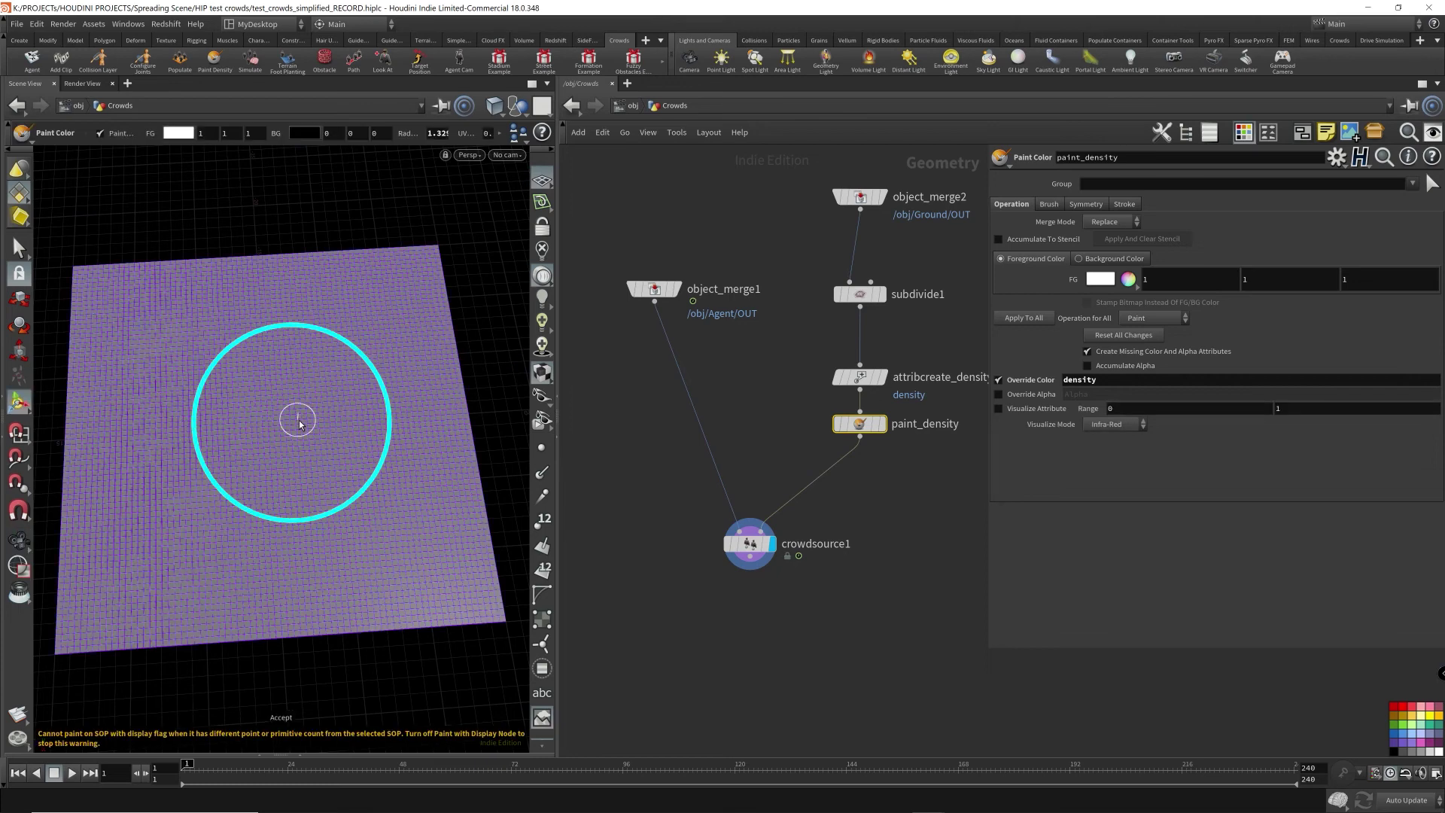
pyautogui.moveTo(261, 422)
pyautogui.mouseDown()
pyautogui.moveTo(249, 413)
pyautogui.moveTo(247, 446)
pyautogui.moveTo(332, 404)
pyautogui.moveTo(357, 438)
pyautogui.moveTo(290, 355)
pyautogui.moveTo(307, 413)
pyautogui.moveTo(164, 400)
pyautogui.moveTo(226, 309)
pyautogui.moveTo(263, 407)
pyautogui.moveTo(297, 427)
pyautogui.moveTo(375, 410)
pyautogui.mouseUp()
# - Undo the last density brush strokes, and delete the attribcreate_density and paint_density nodes between subdivide1 and crowdsource1
pyautogui.press('Escape')
pyautogui.hotkey('ctrl', 'z')
pyautogui.hotkey('ctrl', 'z')
pyautogui.hotkey('ctrl', 'z')
pyautogui.hotkey('ctrl', 'z')
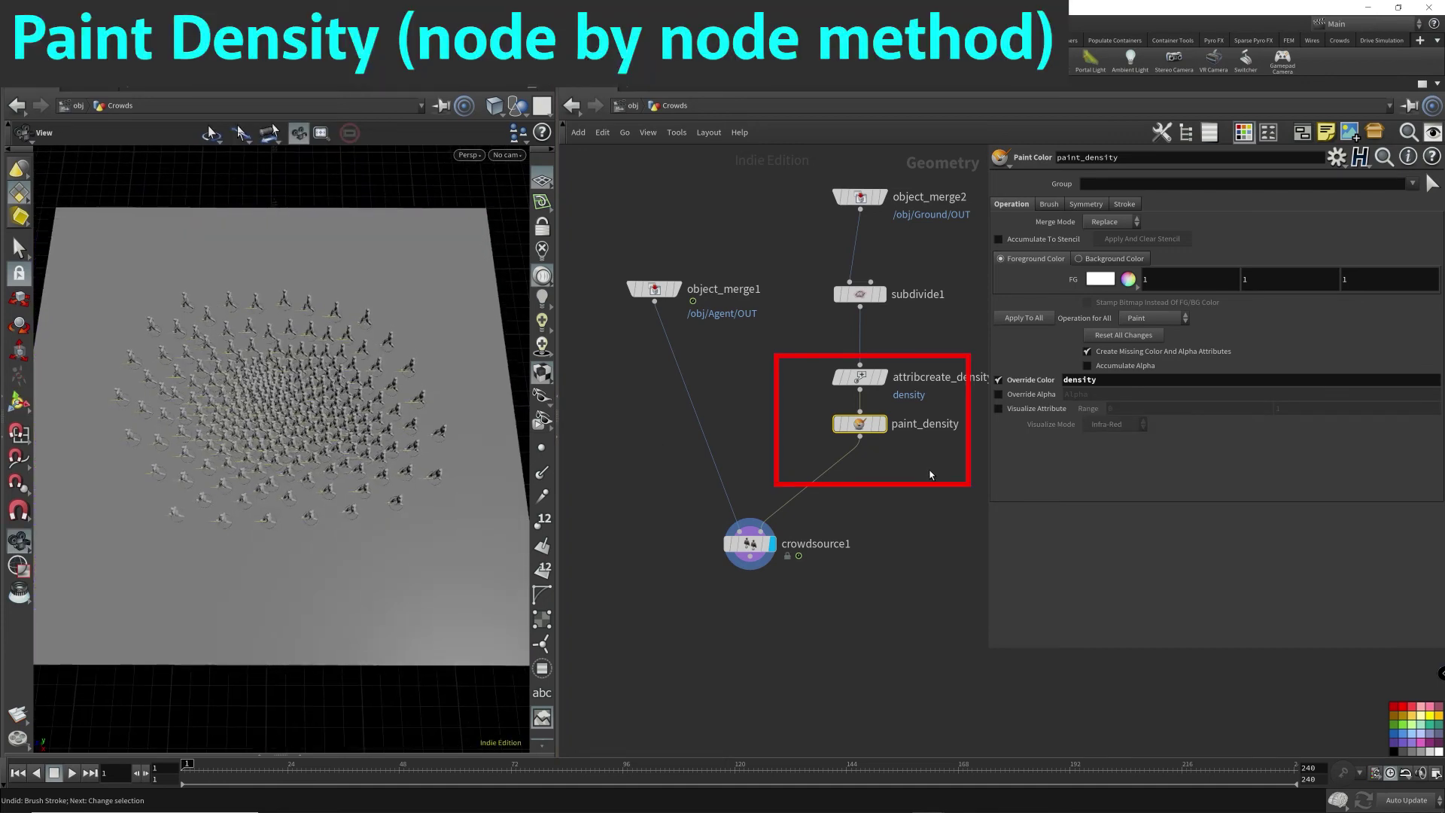
pyautogui.moveTo(931, 475); pyautogui.dragTo(888, 491, button='middle')
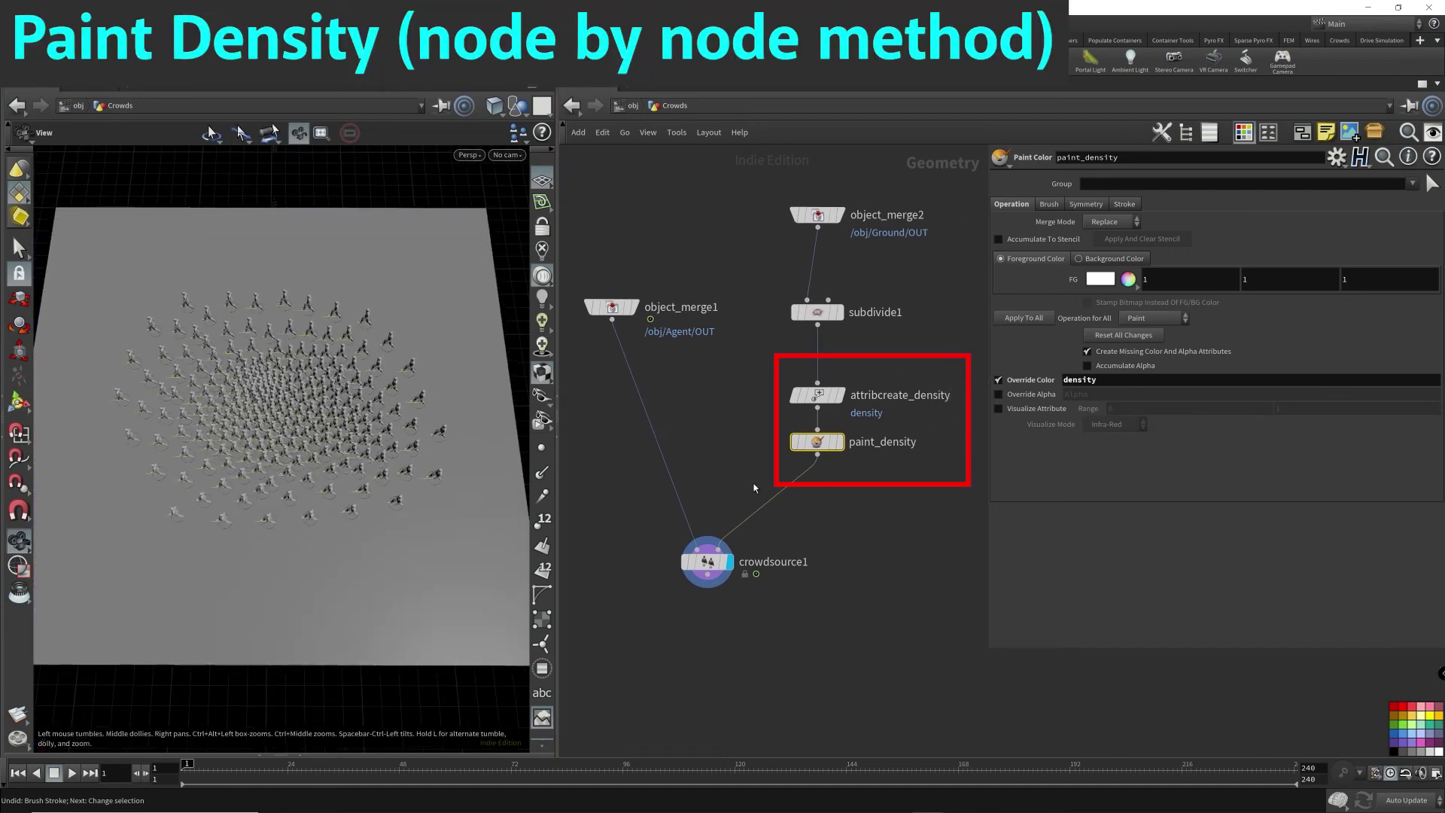
pyautogui.moveTo(755, 488); pyautogui.dragTo(888, 352)
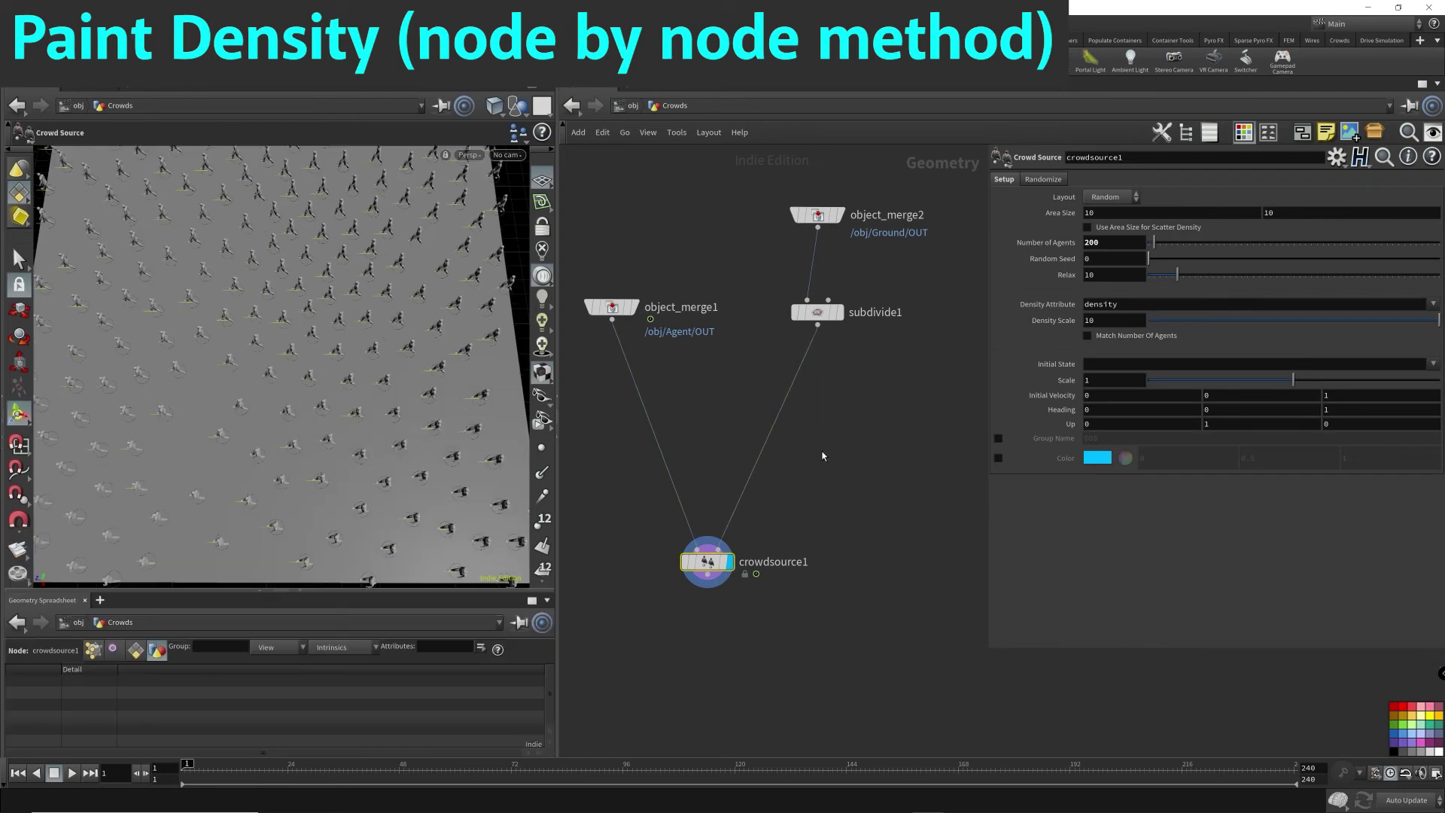
# - Add an Attribute Paint node on the wire between subdivide1 and crowdsource1
pyautogui.press('Tab')
pyautogui.write('paint att')
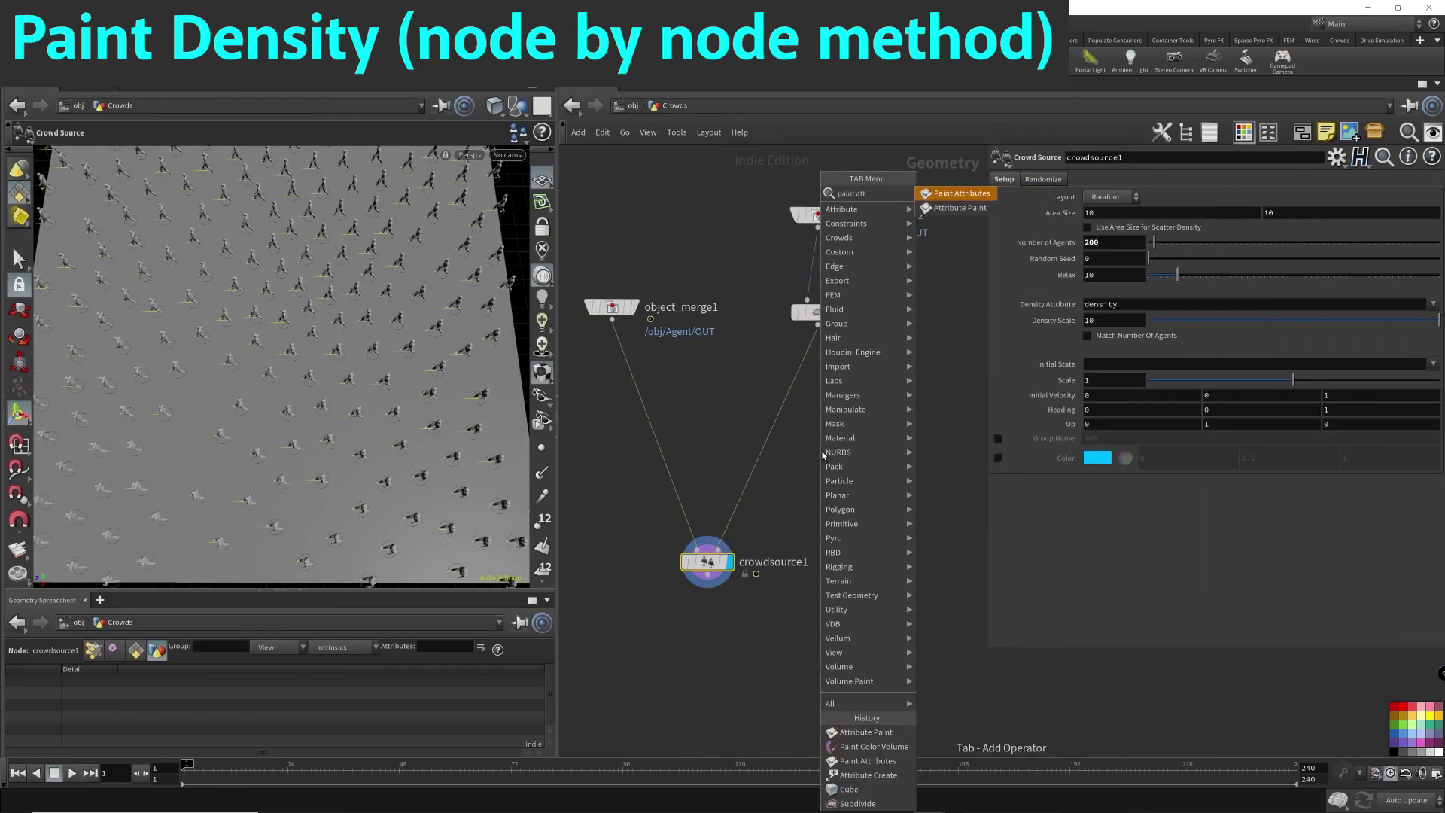
pyautogui.press('Return')
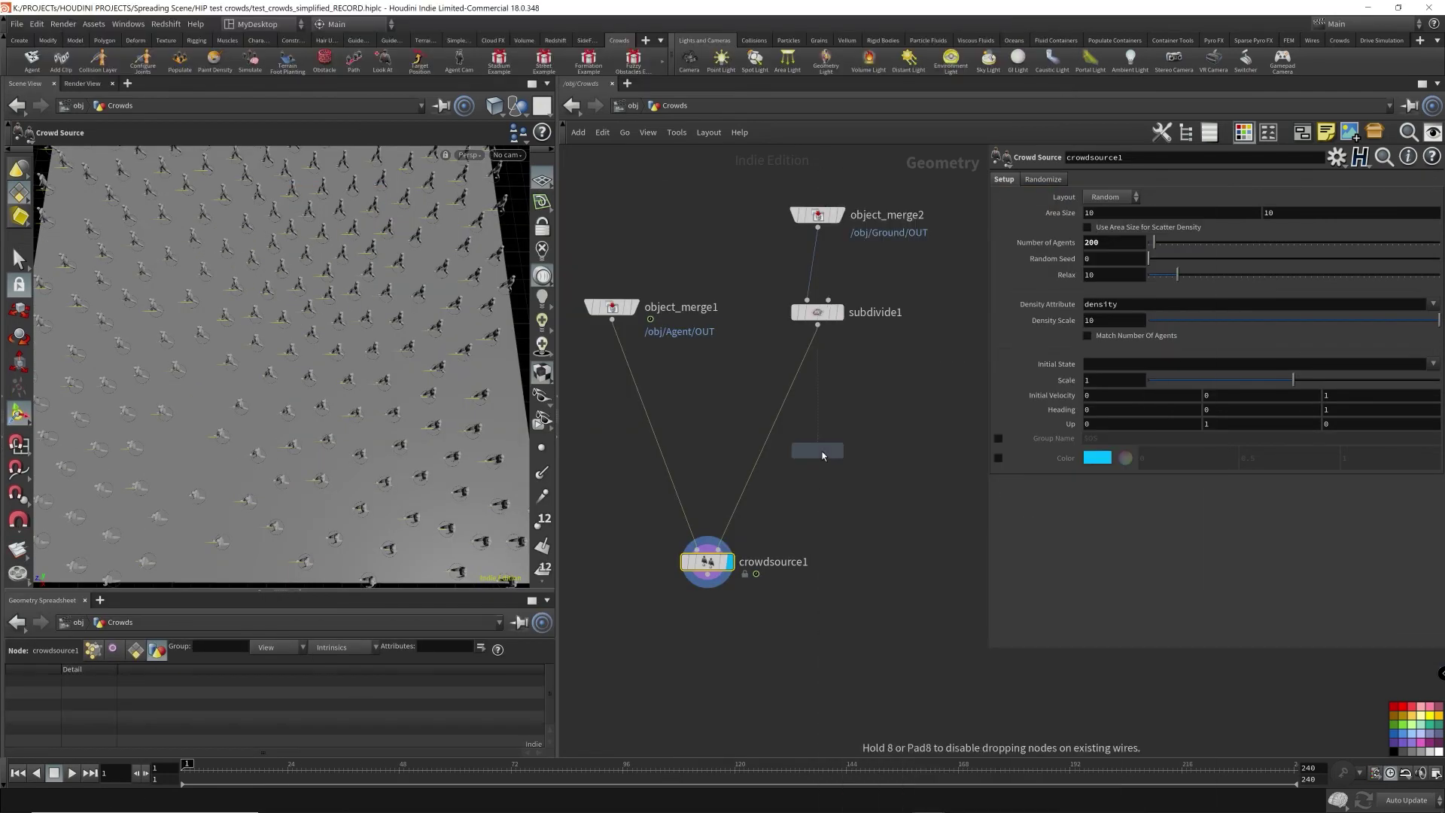
pyautogui.click(818, 413)
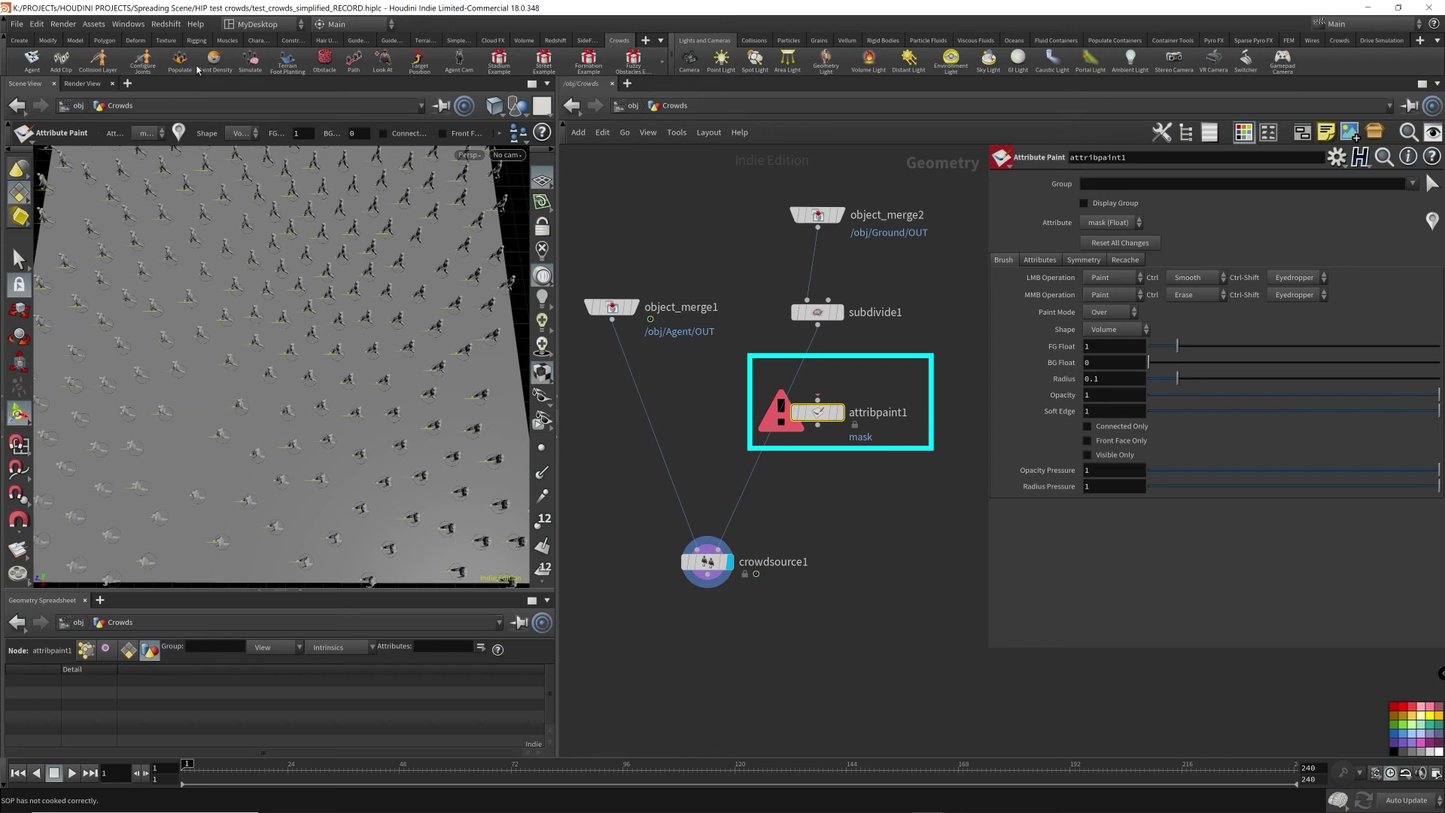
pyautogui.moveTo(818, 411); pyautogui.dragTo(818, 398)
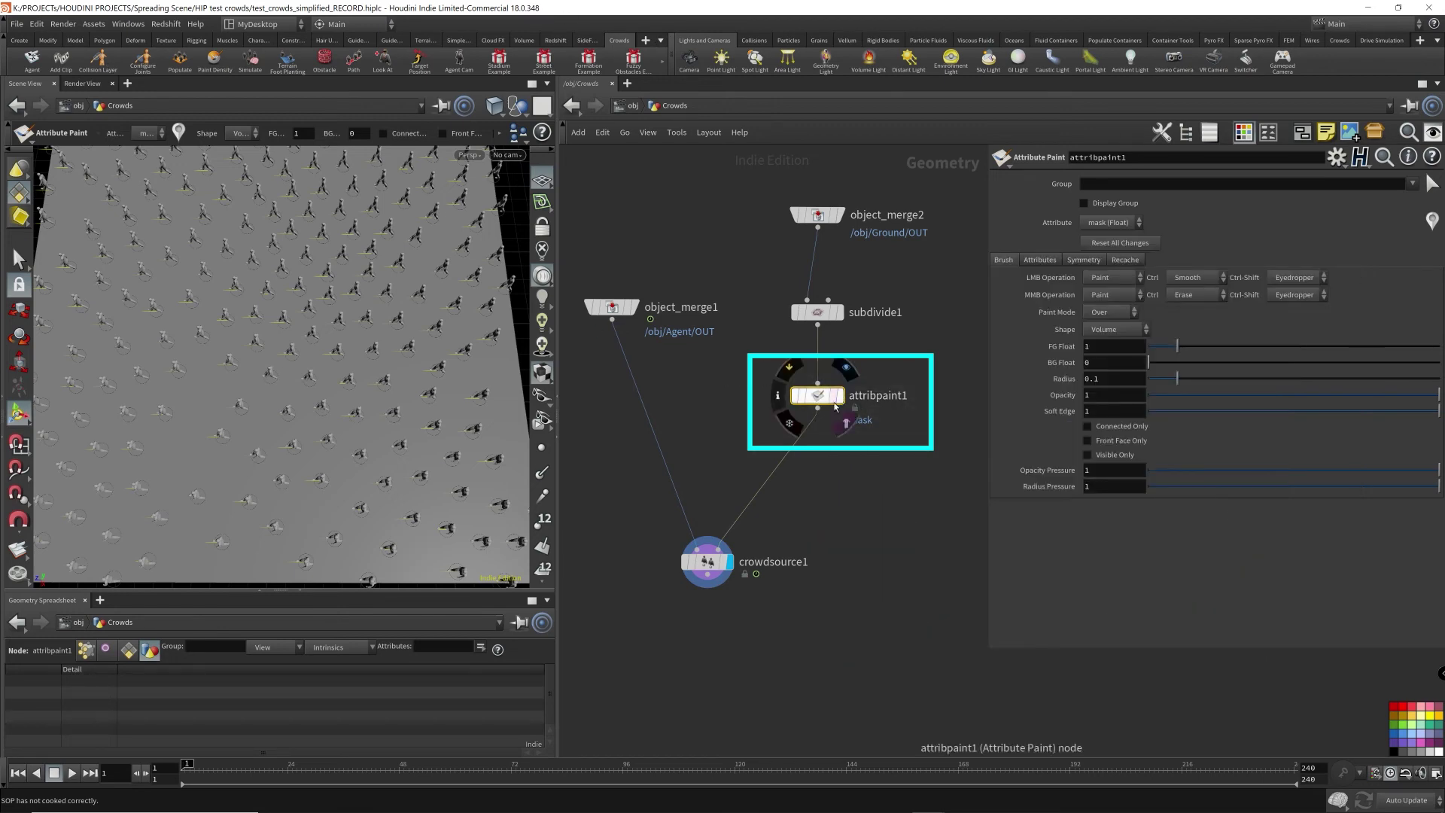
# - Set the attribute name on attribpaint1 to density
pyautogui.click(1036, 262)
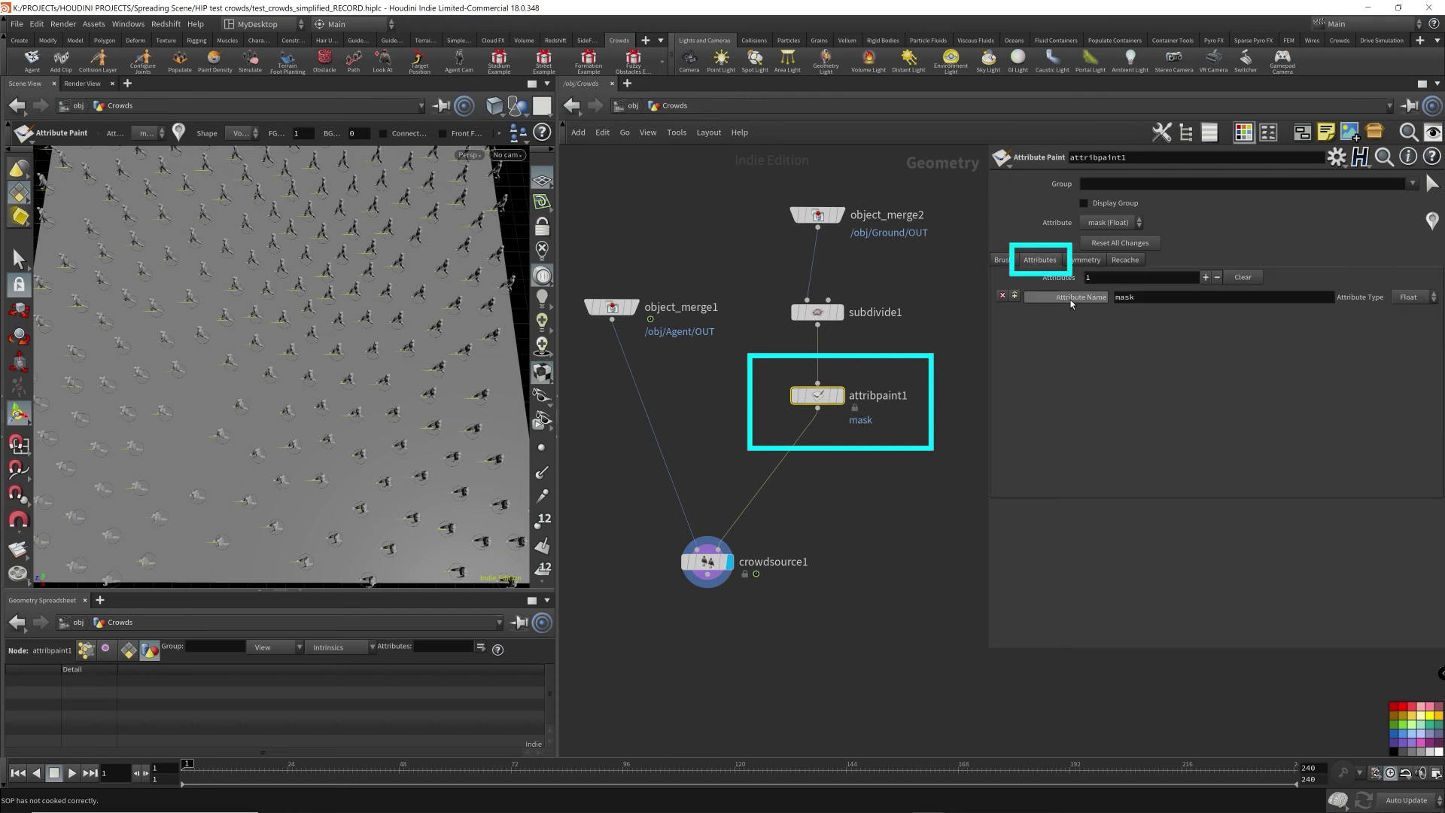
pyautogui.moveTo(1145, 298); pyautogui.dragTo(994, 300)
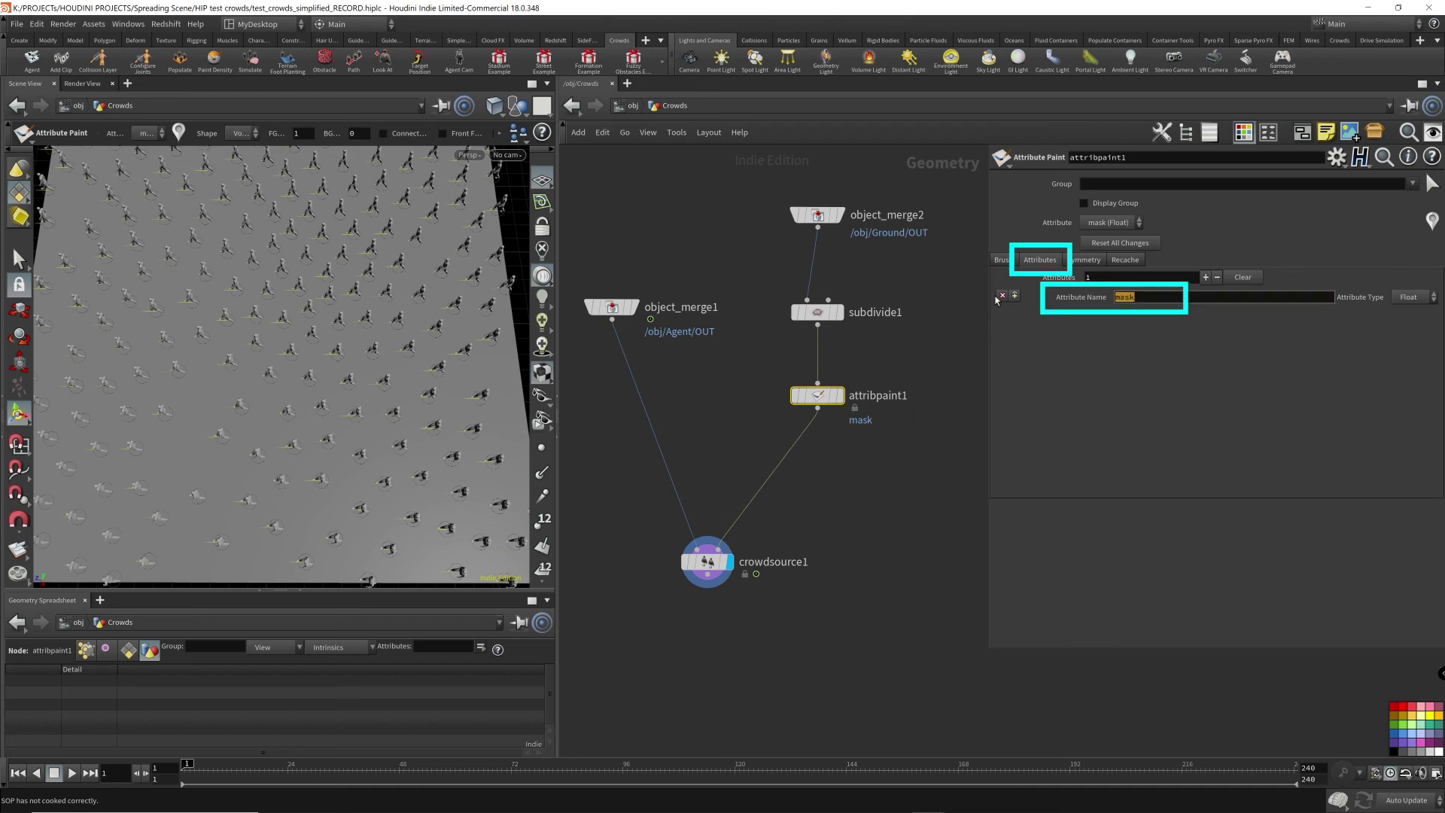
pyautogui.write('density')
pyautogui.press('Return')
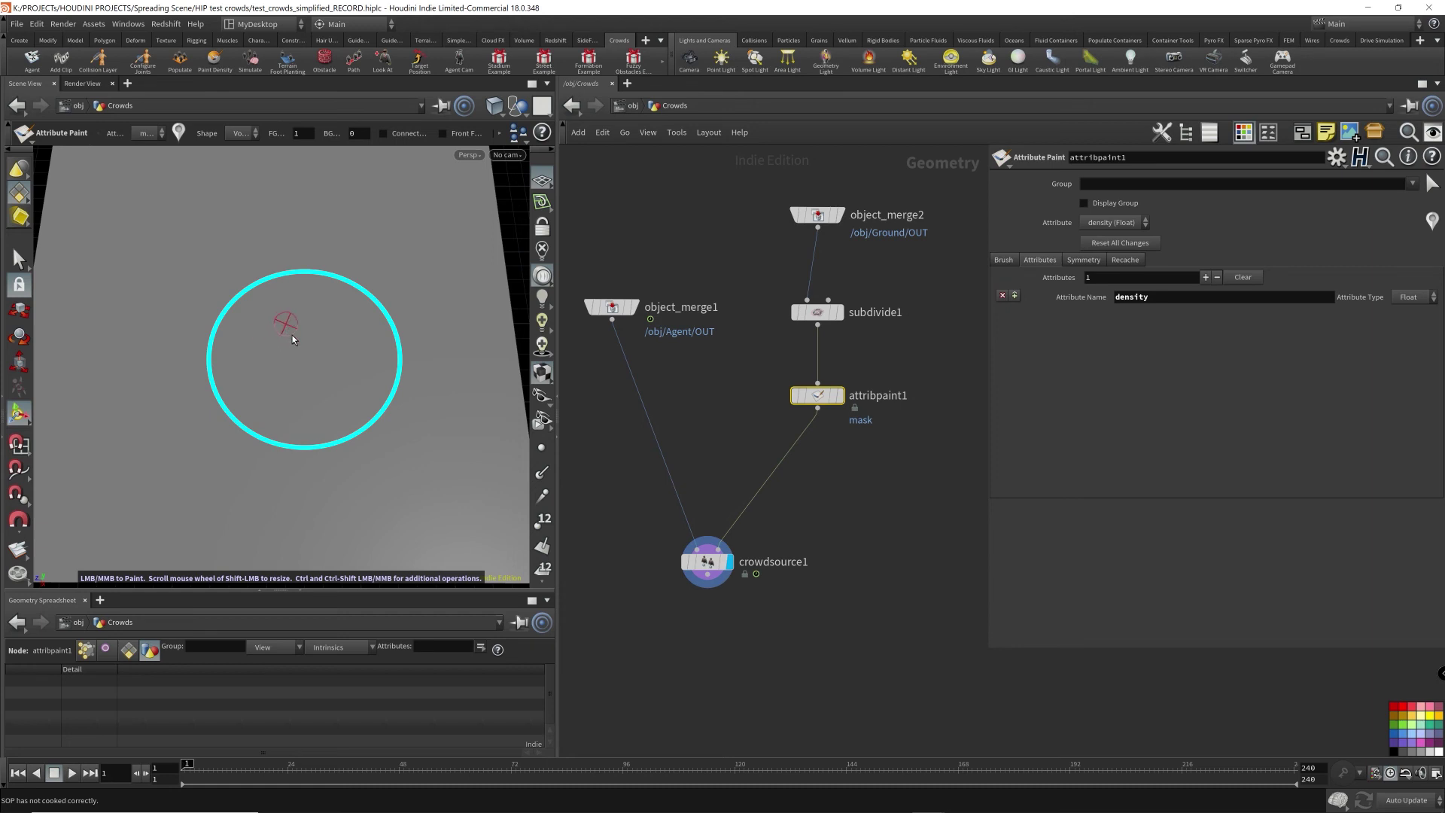
# - Paint a density stroke over the middle of the ground, undo it, and paint it again with crowdsource1 displayed
pyautogui.moveTo(292, 336)
pyautogui.mouseDown()
pyautogui.moveTo(253, 345)
pyautogui.moveTo(215, 289)
pyautogui.moveTo(327, 346)
pyautogui.mouseUp()
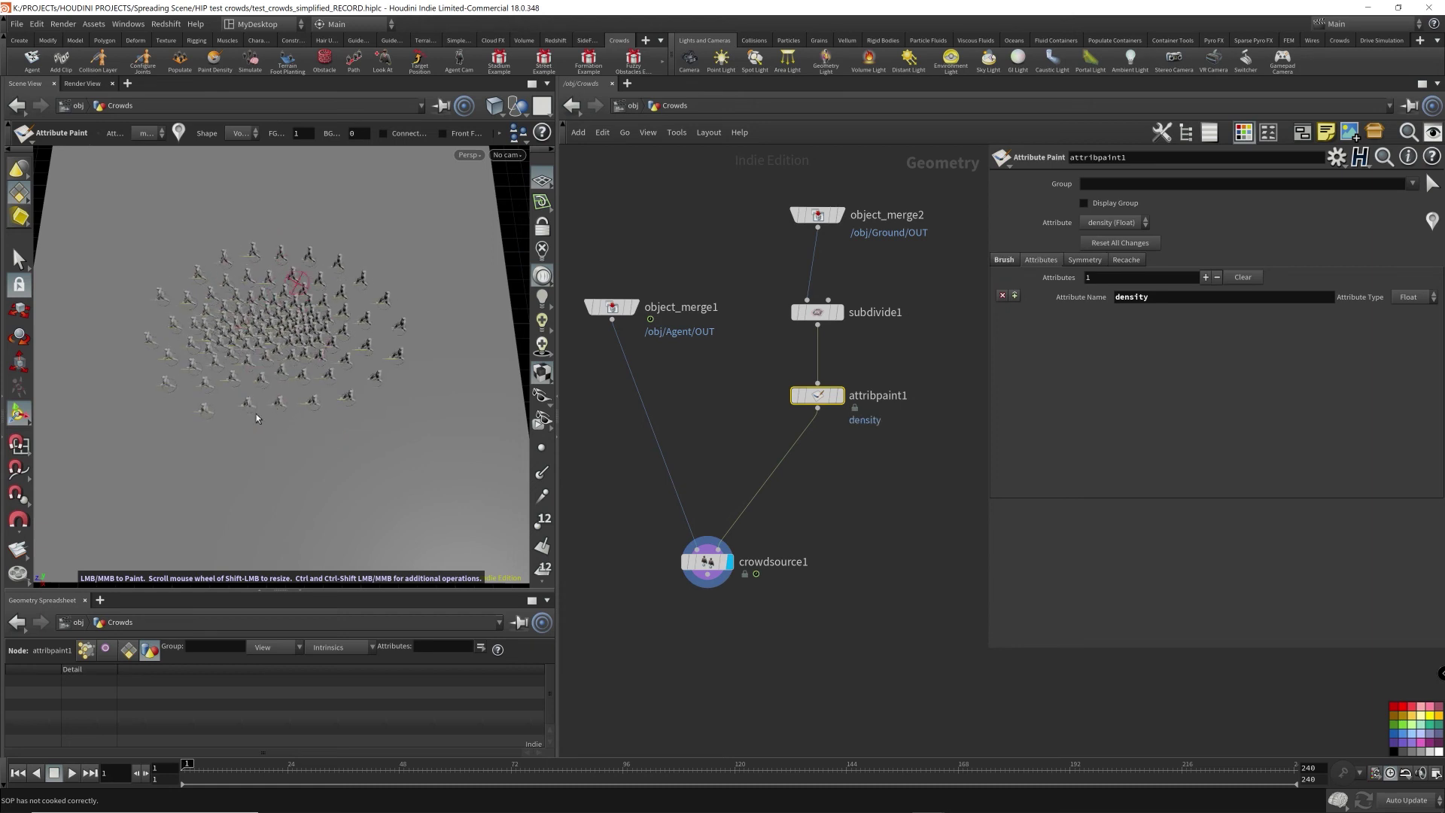
pyautogui.hotkey('ctrl', 'z')
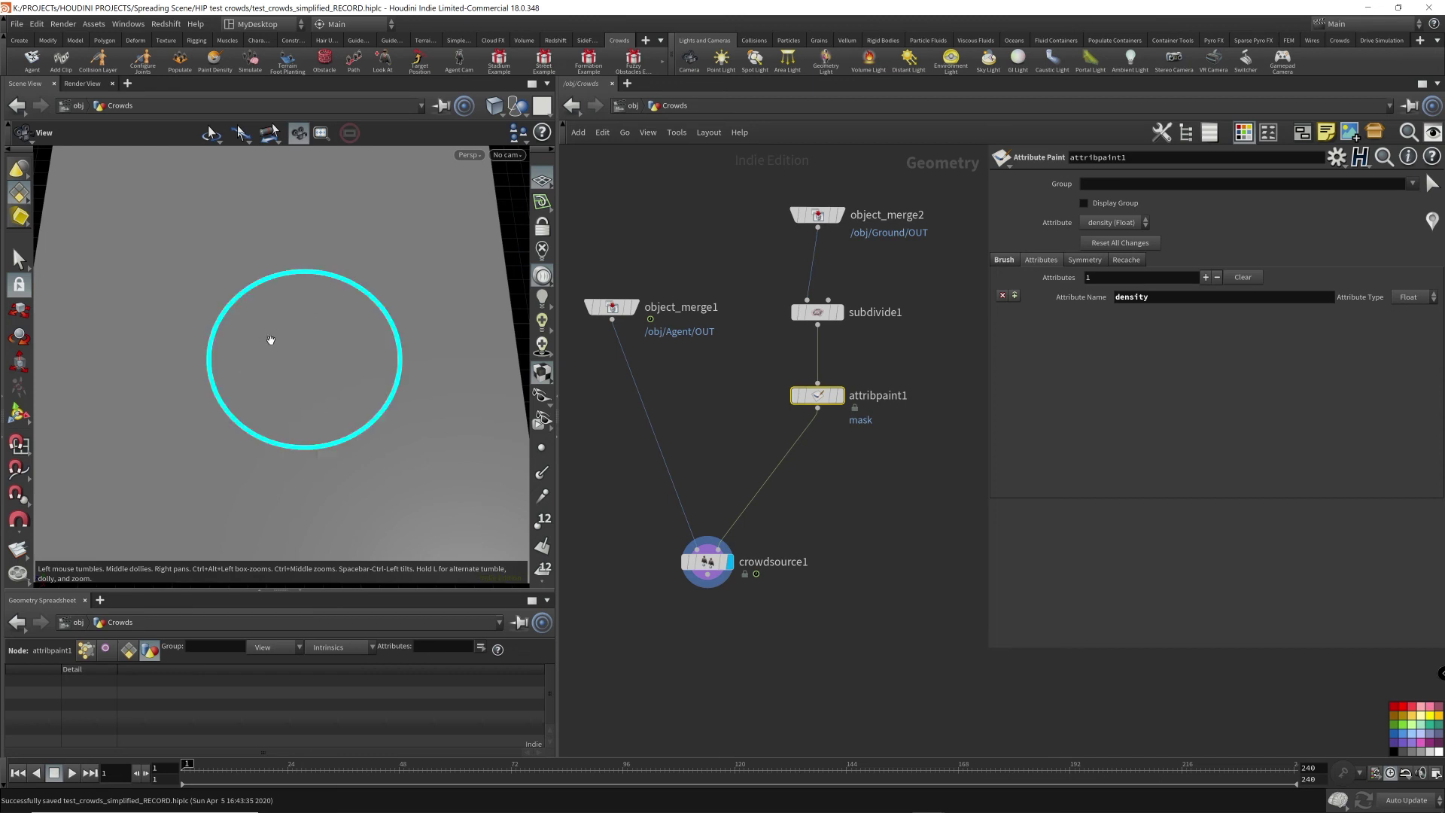
pyautogui.moveTo(271, 339); pyautogui.dragTo(315, 341)
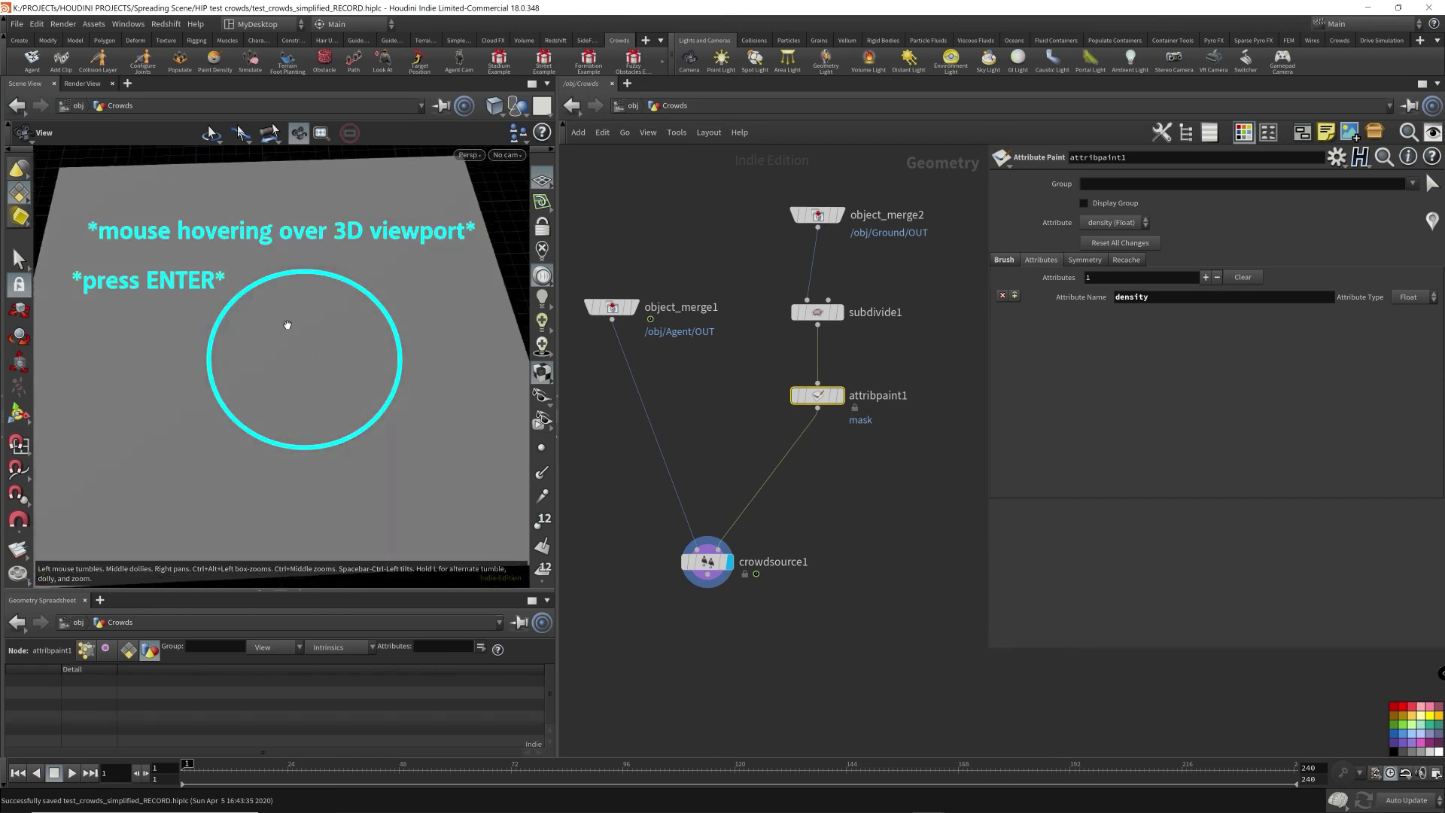
pyautogui.press('Return')
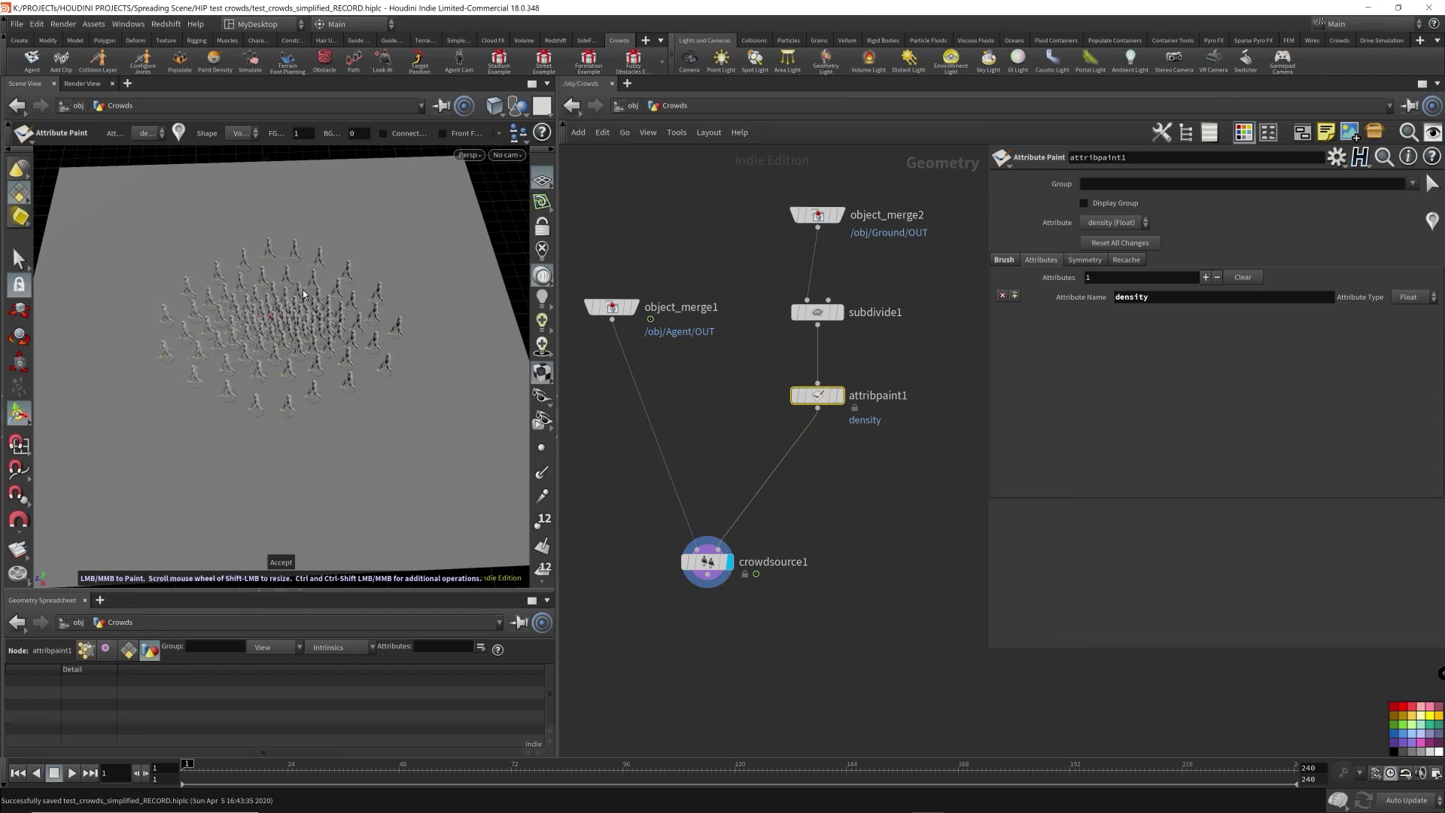
pyautogui.press('Escape')
pyautogui.moveTo(384, 293)
pyautogui.mouseDown()
pyautogui.moveTo(314, 296)
pyautogui.moveTo(393, 281)
pyautogui.moveTo(379, 279)
pyautogui.mouseUp()
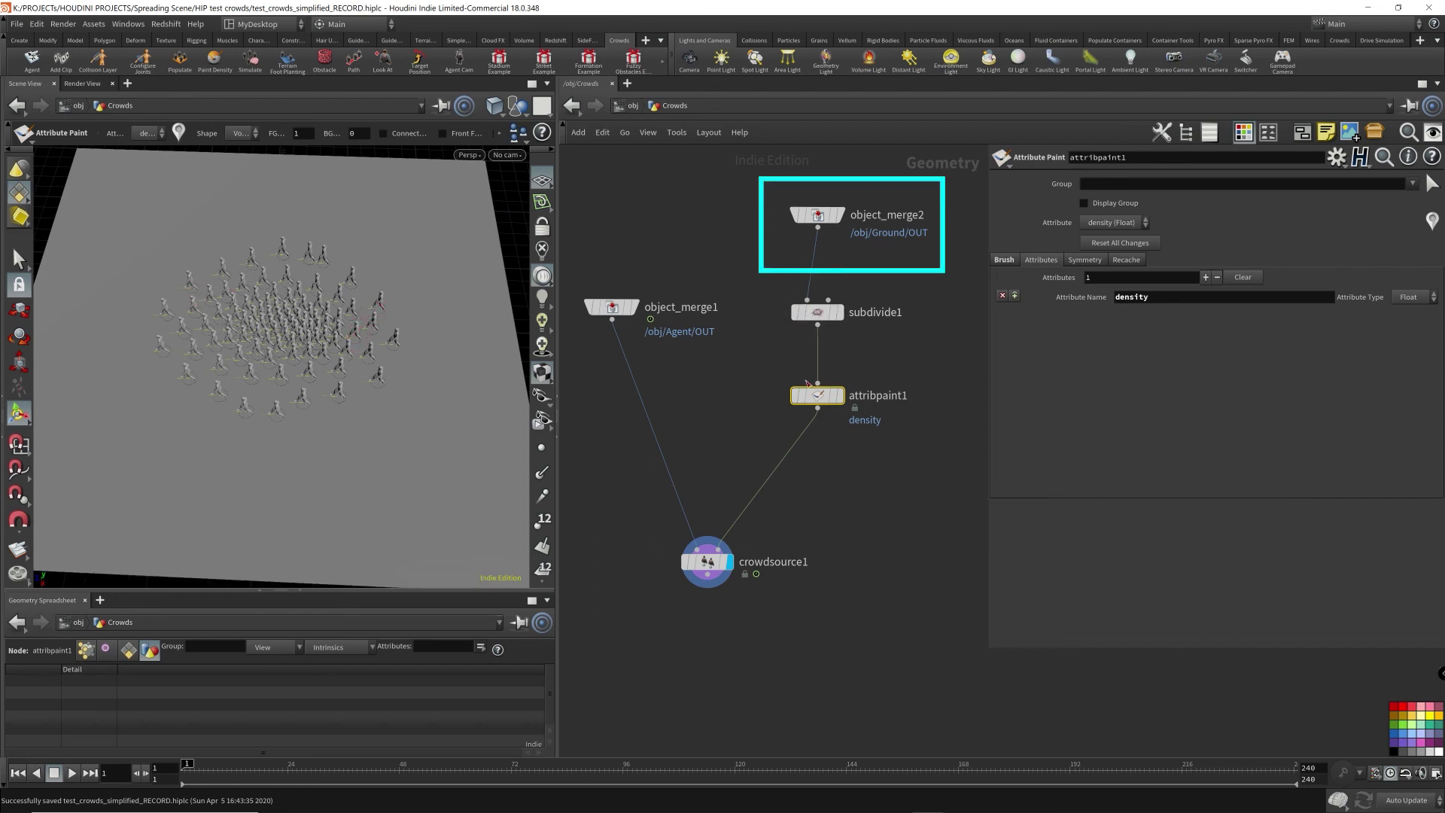
# - Display attribpaint1, enlarge its brush to a radius of about 6.53 and paint density over most of the ground
pyautogui.click(839, 396)
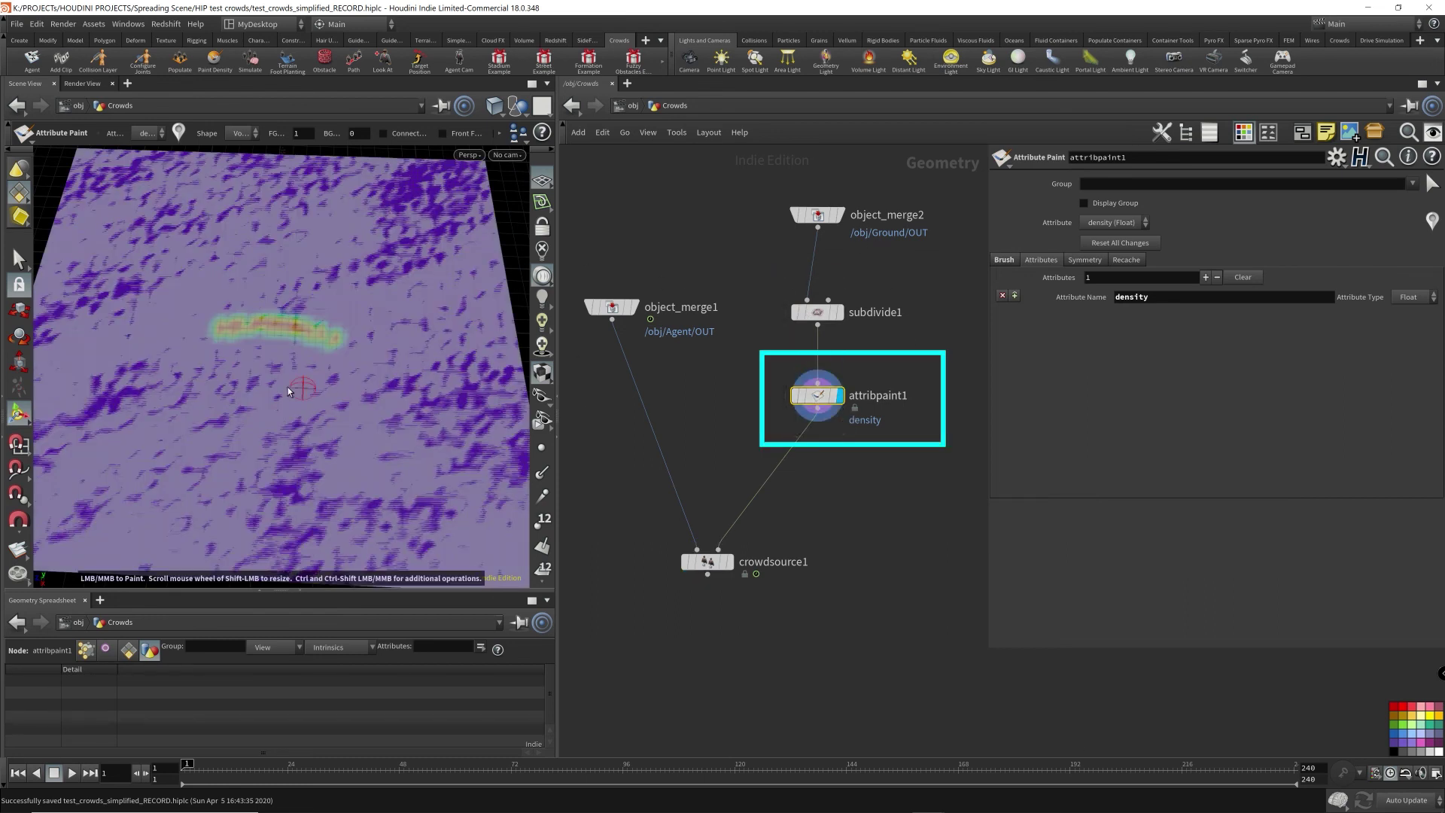
pyautogui.moveTo(285, 346)
pyautogui.mouseDown()
pyautogui.moveTo(281, 359)
pyautogui.moveTo(310, 312)
pyautogui.moveTo(244, 332)
pyautogui.moveTo(334, 382)
pyautogui.moveTo(219, 379)
pyautogui.moveTo(301, 300)
pyautogui.mouseUp()
pyautogui.scroll(10, 280, 356)
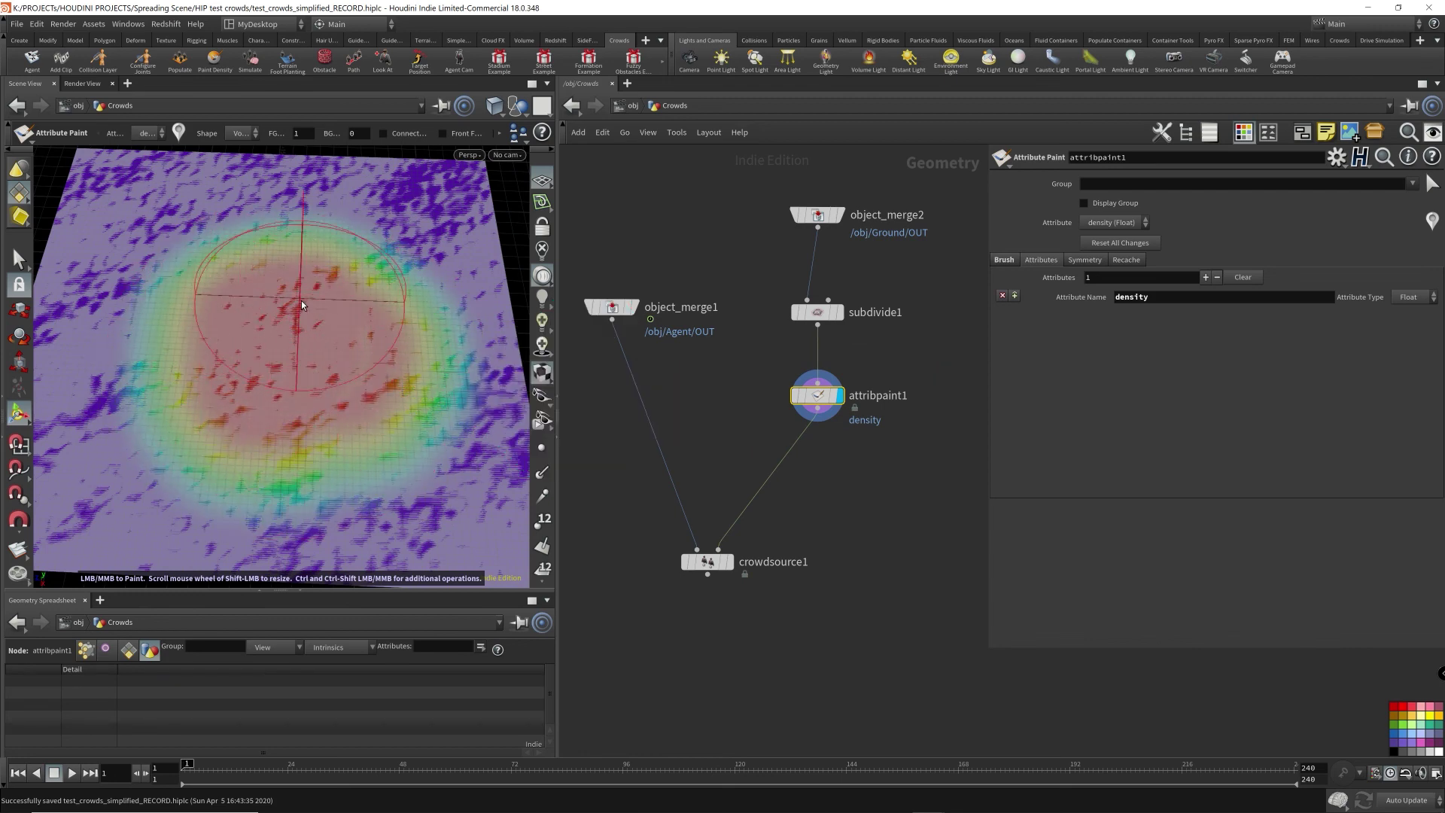
# - Set crowdsource1 as the displayed node and select it
pyautogui.click(729, 566)
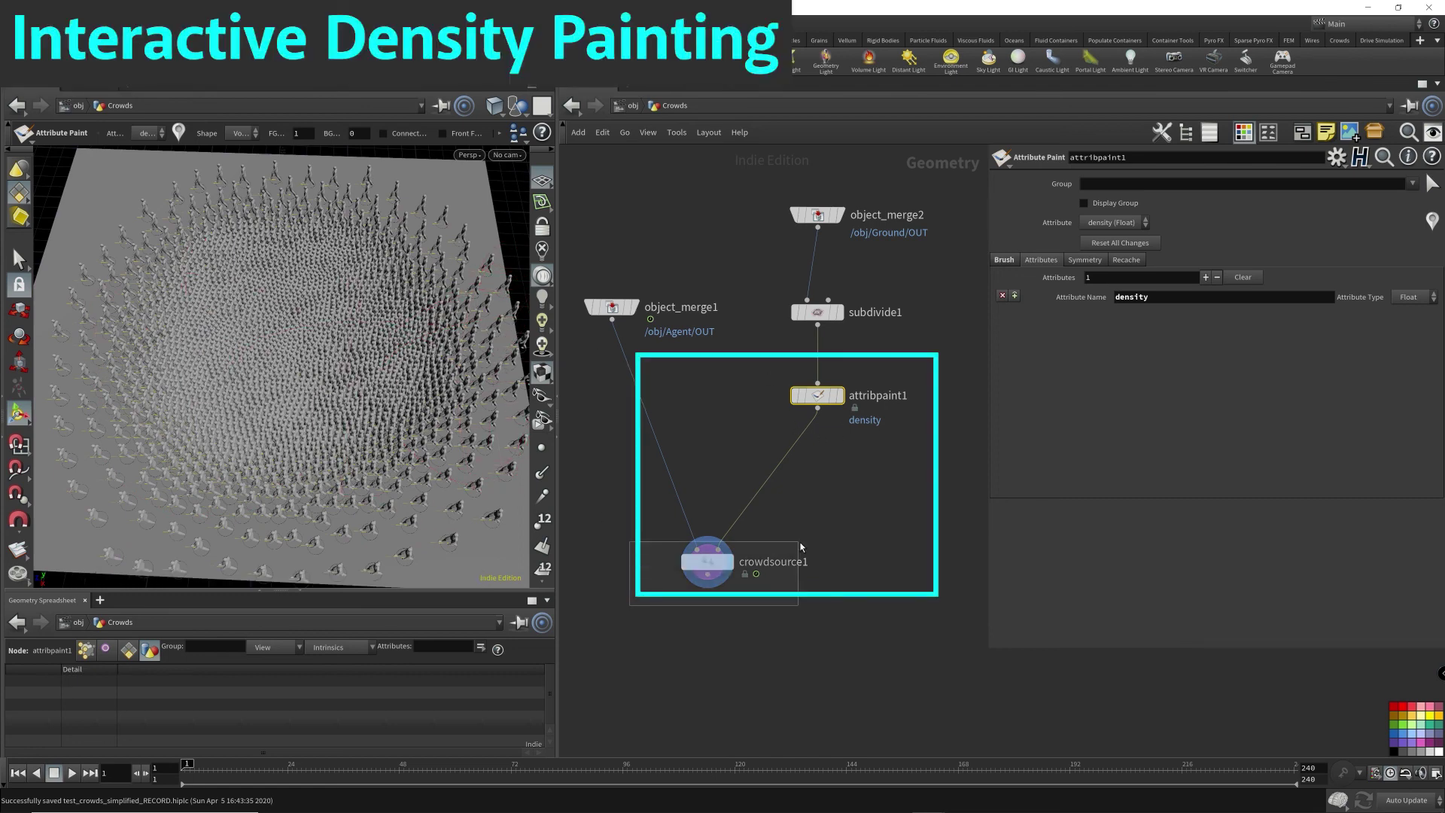
pyautogui.click(707, 562)
pyautogui.moveTo(659, 594)
pyautogui.mouseDown()
pyautogui.moveTo(796, 511)
pyautogui.moveTo(825, 530)
pyautogui.mouseUp()
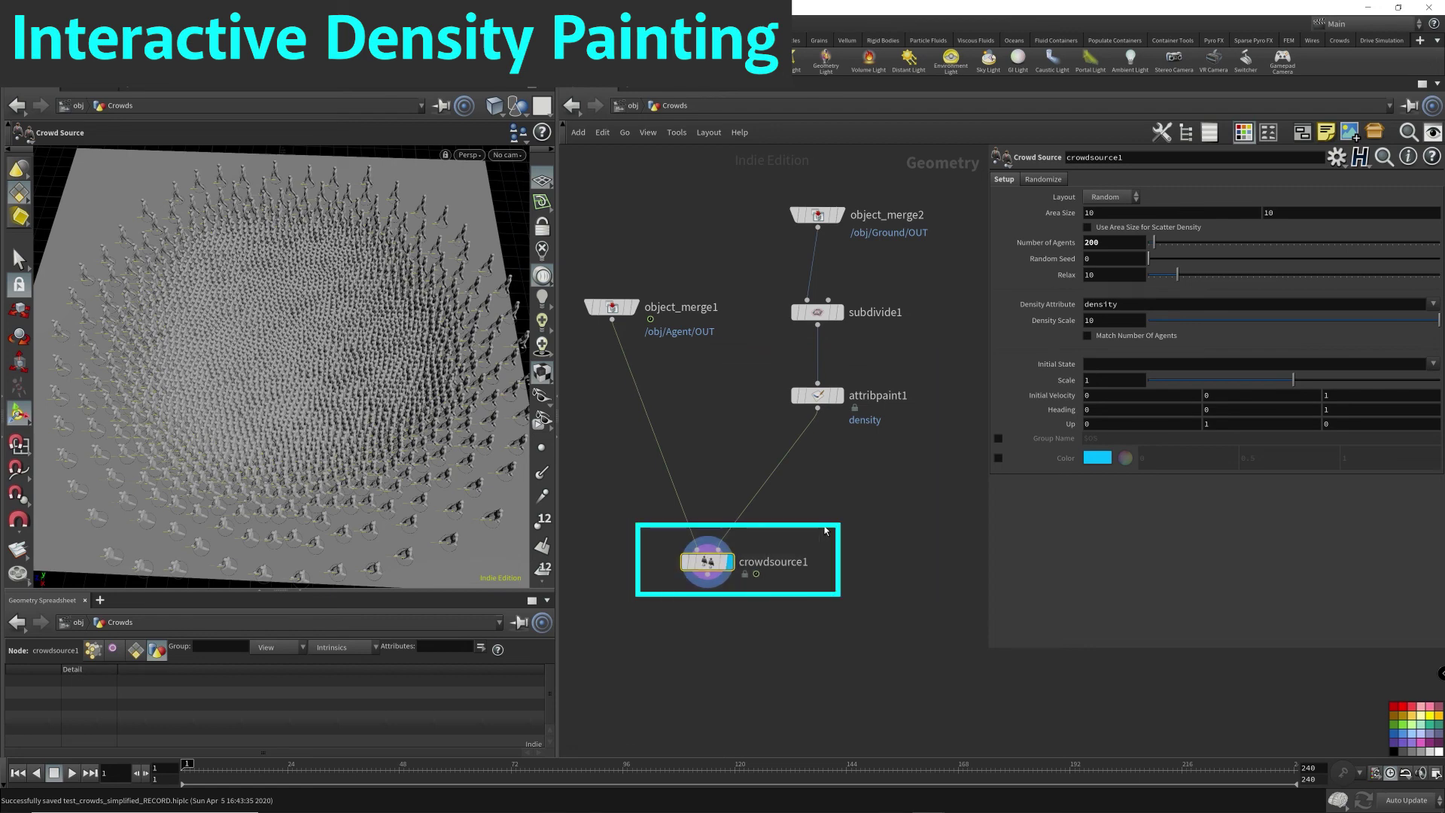
# - Select attribpaint1 and reset all of its painted changes
pyautogui.moveTo(812, 445); pyautogui.dragTo(771, 381)
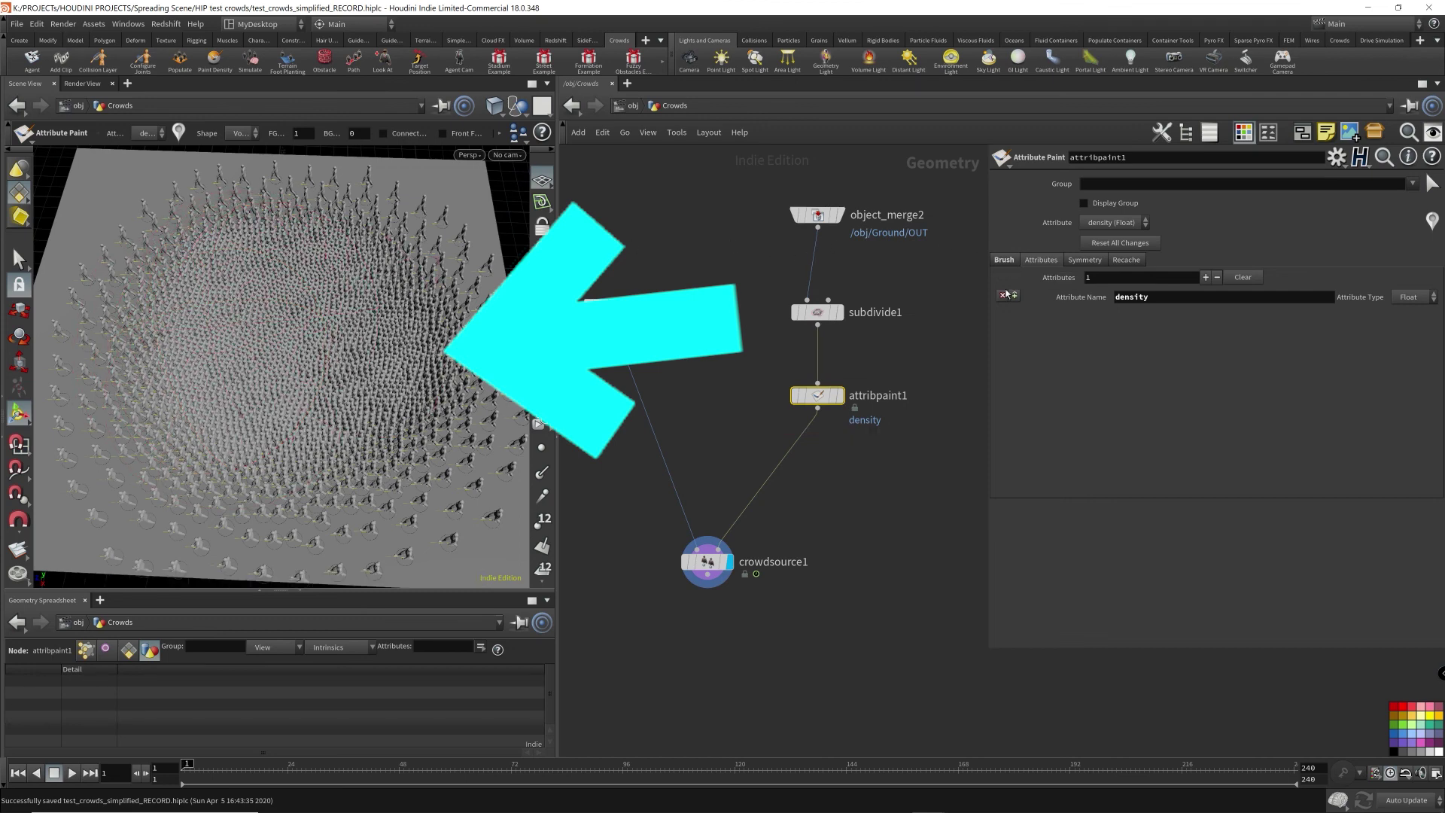
pyautogui.click(1004, 261)
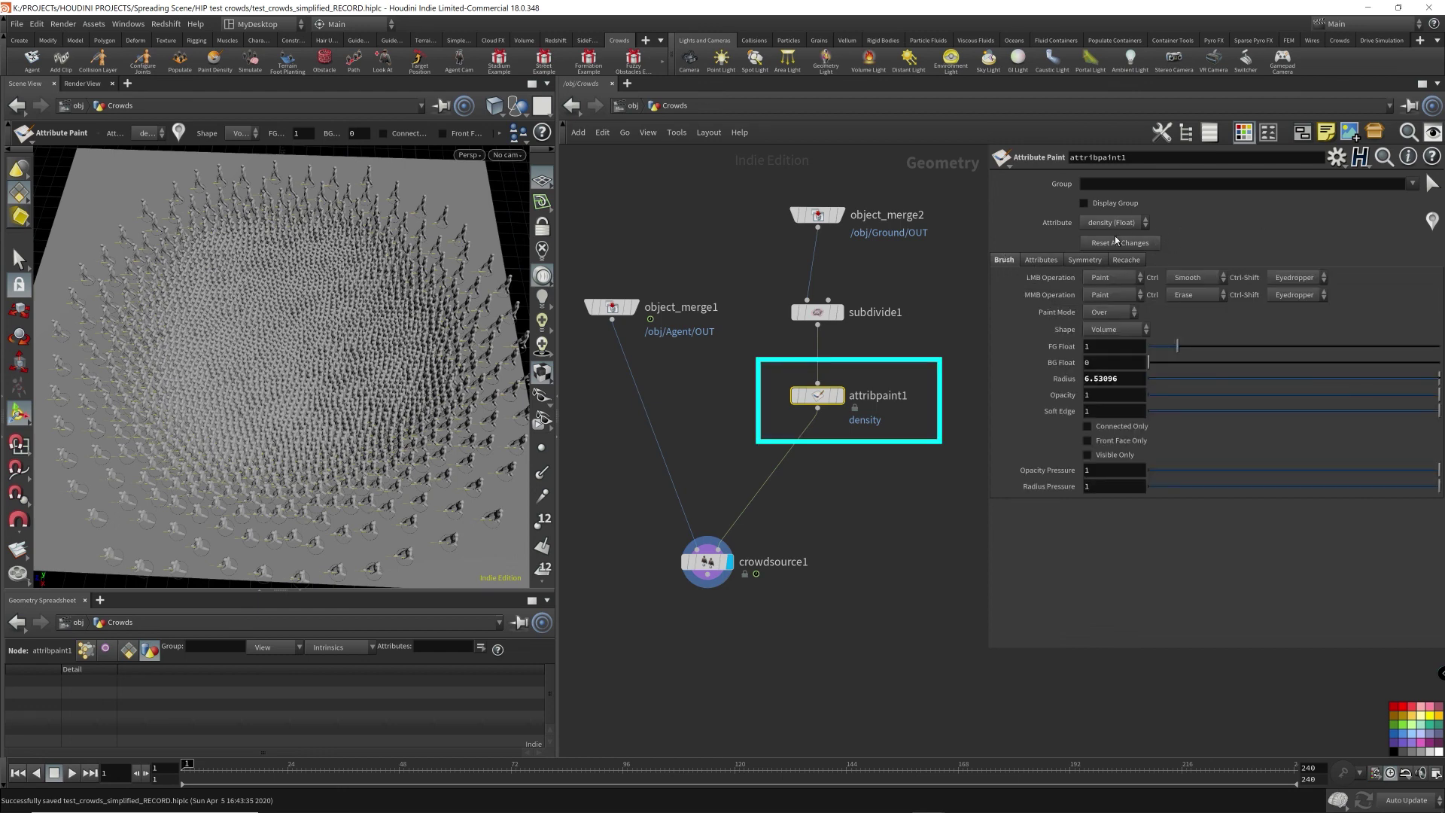
pyautogui.click(1132, 246)
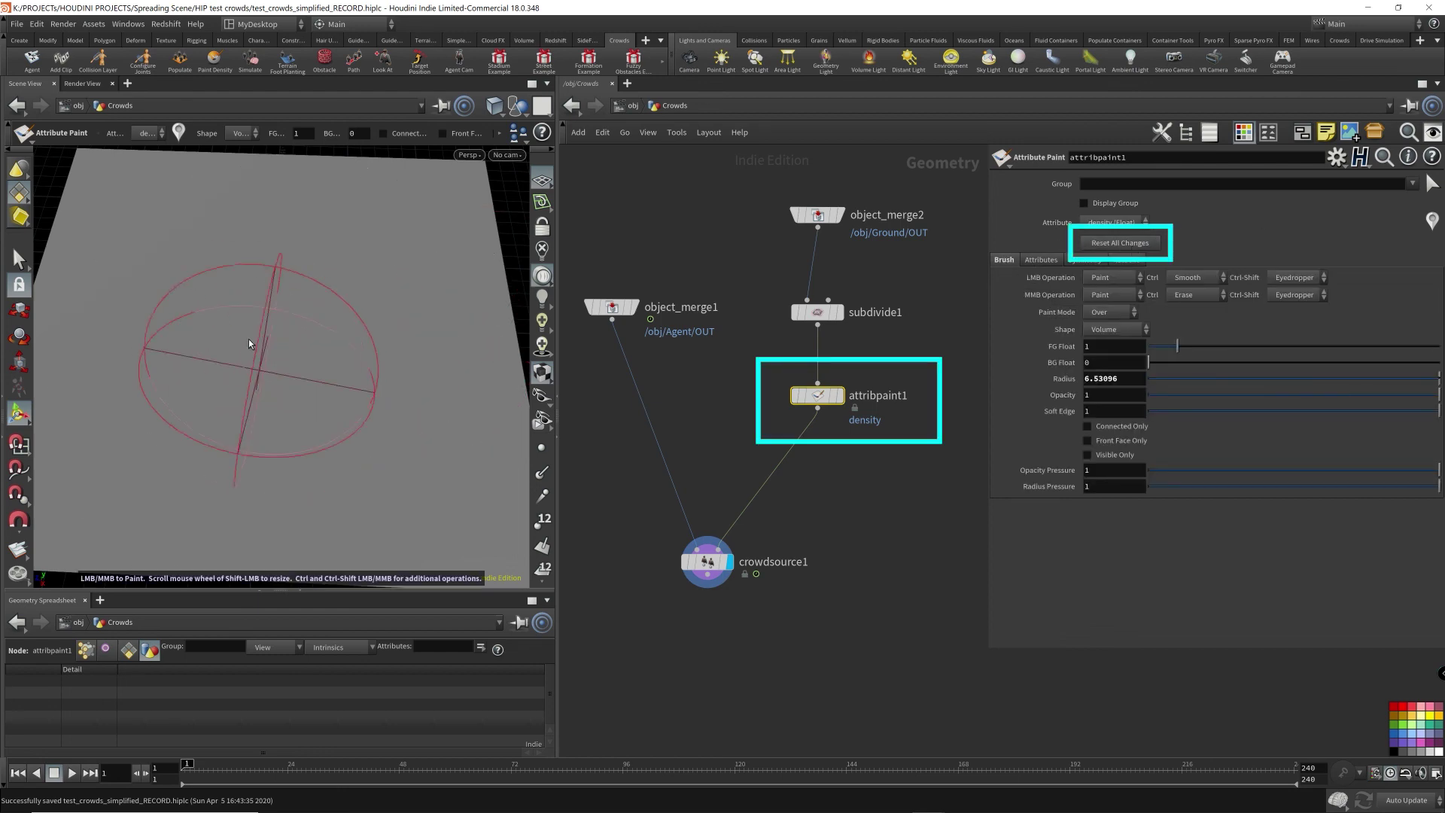
# - Paint wide density strokes over the middle of the ground while the crowd is displayed, and undo them
pyautogui.moveTo(201, 299); pyautogui.dragTo(391, 301)
pyautogui.moveTo(190, 403); pyautogui.dragTo(317, 351)
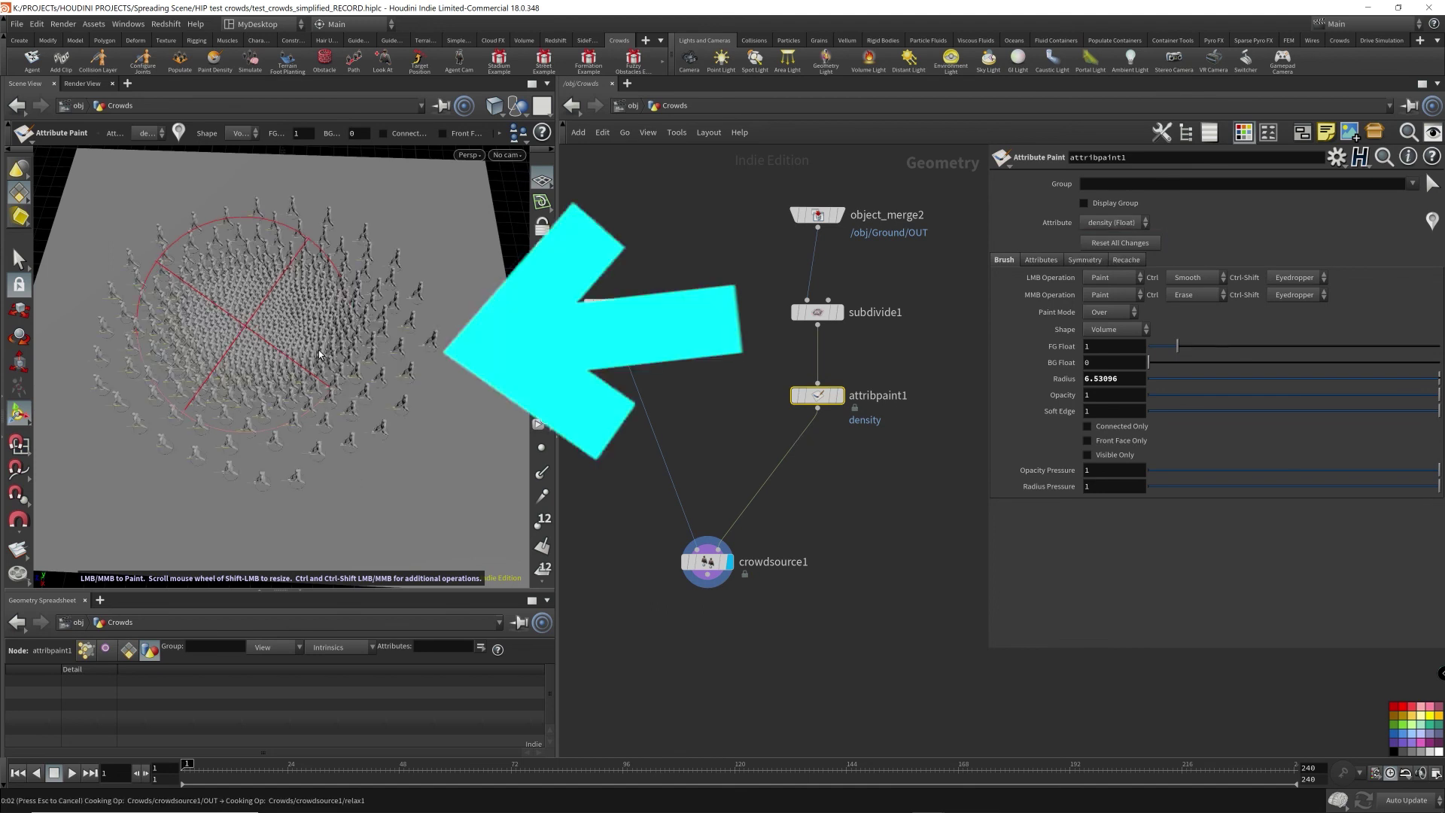
pyautogui.hotkey('ctrl', 'z')
# - Reduce the attribpaint1 brush to a radius of about 3.25, paint density across the ground, and undo the strokes
pyautogui.scroll(-5, 337, 333)
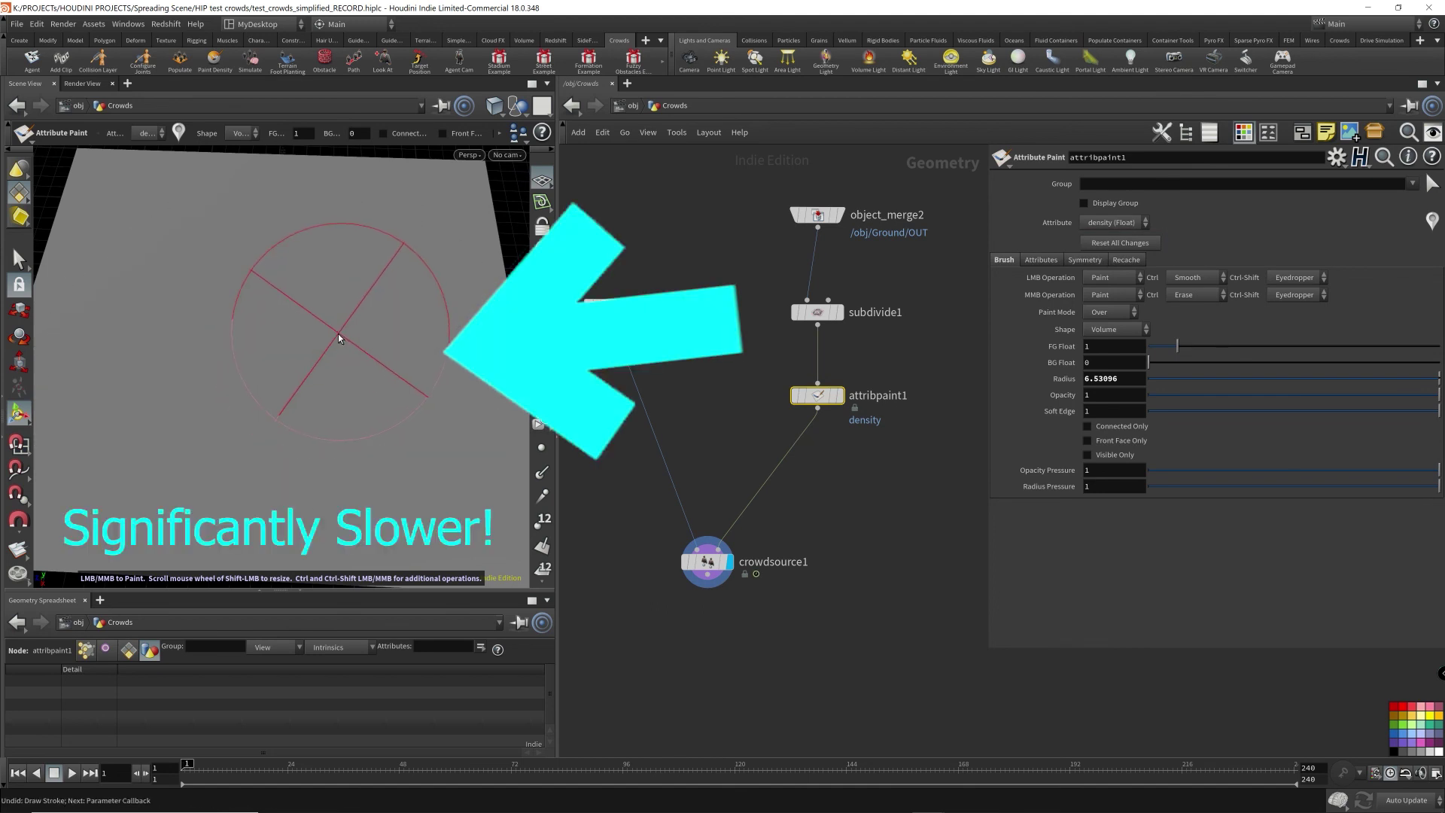
pyautogui.keyDown('shift'); pyautogui.scroll(-2, 302, 336); pyautogui.keyUp('shift')
pyautogui.click(283, 309)
pyautogui.moveTo(361, 376)
pyautogui.mouseDown()
pyautogui.moveTo(192, 375)
pyautogui.moveTo(264, 338)
pyautogui.moveTo(214, 276)
pyautogui.moveTo(242, 269)
pyautogui.mouseUp()
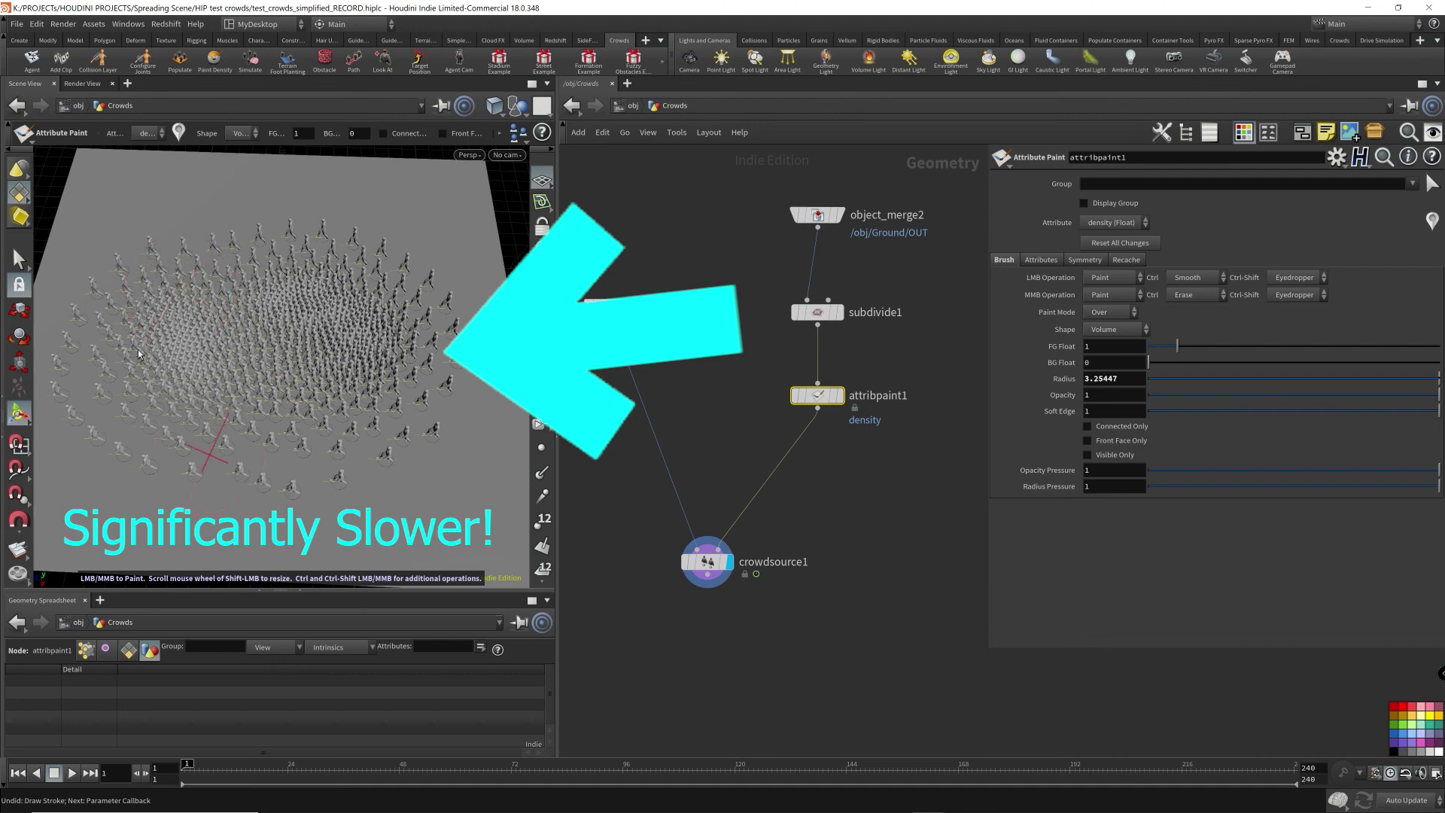
pyautogui.hotkey('ctrl', 'z')
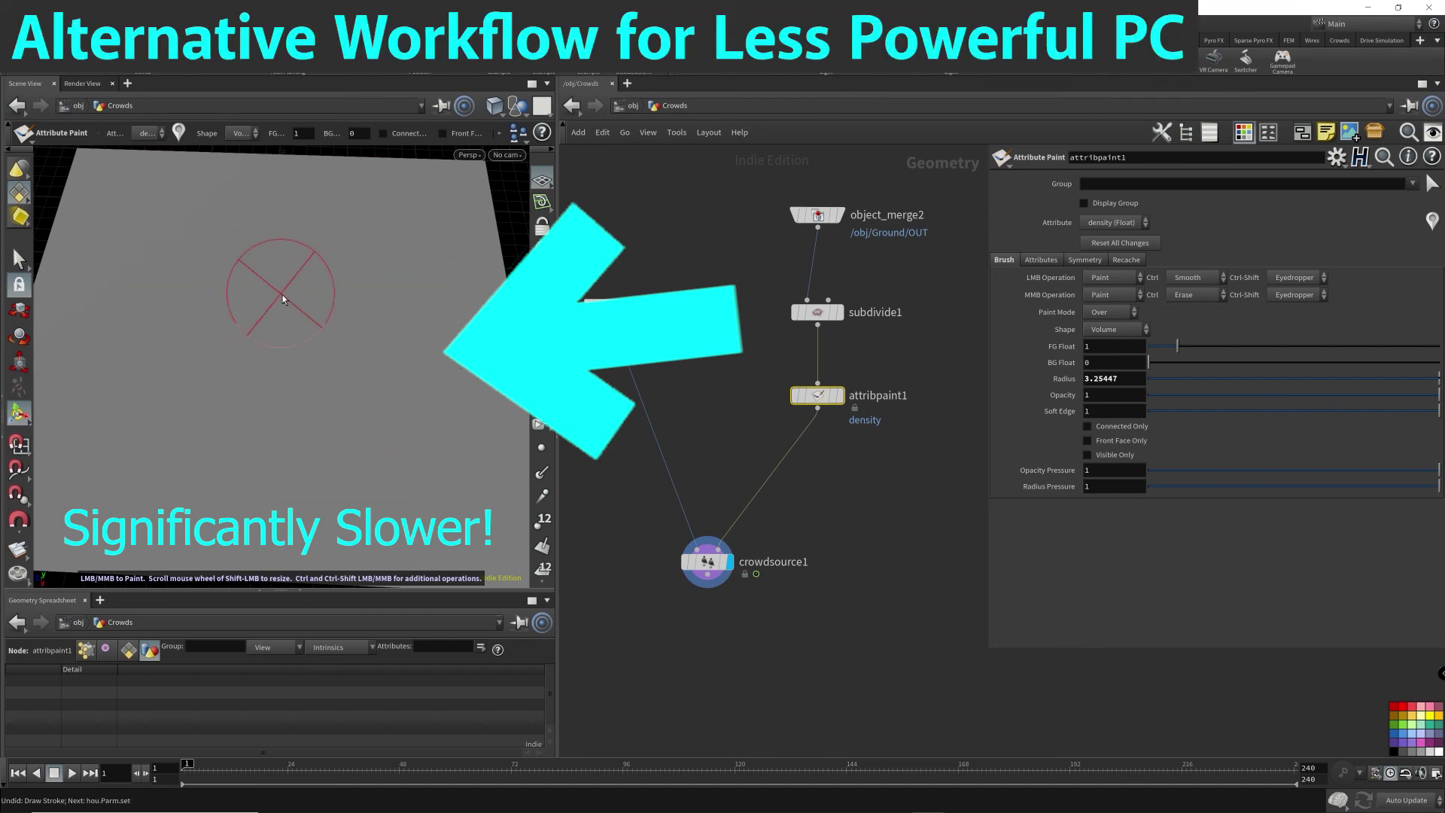
# - Display attribpaint1 and paint a rounded density patch over the middle of the ground, ending with crowdsource1 selected
pyautogui.moveTo(927, 446); pyautogui.dragTo(754, 361)
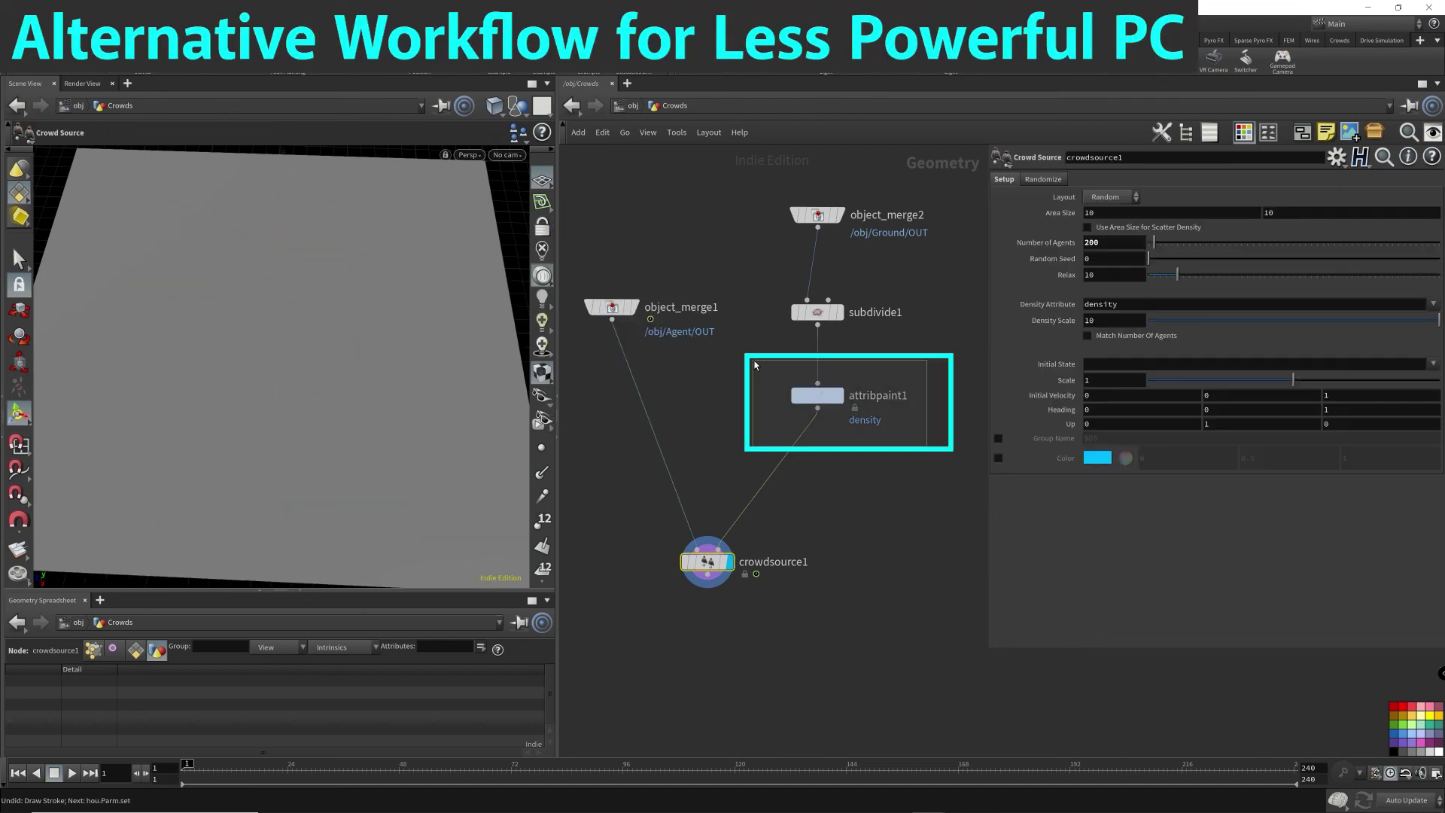
pyautogui.click(828, 396)
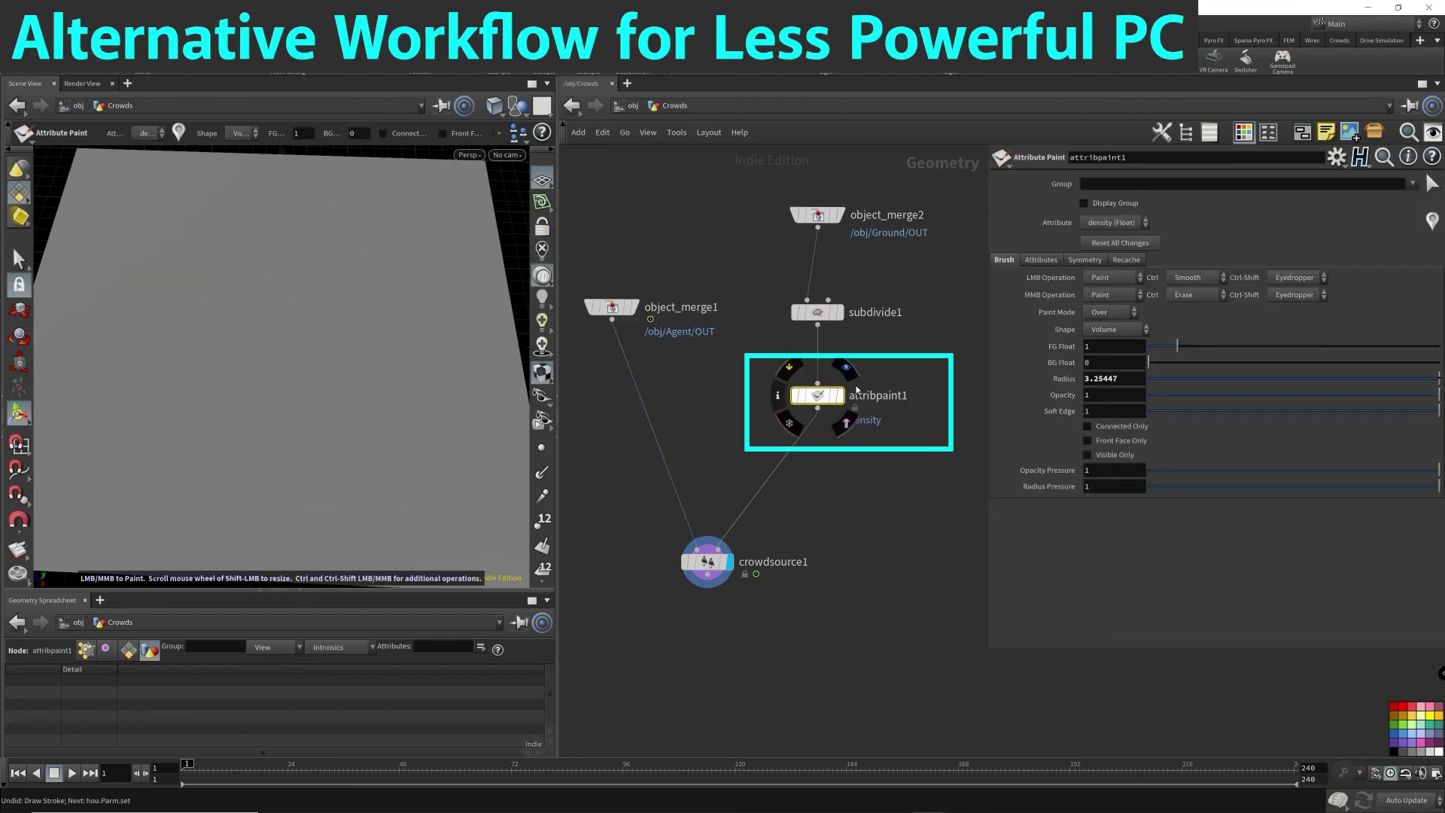
pyautogui.click(841, 401)
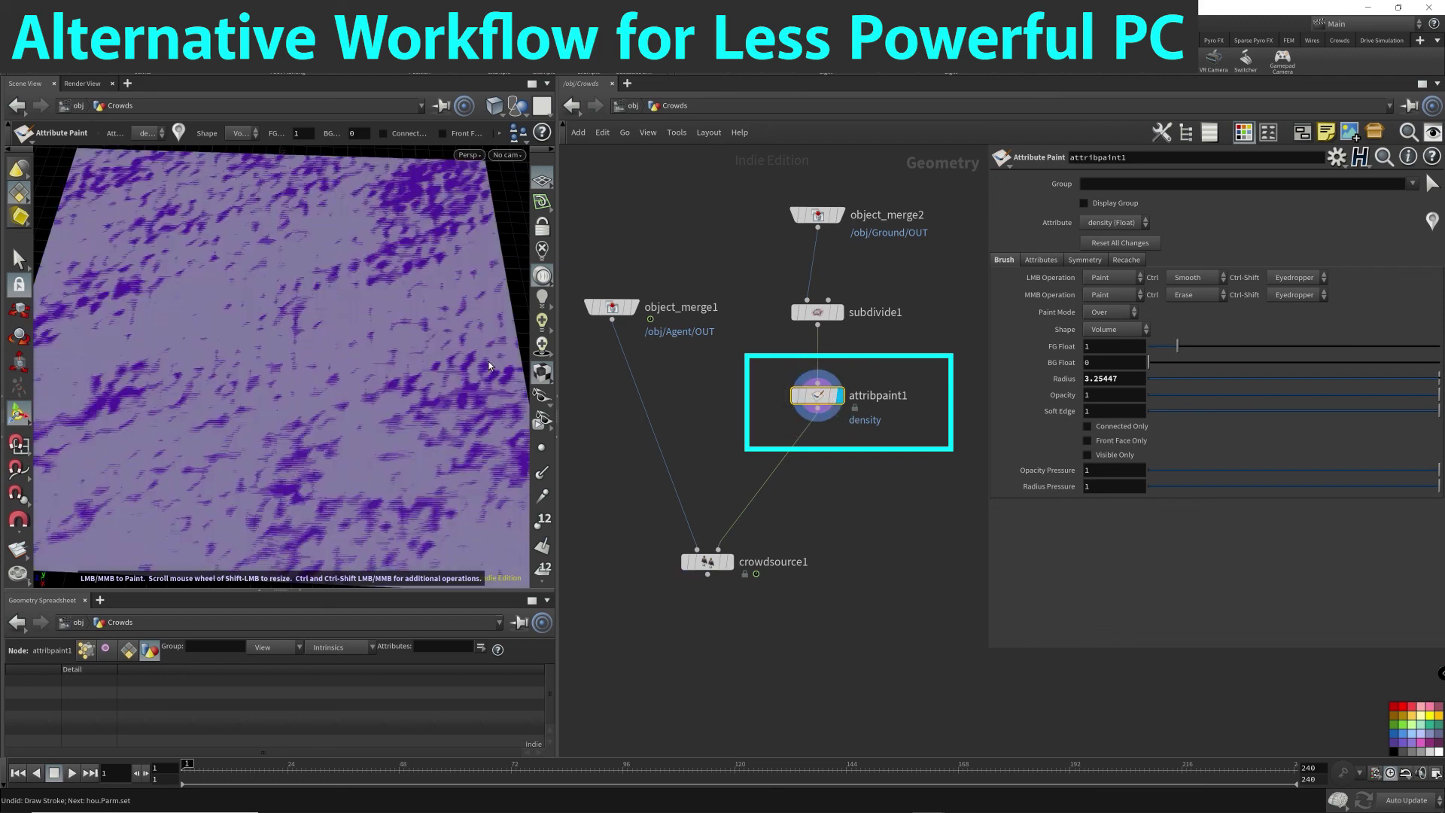
pyautogui.moveTo(253, 295); pyautogui.dragTo(277, 381)
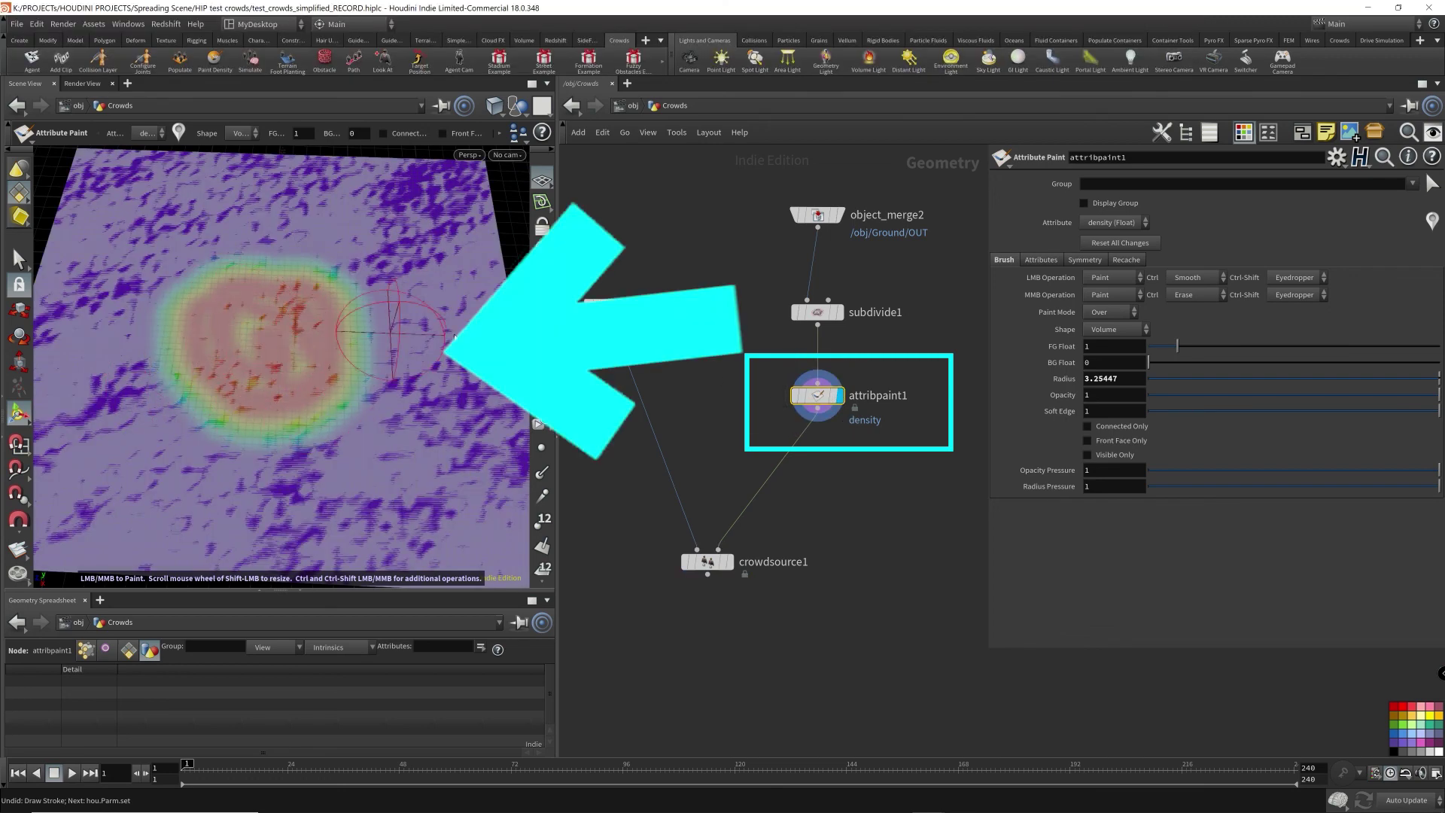
pyautogui.moveTo(781, 608); pyautogui.dragTo(698, 536)
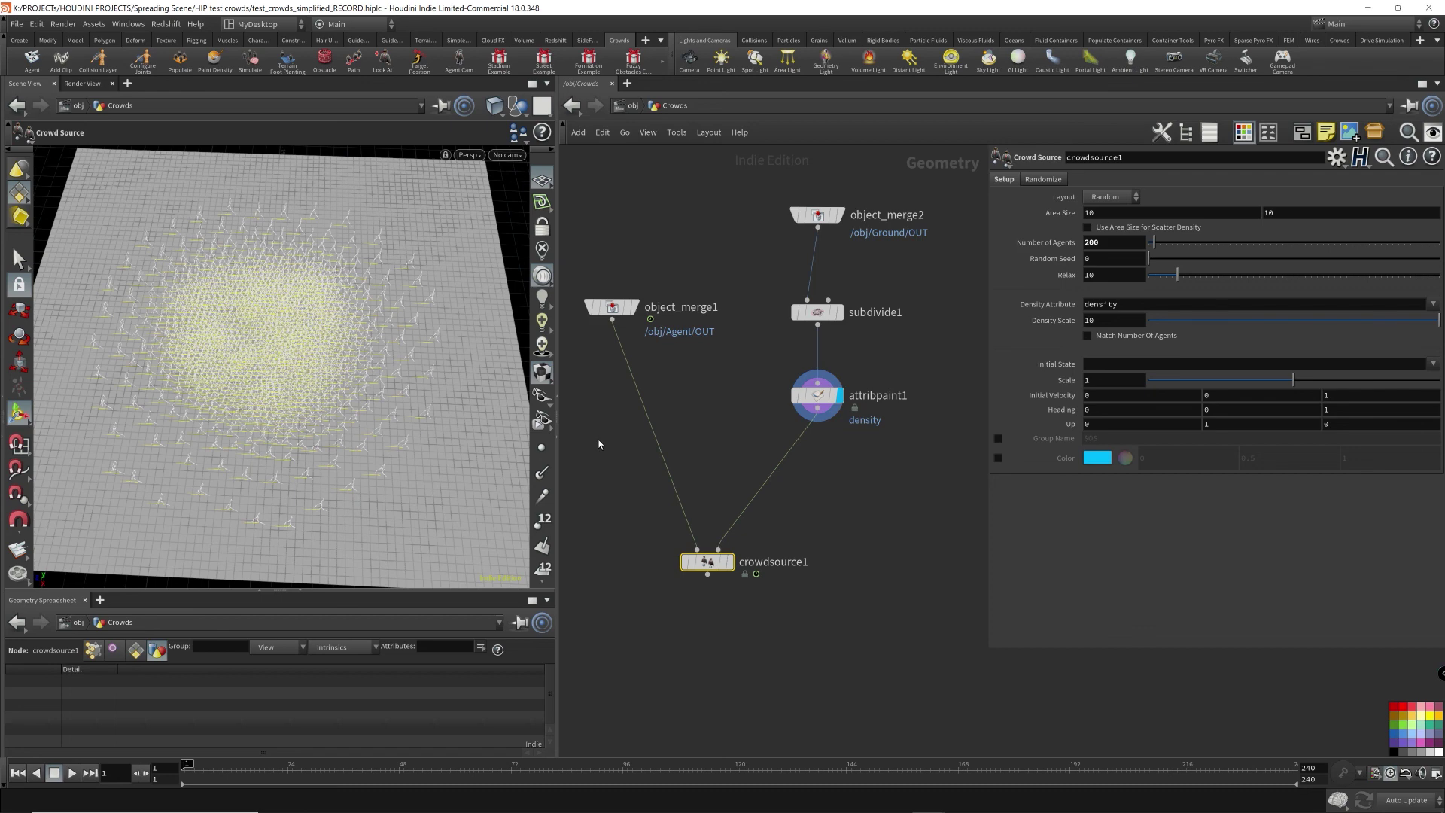
# - Add a Null node connected to the output of crowdsource1 and place it directly below
pyautogui.click(707, 574)
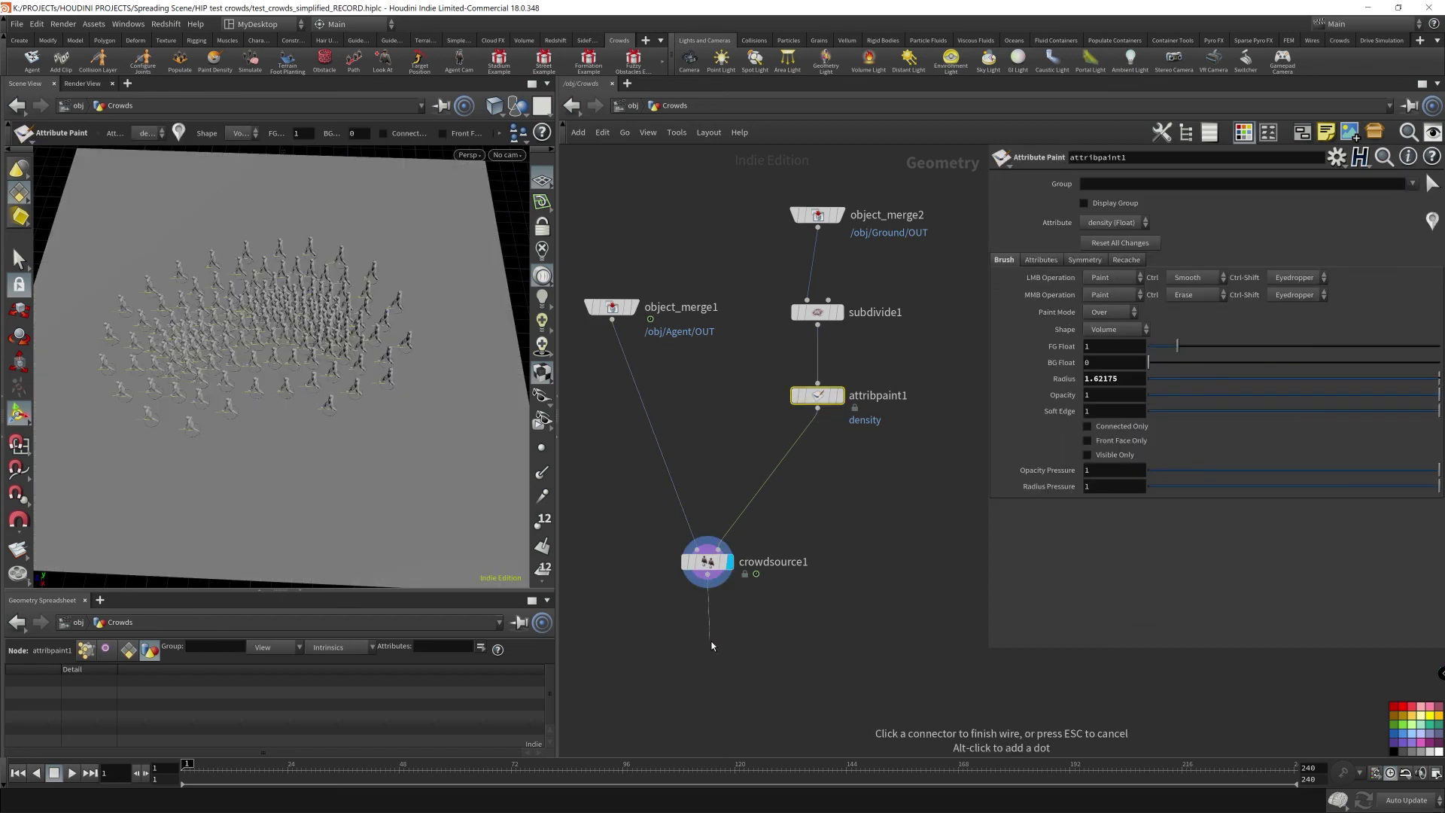
pyautogui.press('Tab')
pyautogui.write('null')
pyautogui.press('Return')
pyautogui.click(709, 642)
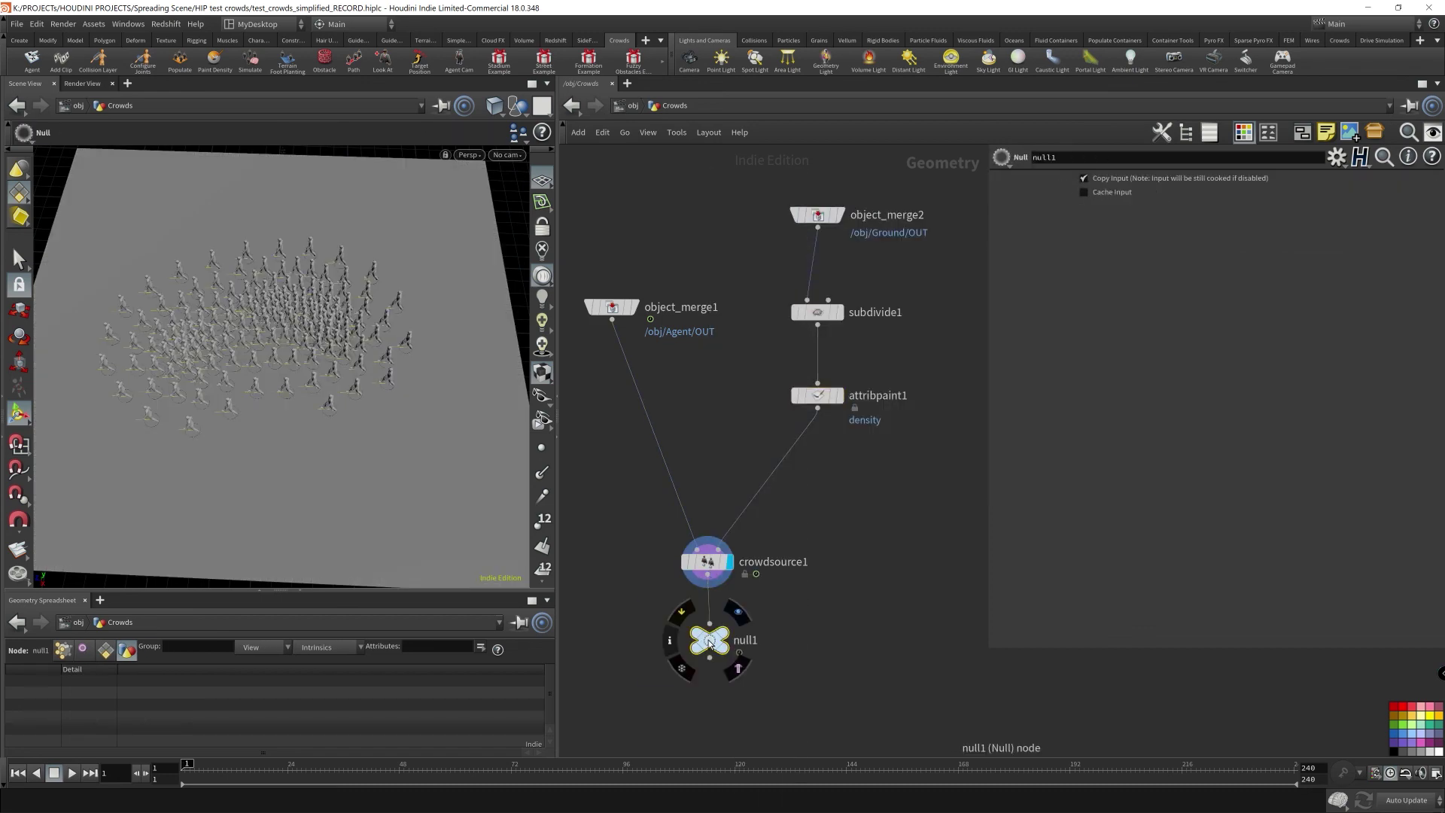
pyautogui.moveTo(709, 643); pyautogui.dragTo(707, 637)
# - Rename the null OUT_crowd_source and make it the displayed node
pyautogui.click(742, 634)
pyautogui.write('OU')
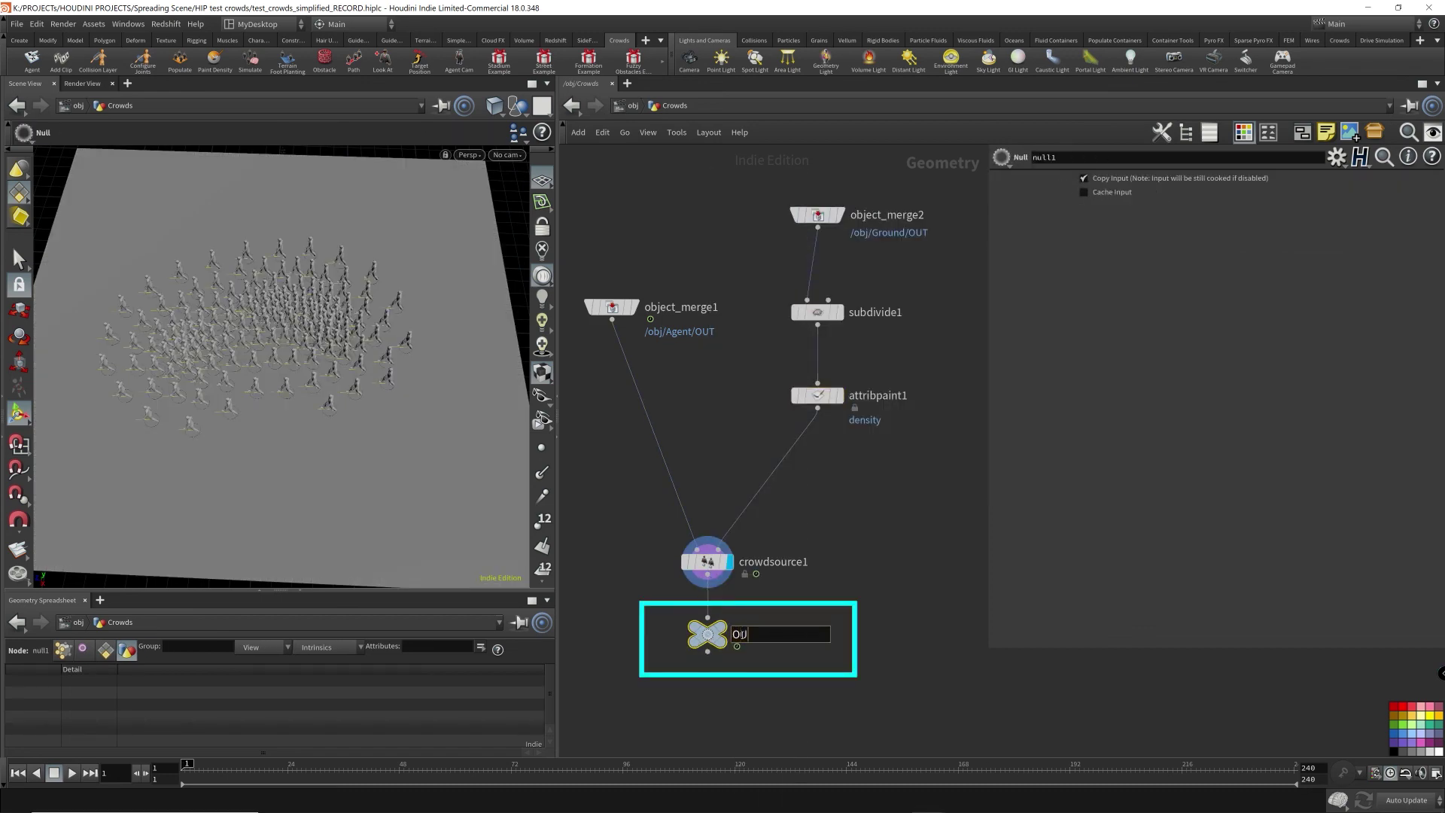
pyautogui.write('T_crowd_source')
pyautogui.press('Return')
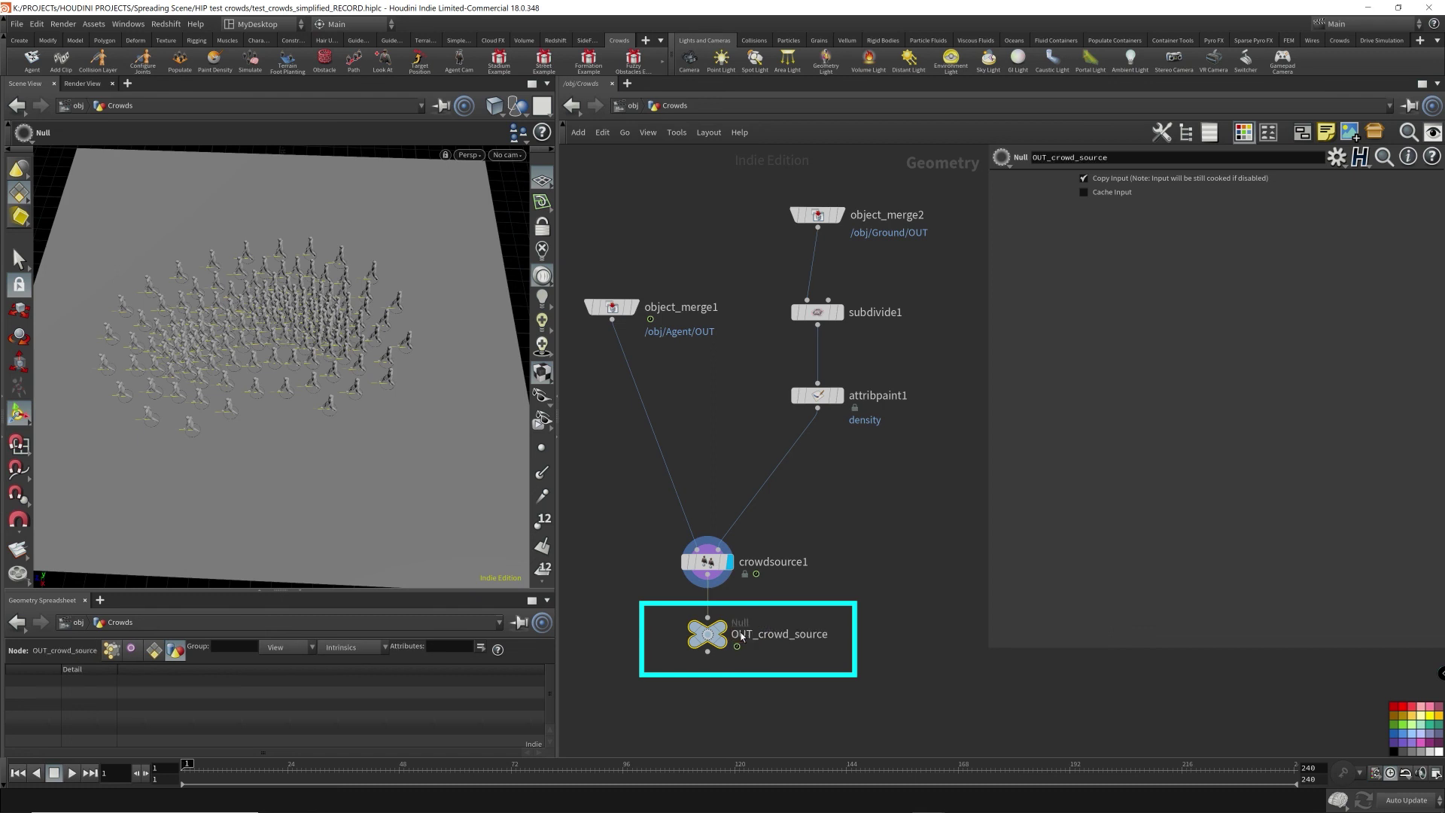
pyautogui.click(734, 626)
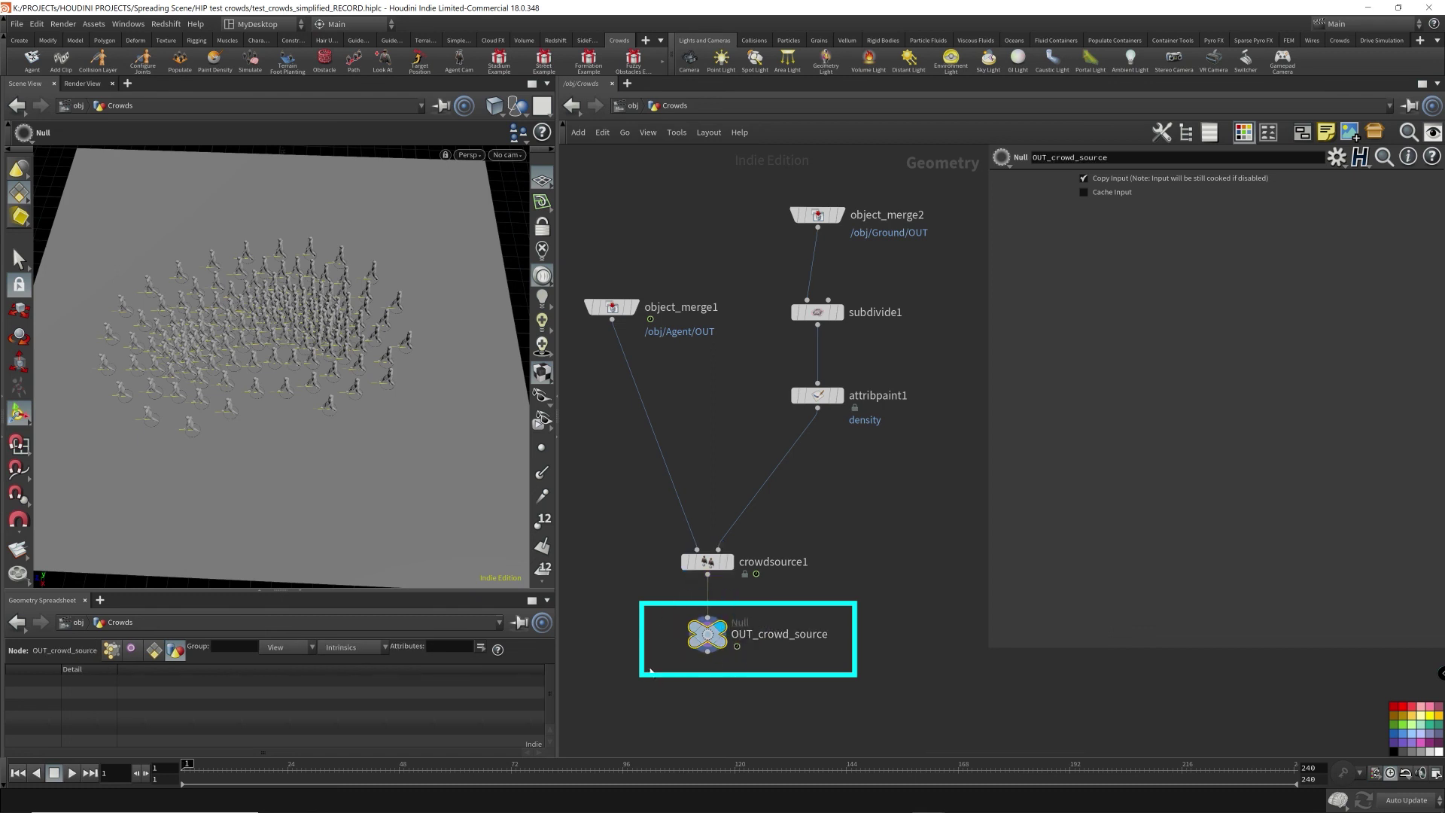
pyautogui.moveTo(648, 667); pyautogui.dragTo(873, 621)
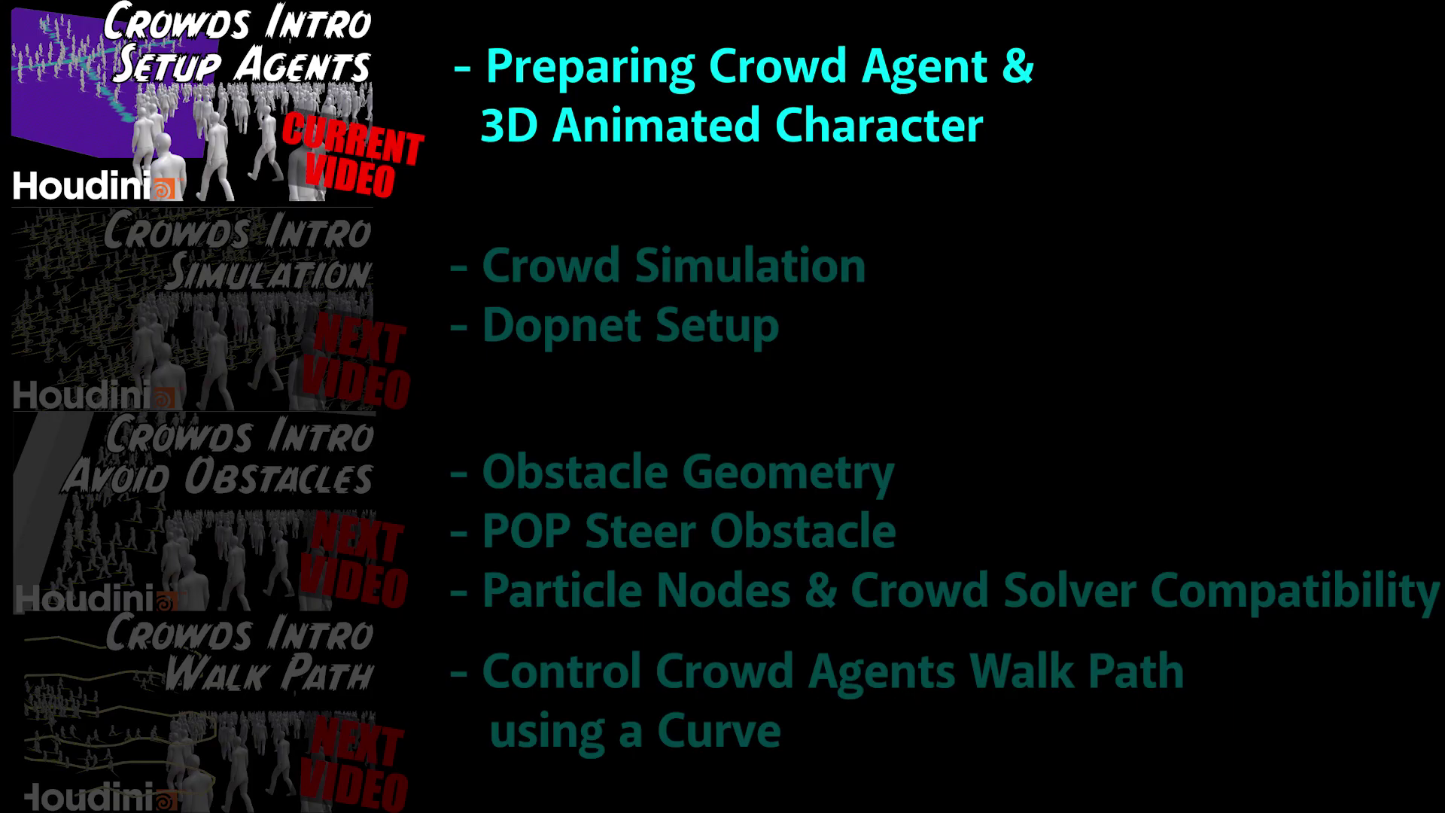